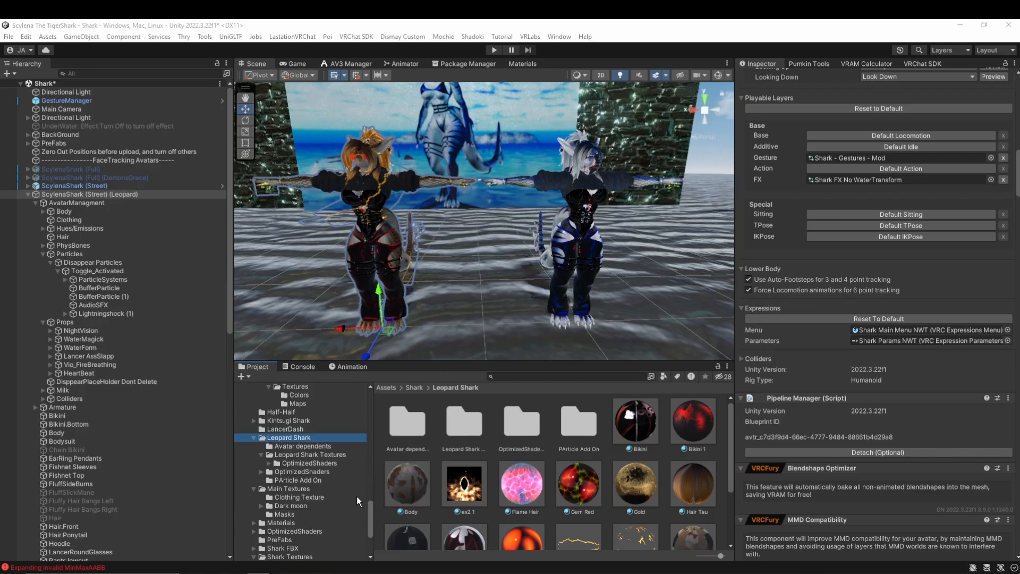
- Collapse the Main Textures, CLothing', Animations, Shark and MAgick PreFabs folders in the project's folder tree
left_click(253, 488)
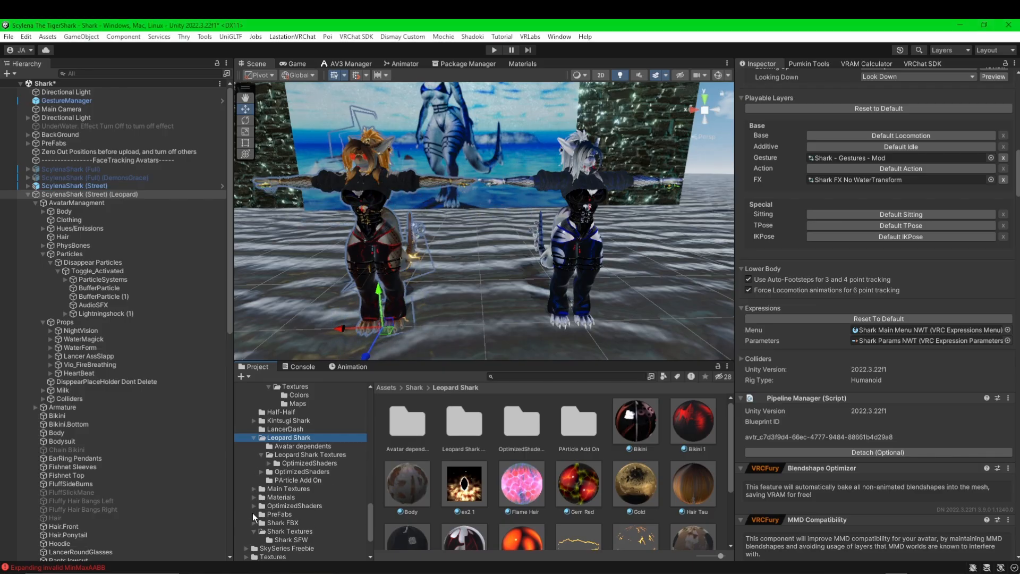
scroll(253, 512, "up", 7)
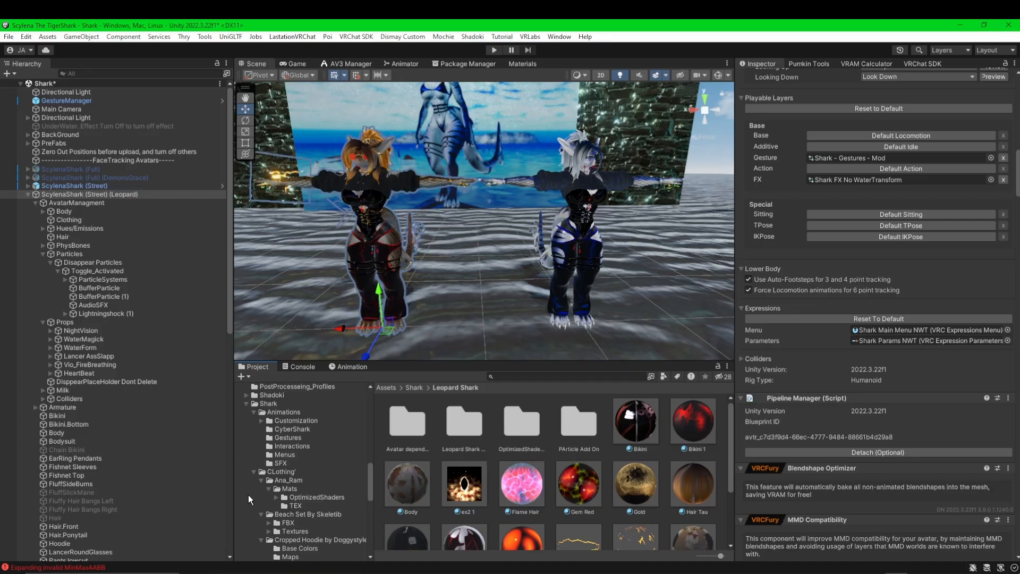
left_click(254, 472)
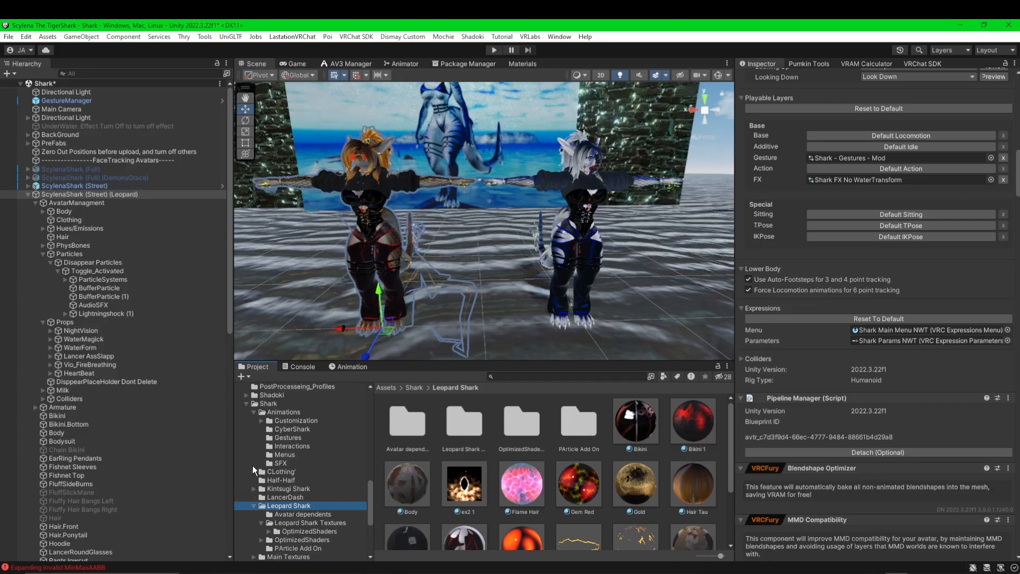
left_click(253, 412)
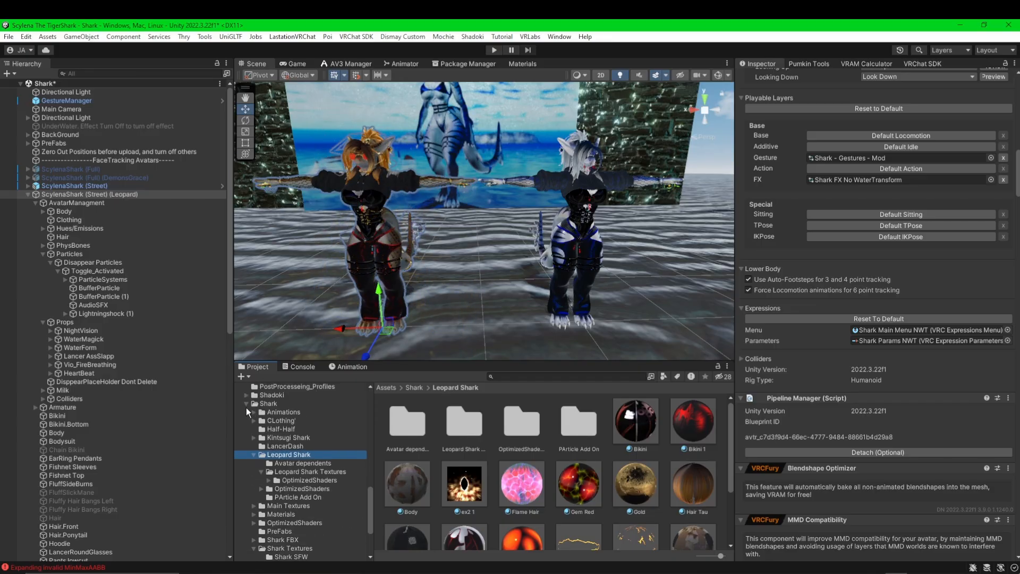
left_click(246, 405)
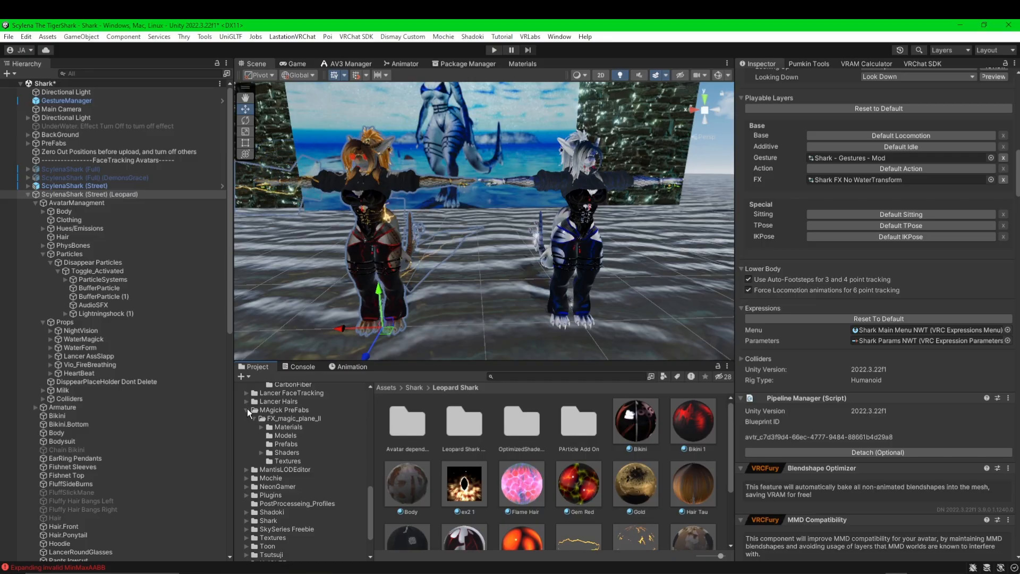
left_click(247, 410)
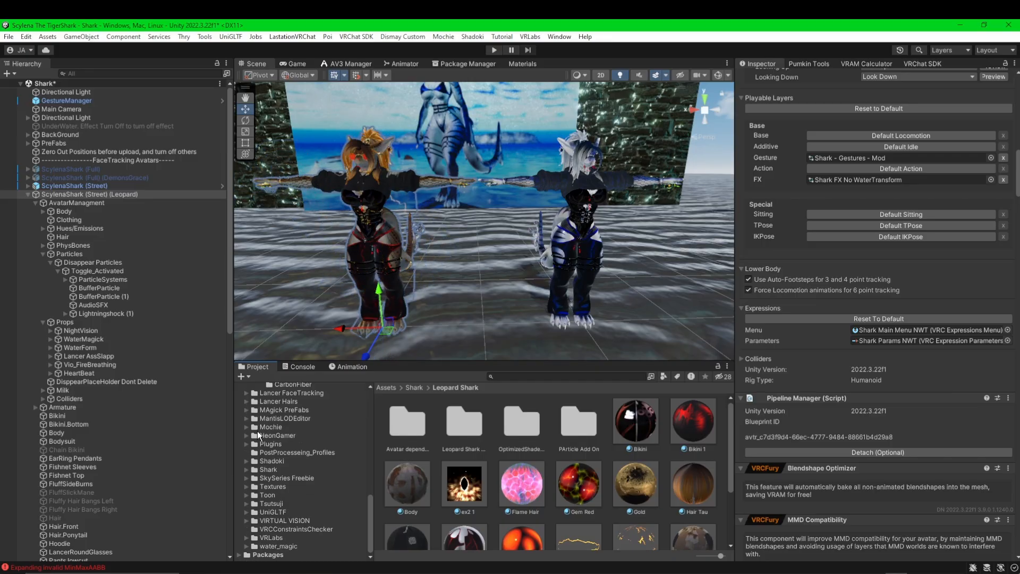
- Reopen the Shark folder and look over the materials stored in its Leopard Shark folder
scroll(257, 431, "up", 6)
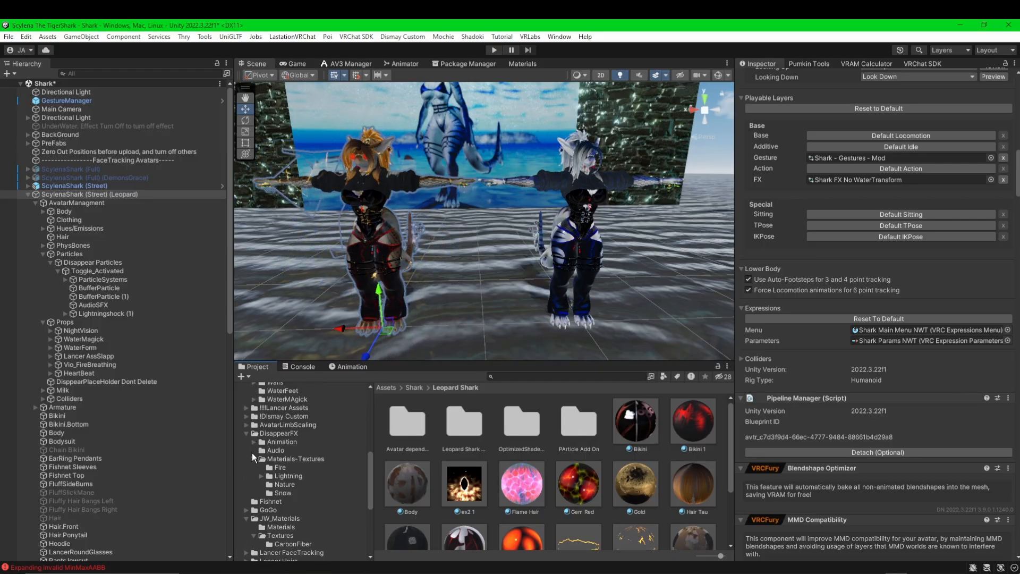
scroll(252, 453, "down", 6)
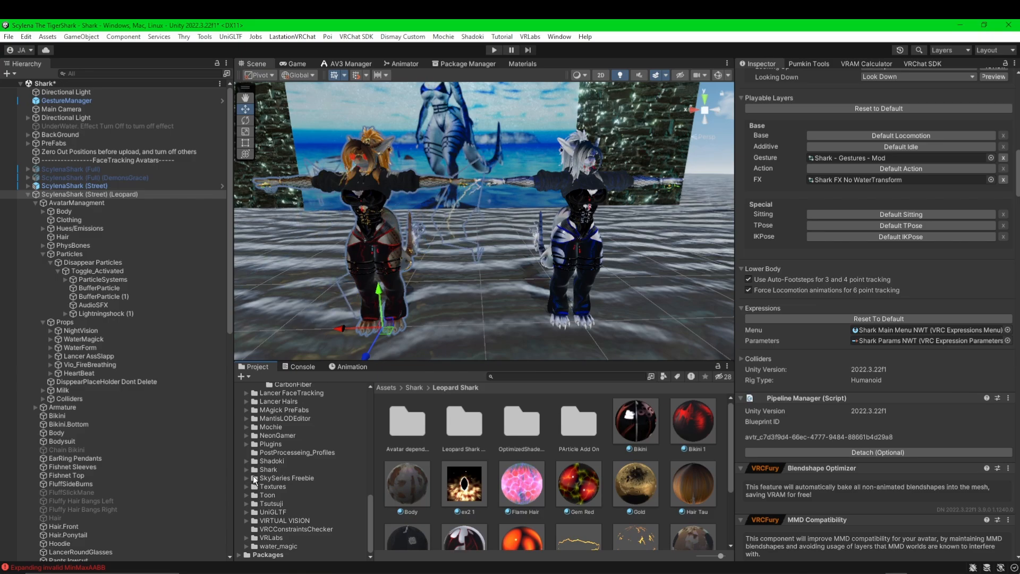
left_click(245, 469)
scroll(269, 470, "down", 3)
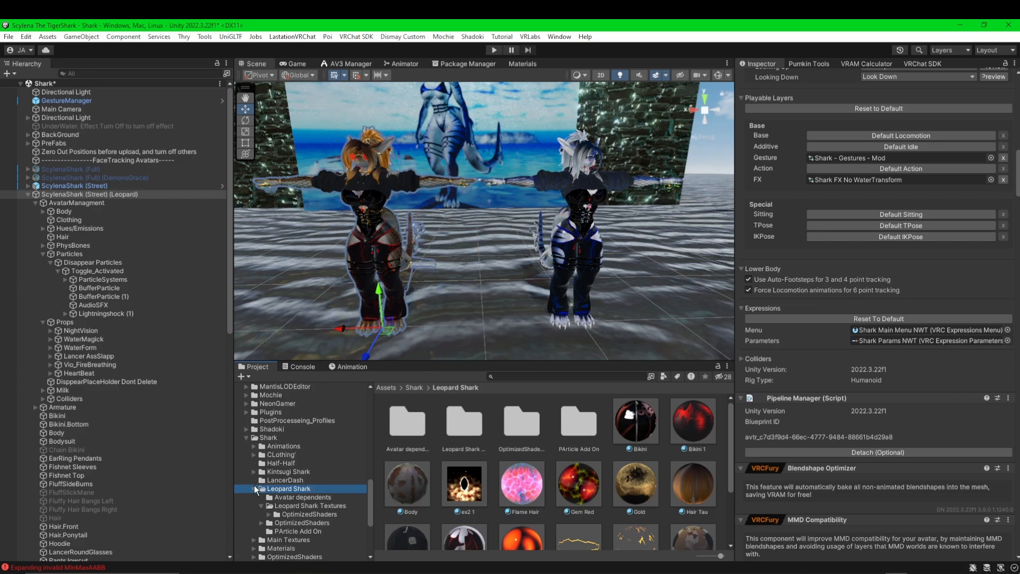
scroll(270, 479, "down", 3)
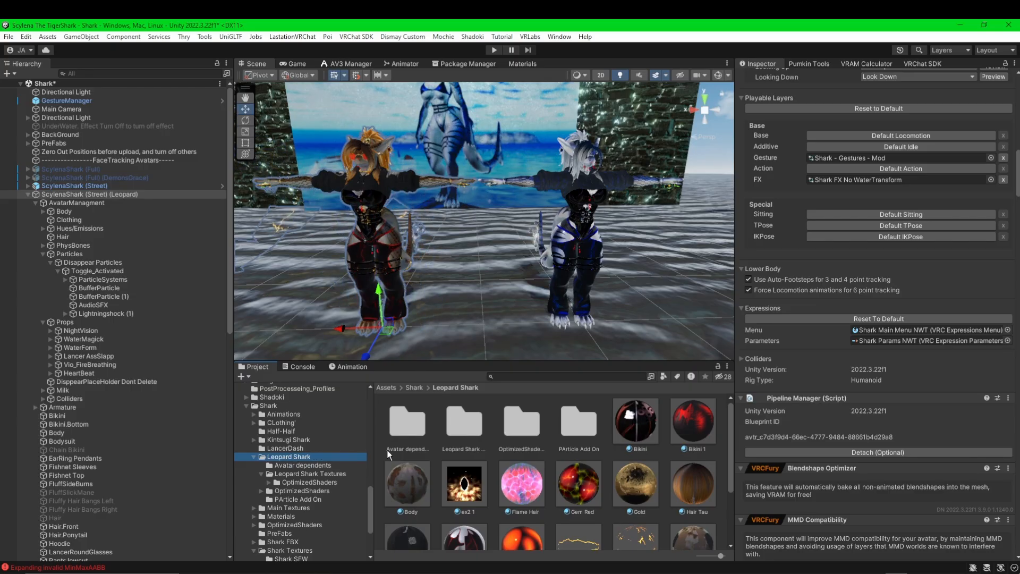
scroll(598, 446, "down", 3)
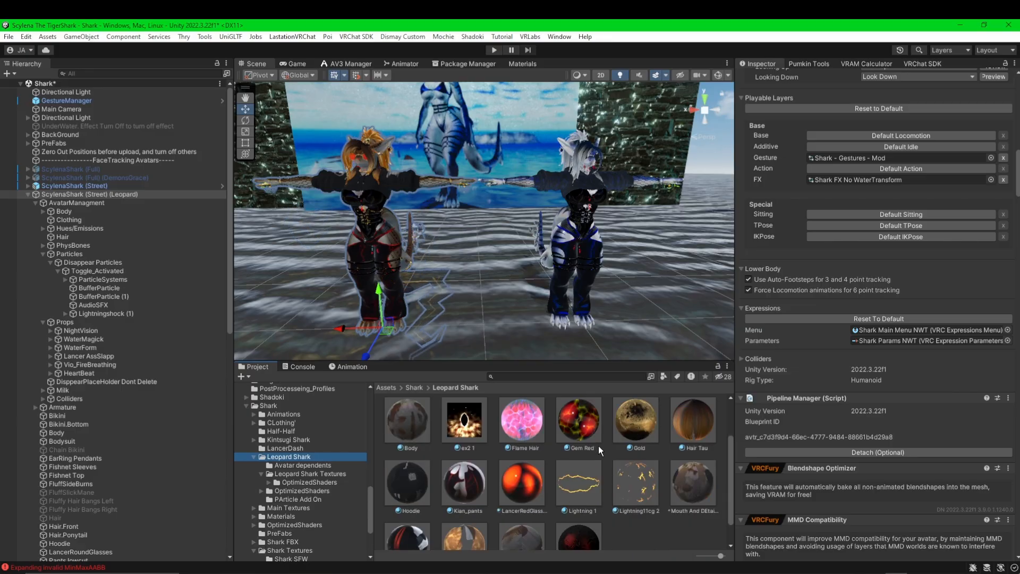
scroll(599, 445, "up", 3)
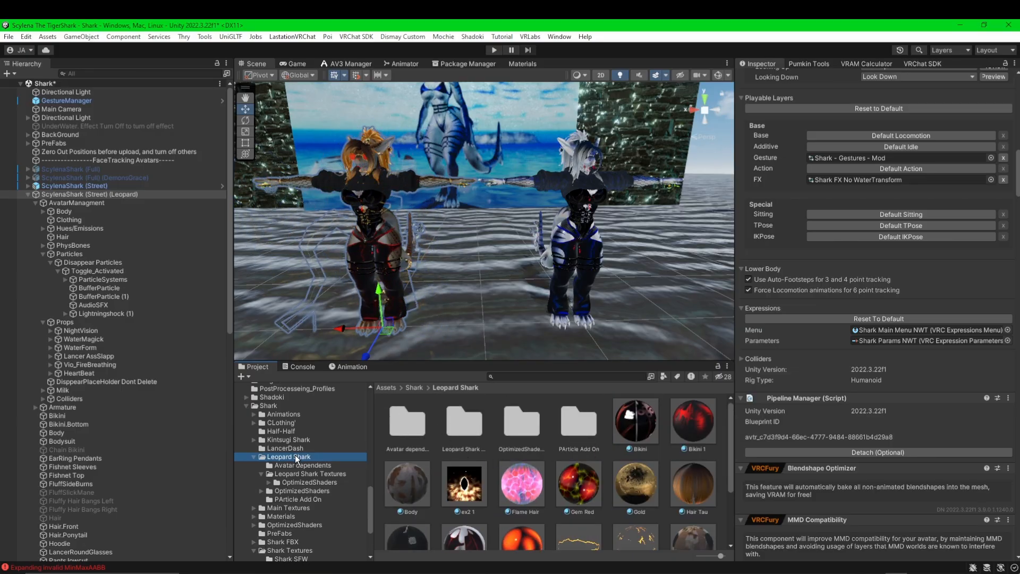
scroll(523, 429, "down", 2)
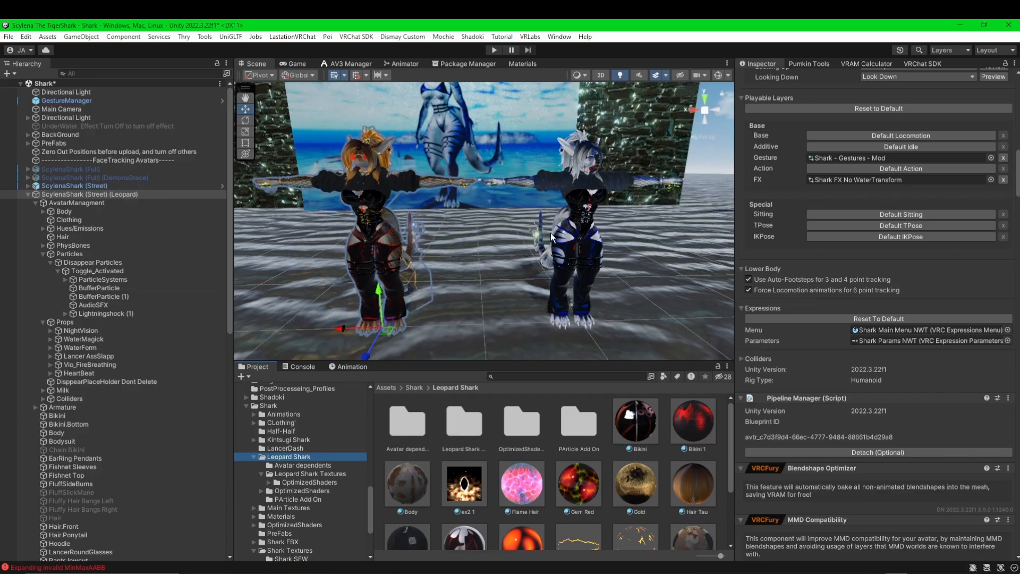
- Duplicate the ScylenaShark (Street) avatar in the scene hierarchy
scroll(116, 224, "down", 7)
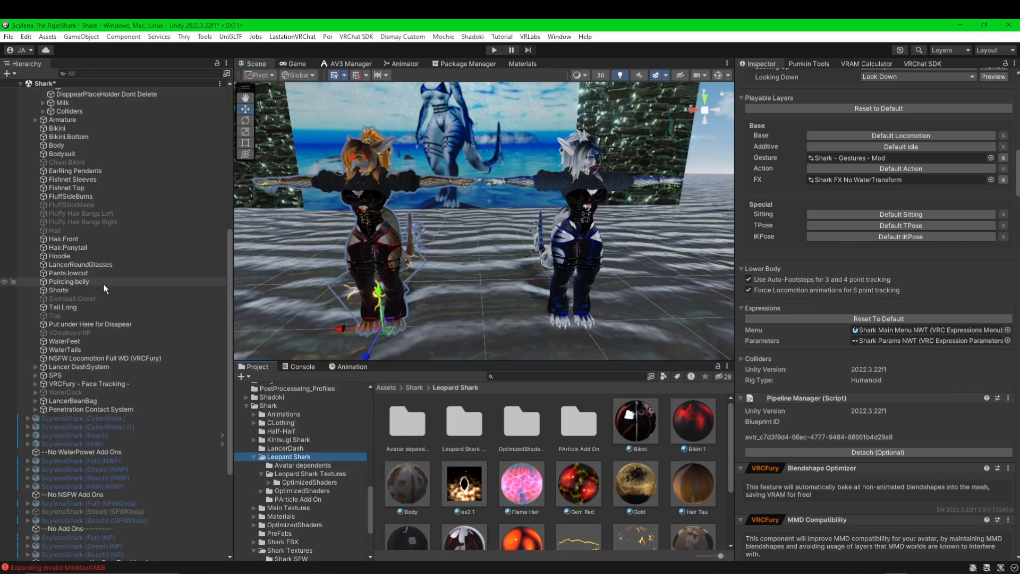
scroll(103, 284, "up", 7)
left_click(81, 187)
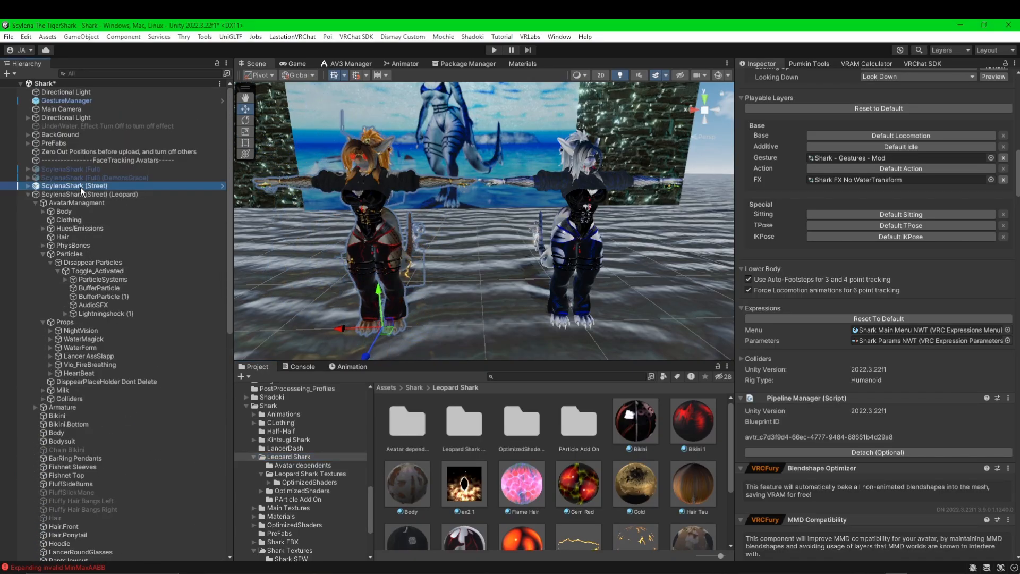
right_click(81, 187)
left_click(110, 192)
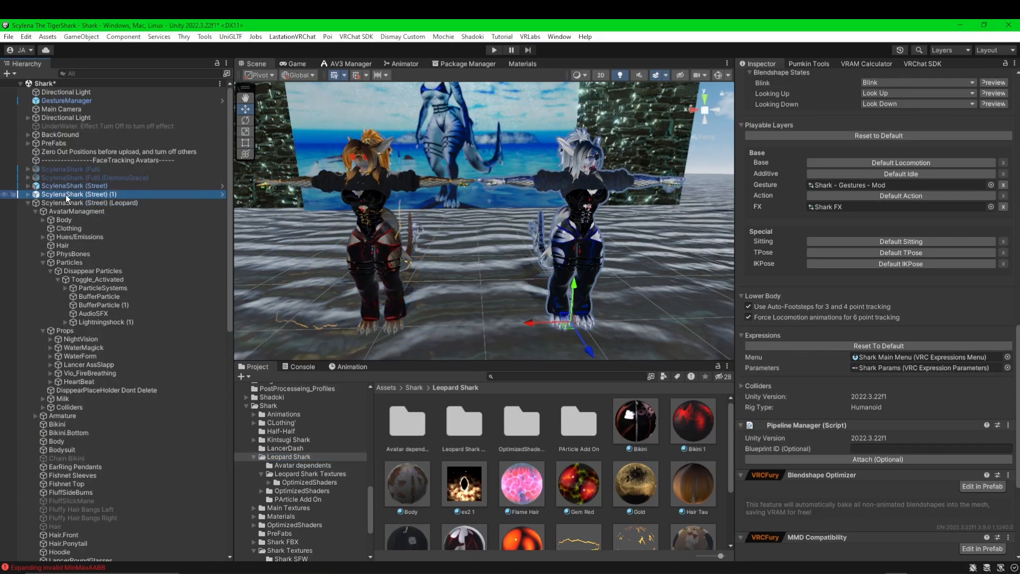
- Deactivate the original ScylenaShark (Street) avatar so only its duplicate stays active
left_click(97, 186)
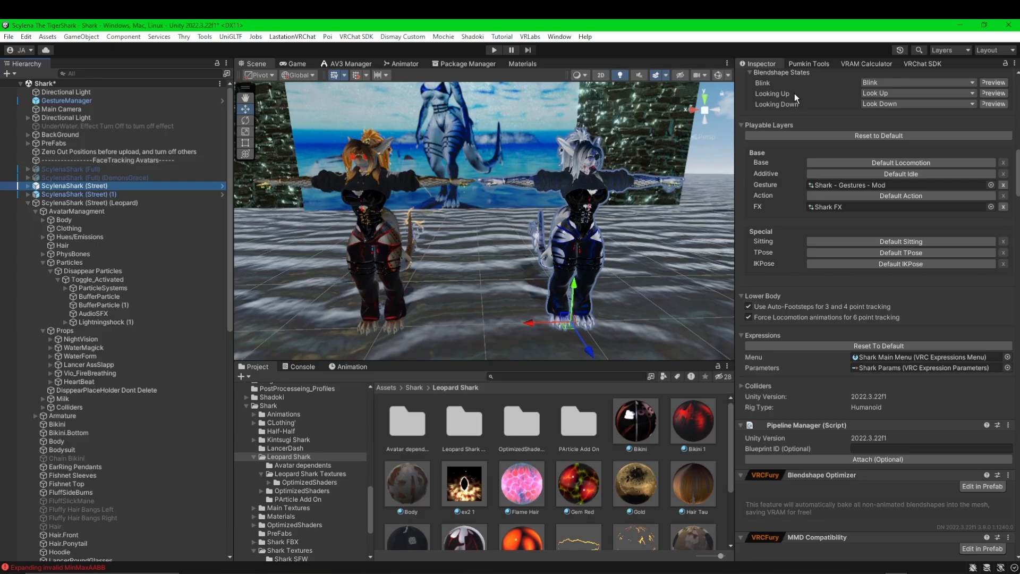
scroll(795, 93, "up", 10)
scroll(788, 91, "up", 13)
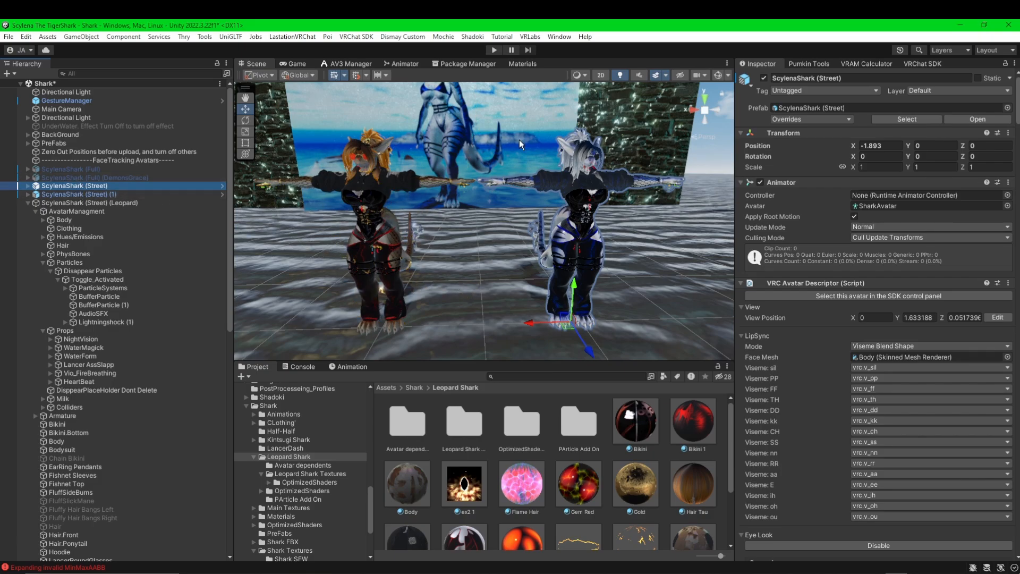
left_click(764, 79)
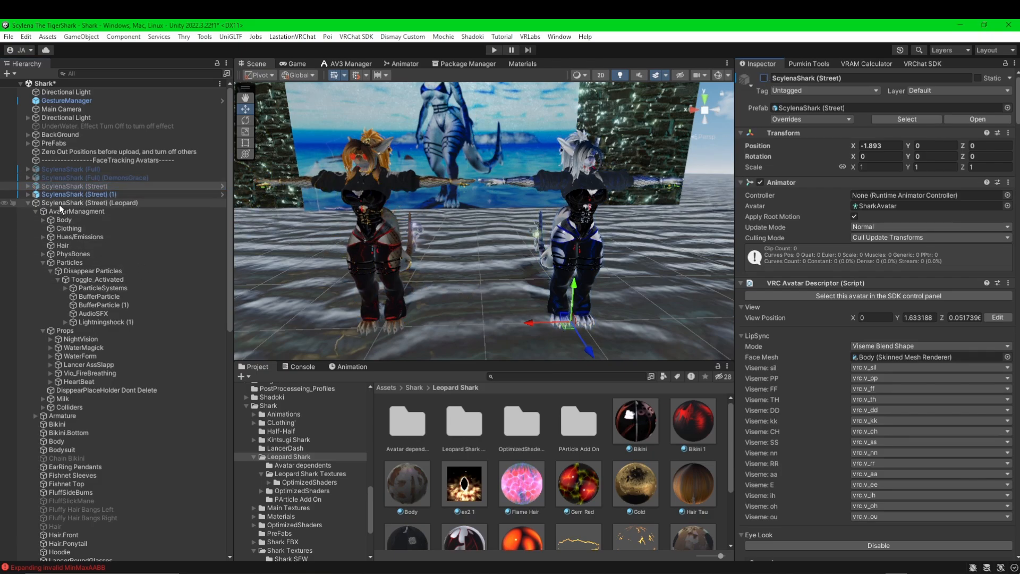
- Unpack the duplicate ScylenaShark (Street) (1) completely from its prefab
left_click(97, 194)
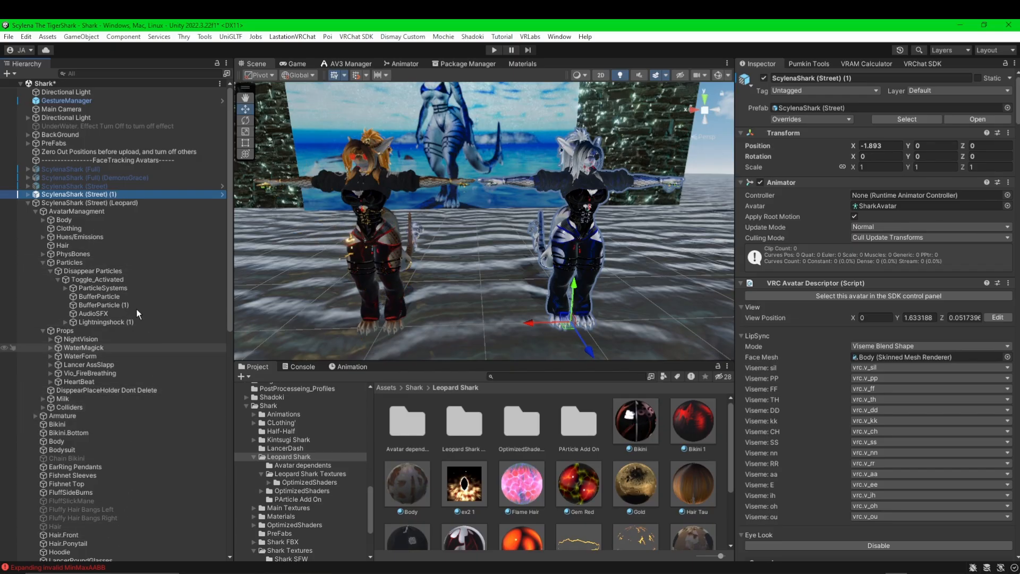
right_click(97, 194)
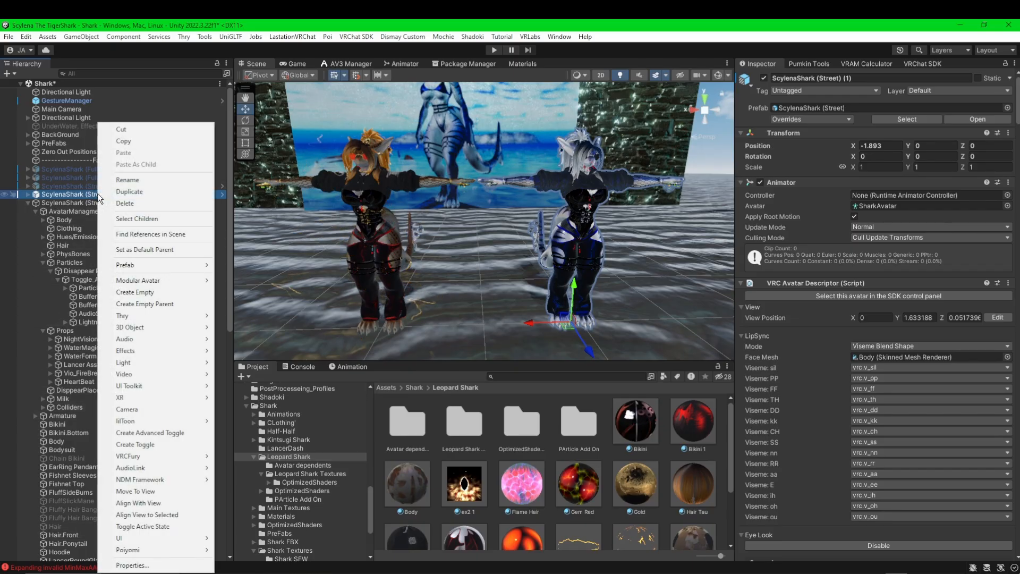
mouse_move(162, 313)
mouse_move(174, 264)
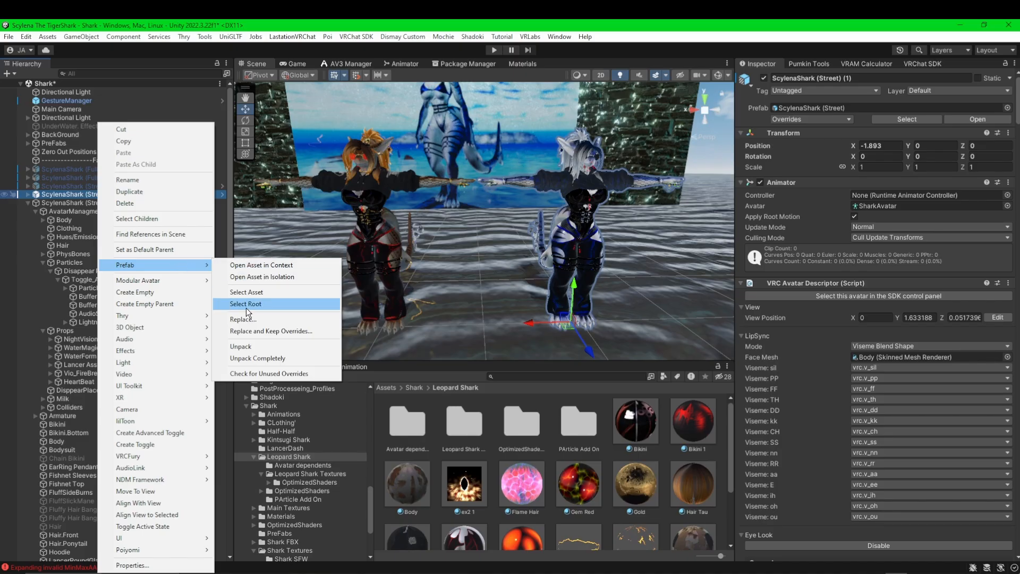
left_click(255, 357)
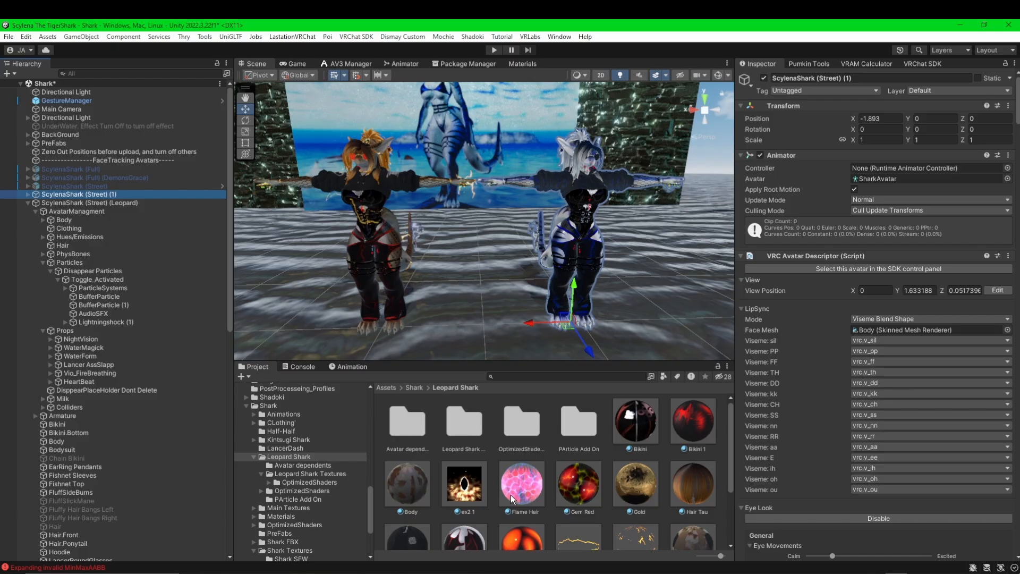
- Try the Flame Hair material on the leopard avatar's front hair and undo the assignment
scroll(553, 489, "down", 1)
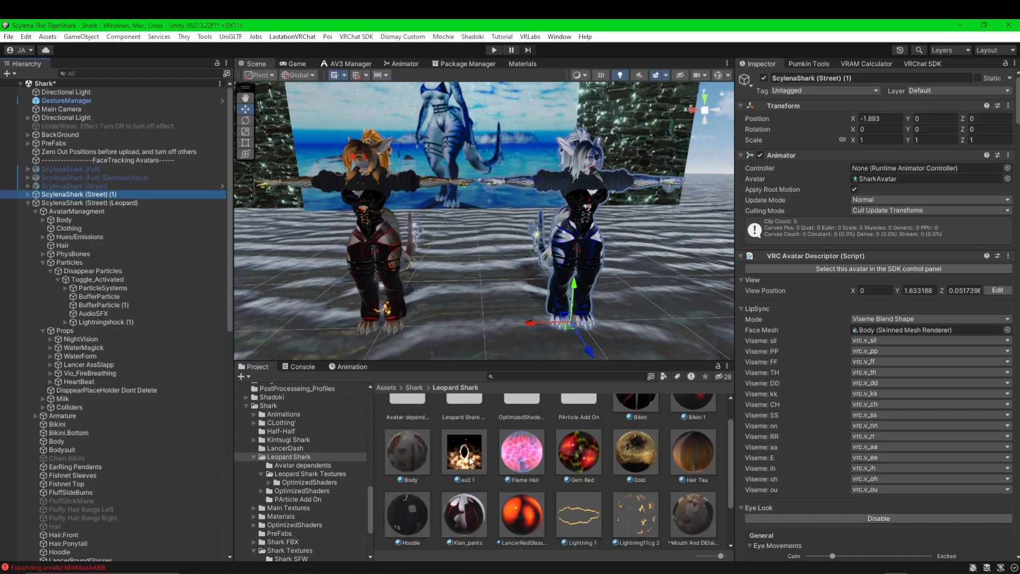
left_click_drag(520, 458, 357, 141)
middle_click_drag(357, 142, 542, 233)
scroll(457, 205, "up", 5)
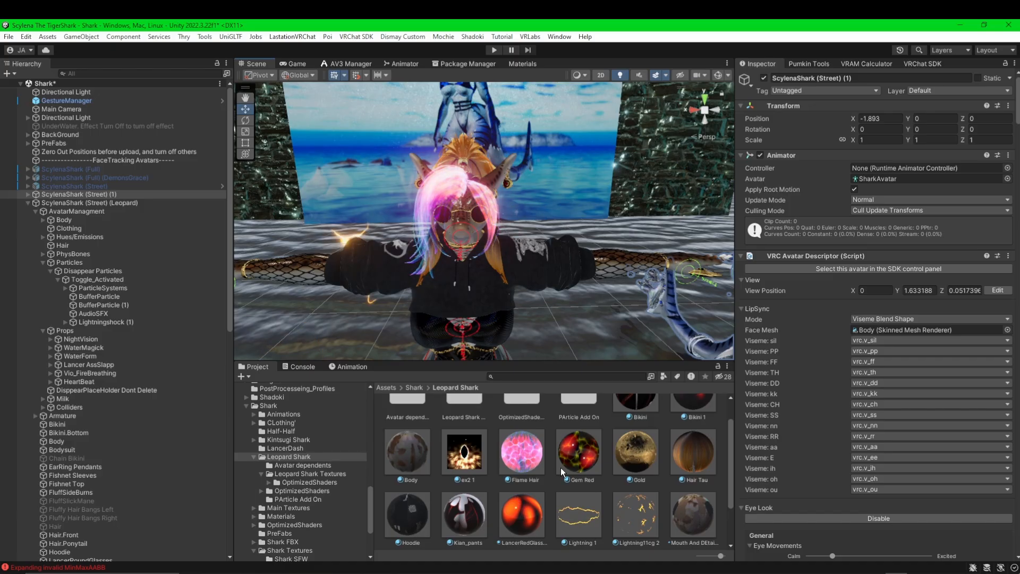
key("ctrl+z")
- Examine the leopard avatar's hair, hoodie, pants and tail from the front, sides and back
scroll(502, 246, "down", 5)
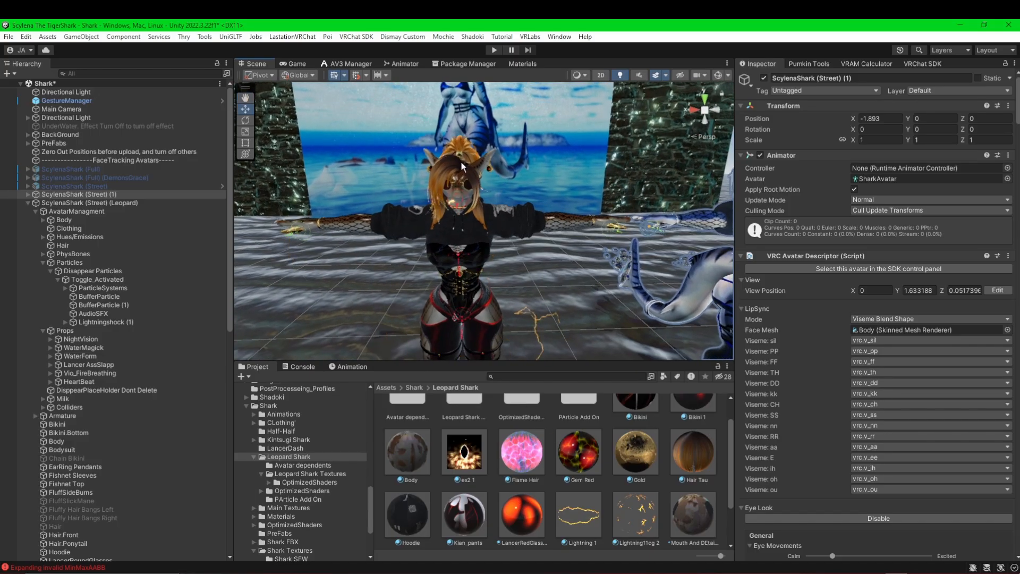
middle_click_drag(441, 209, 462, 151)
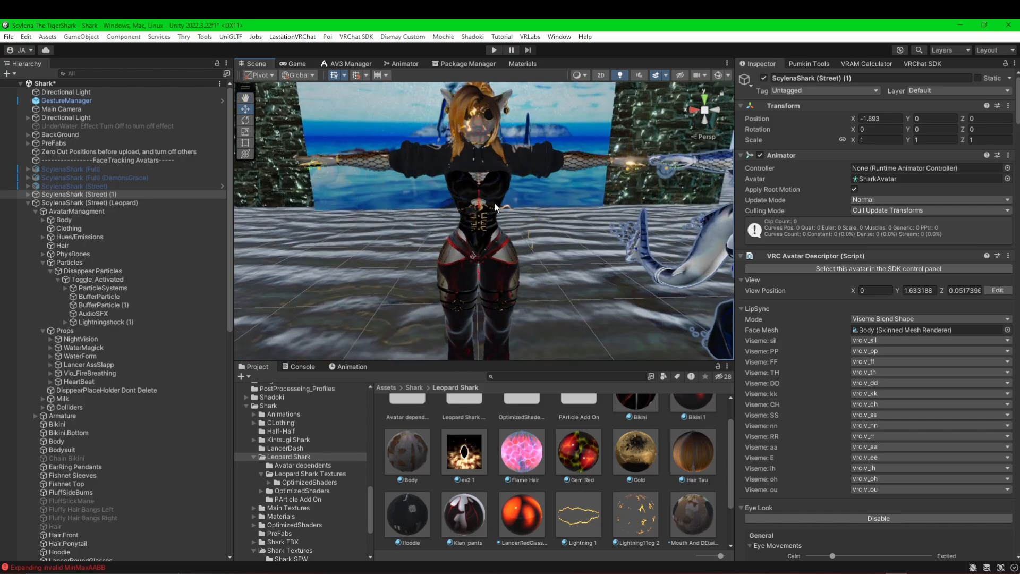
right_click_drag(499, 228, 528, 247)
middle_click_drag(528, 247, 563, 281)
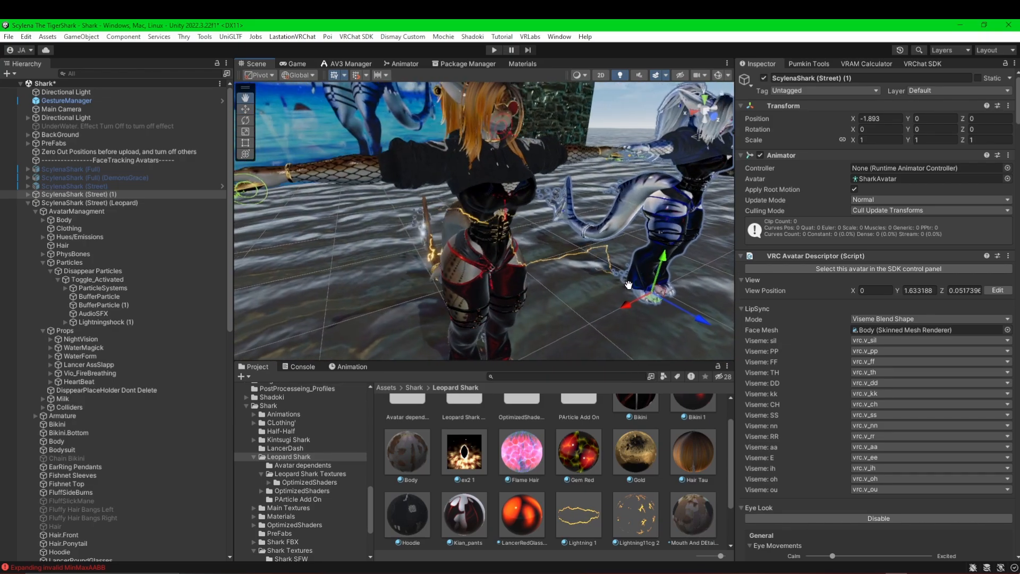
right_click_drag(478, 239, 494, 260)
middle_click_drag(472, 260, 539, 324)
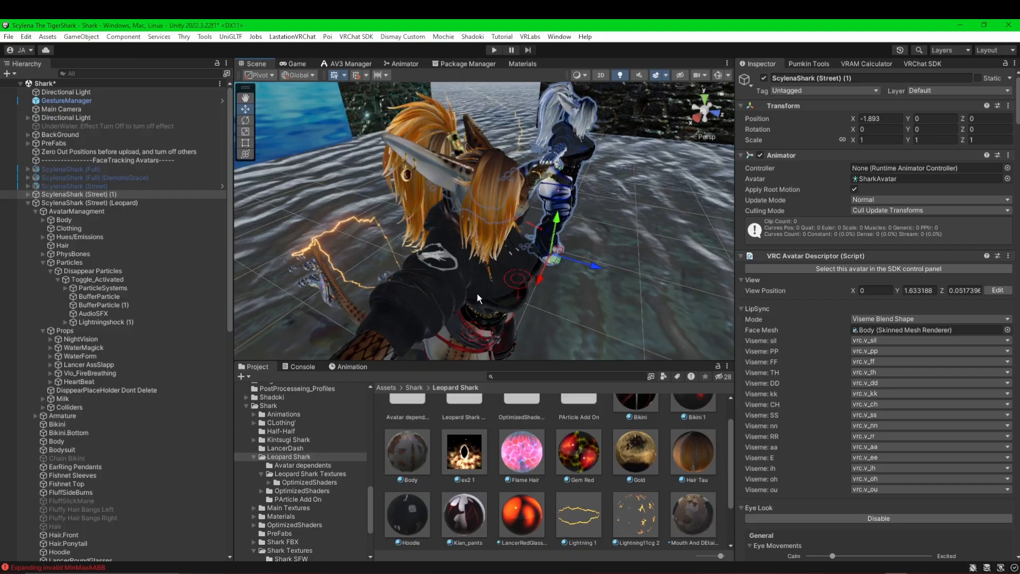
right_click_drag(477, 293, 523, 303)
middle_click_drag(448, 272, 547, 259)
right_click_drag(548, 259, 626, 253)
middle_click_drag(579, 234, 626, 193)
right_click_drag(563, 260, 591, 199)
middle_click_drag(591, 199, 515, 169)
right_click_drag(481, 216, 478, 191)
scroll(484, 202, "up", 3)
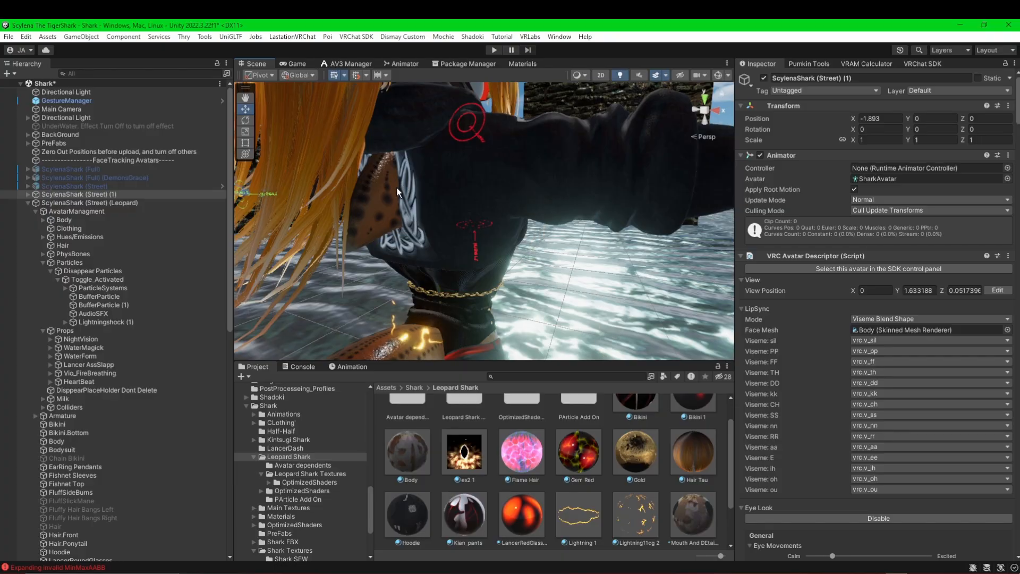
middle_click_drag(571, 196, 407, 282)
right_click_drag(548, 263, 447, 276)
middle_click_drag(446, 275, 349, 288)
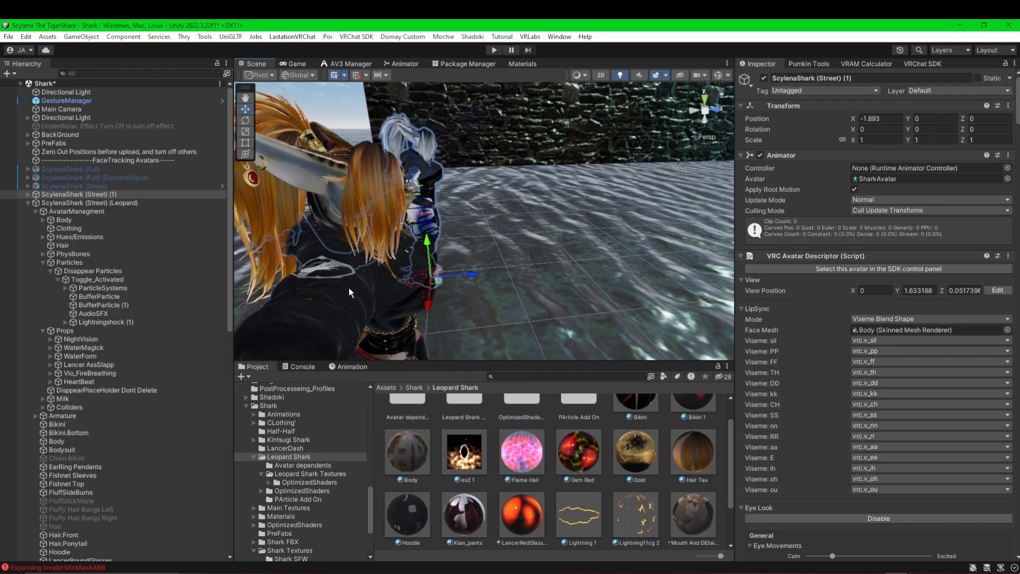
right_click_drag(349, 288, 246, 282)
middle_click_drag(383, 267, 331, 238)
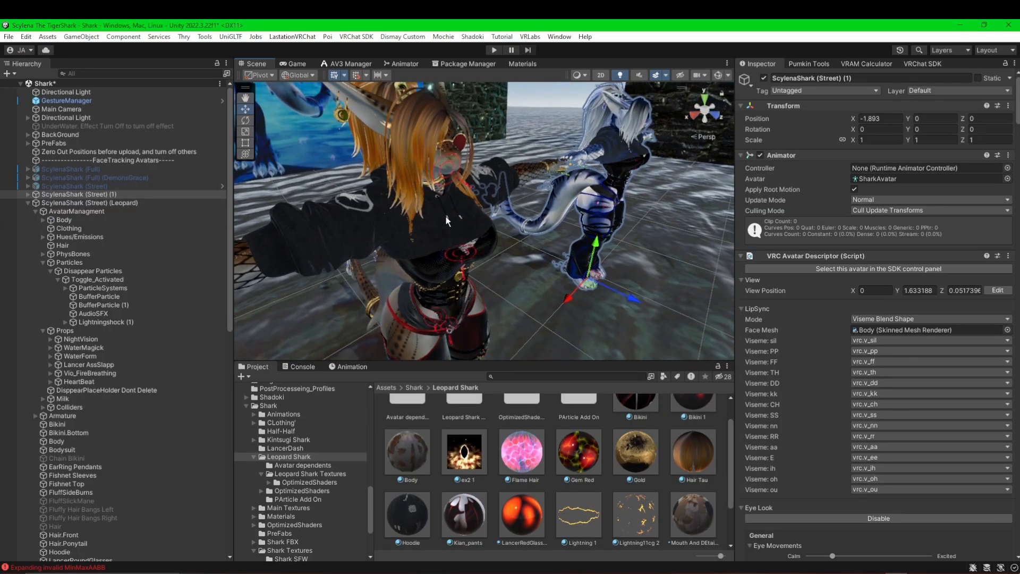
middle_click_drag(490, 212, 441, 241)
right_click_drag(441, 242, 326, 269)
middle_click_drag(494, 200, 440, 248)
middle_click_drag(467, 171, 489, 202)
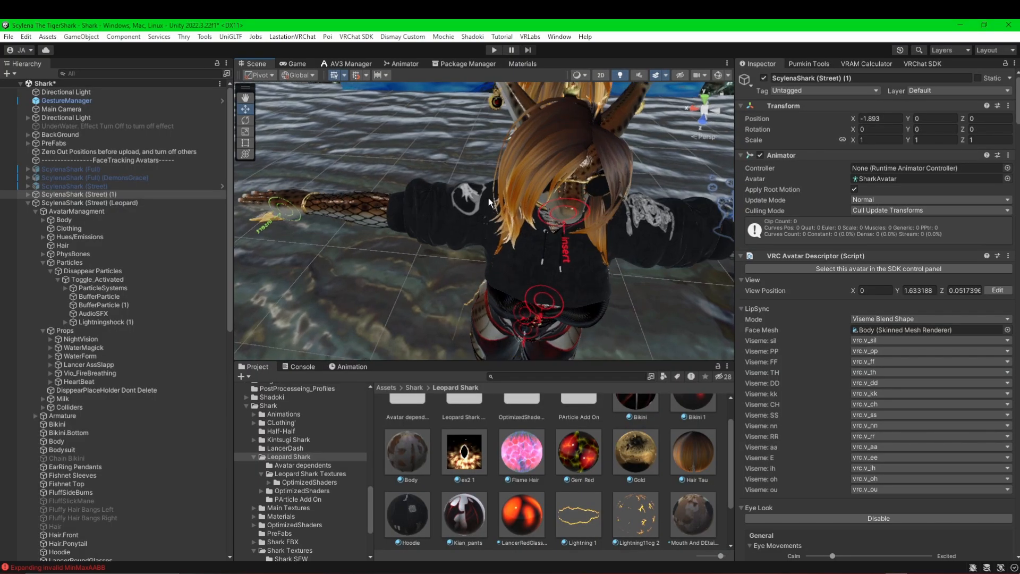
left_click_drag(556, 198, 530, 237, "alt")
middle_click_drag(530, 237, 489, 190)
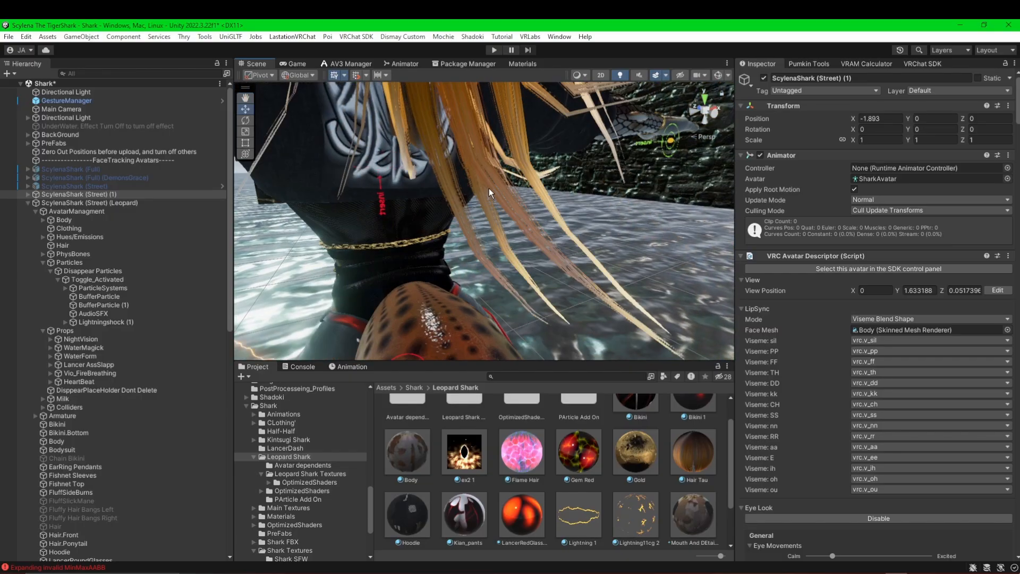
left_click_drag(489, 190, 428, 207, "alt")
middle_click_drag(428, 207, 467, 234)
left_click_drag(474, 215, 605, 169, "alt")
middle_click_drag(539, 195, 510, 222)
scroll(546, 240, "down", 4)
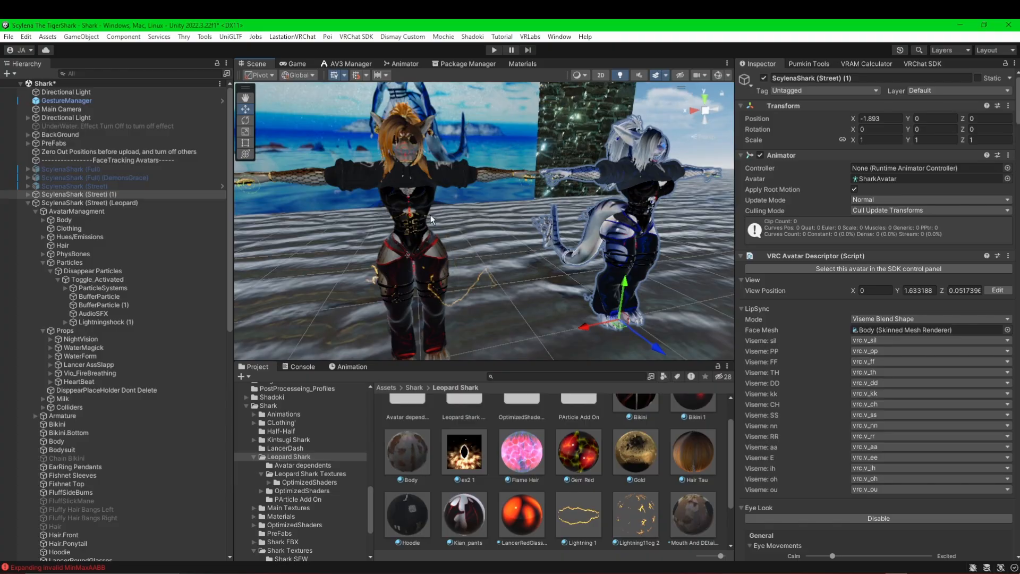
- Frame the ScylenaShark (Street) (1) duplicate in the scene and open the Leopard Shark Textures folder in the project assets
left_click_drag(517, 242, 566, 240, "alt")
middle_click_drag(566, 240, 575, 259)
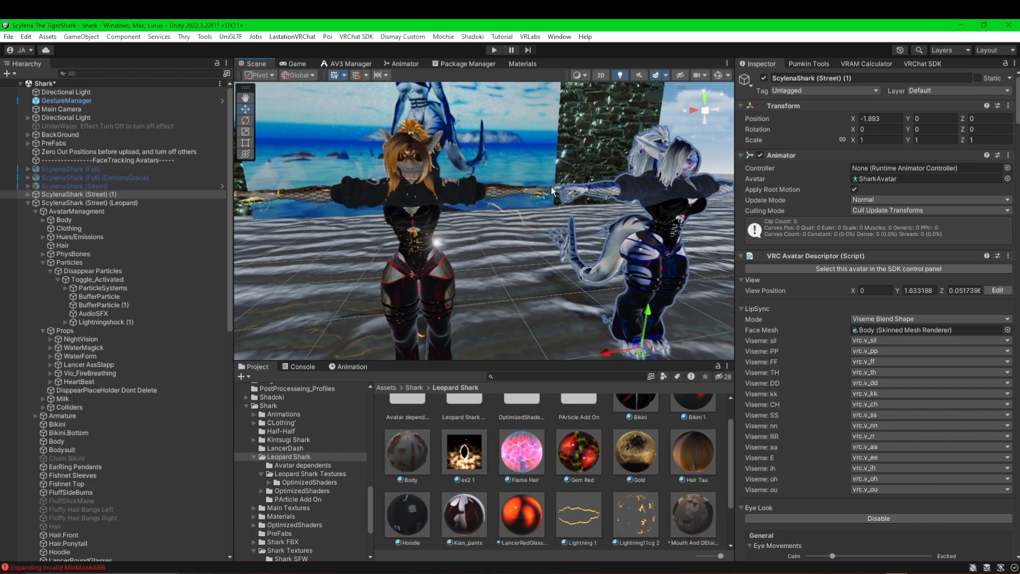
left_click_drag(550, 187, 580, 220, "alt")
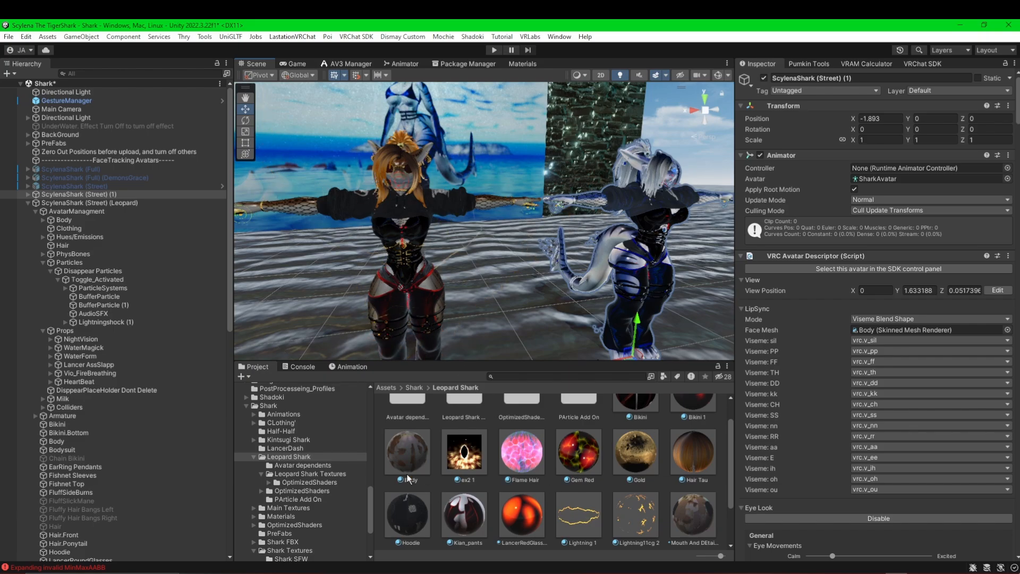
middle_click_drag(512, 283, 384, 262)
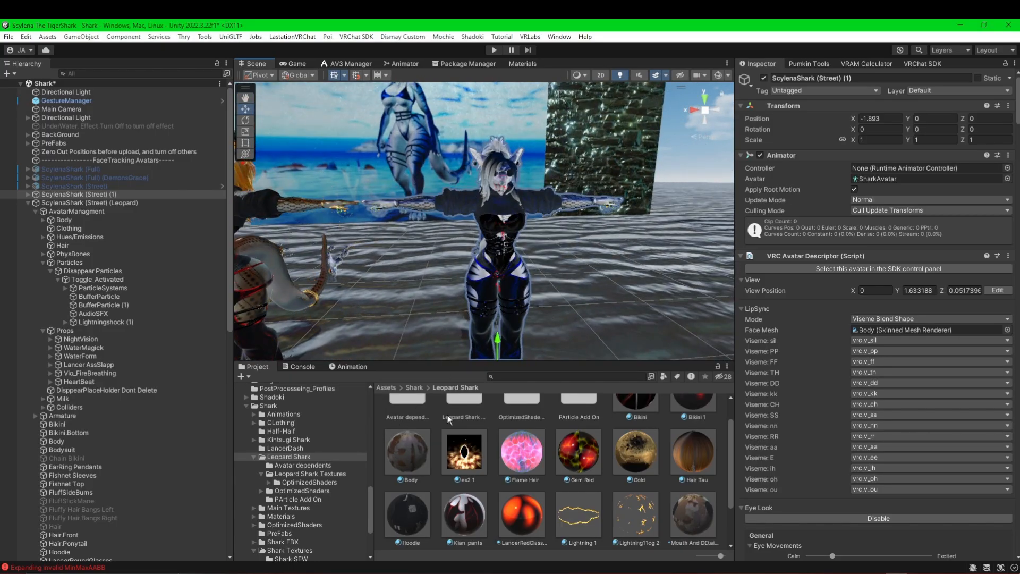
scroll(447, 416, "up", 2)
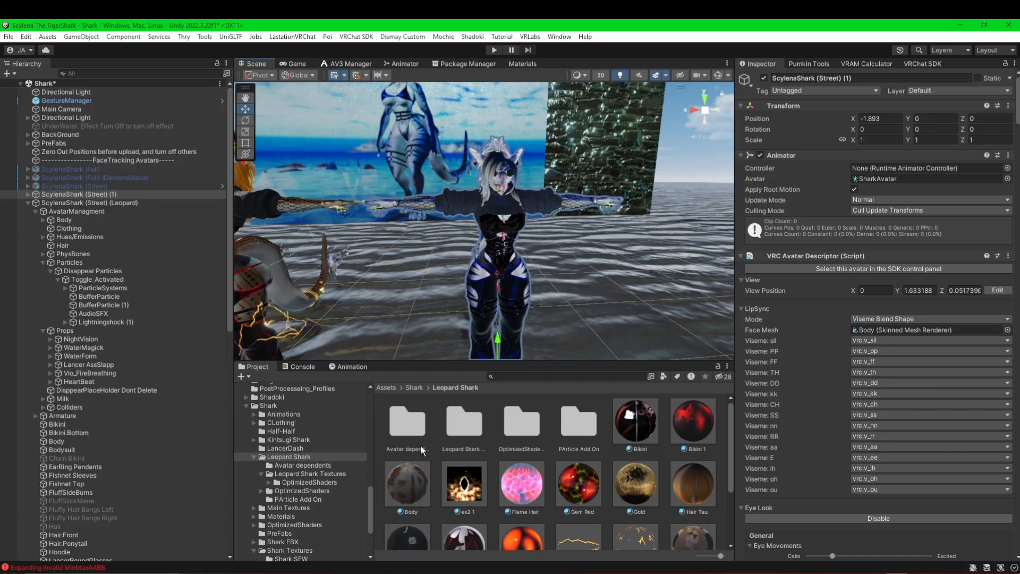
double_click(458, 429)
scroll(499, 234, "up", 5)
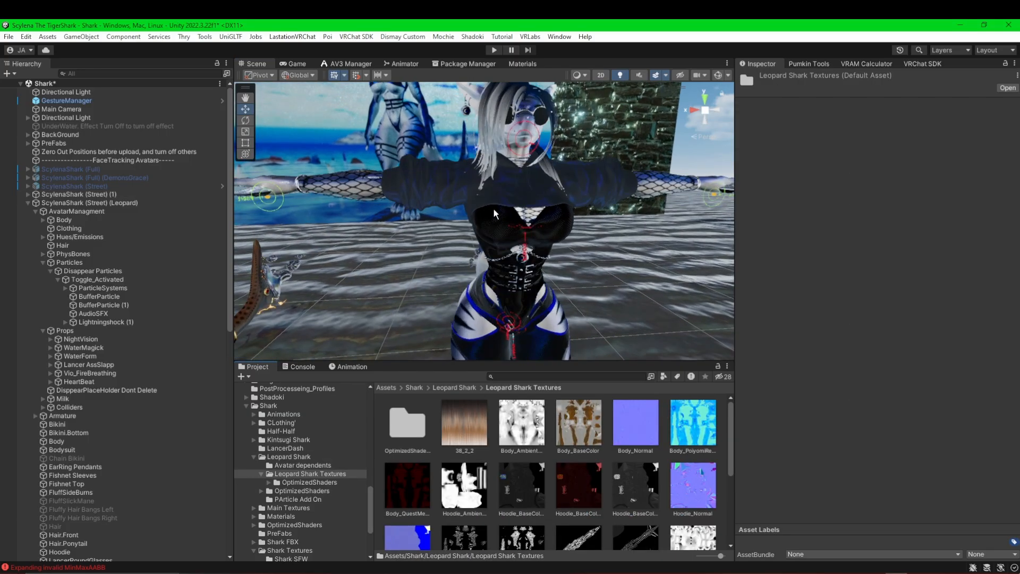
- Select the Body mesh of the ScylenaShark (Street) (1) avatar in the scene
left_click_drag(493, 209, 476, 255, "alt")
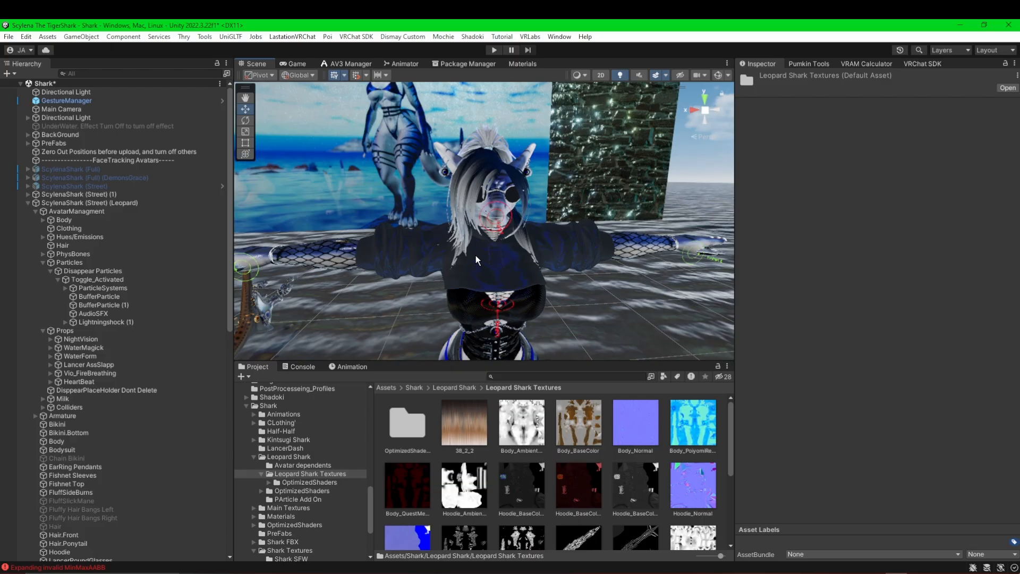
left_click(504, 187)
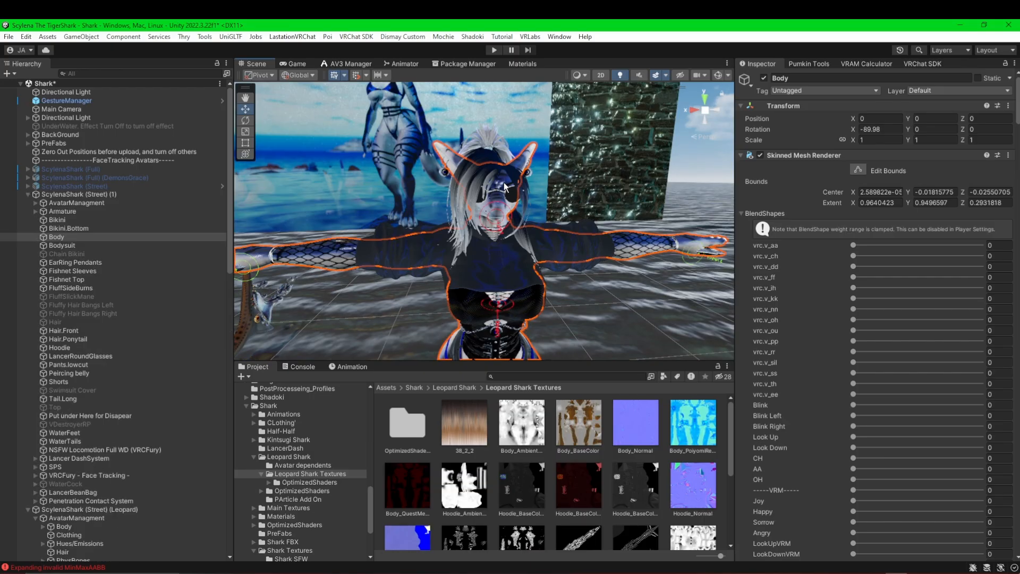
left_click(504, 187)
left_click(502, 187)
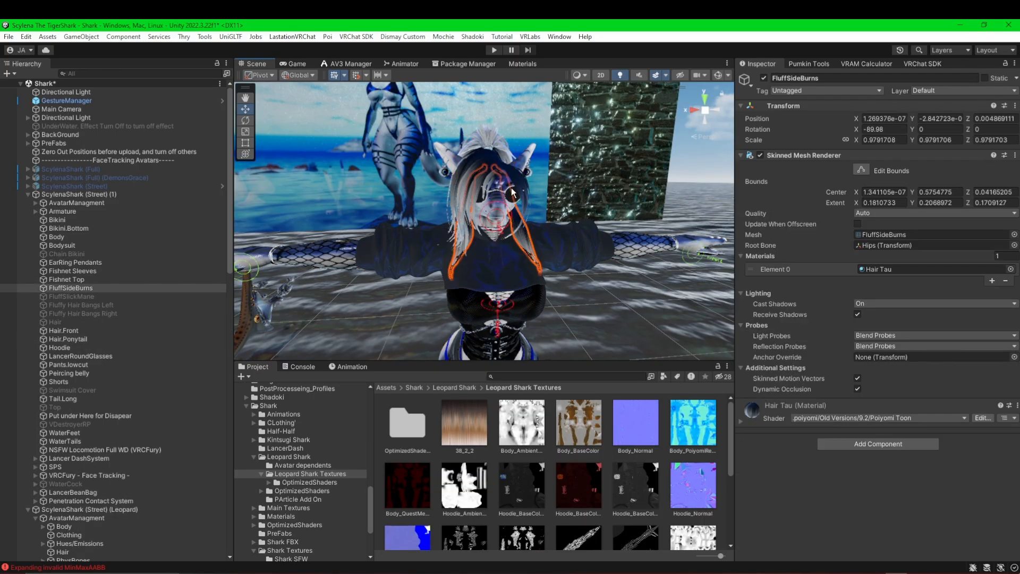
left_click(504, 188)
left_click(500, 187)
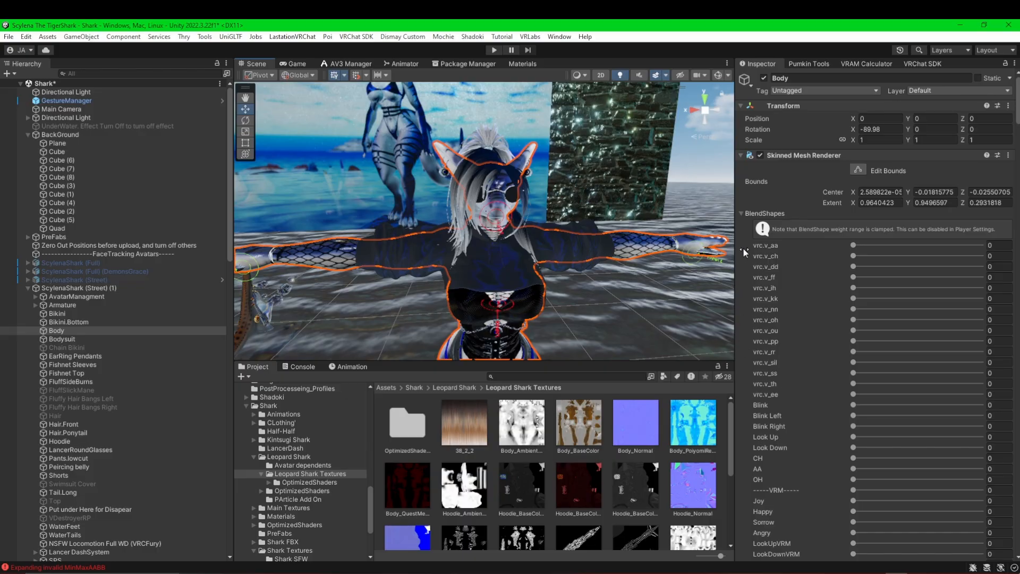
- Collapse the body's BlendShapes, expand its Mouth And DEtails material and switch the shader to .poiyomi/Poiyomi Toon
left_click(745, 214)
scroll(775, 404, "down", 5)
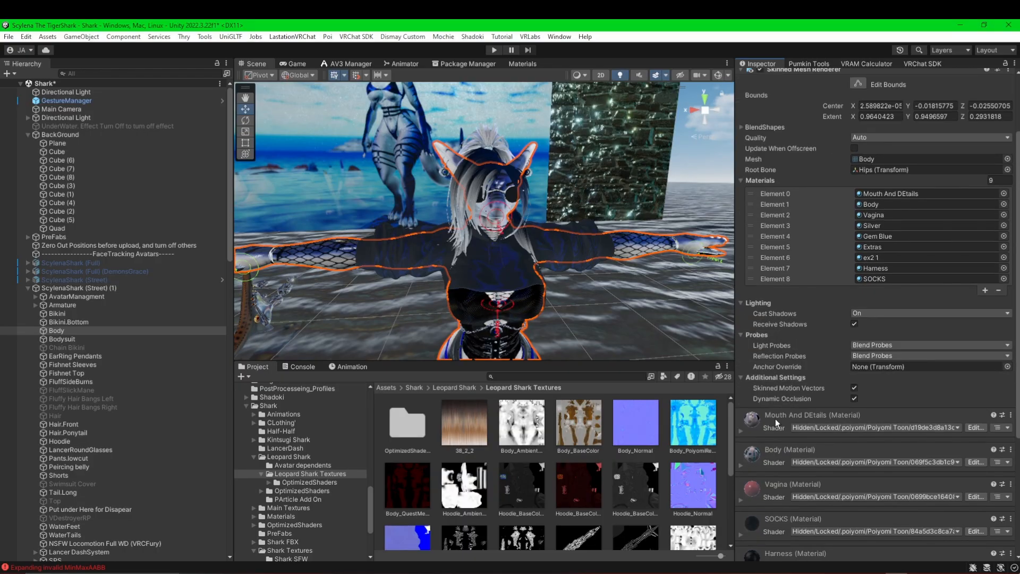
left_click(739, 374)
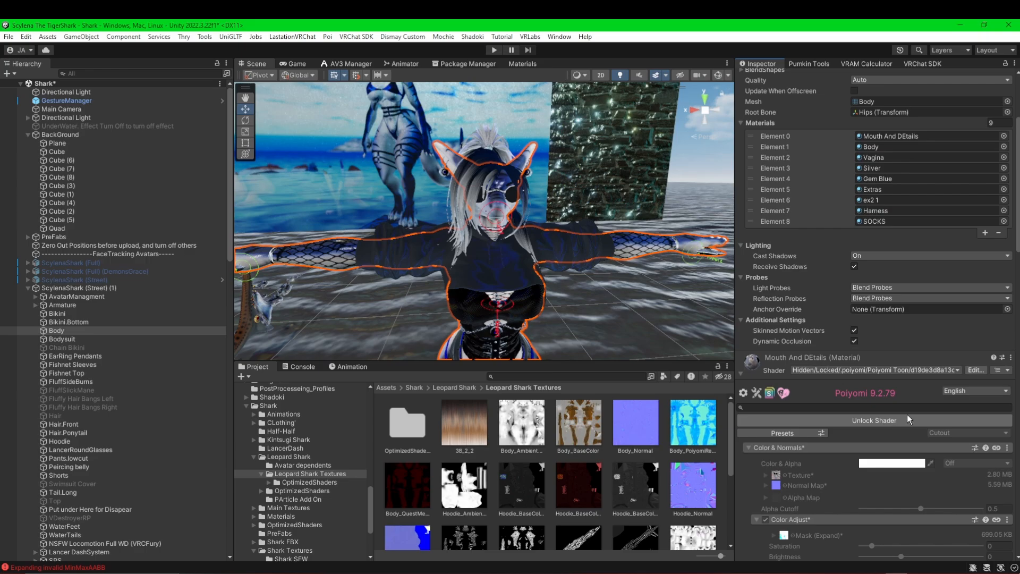
left_click(929, 369)
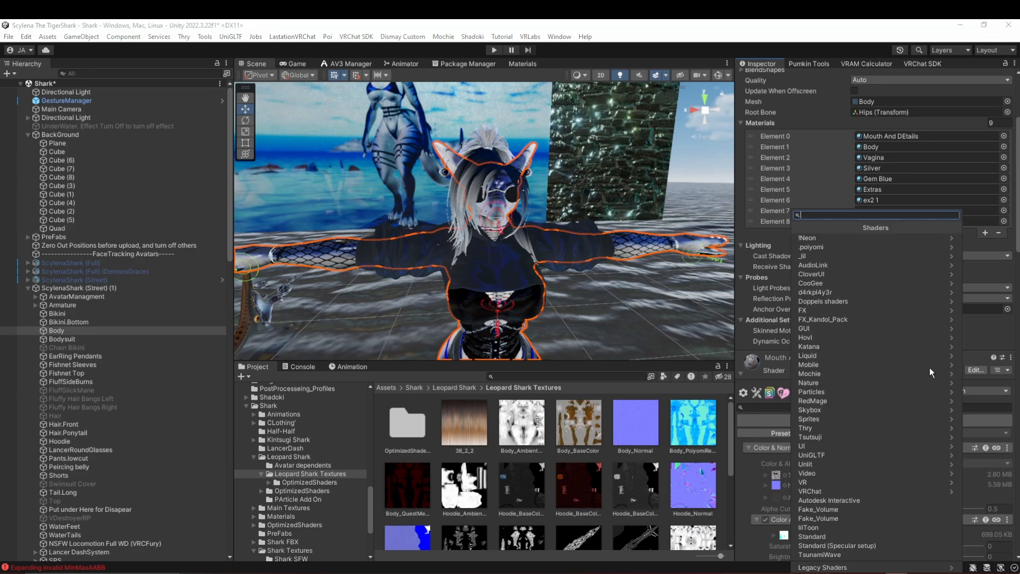
left_click(845, 247)
left_click(832, 247)
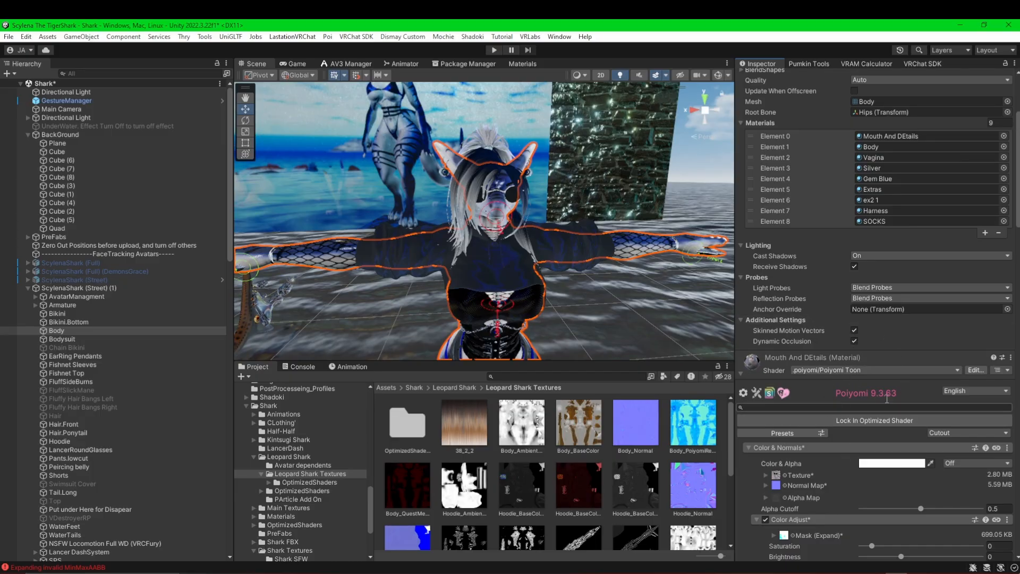
- Locate the brown Mouth ANd Details color texture in the Leopard Shark Textures folder for the material's Texture slot
scroll(848, 414, "down", 3)
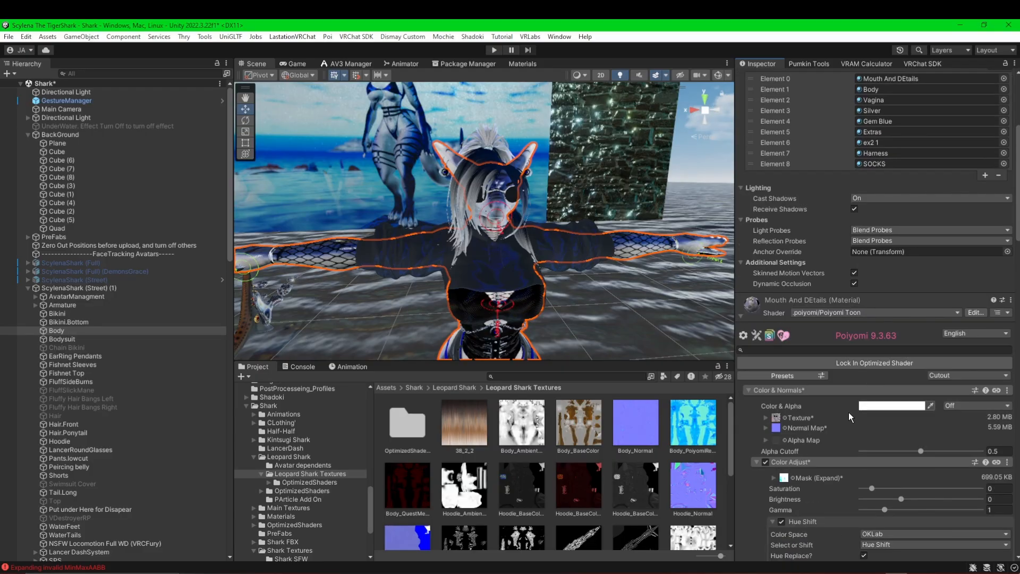
scroll(831, 415, "down", 3)
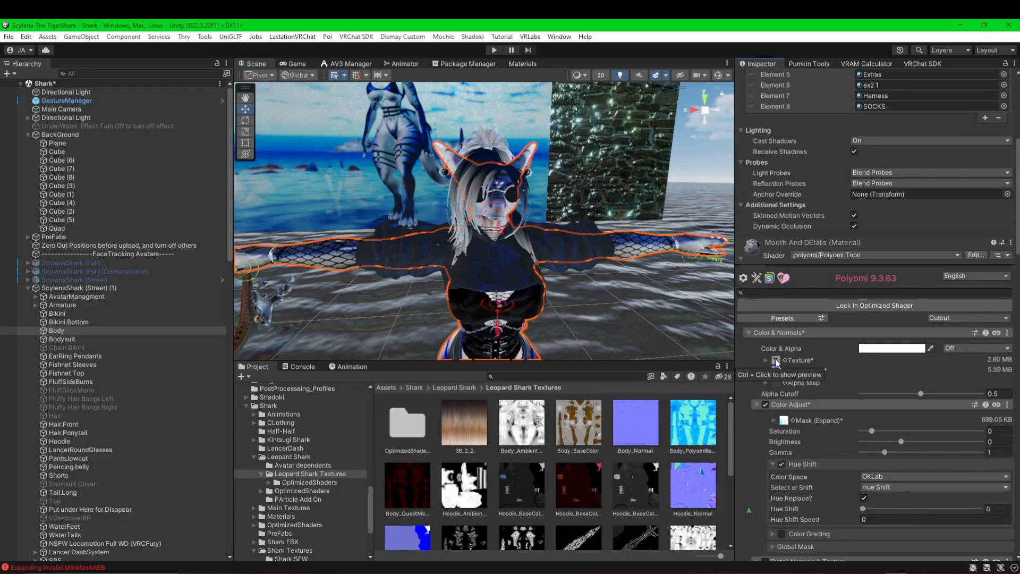
scroll(590, 457, "down", 5)
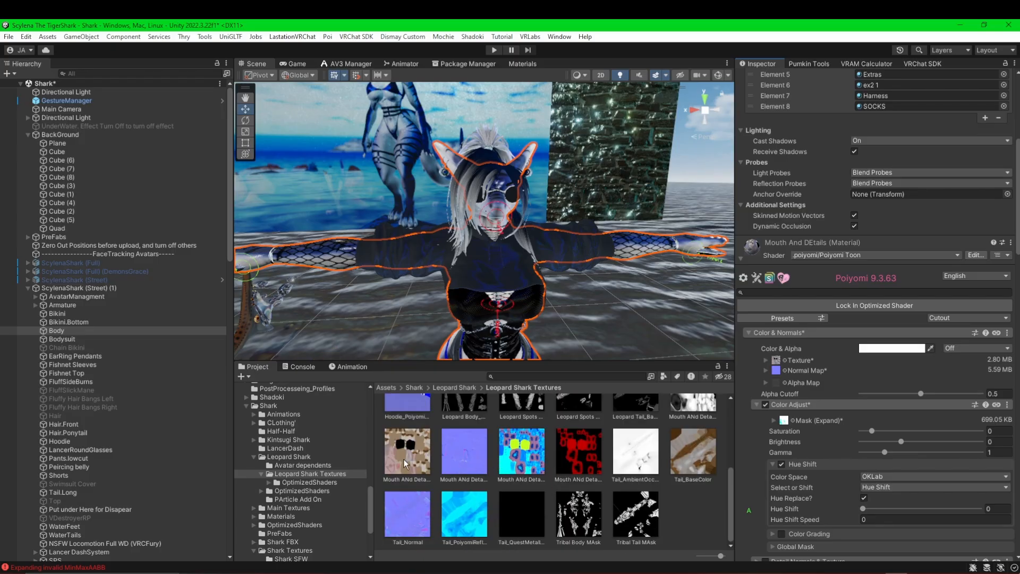
left_click_drag(404, 463, 443, 448)
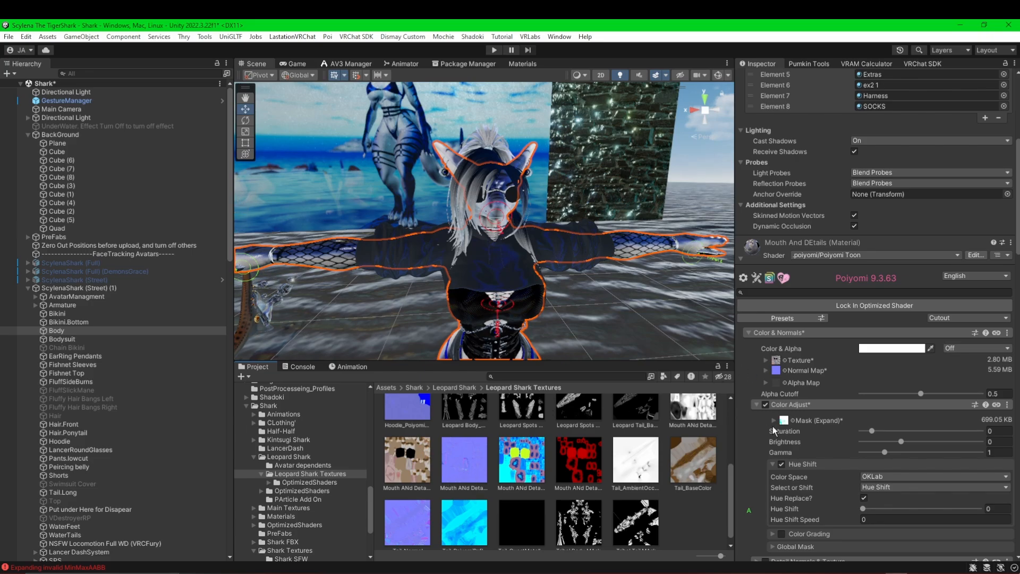
- Review the Outlines, Special FX, Dissolve and Global Modifiers settings of the duplicate's Mouth And DEtails material
scroll(834, 412, "down", 15)
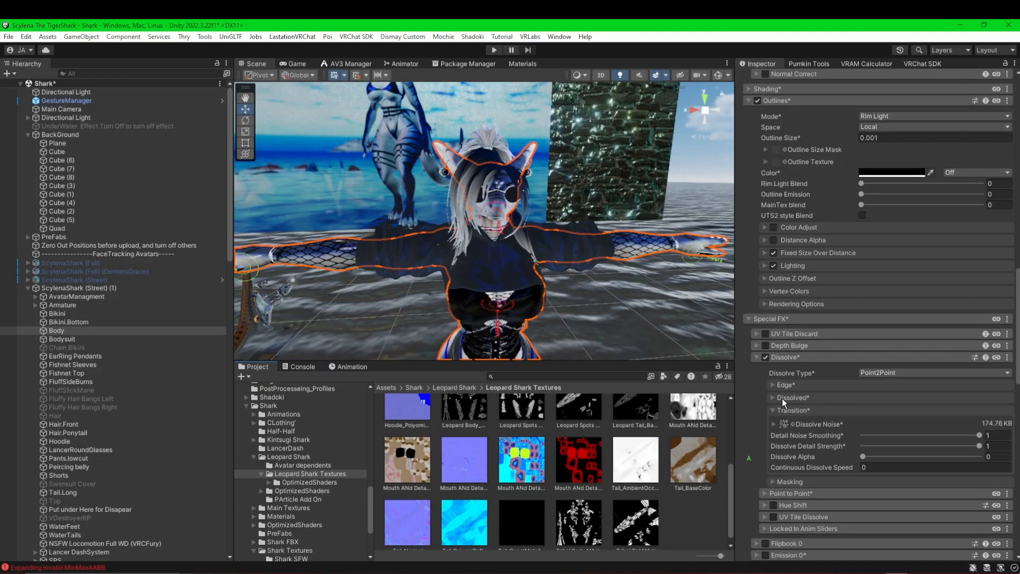
scroll(782, 398, "down", 10)
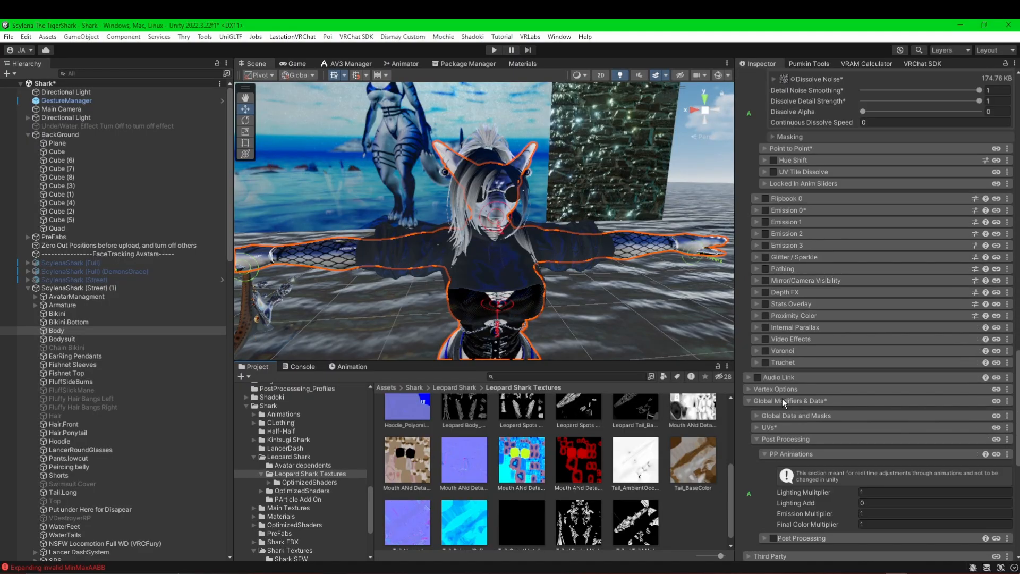
scroll(782, 399, "down", 3)
scroll(776, 371, "up", 5)
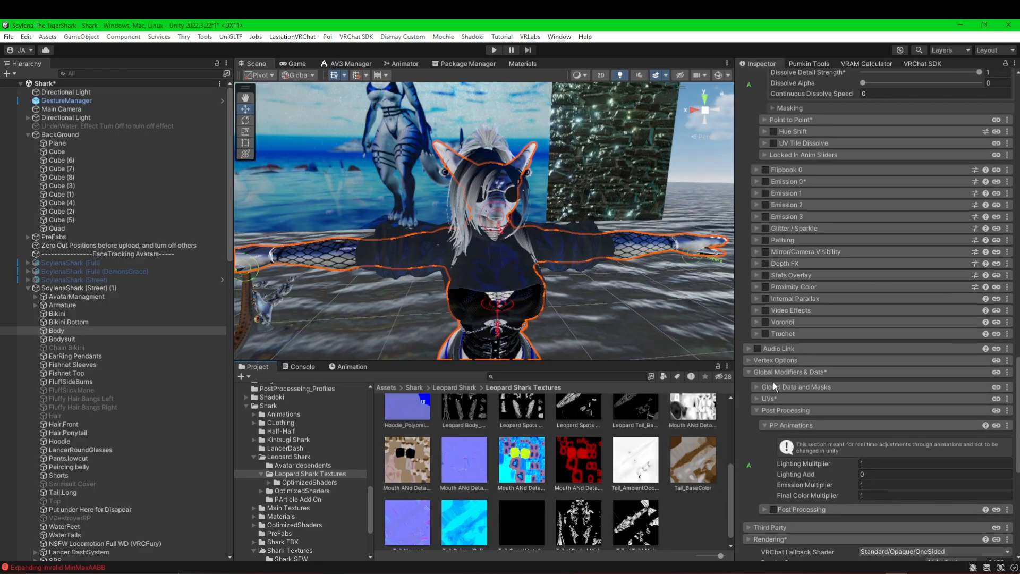
scroll(771, 409, "up", 10)
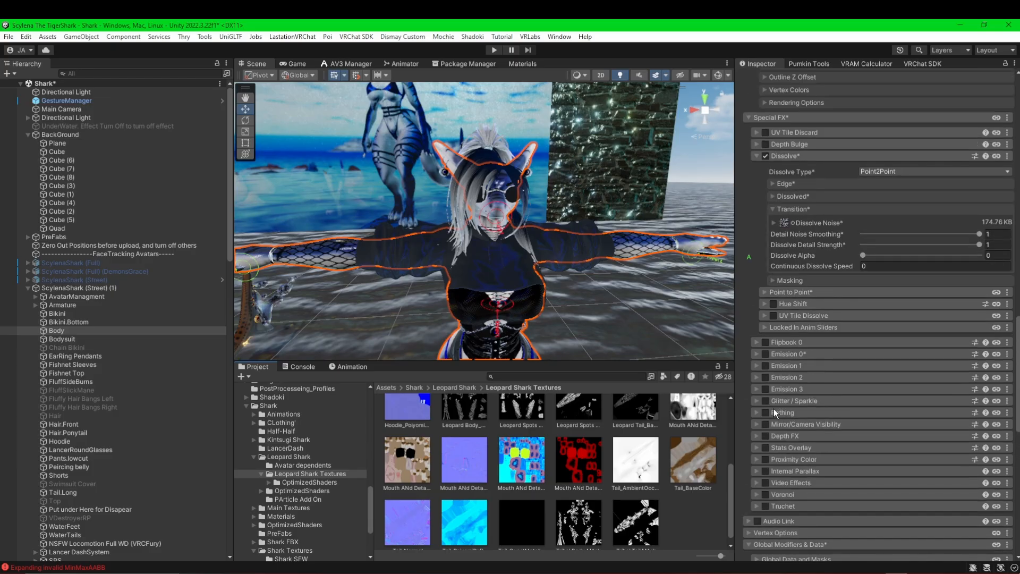
scroll(775, 372, "up", 2)
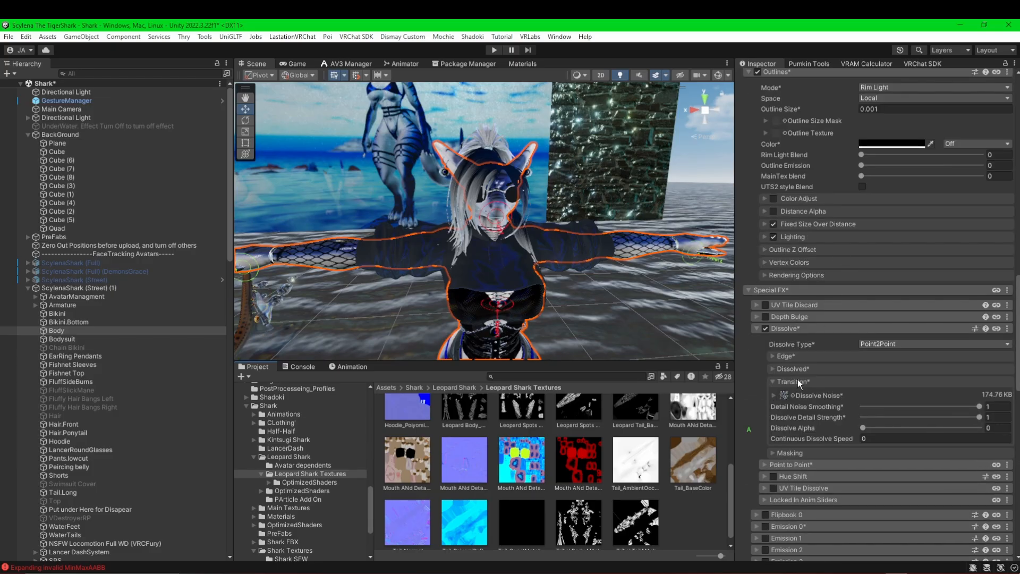
scroll(798, 379, "up", 7)
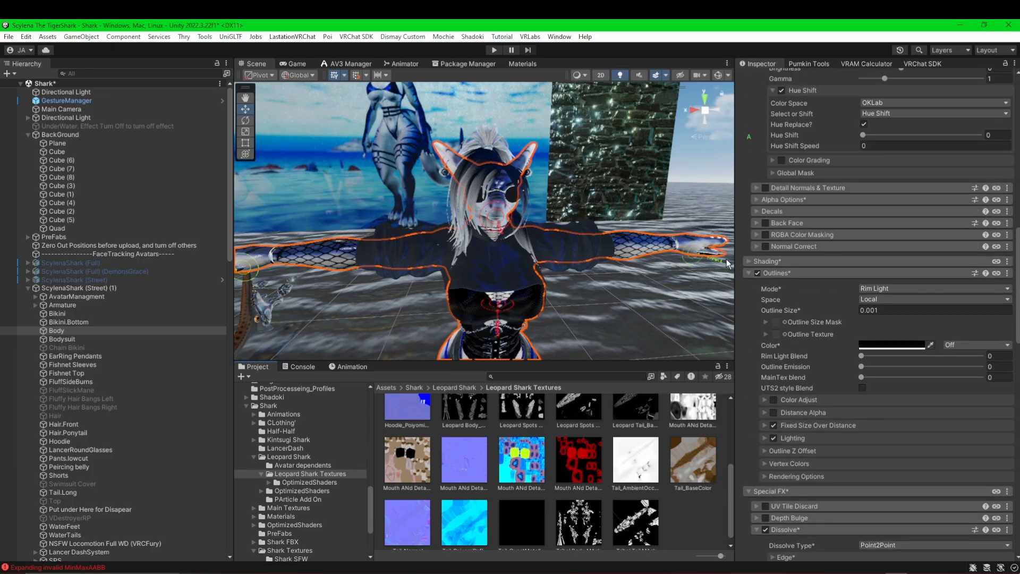
- Bring both avatars into view and select the Body mesh of the ScylenaShark (Street) (Leopard) avatar
scroll(533, 308, "down", 5)
middle_click_drag(534, 308, 609, 282)
scroll(610, 283, "up", 4)
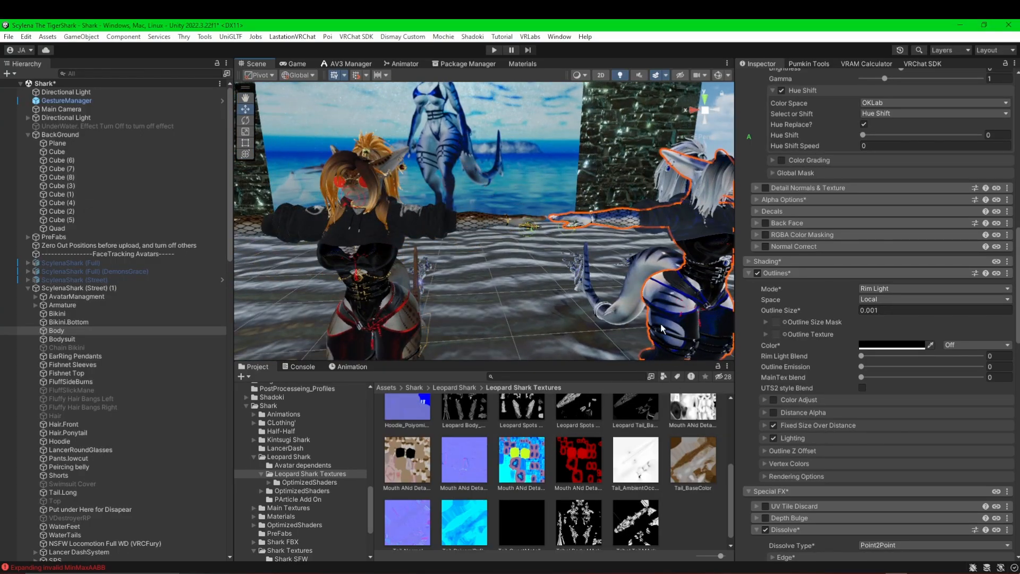
left_click(516, 218)
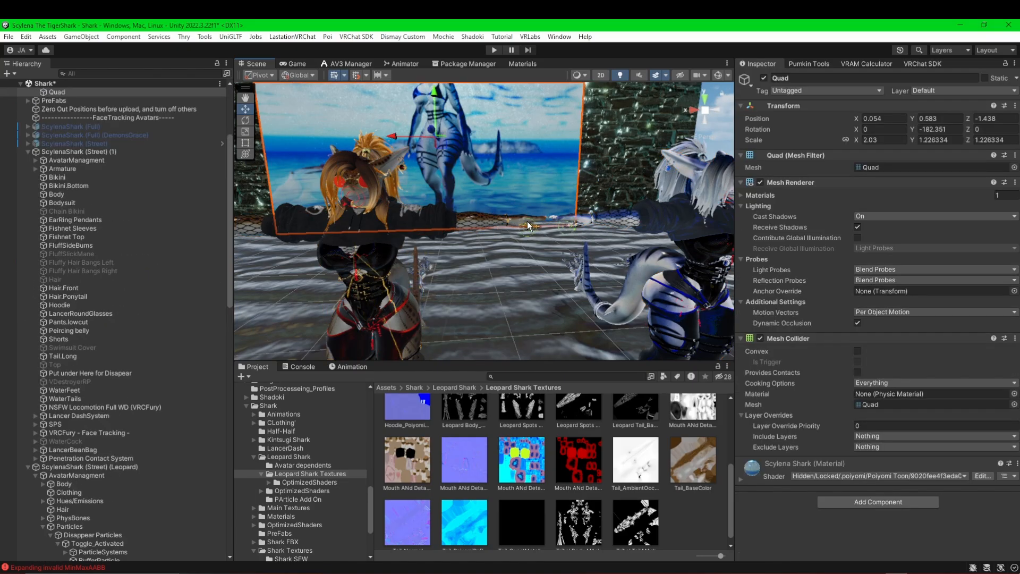
left_click(519, 219)
left_click(518, 219)
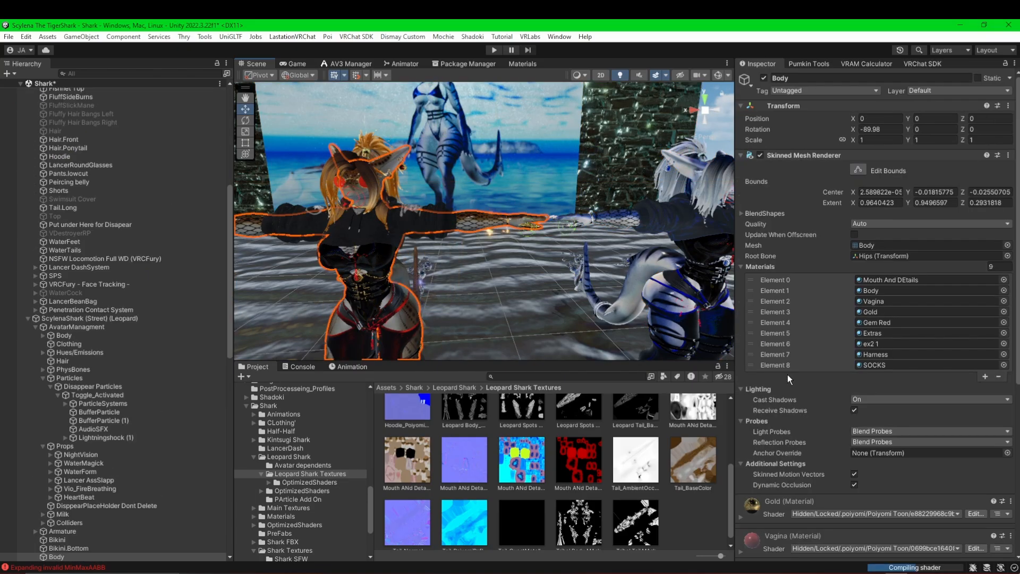
- Expand the Mouth And DEtails material on the leopard body and unlock its Poiyomi shader
scroll(818, 389, "down", 4)
scroll(807, 406, "down", 5)
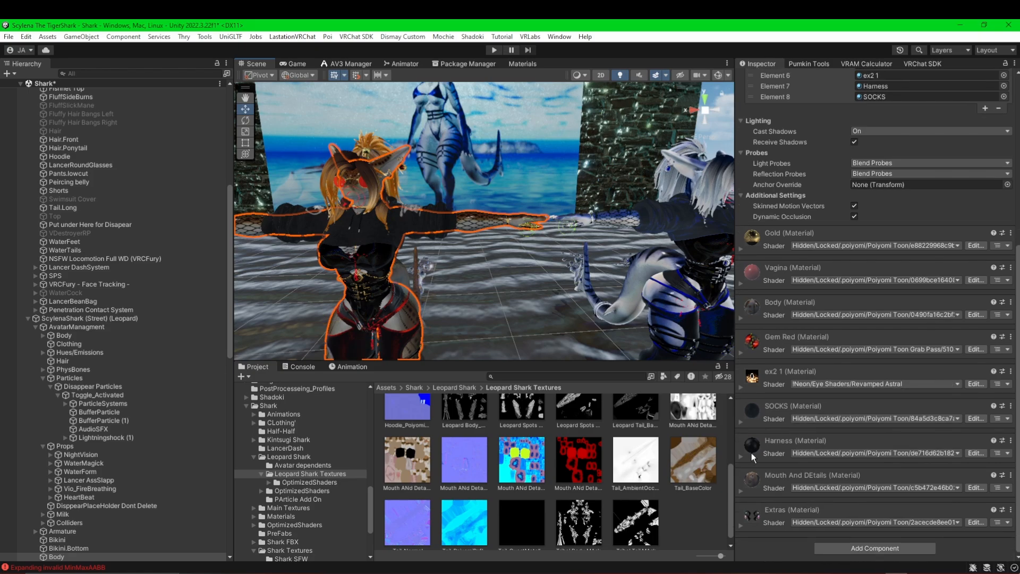
left_click(740, 490)
scroll(808, 413, "down", 5)
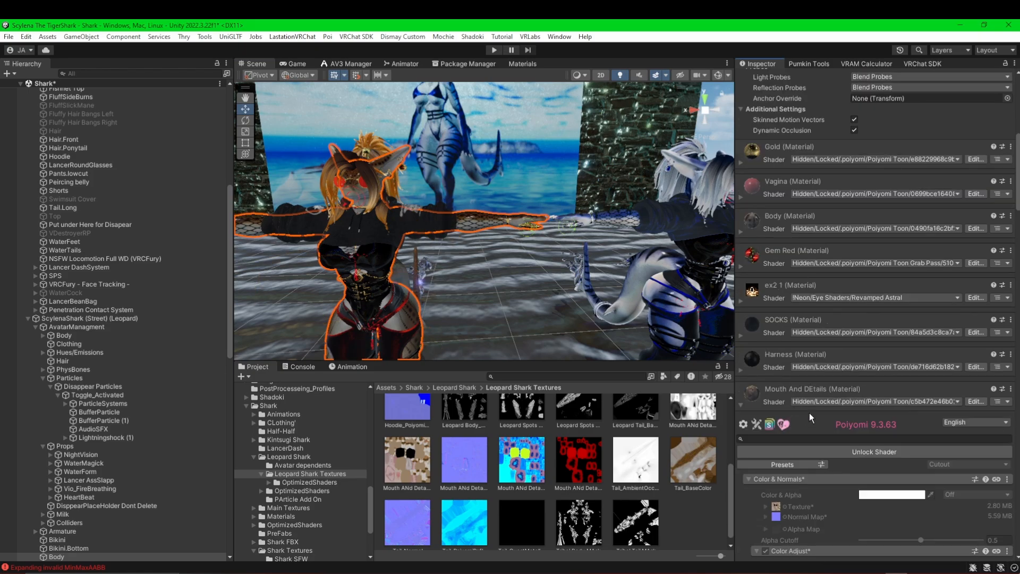
left_click(891, 365)
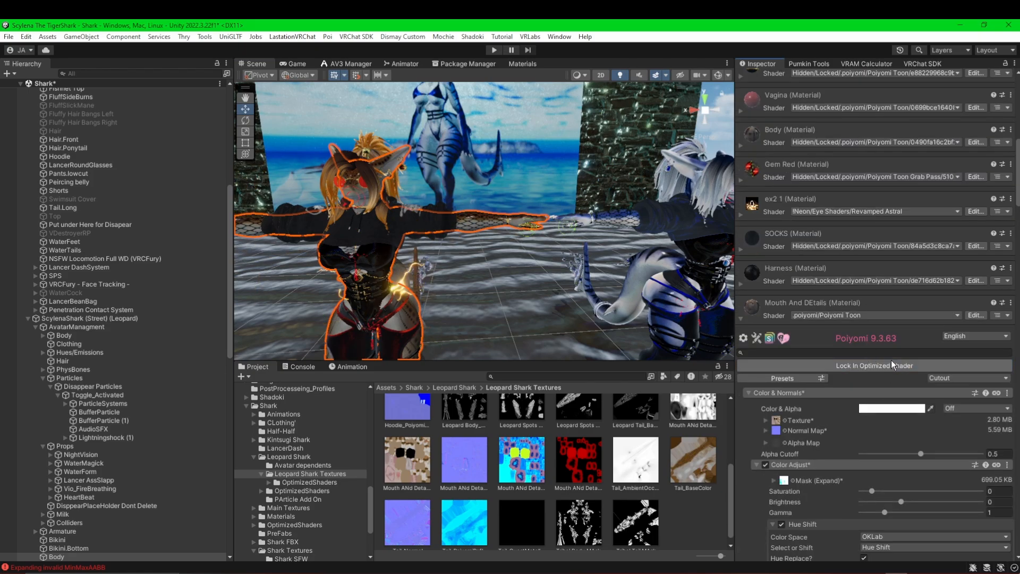
- Try a CubeMap brightness of 5 on the leopard's Mouth And DEtails material and undo the change
scroll(850, 414, "down", 3)
scroll(842, 418, "down", 3)
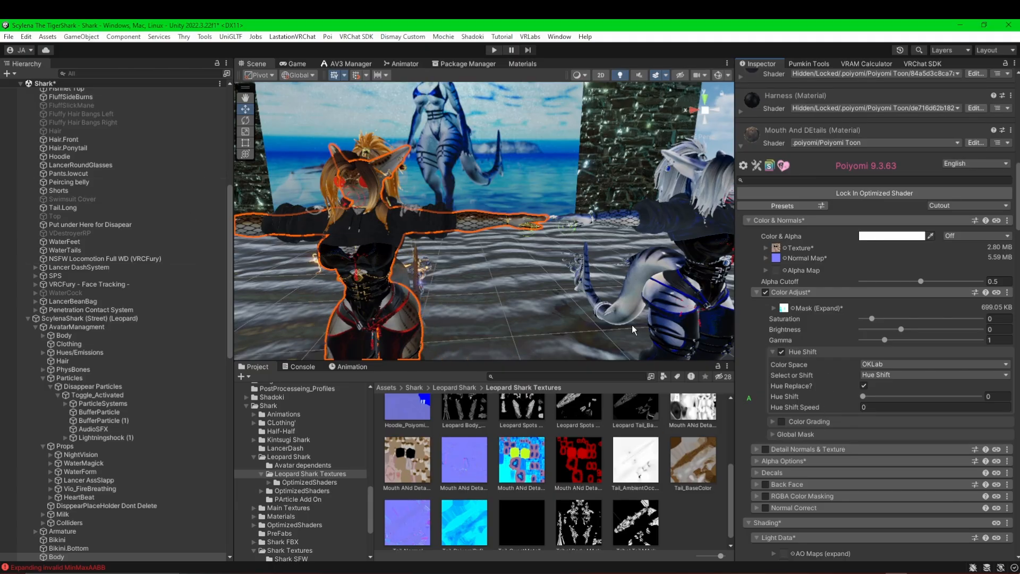
scroll(883, 366, "down", 15)
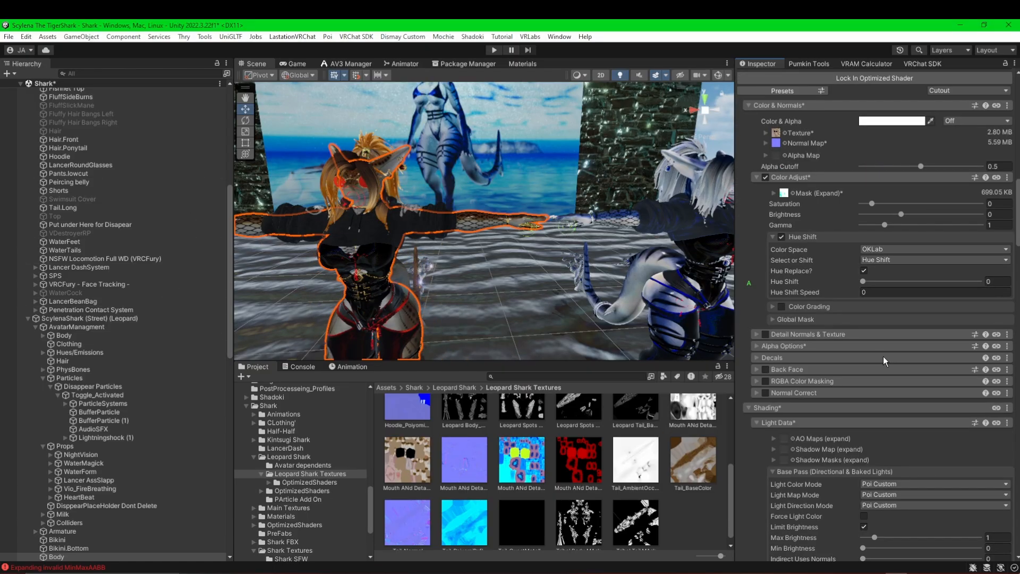
scroll(882, 379, "down", 16)
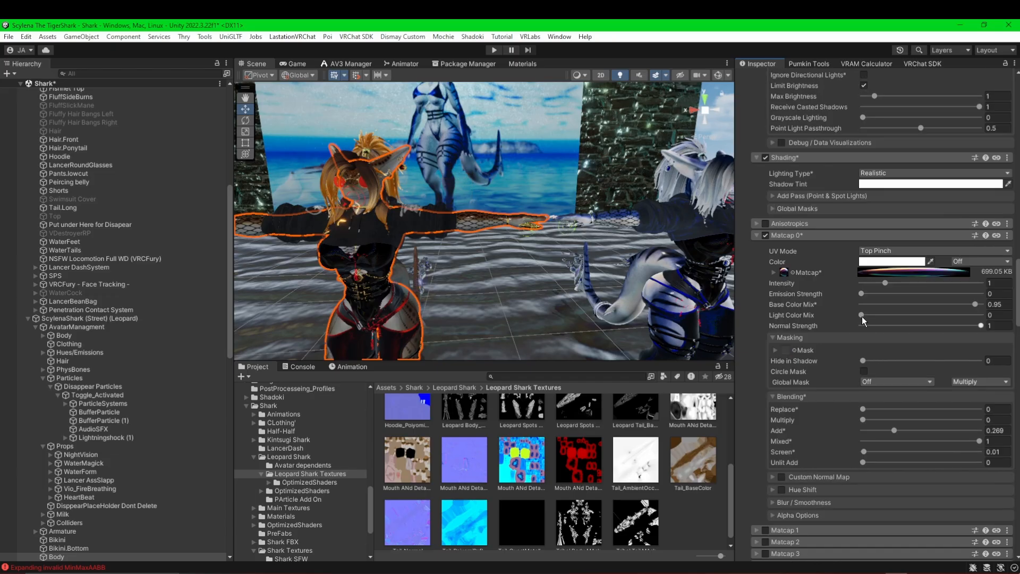
scroll(844, 368, "down", 4)
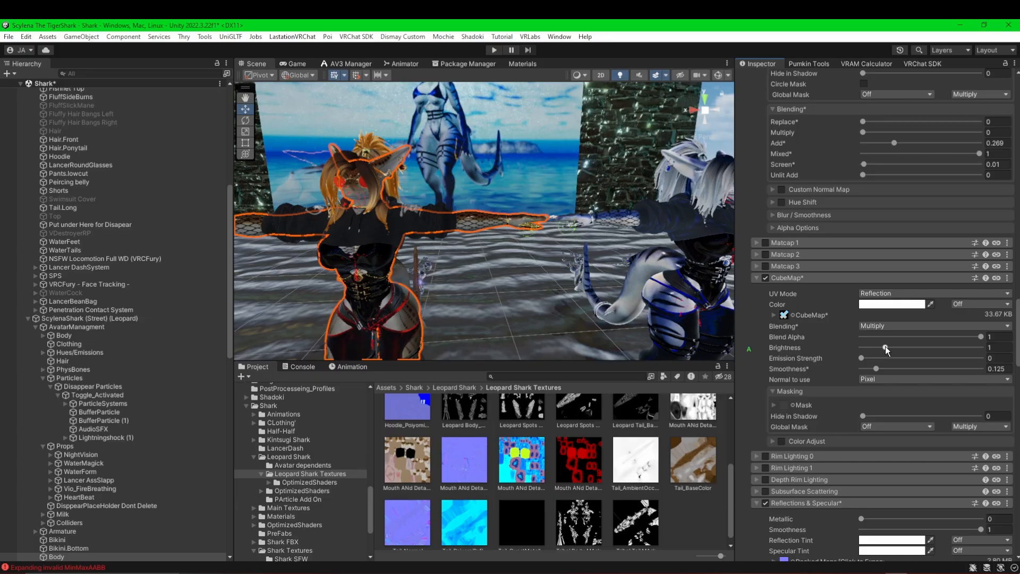
left_click(869, 347)
left_click_drag(850, 345, 974, 358)
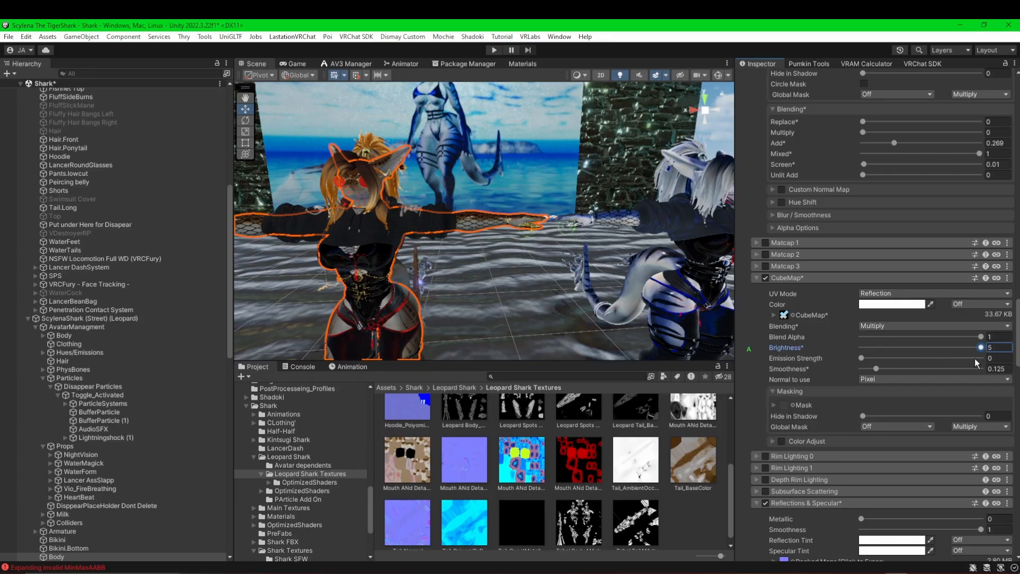
key("ctrl+z")
scroll(877, 411, "down", 3)
scroll(873, 408, "up", 1)
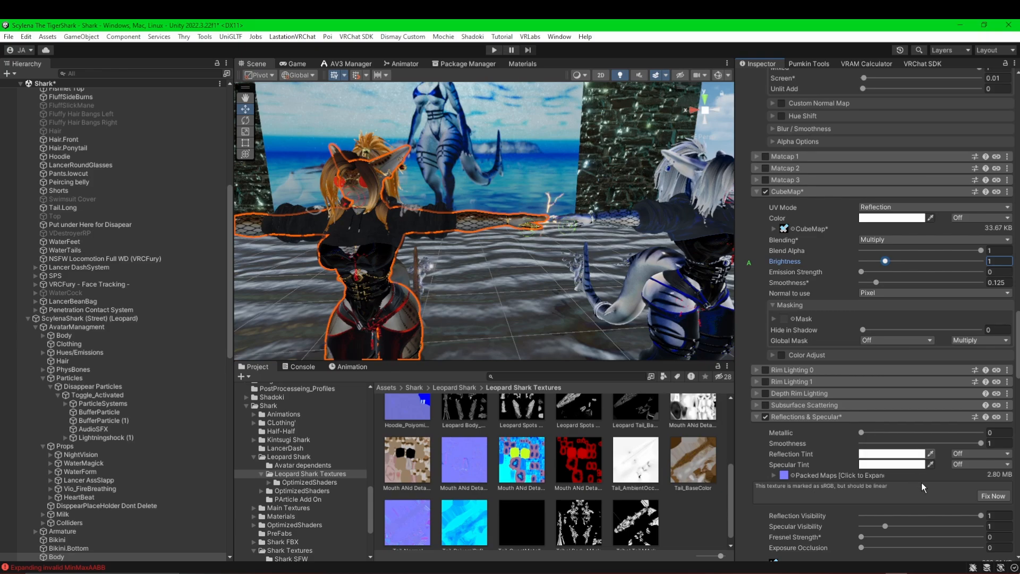
- Fix the Packed Maps texture's sRGB setting on the leopard's Mouth And DEtails material and copy its CubeMap settings
left_click(992, 496)
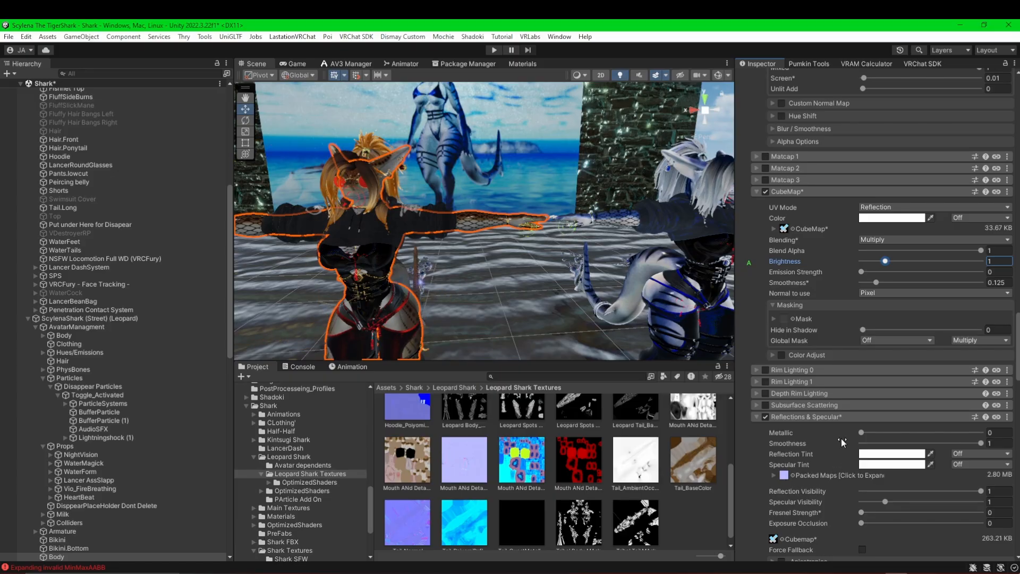
scroll(840, 439, "up", 3)
scroll(840, 438, "up", 2)
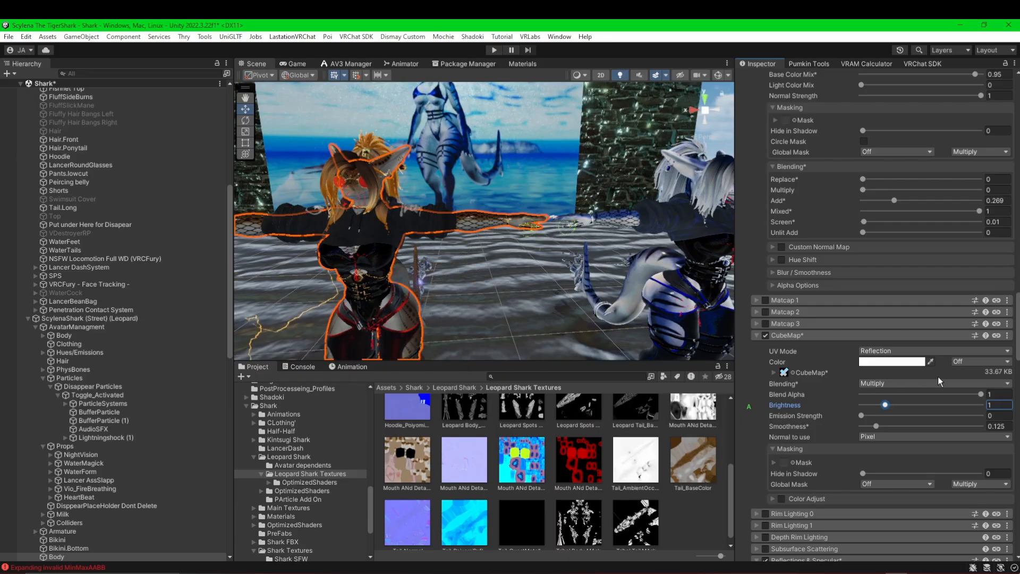
left_click(1007, 335)
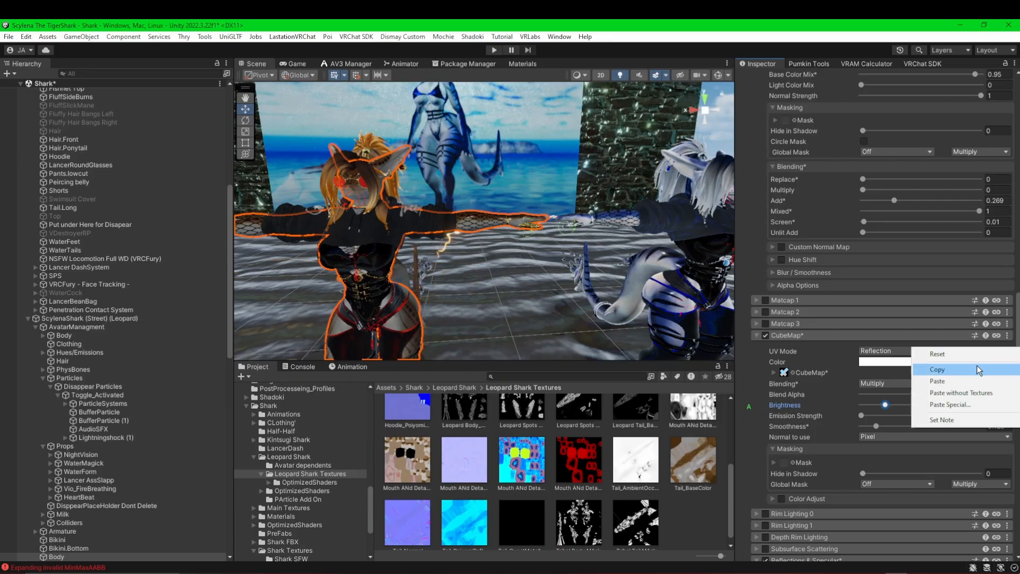
left_click(959, 374)
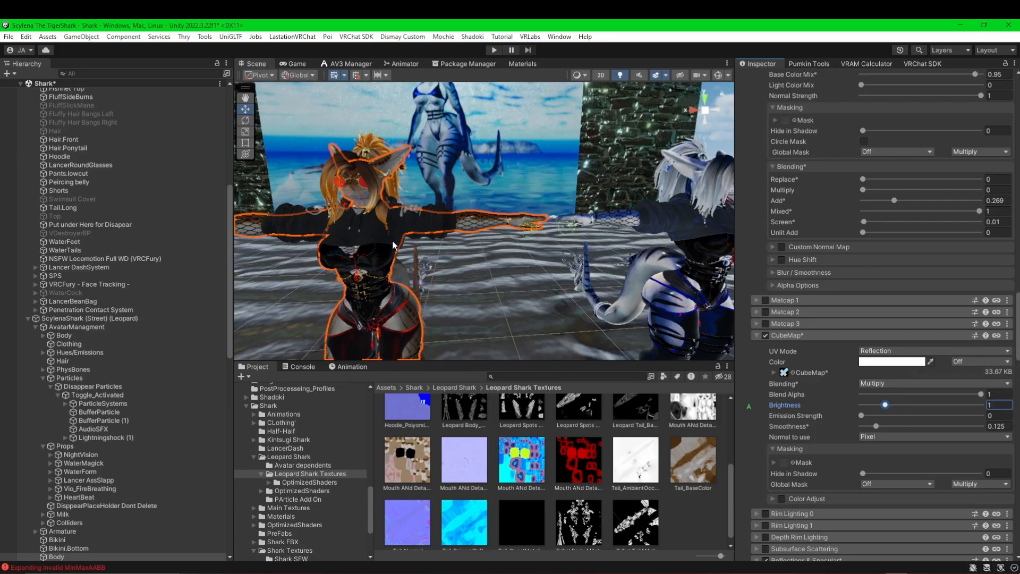
- Bring the blue-striped shark avatar into close view and select its Body mesh
middle_click_drag(490, 270, 443, 250)
middle_click_drag(499, 226, 409, 218)
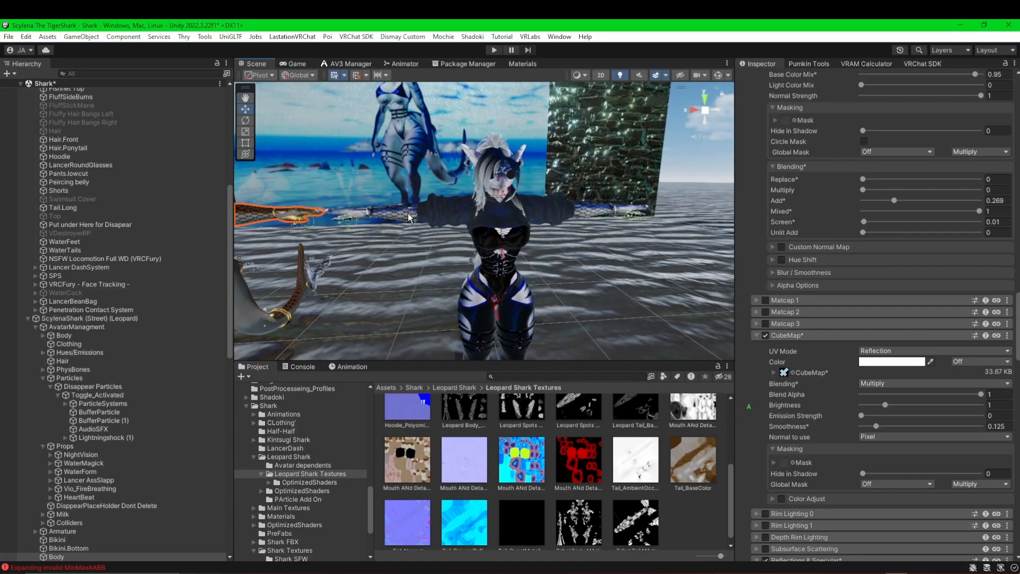
scroll(480, 221, "up", 1)
scroll(479, 221, "up", 2)
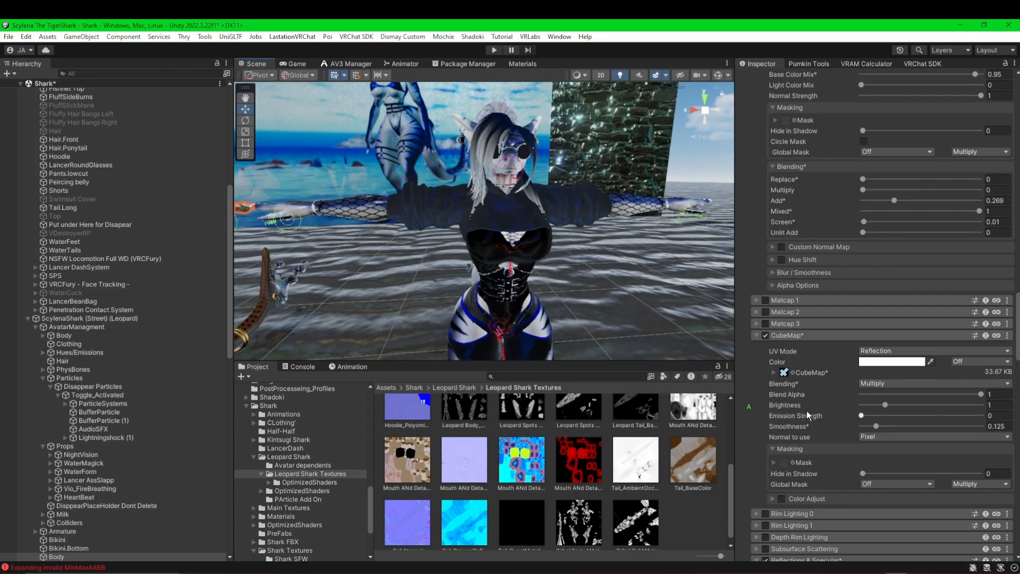
left_click(517, 146)
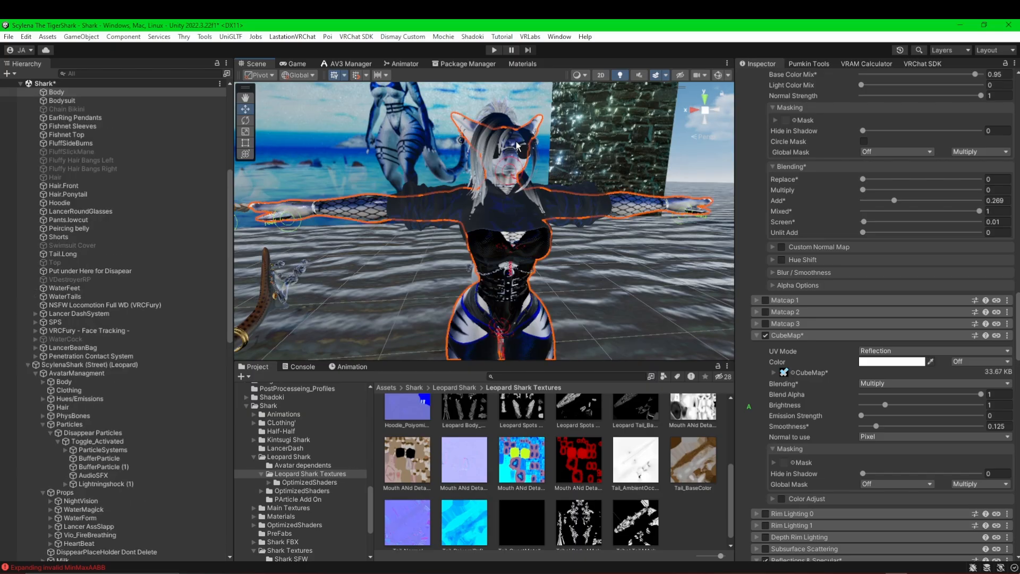
- Paste the copied CubeMap settings, textures included, into the CubeMap section of the blue-striped avatar's Mouth And DEtails material
scroll(799, 258, "up", 20)
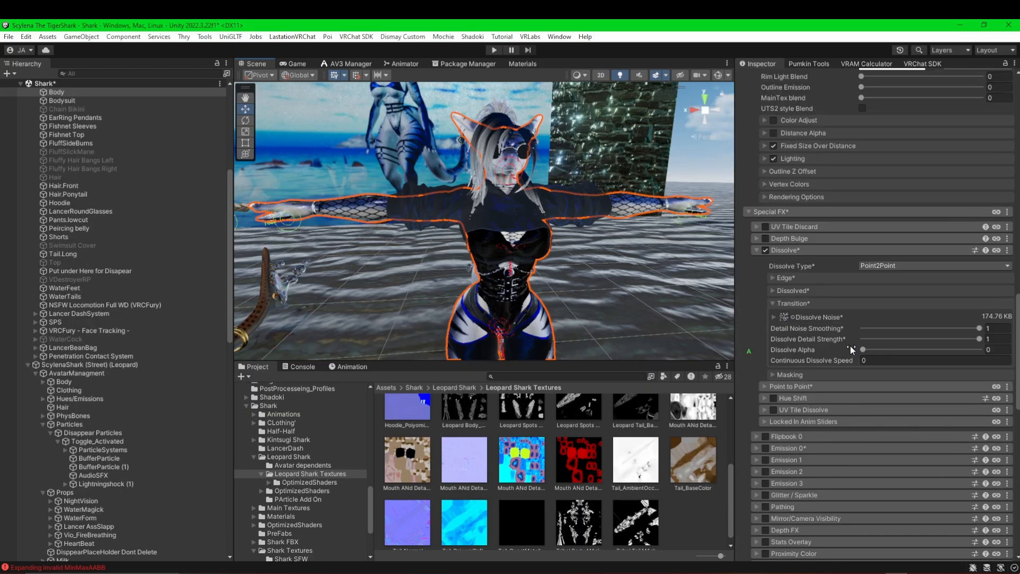
scroll(850, 345, "up", 8)
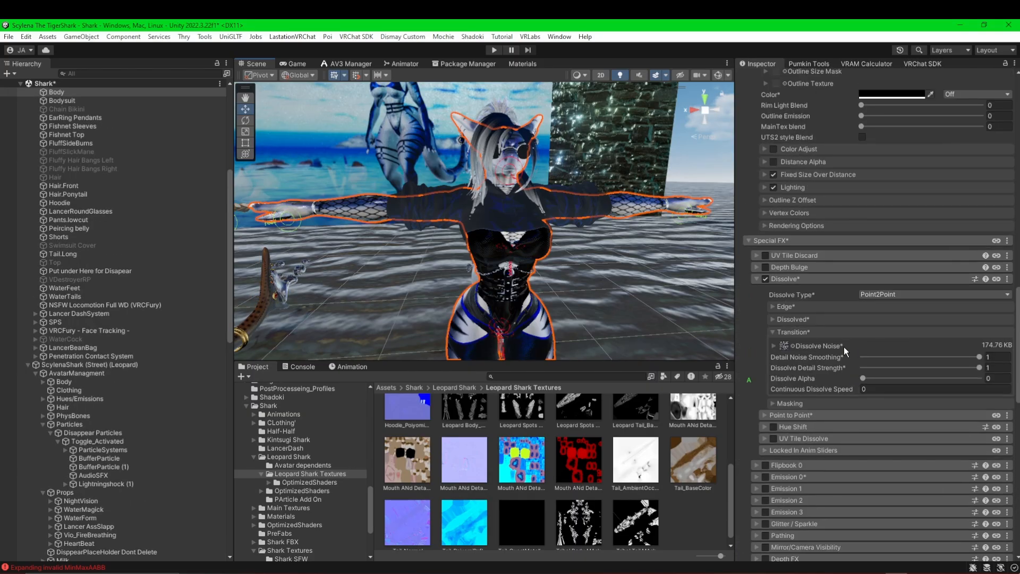
scroll(869, 359, "up", 10)
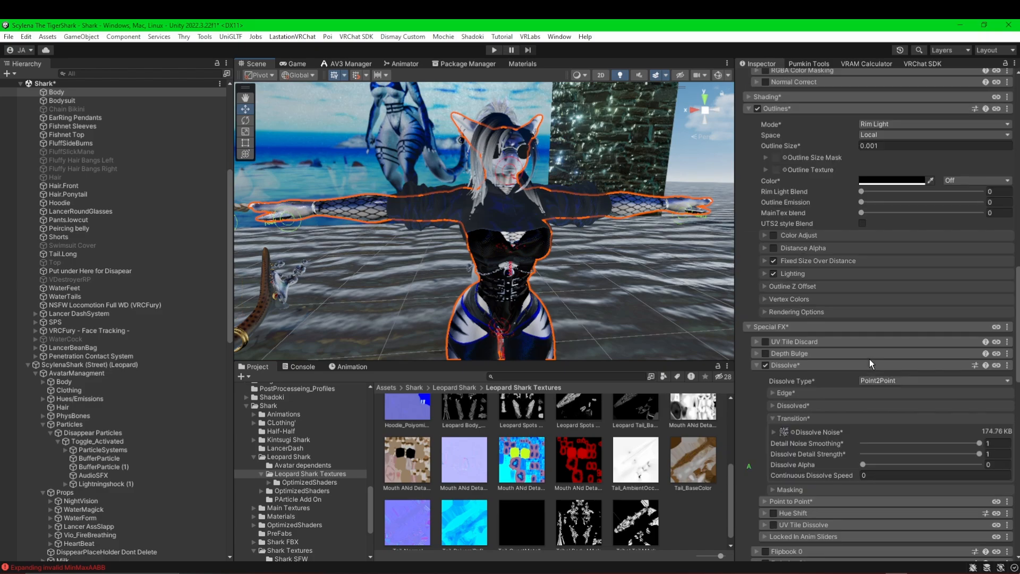
scroll(785, 404, "down", 3)
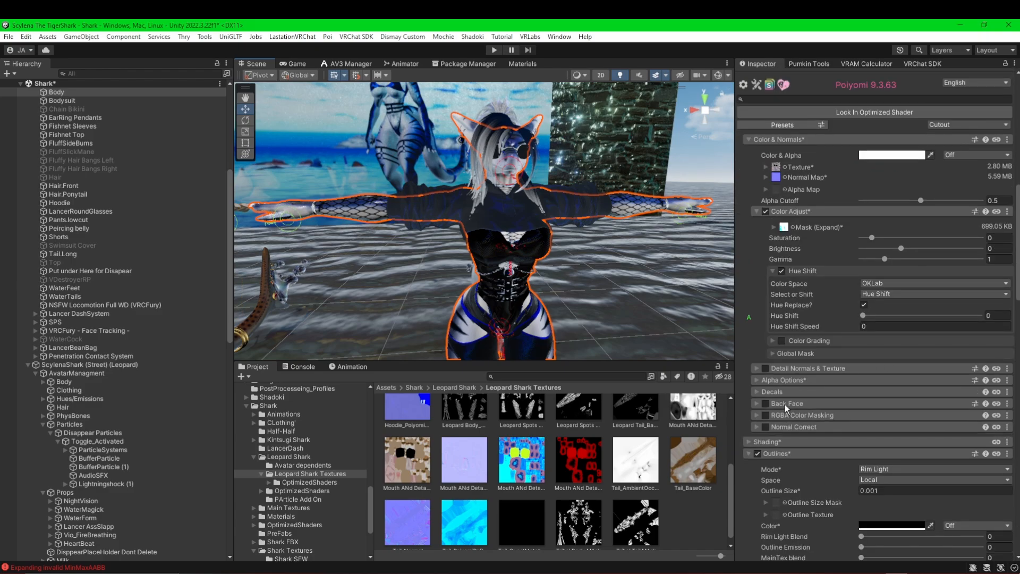
left_click(756, 442)
scroll(855, 415, "down", 12)
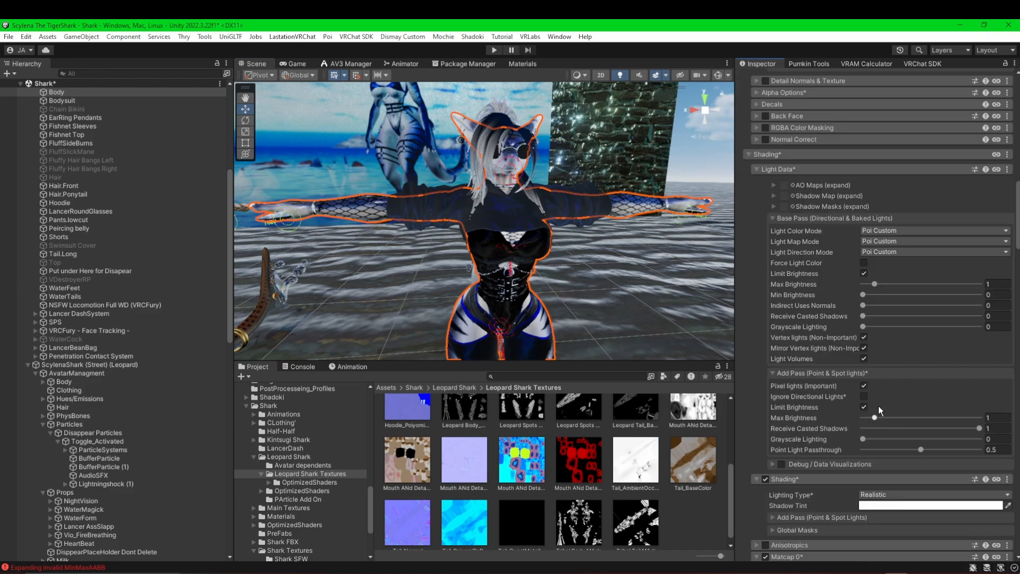
scroll(789, 424, "down", 15)
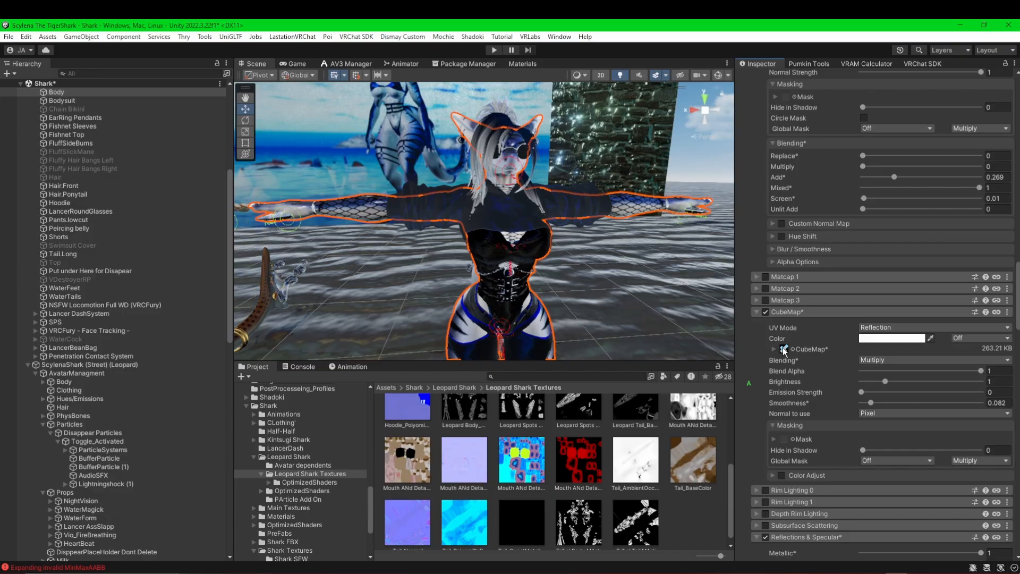
left_click(1012, 314)
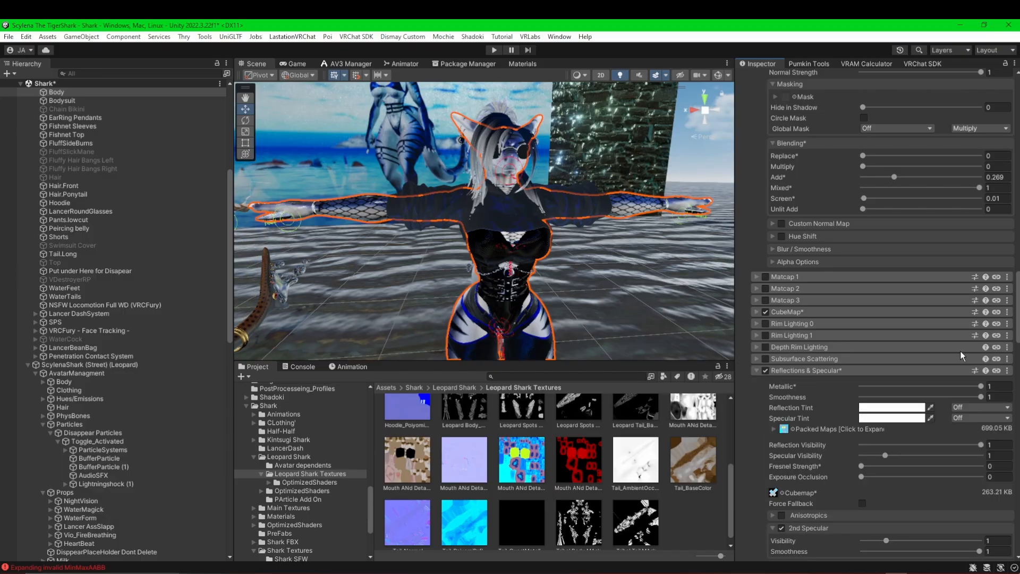
left_click(755, 311)
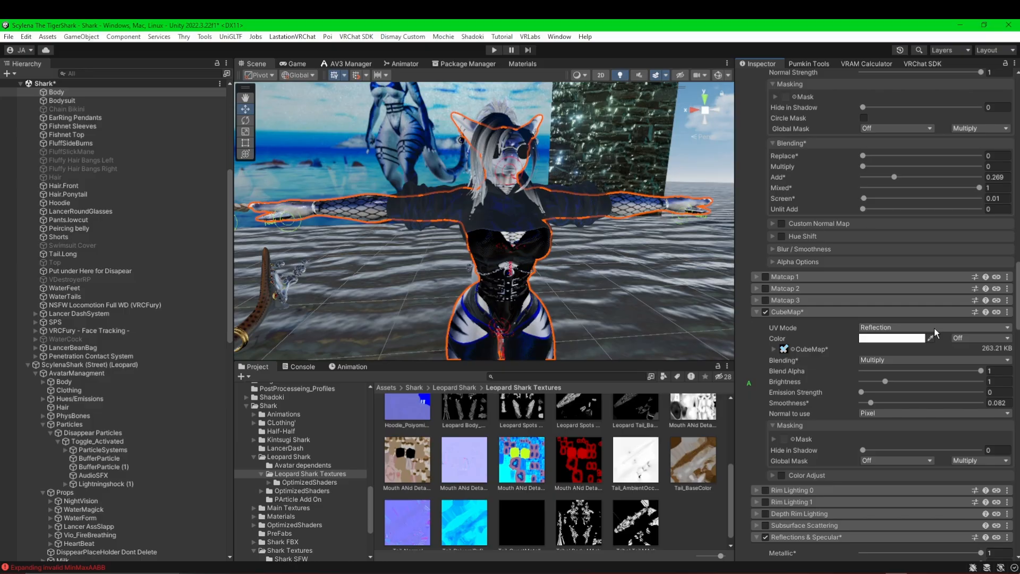
left_click(1008, 313)
left_click(936, 357)
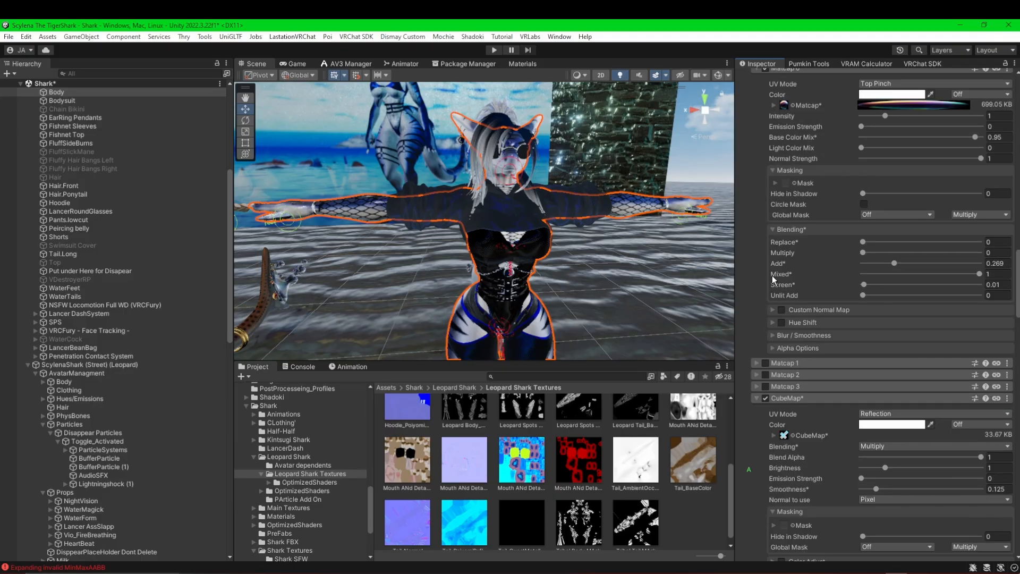
- Collapse the Mouth And DEtails material, expand and unlock the Body material, and switch its shader to .poiyomi/Poiyomi Toon
scroll(842, 274, "up", 5)
scroll(808, 285, "up", 20)
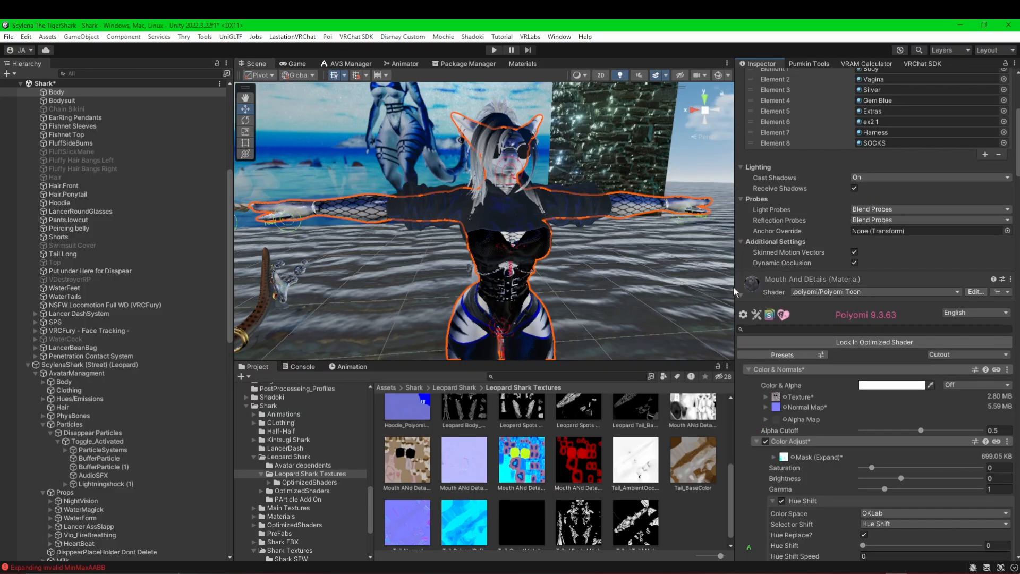
left_click(741, 294)
left_click(742, 330)
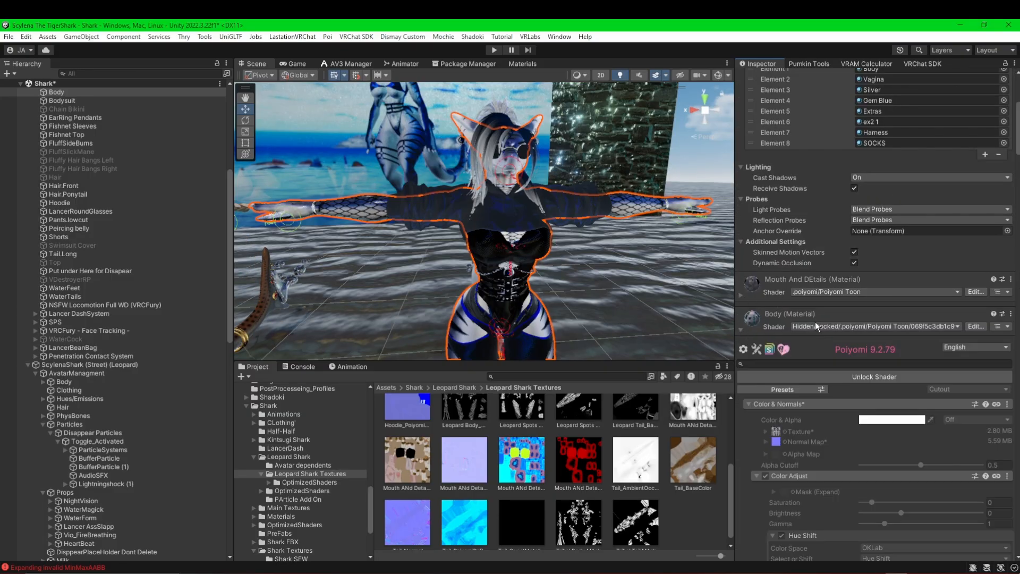
scroll(823, 338, "down", 5)
left_click(896, 233)
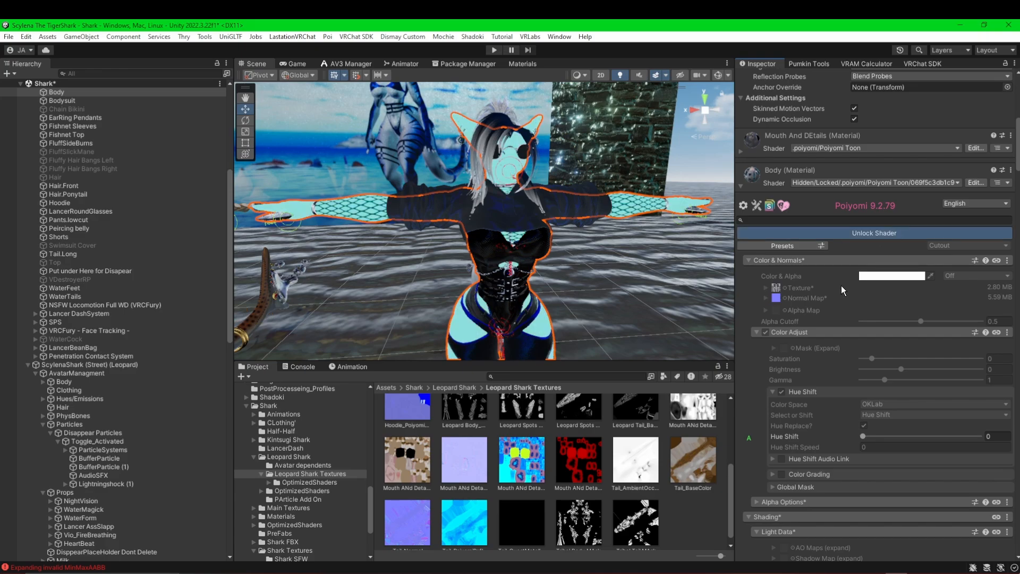
left_click(932, 184)
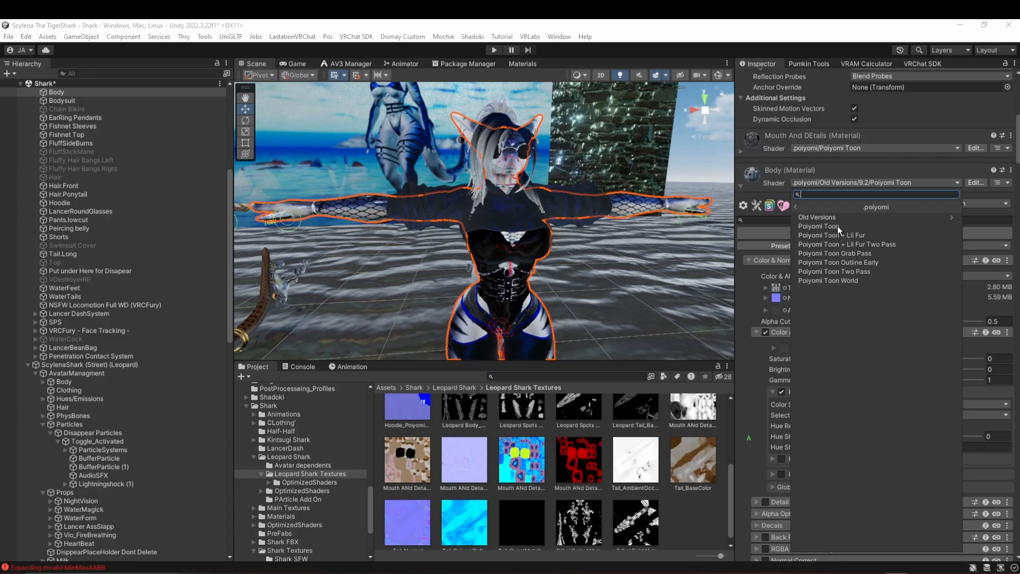
left_click(852, 227)
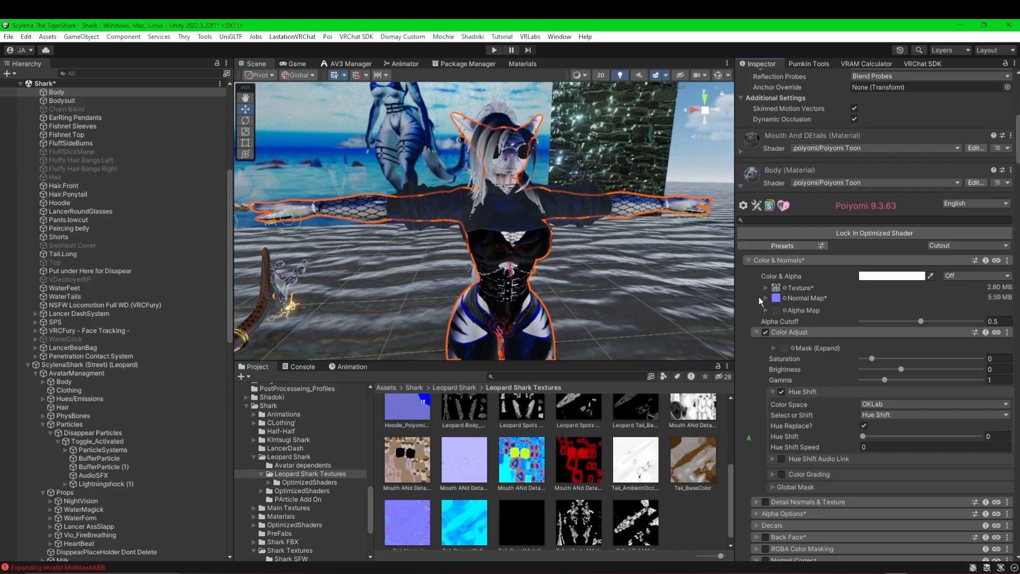
- Paste the copied CubeMap settings into the Body material's CubeMap section and inspect the effect on the avatar
scroll(797, 322, "down", 15)
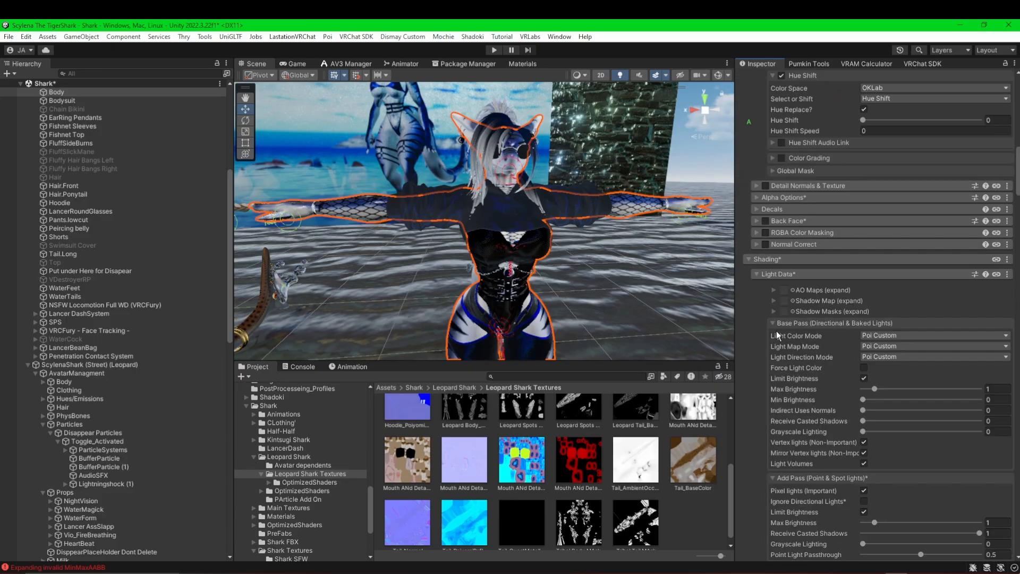
scroll(780, 340, "down", 6)
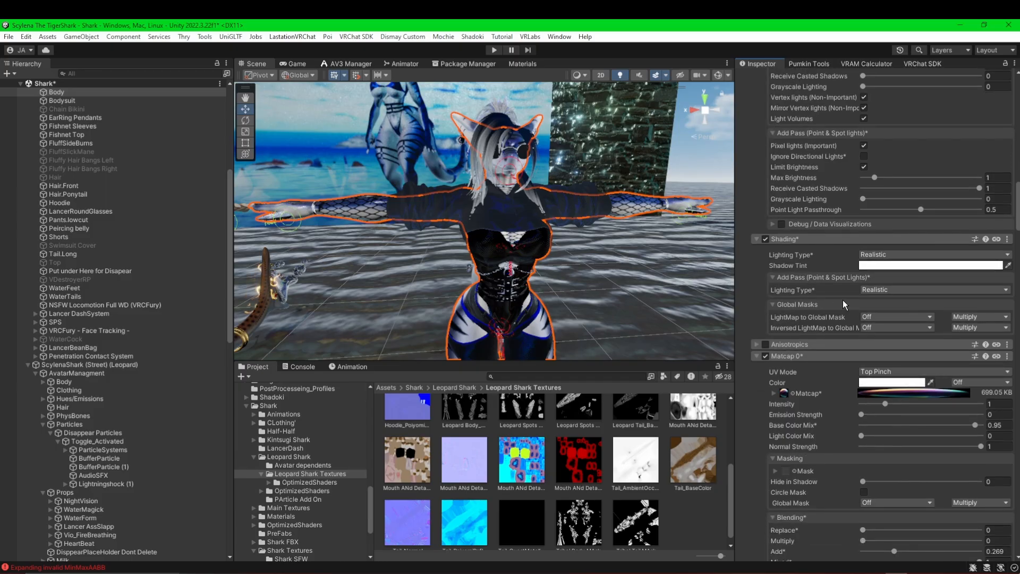
scroll(796, 355, "down", 15)
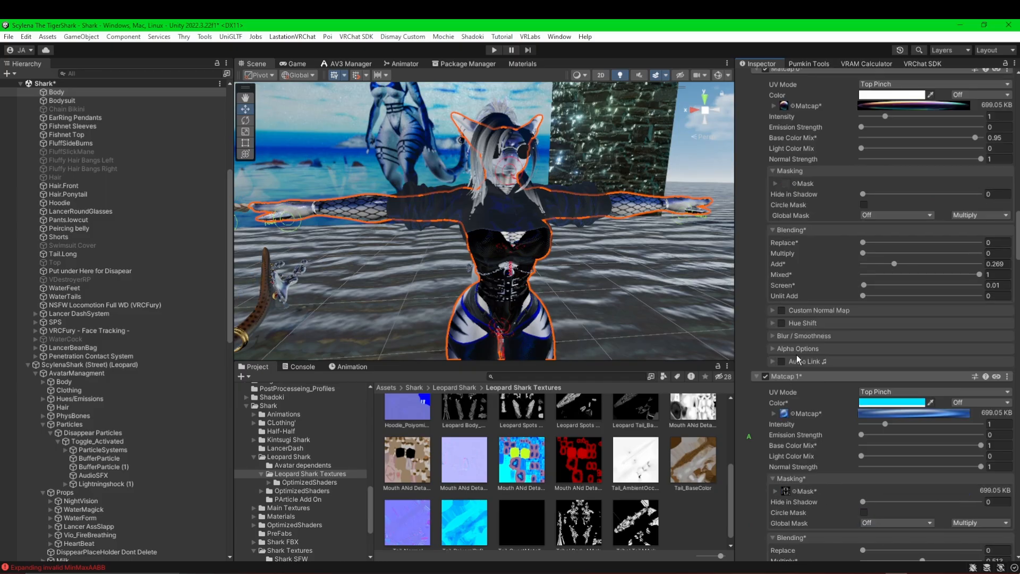
scroll(795, 355, "down", 7)
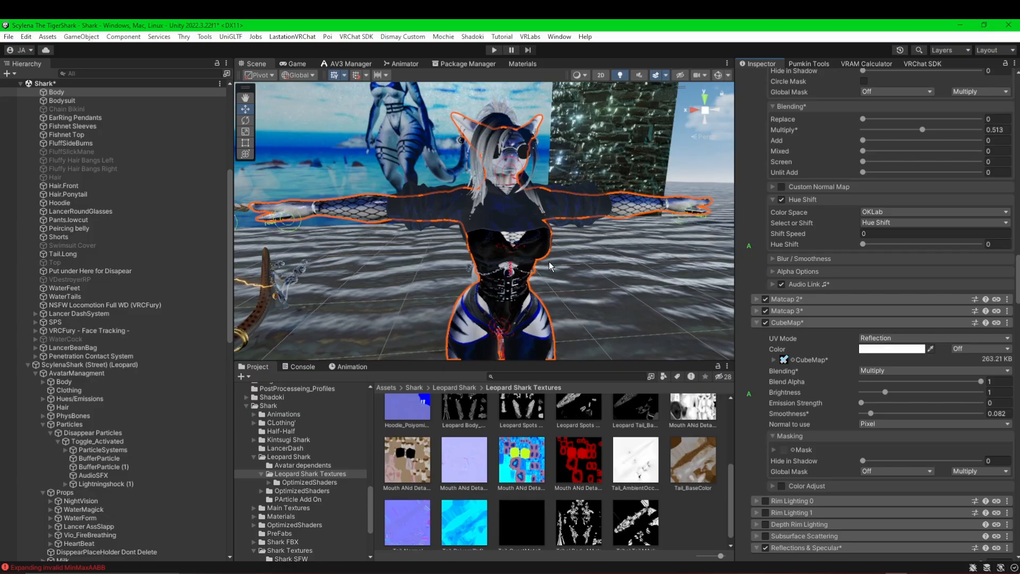
left_click(1007, 322)
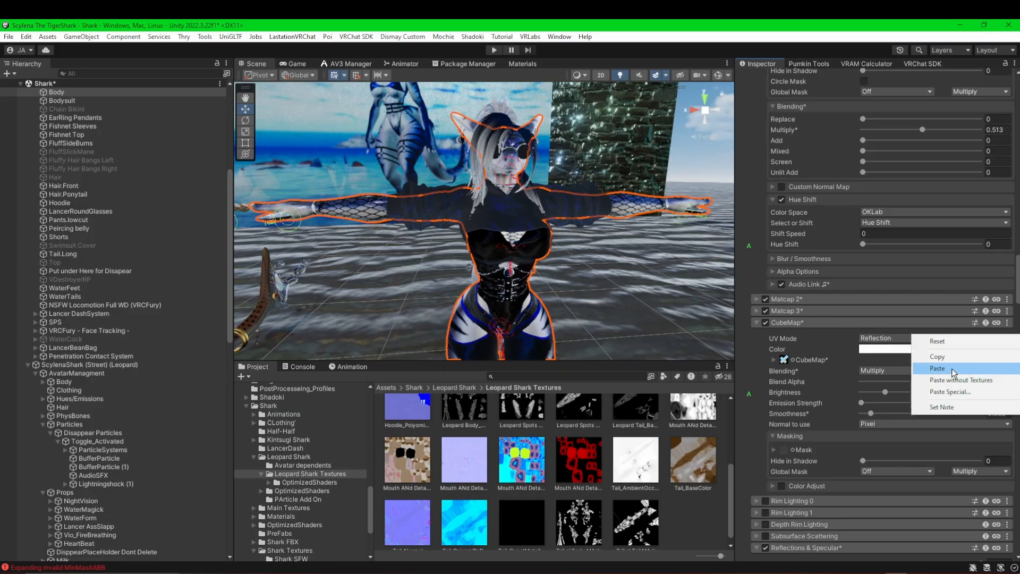
left_click(950, 379)
scroll(508, 174, "up", 5)
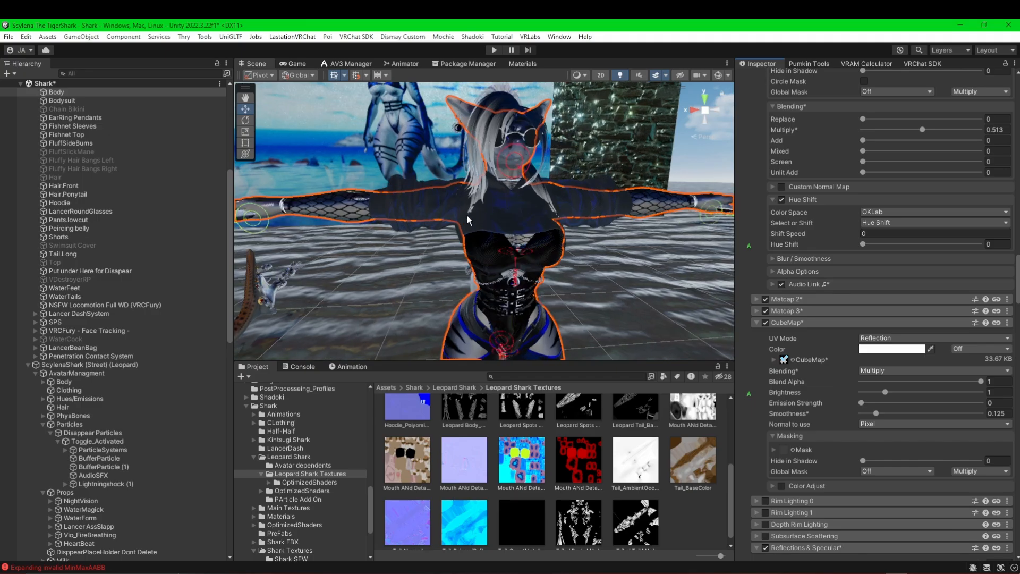
mouse_move(466, 223)
middle_mouse_down()
mouse_move(528, 266)
mouse_move(464, 226)
middle_mouse_up()
scroll(467, 226, "down", 5)
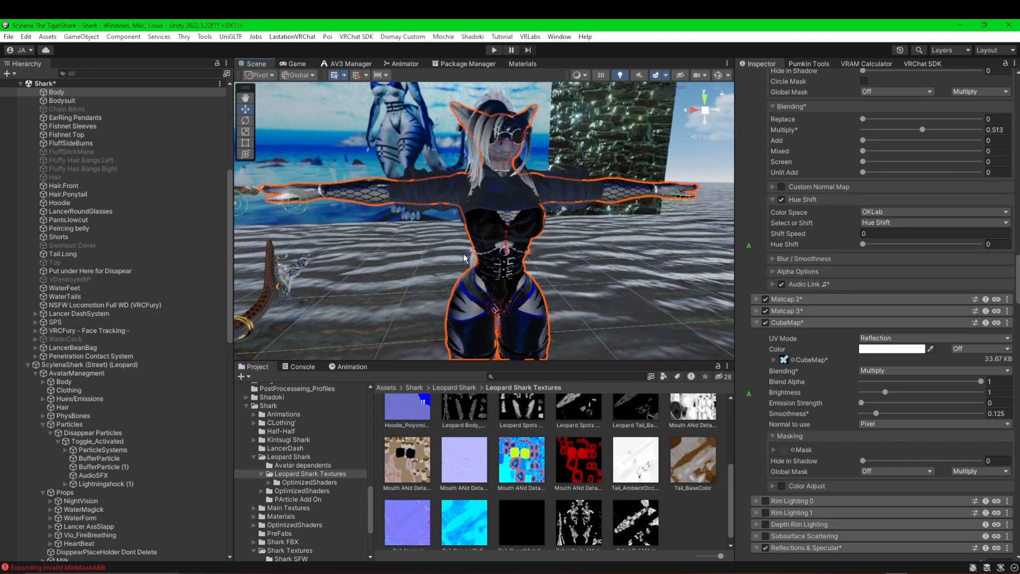
middle_click_drag(463, 257, 510, 216)
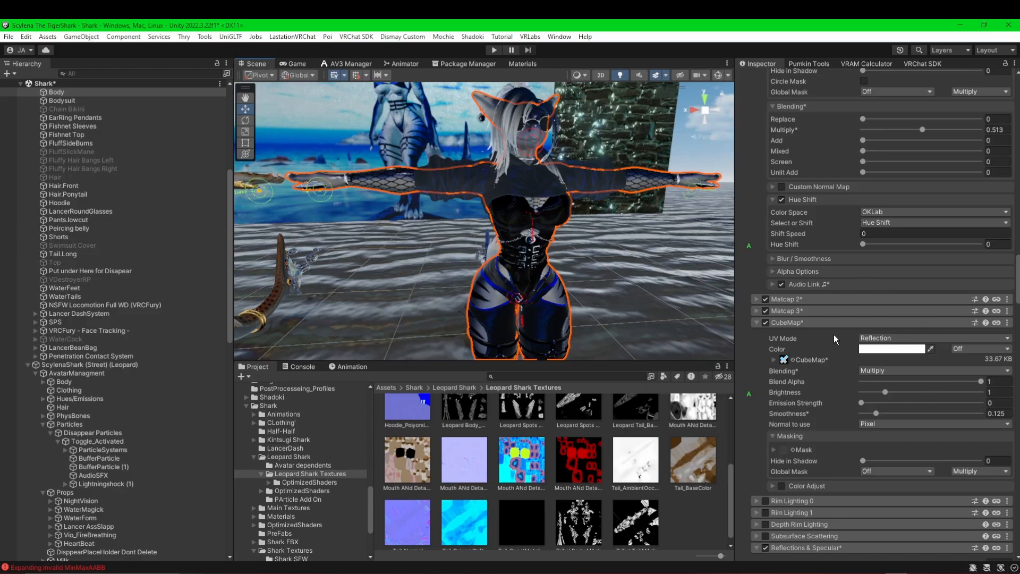
- Assign the Lancer Cube map texture to the Body material's CubeMap and inspect the face up close
left_click(791, 359)
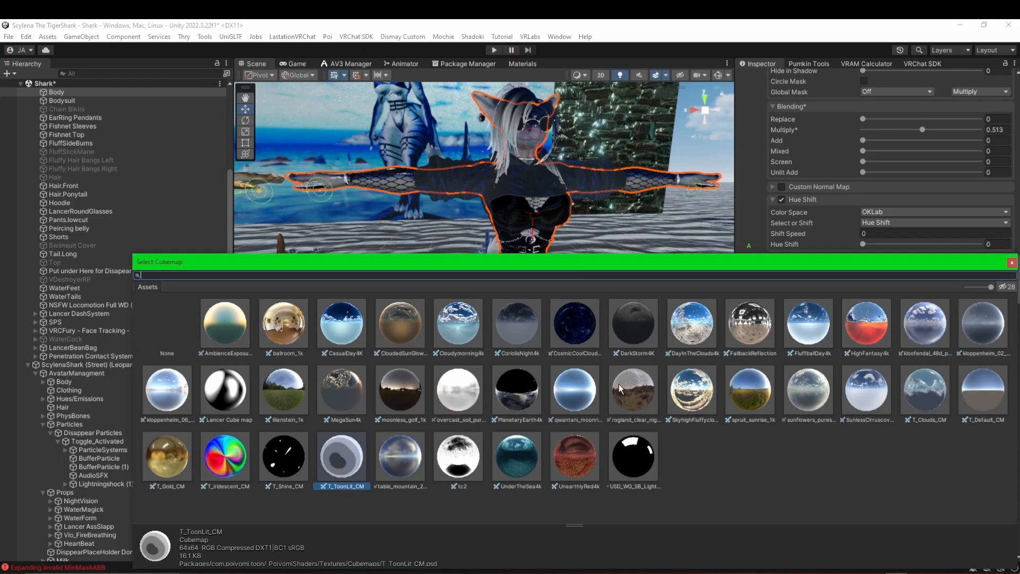
left_click(231, 388)
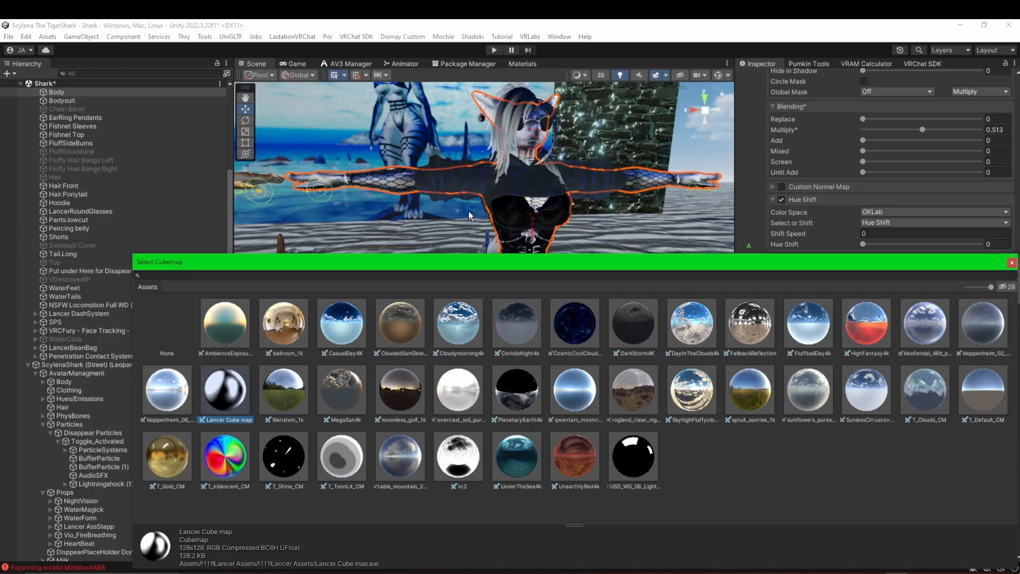
scroll(500, 135, "up", 3)
middle_click_drag(500, 135, 436, 247)
scroll(501, 154, "up", 5)
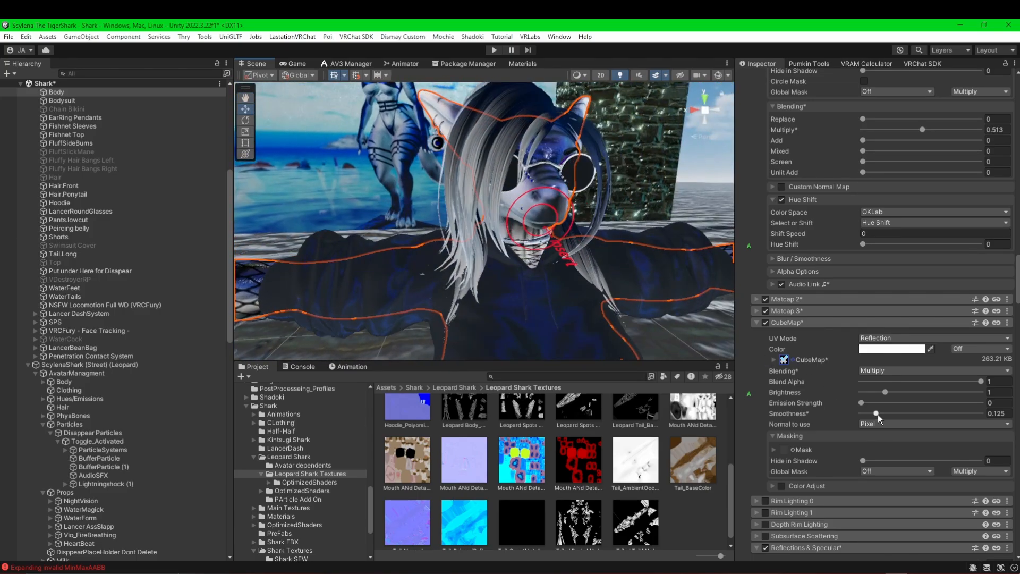
- Try values of 0 and 0.08 for the Body material's CubeMap Smoothness and return it to 0.125
left_click_drag(878, 414, 840, 417)
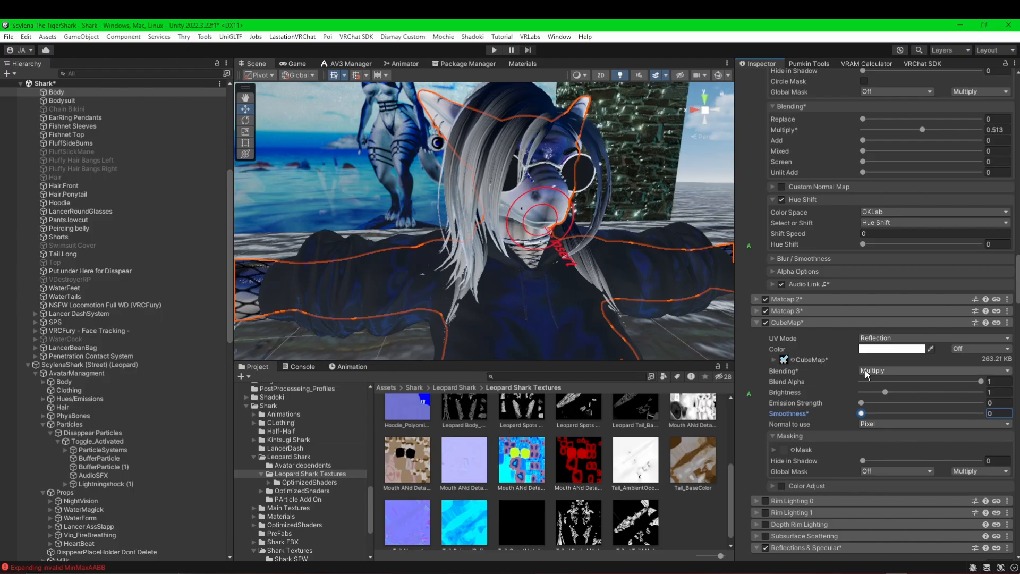
key("ctrl+z")
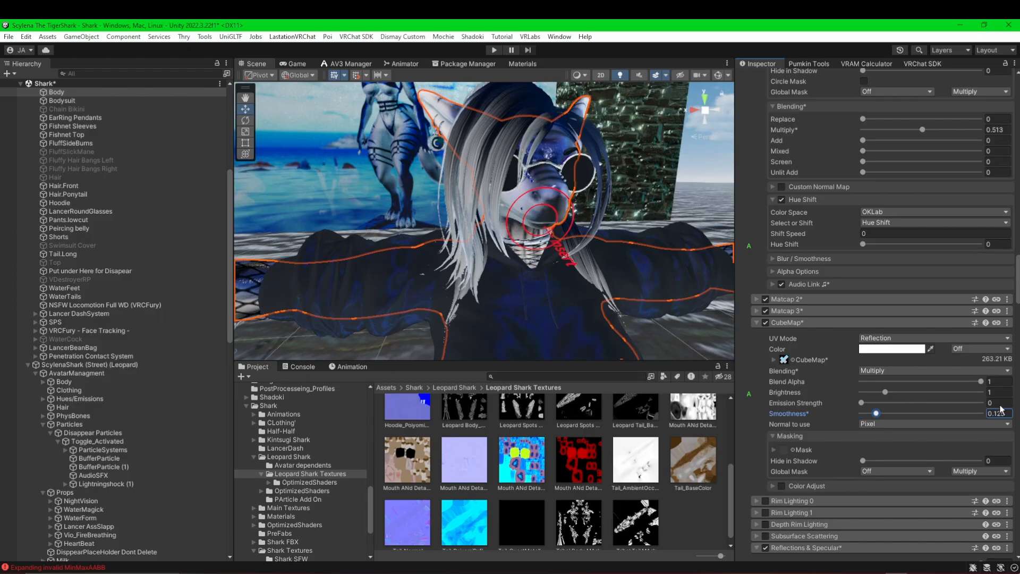
left_click_drag(1006, 412, 997, 414)
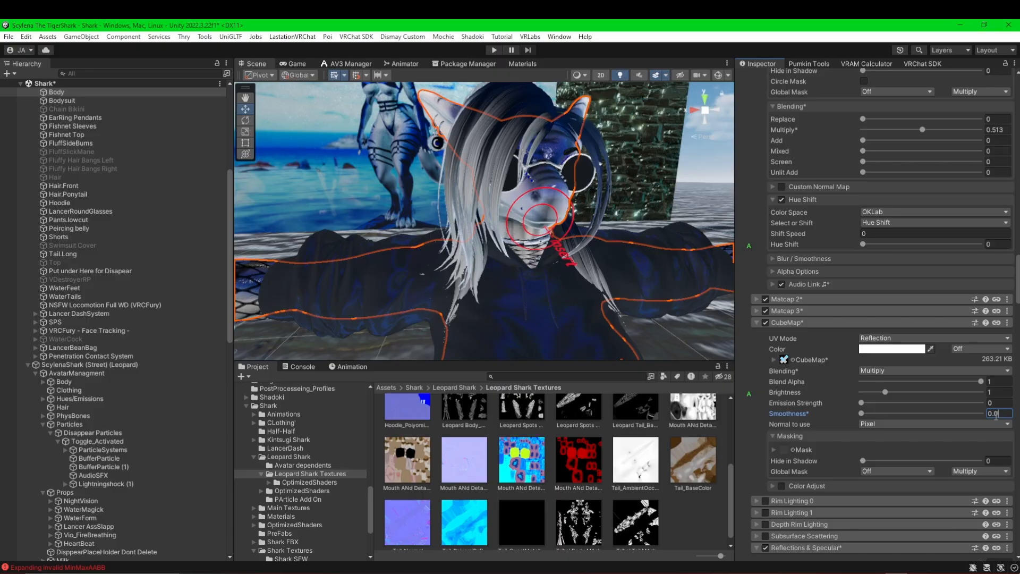
type("08")
type("125")
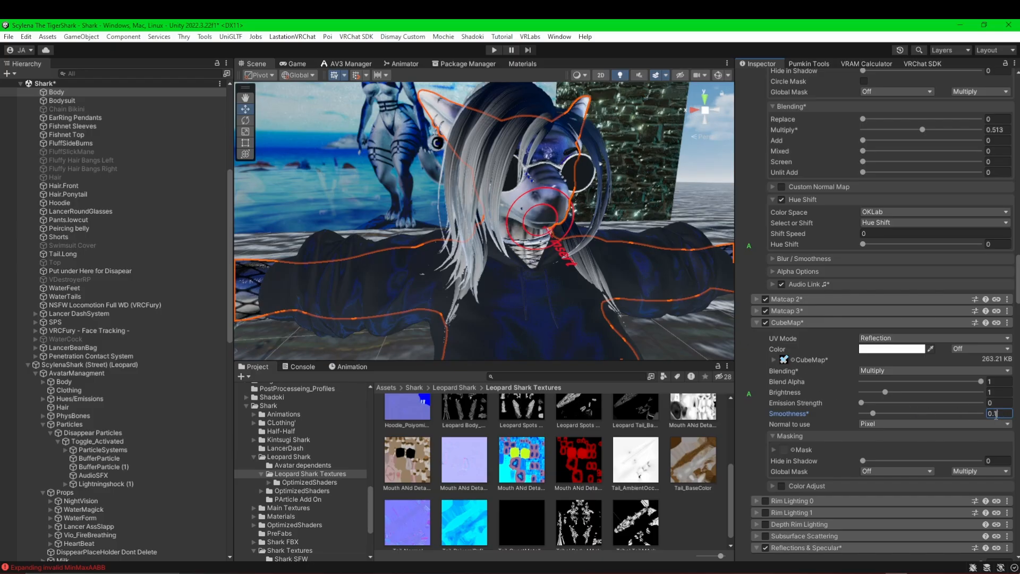
- Assign the T_ToonLit_CM cubemap to the Body material's CubeMap and inspect the avatar's body and face
left_click(791, 359)
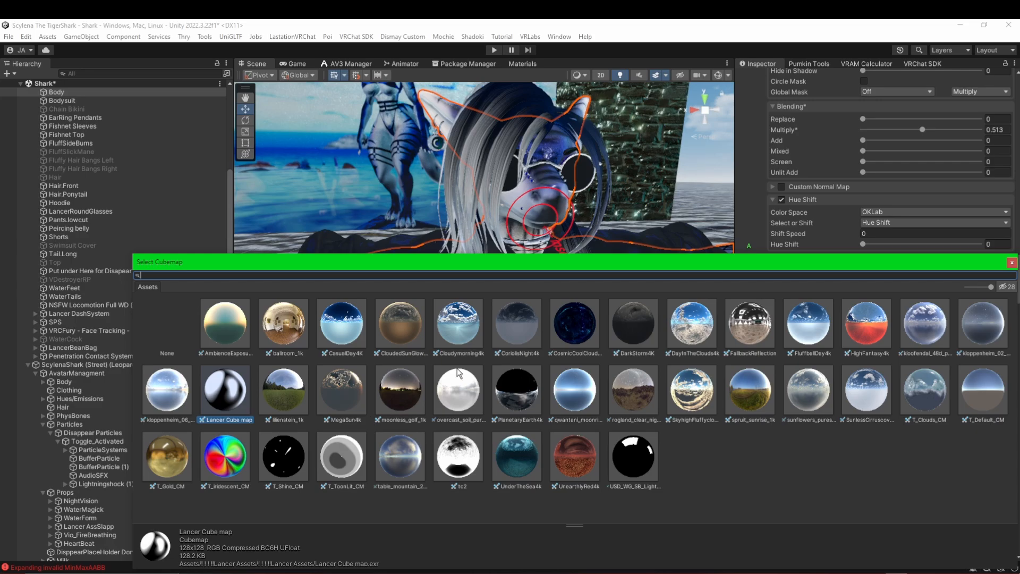
left_click(344, 458)
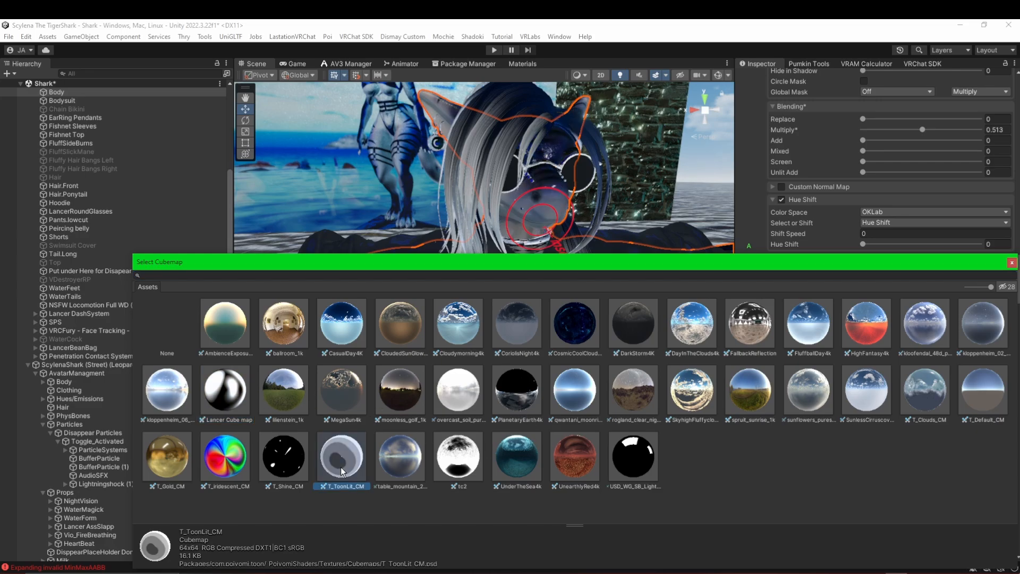
left_click(1012, 263)
scroll(508, 269, "down", 3)
middle_click_drag(505, 268, 494, 194)
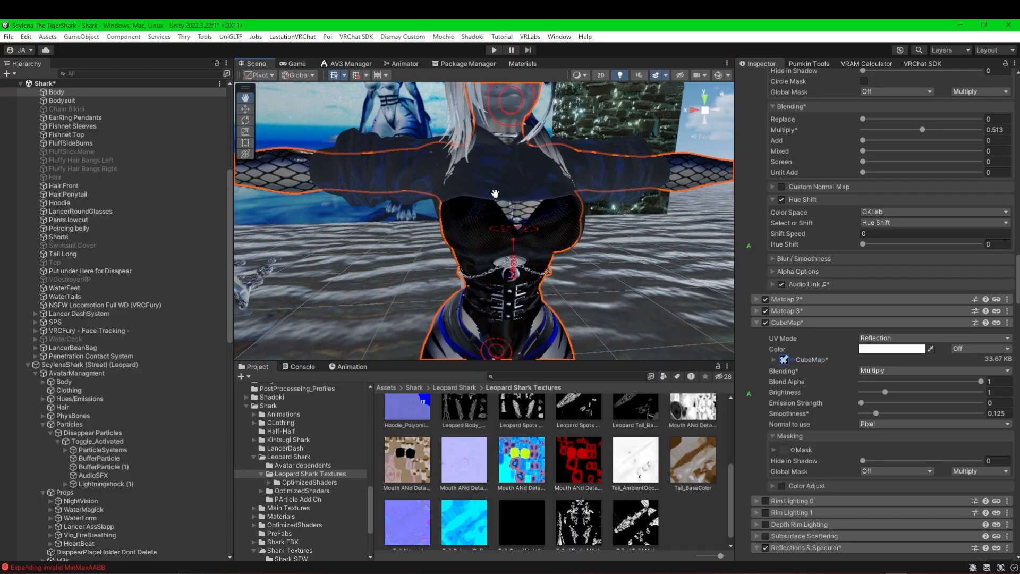
scroll(494, 196, "down", 4)
middle_click_drag(487, 270, 497, 304)
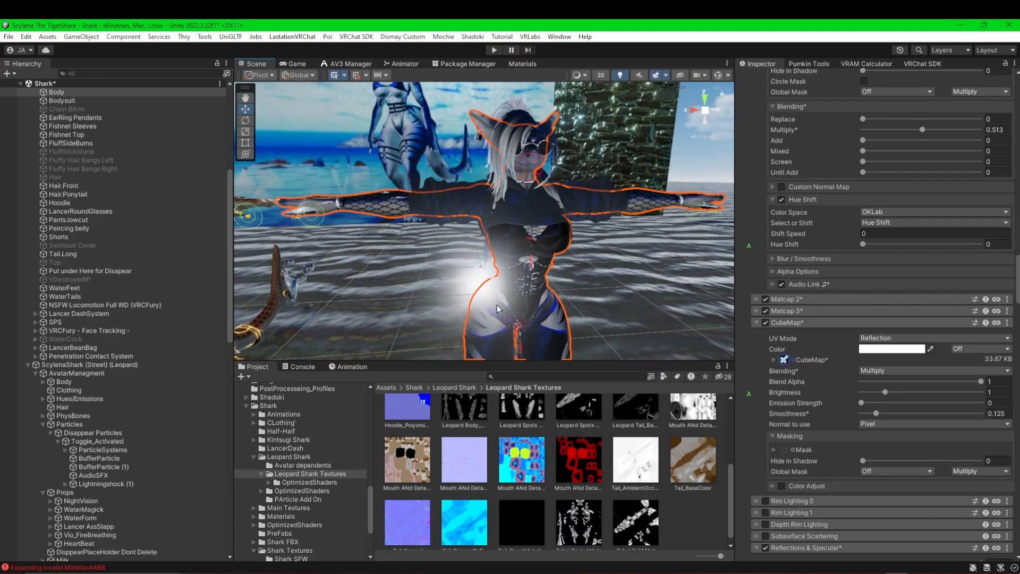
scroll(510, 296, "up", 2)
scroll(524, 288, "up", 2)
scroll(486, 238, "up", 2)
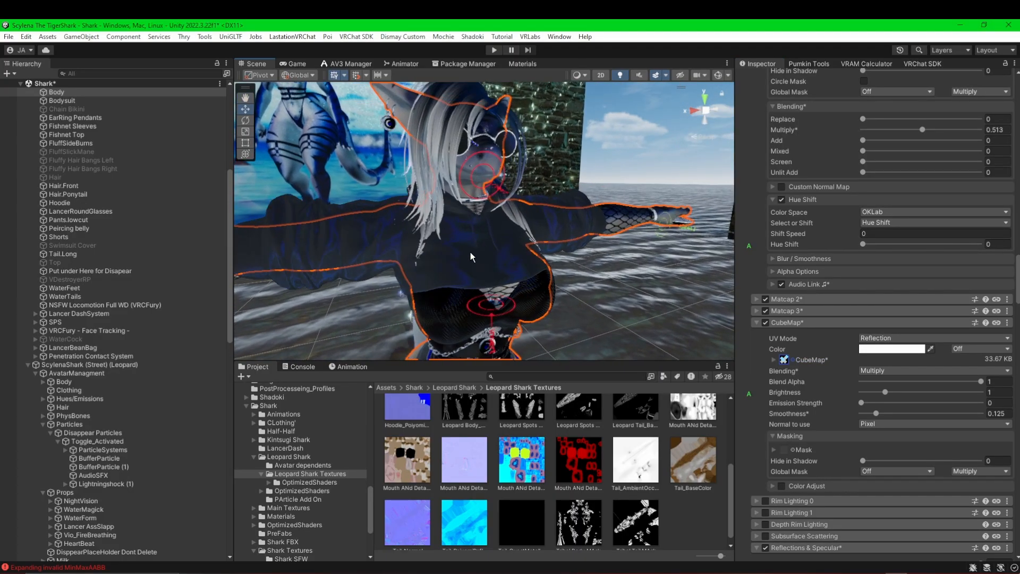
- Select the blue-striped avatar's Hoodie, expand and unlock its material, and switch the shader to .poiyomi/Poiyomi Toon
left_click(509, 247)
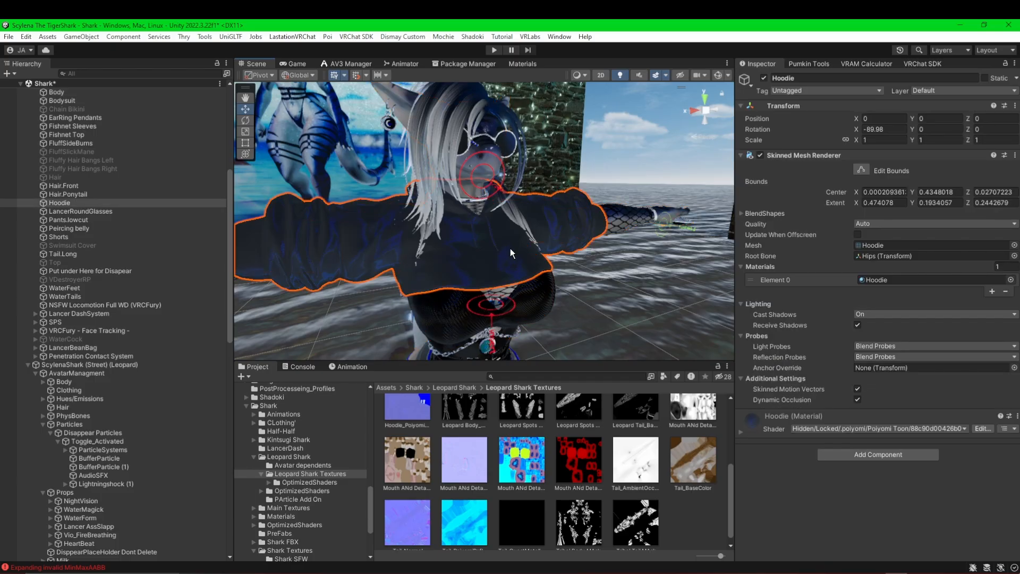
left_click(742, 432)
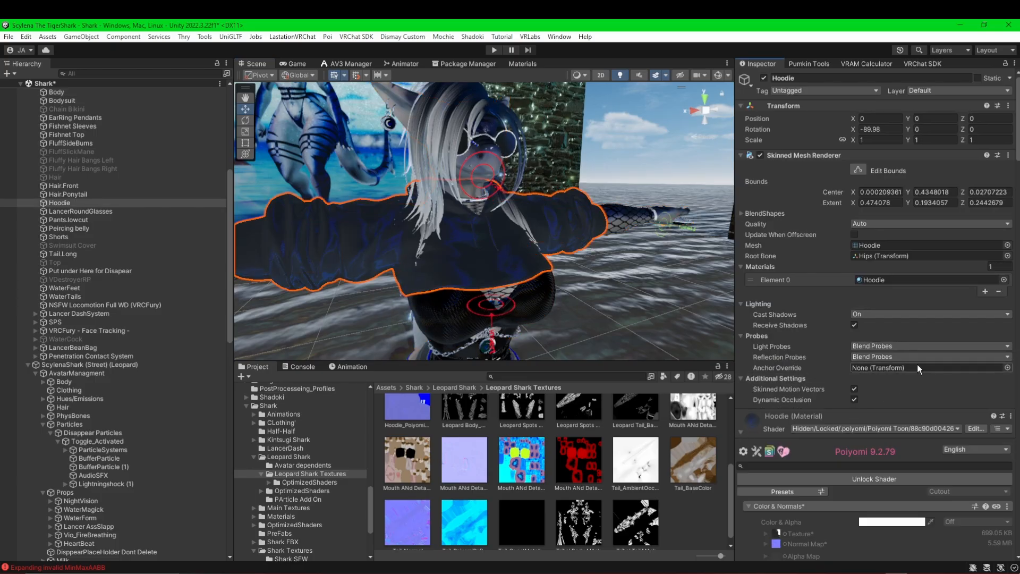
scroll(917, 364, "down", 3)
left_click(897, 392)
left_click(916, 340)
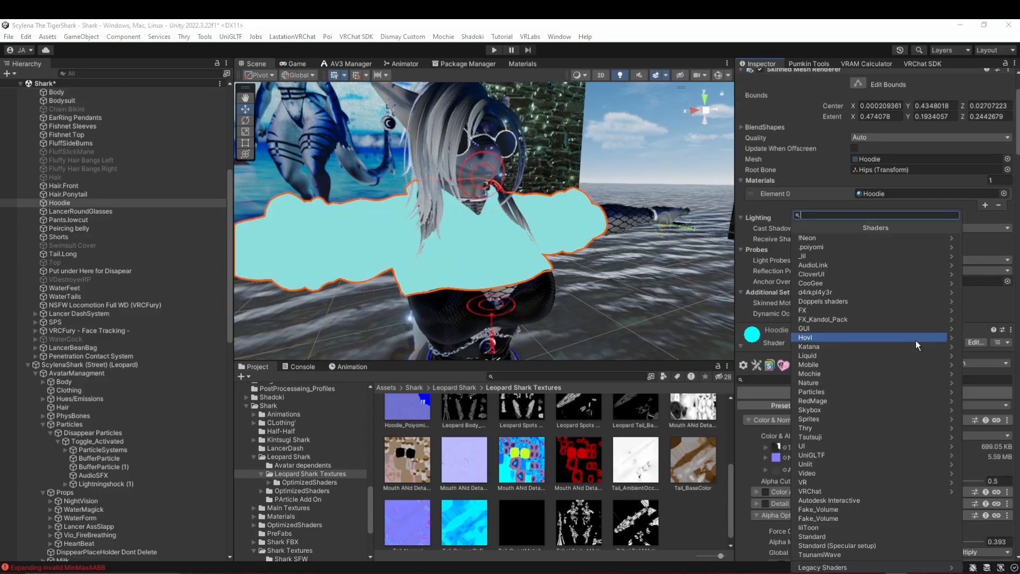
left_click(856, 249)
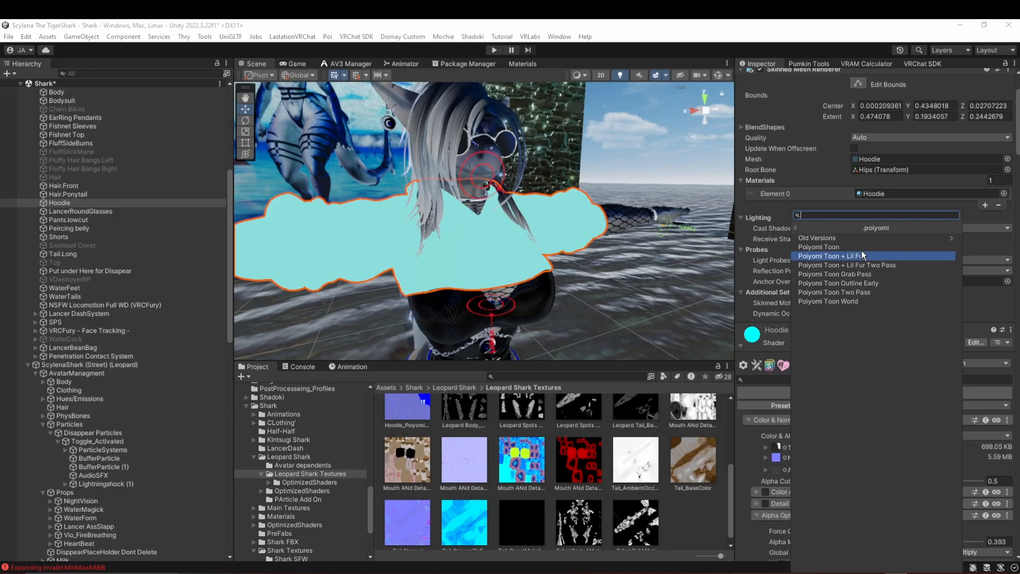
left_click(838, 249)
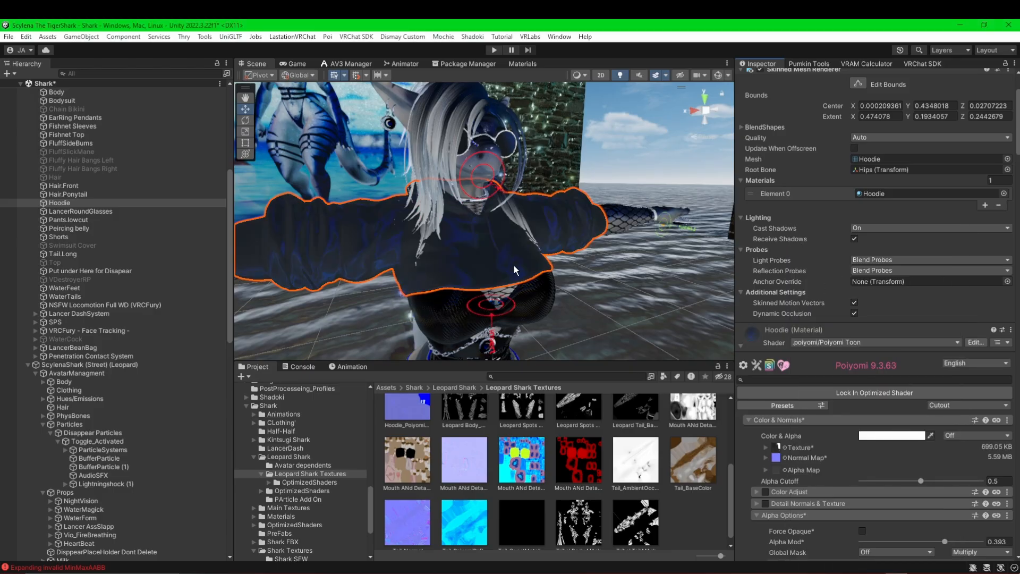
- Set the Hoodie material's CubeMap blending to Multiply and paste the copied CubeMap settings, textures included, into that section
scroll(808, 393, "down", 15)
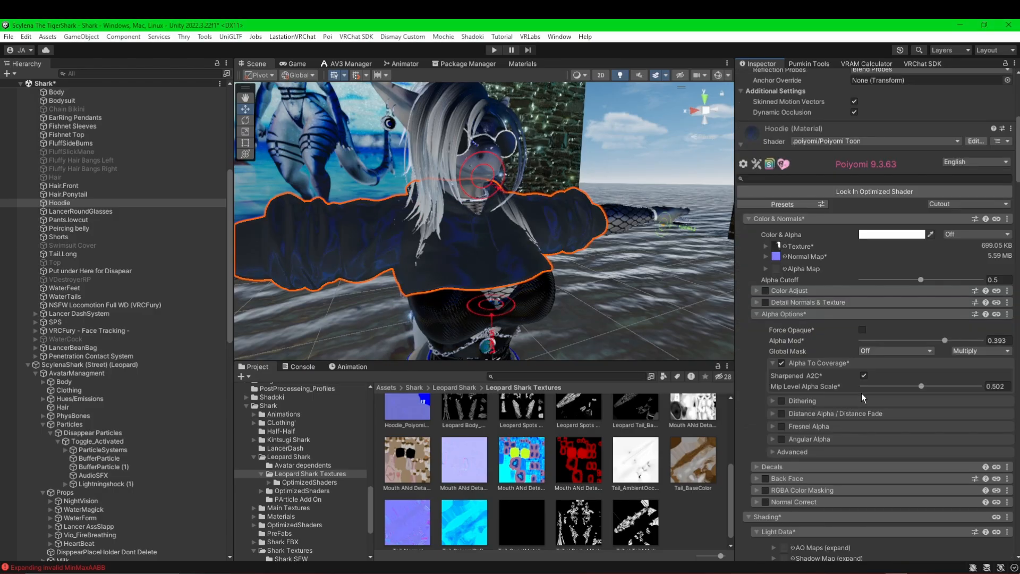
scroll(900, 394, "down", 10)
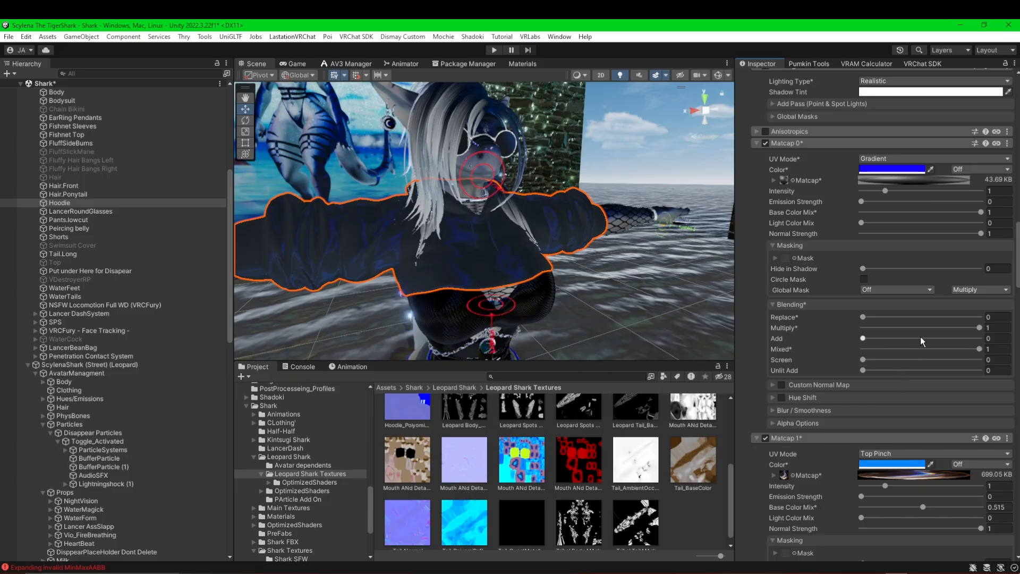
scroll(935, 351, "down", 10)
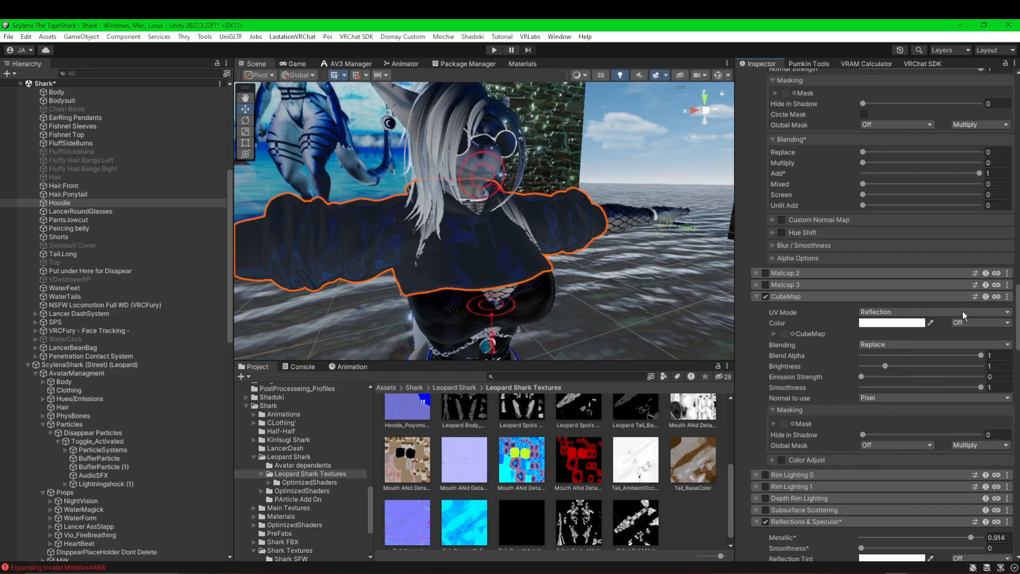
left_click(879, 345)
left_click(874, 364)
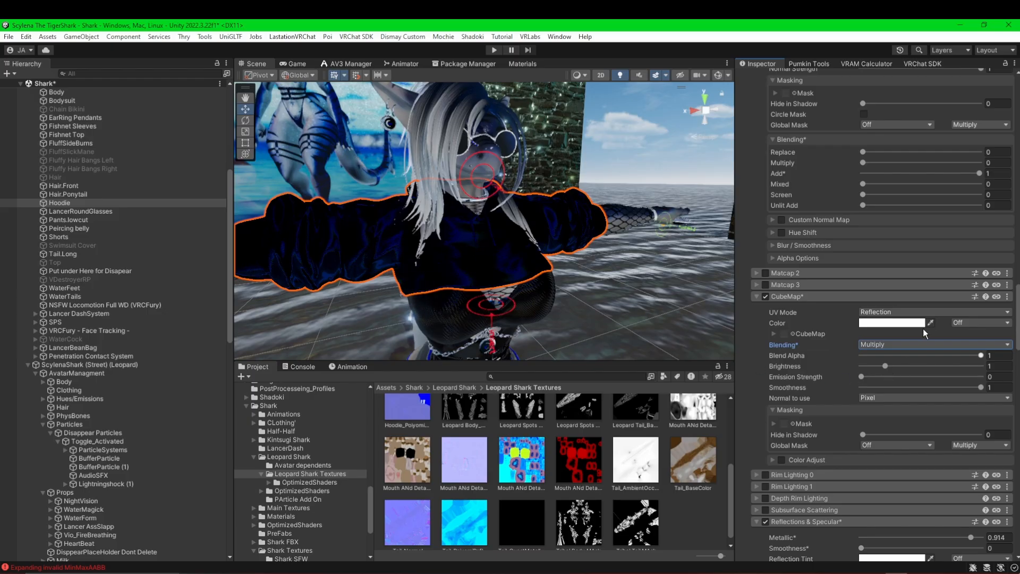
left_click(1007, 296)
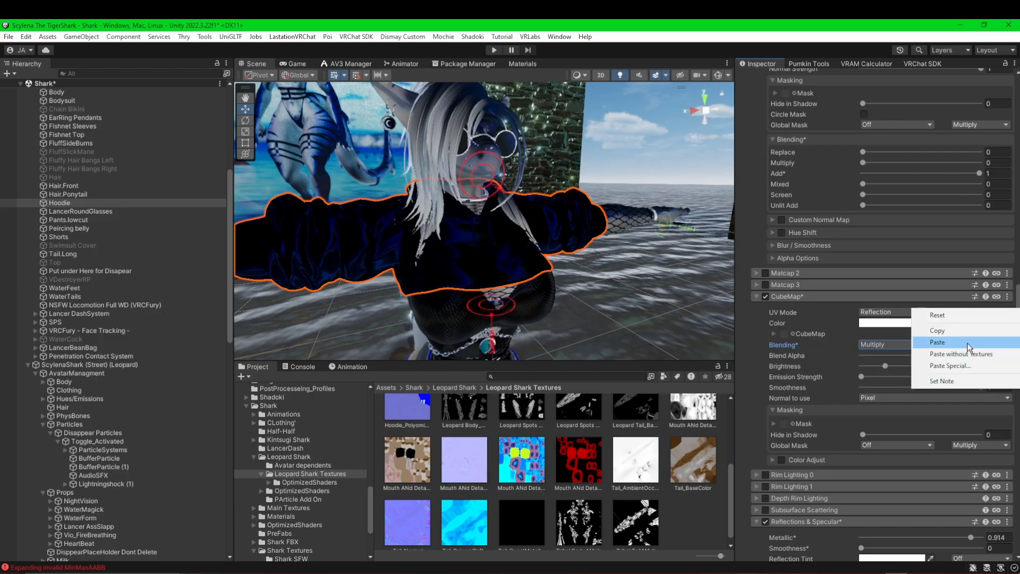
left_click(937, 342)
middle_click_drag(478, 287, 499, 271)
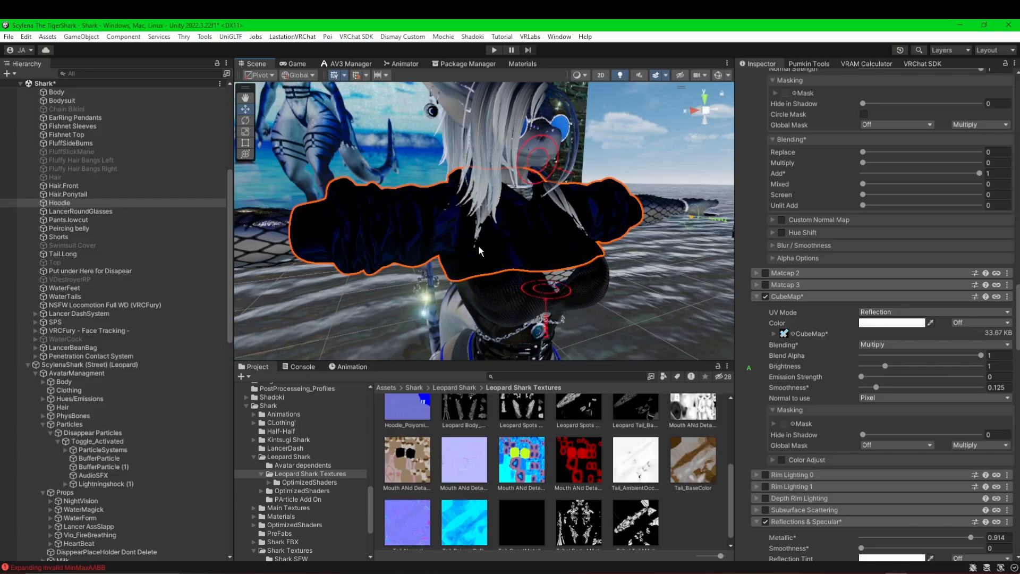
- Set both Metallic and Smoothness to 0.125 in the Hoodie material's Reflections & Specular section
scroll(808, 366, "down", 4)
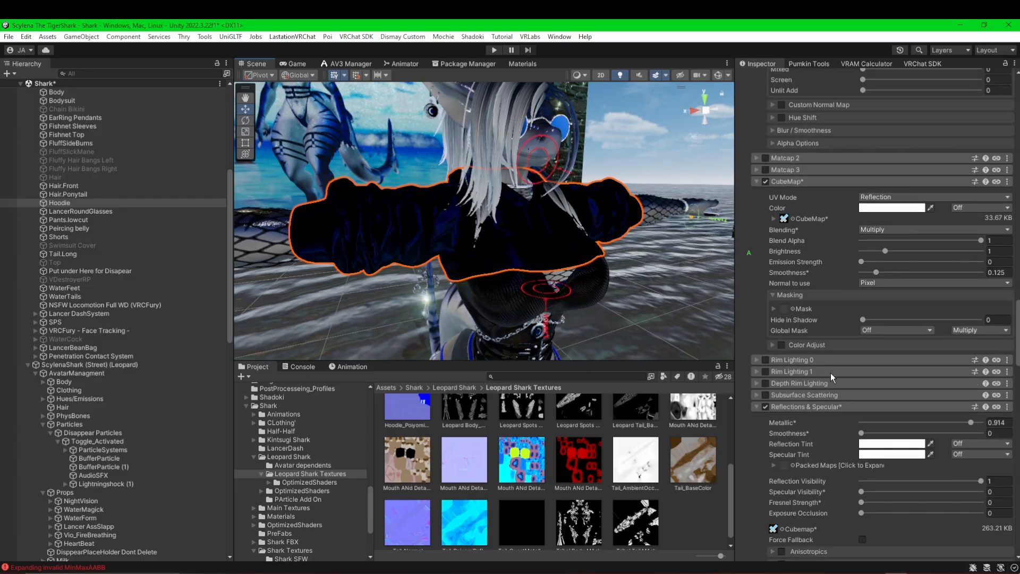
left_click_drag(972, 366, 818, 371)
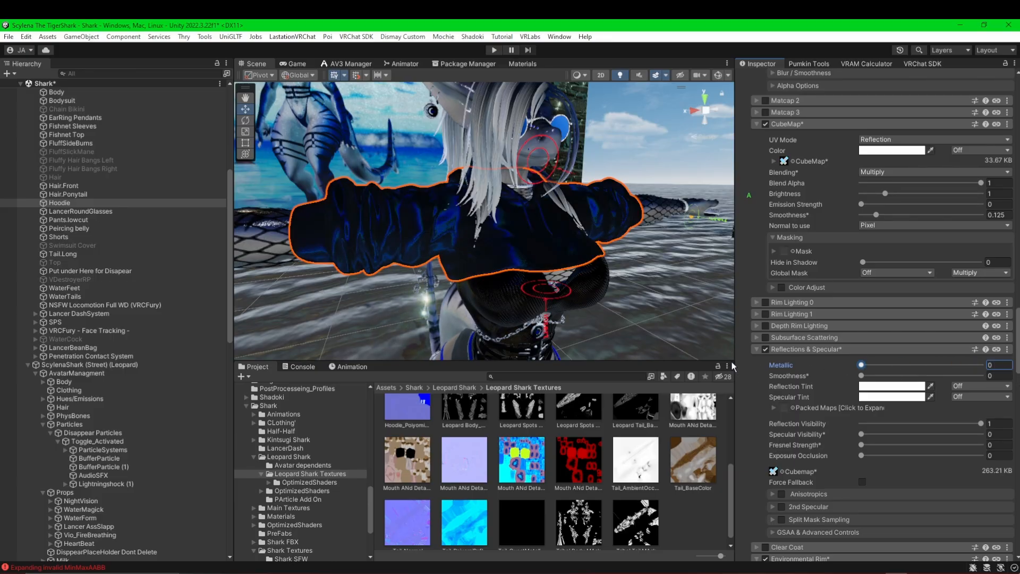
mouse_move(869, 377)
left_mouse_down()
mouse_move(939, 374)
mouse_move(878, 380)
left_mouse_up()
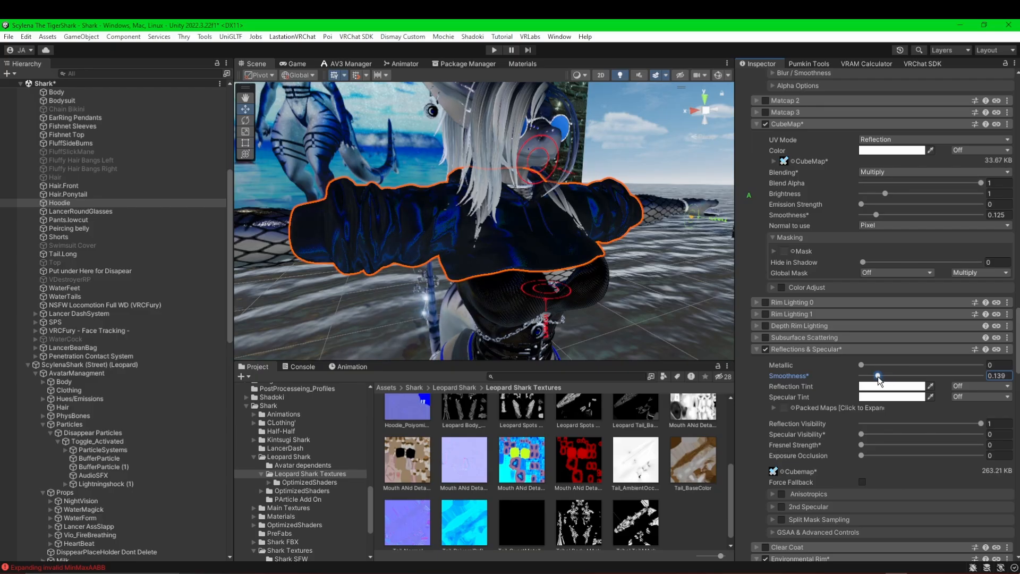
left_click(1003, 378)
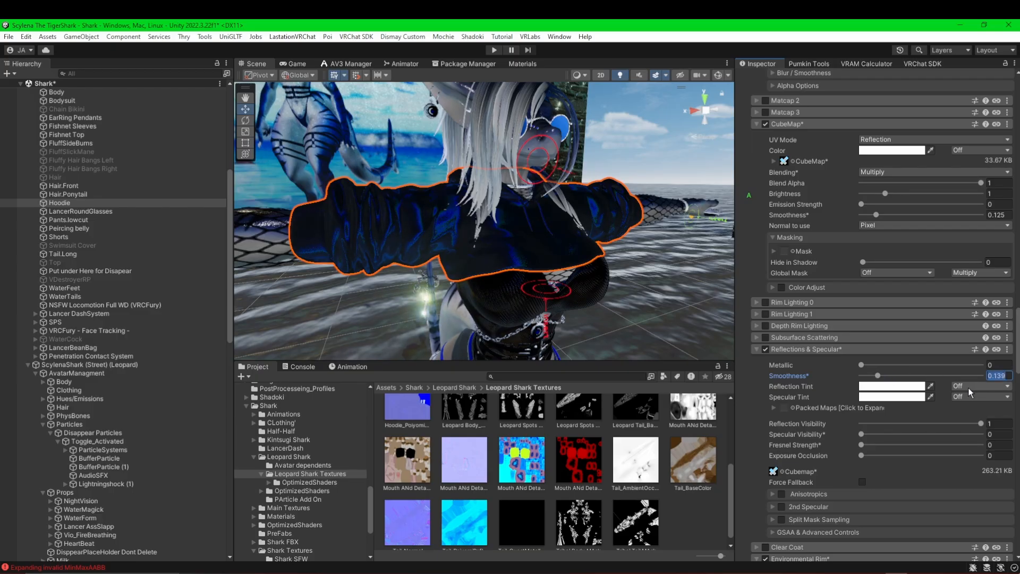
type(".125")
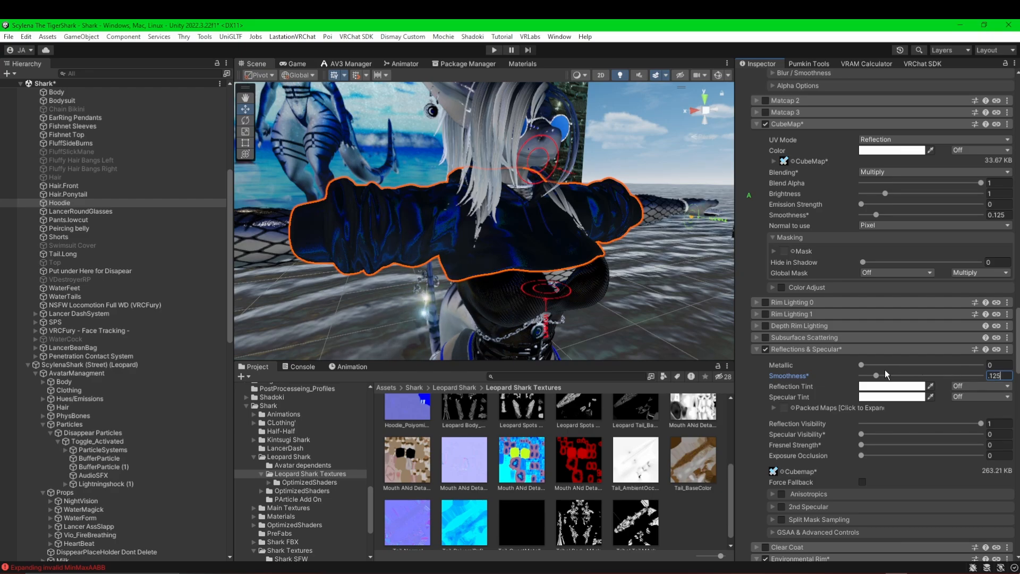
left_click_drag(860, 365, 909, 365)
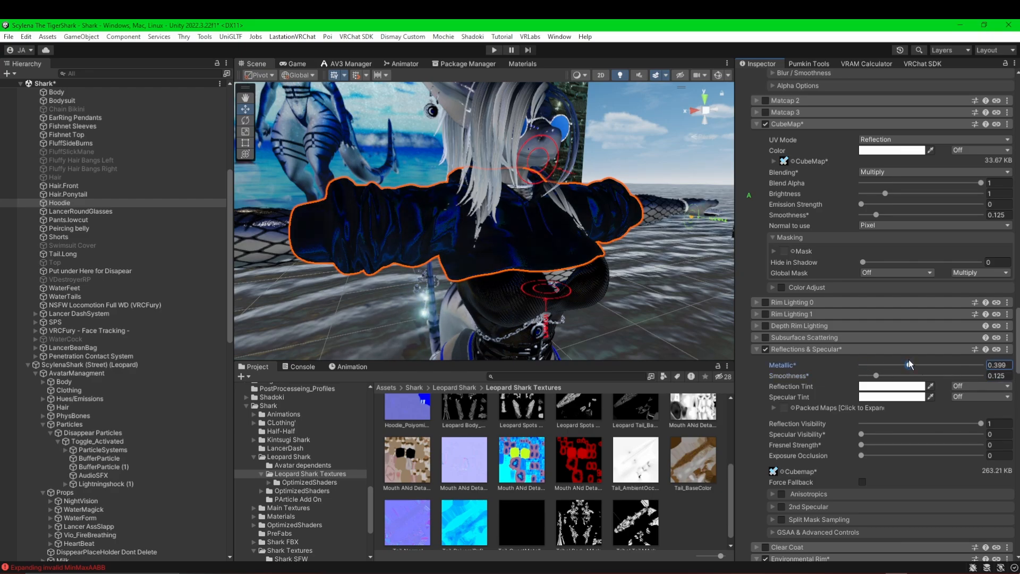
left_click(1004, 365)
type("0.125")
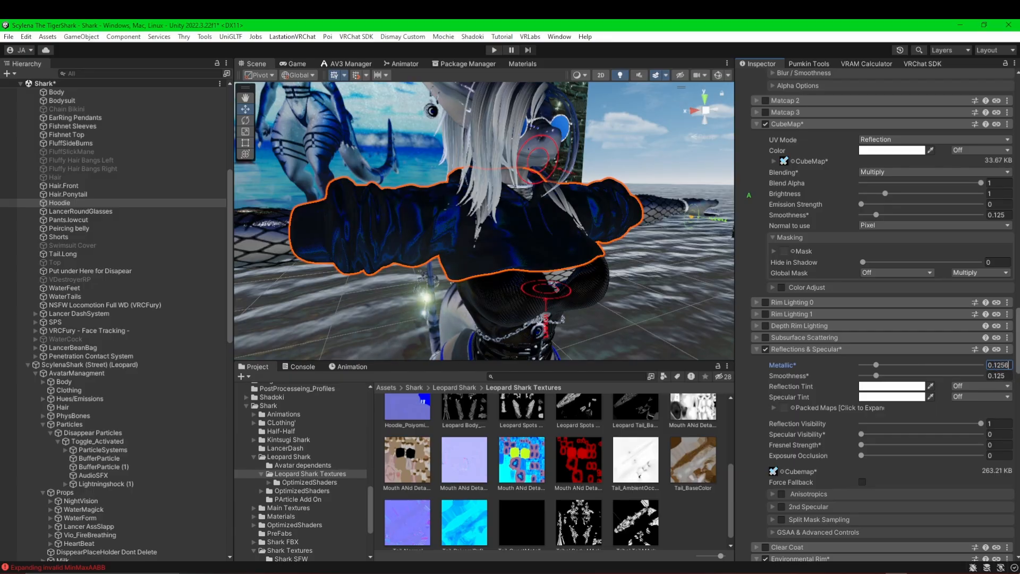
- Look through the Hoodie material's remaining shader sections and examine the hoodie's surface up close
scroll(930, 411, "down", 3)
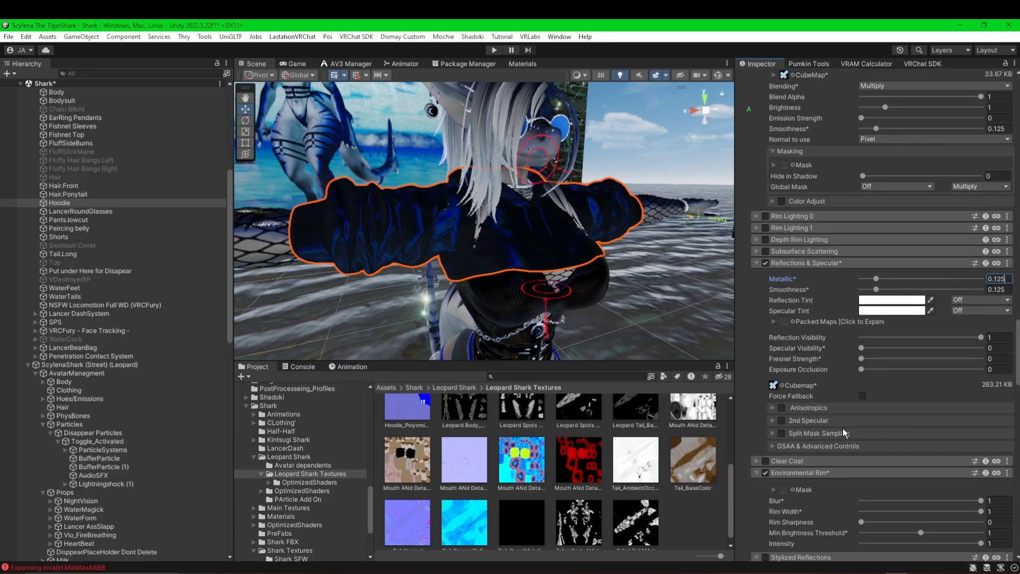
scroll(820, 425, "down", 7)
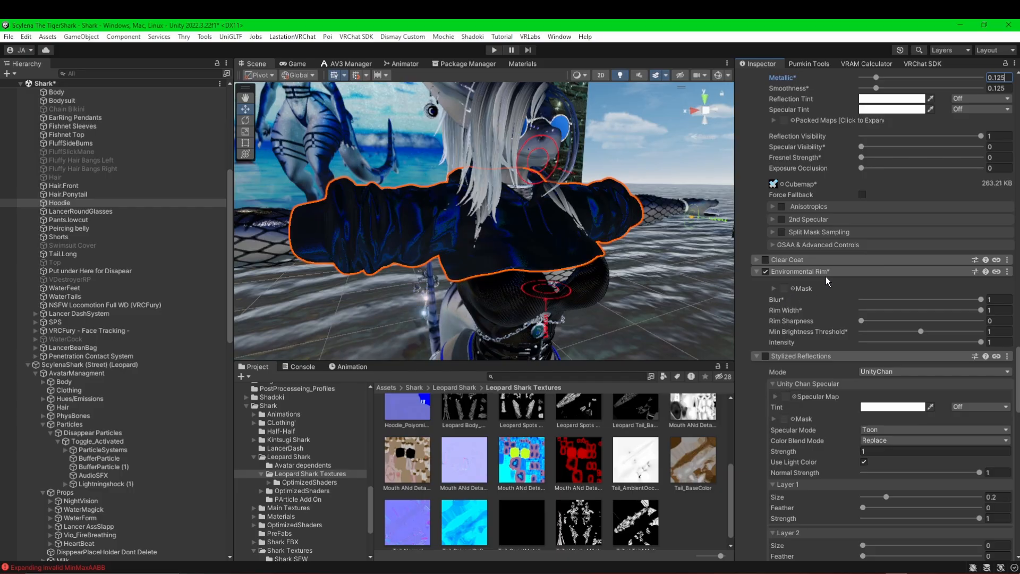
scroll(857, 344, "down", 20)
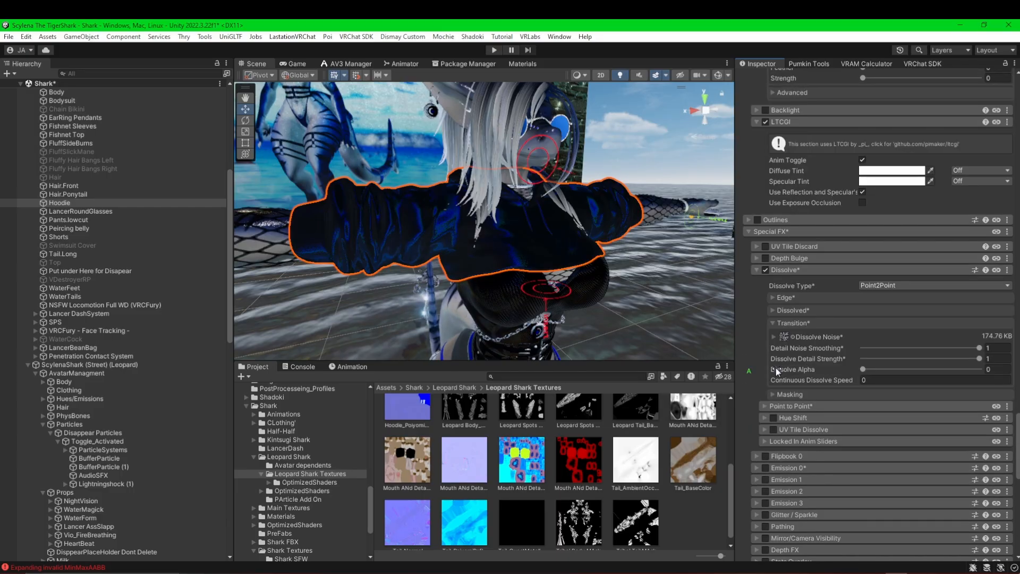
scroll(776, 368, "down", 9)
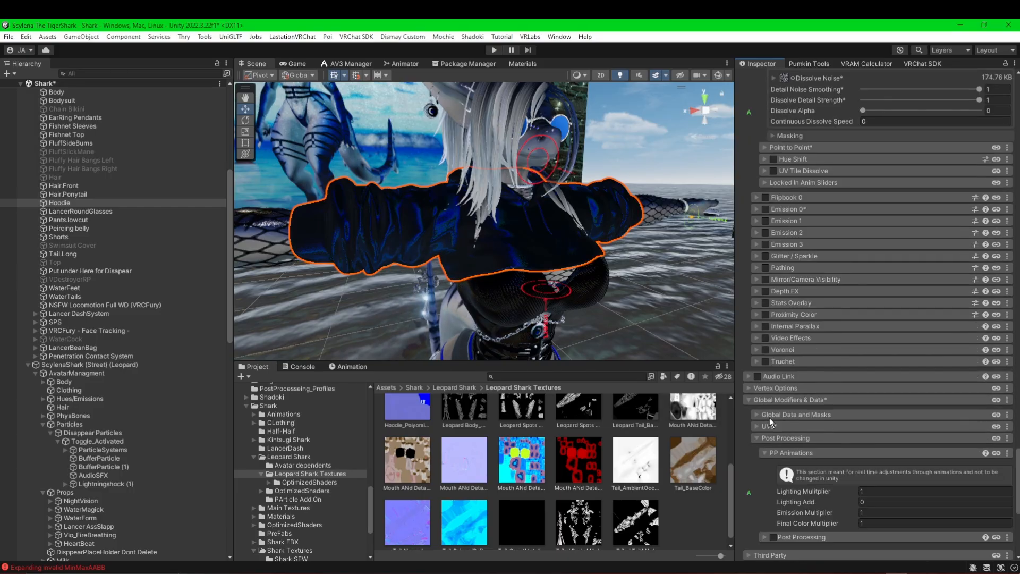
scroll(783, 352, "up", 20)
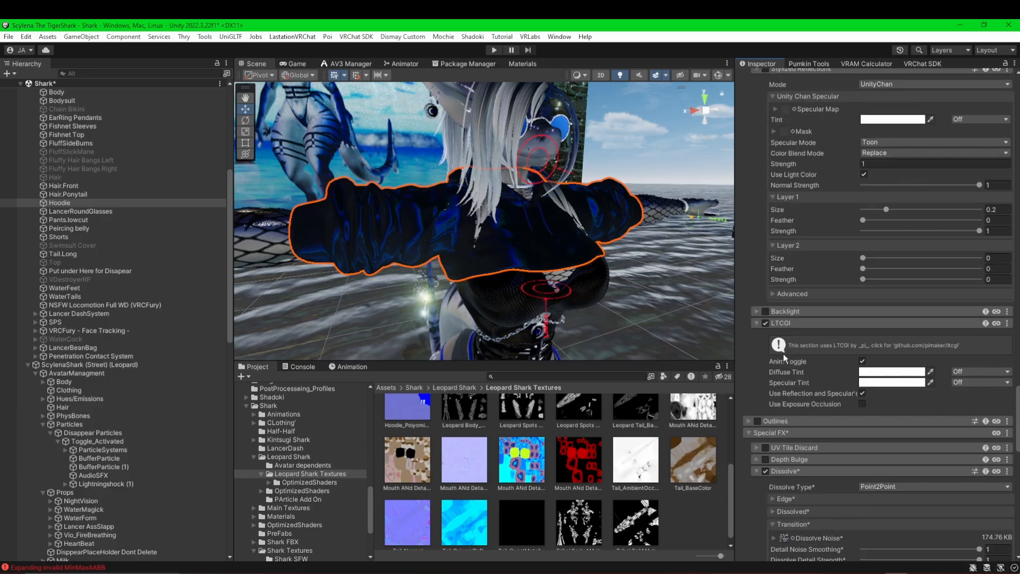
scroll(460, 247, "up", 2)
scroll(460, 248, "up", 8)
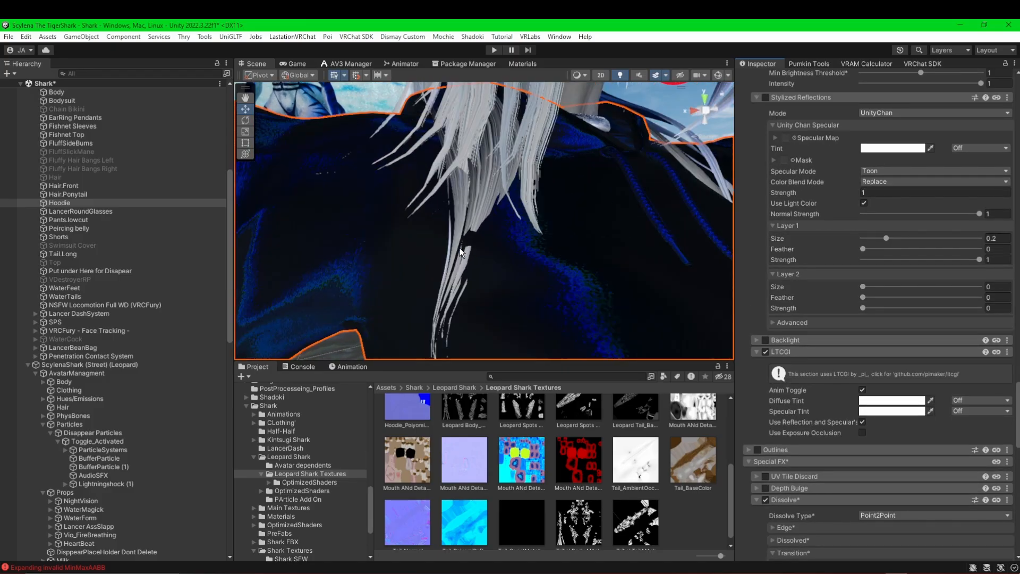
scroll(460, 248, "down", 5)
scroll(778, 280, "up", 13)
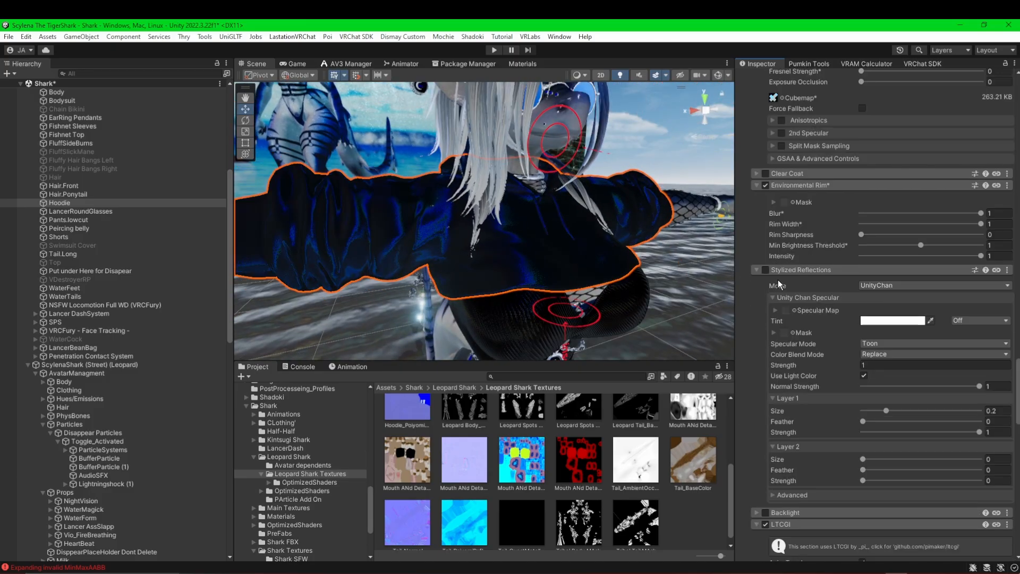
scroll(778, 280, "up", 12)
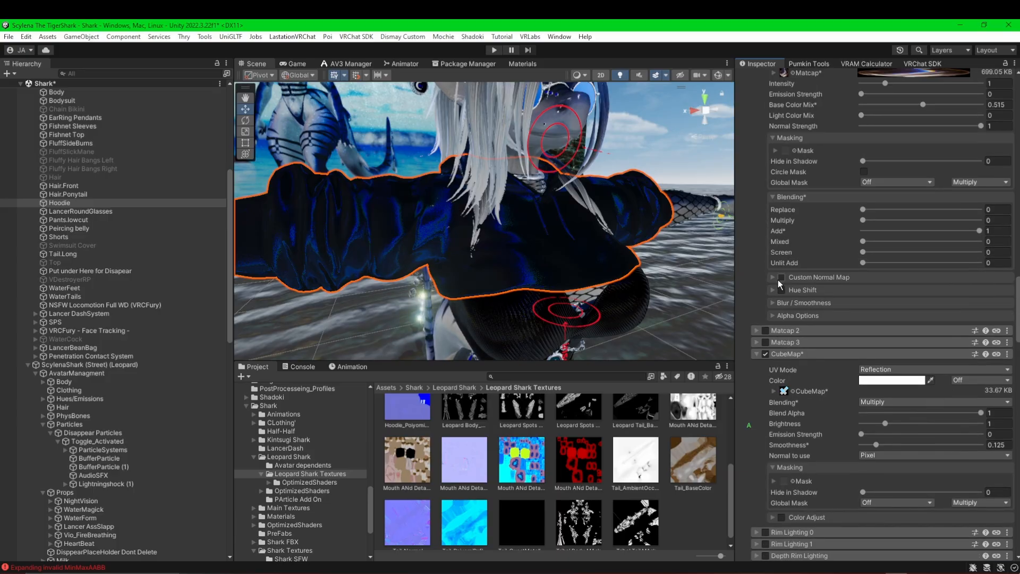
- Set the Hoodie material's Matcap 0 blending to Multiply 0 and Mixed 1, leaving Matcap 1's Add blending at 1
scroll(812, 273, "up", 4)
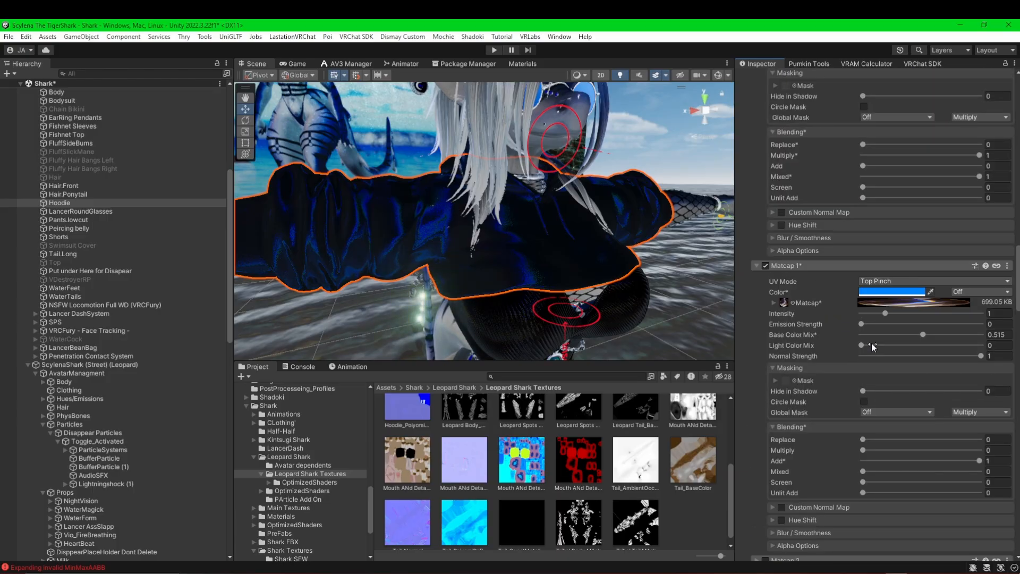
mouse_move(979, 460)
left_mouse_down()
mouse_move(793, 469)
mouse_move(988, 461)
left_mouse_up()
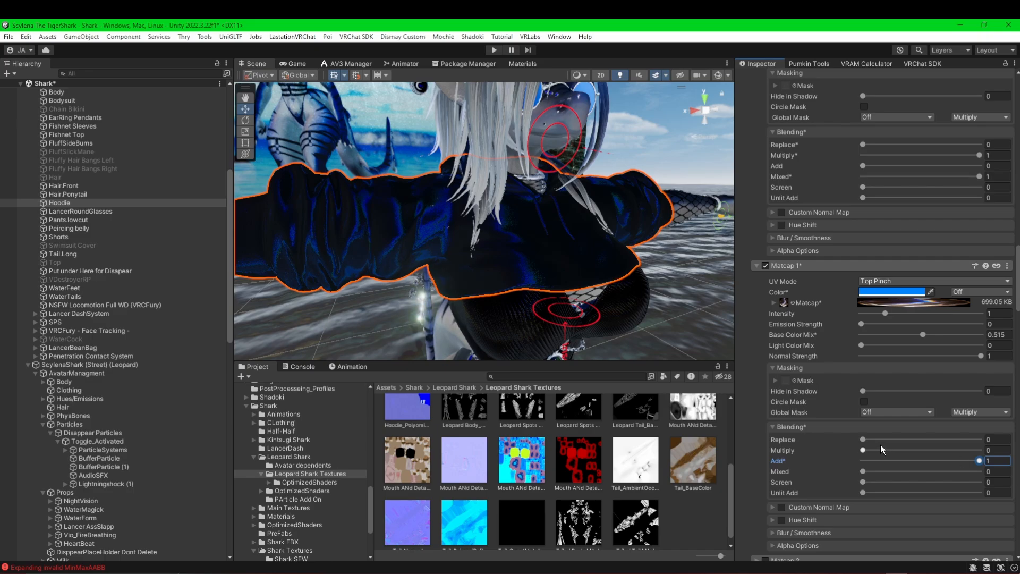
scroll(855, 300, "up", 7)
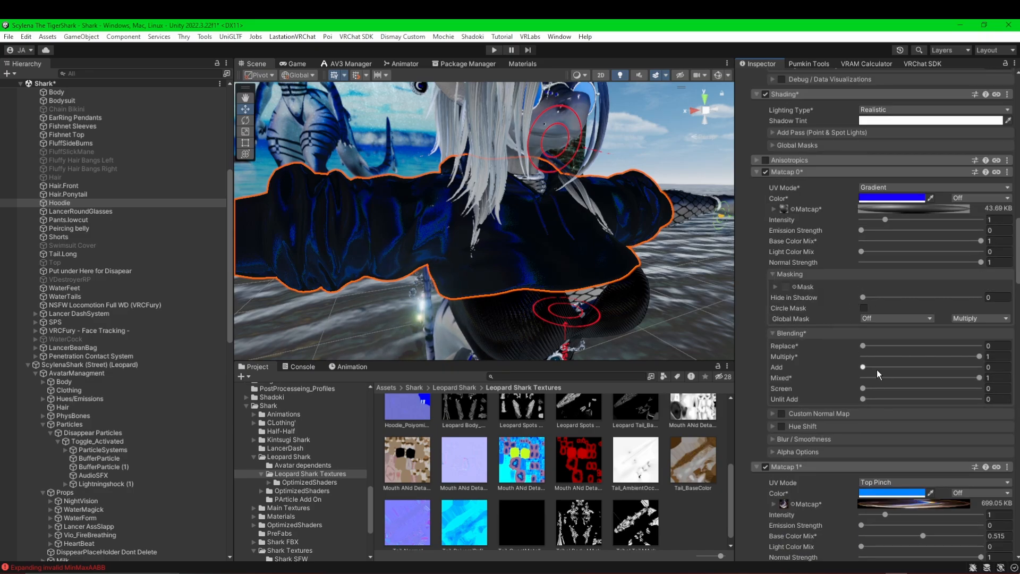
left_click_drag(978, 356, 809, 356)
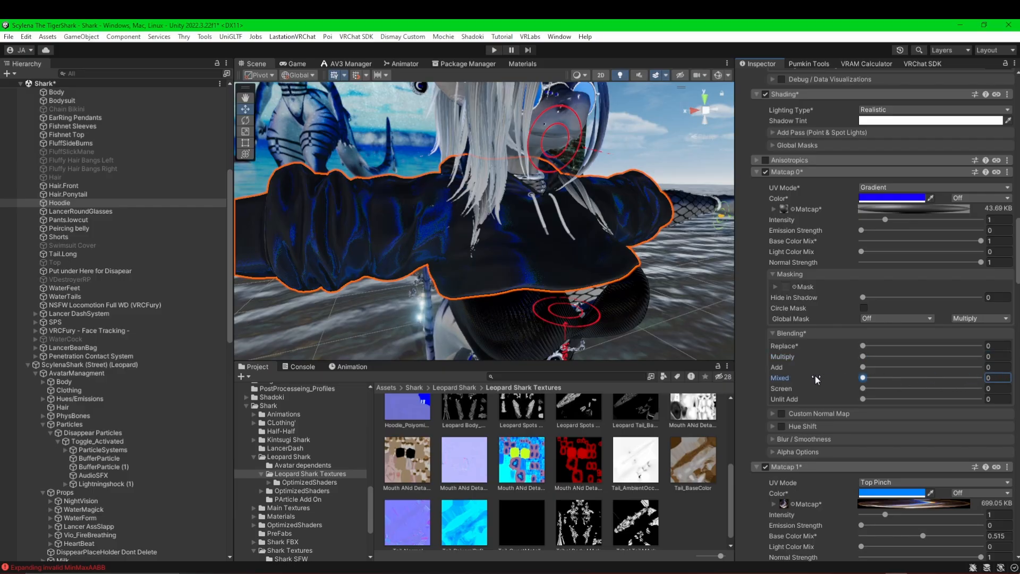
left_click_drag(814, 375, 1018, 385)
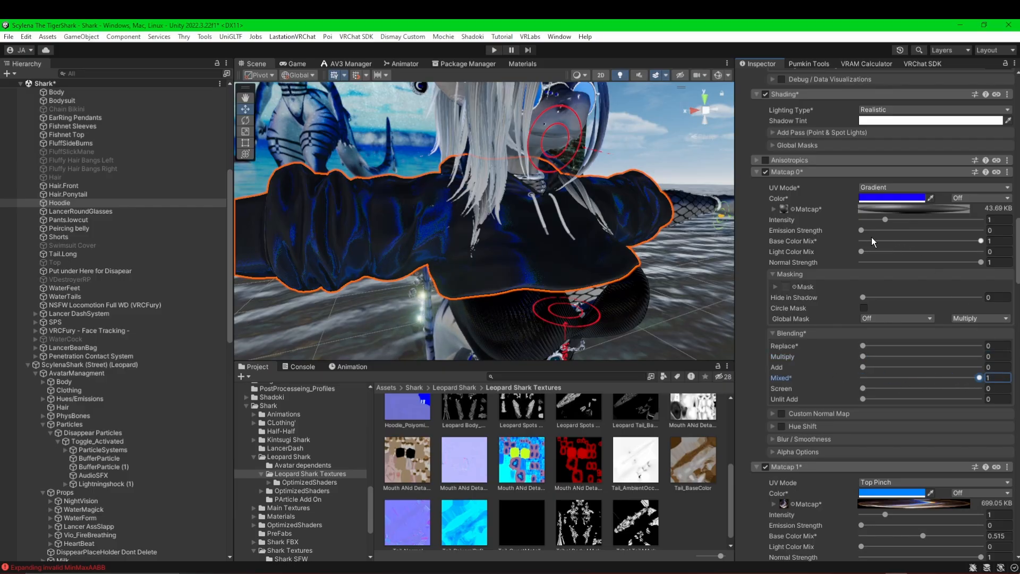
- Try an Emission Strength of 5.71 in the Hoodie material's Matcap 0, return it to 0, and check the hoodie
left_click_drag(868, 230, 895, 231)
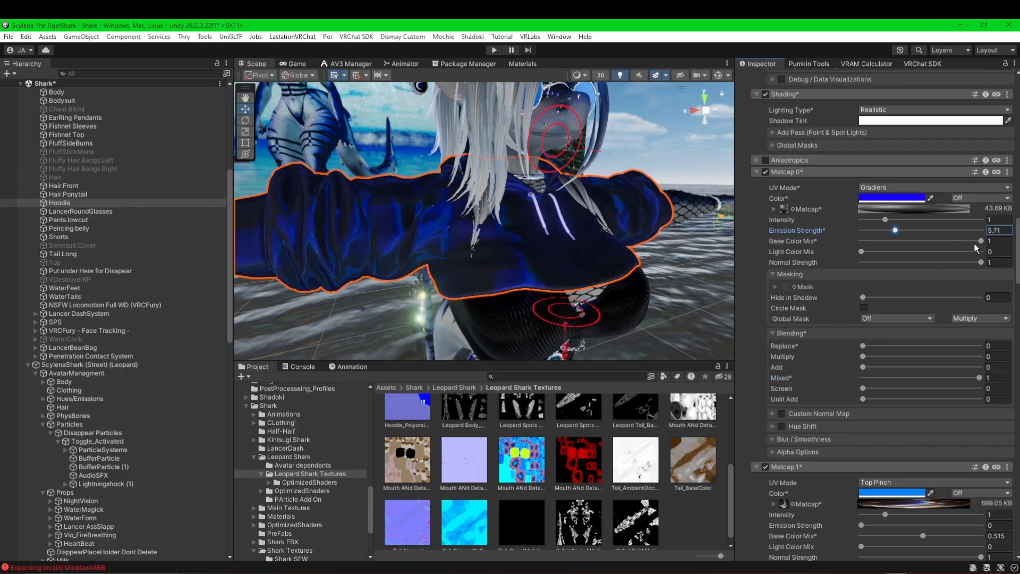
left_click_drag(960, 238, 844, 229)
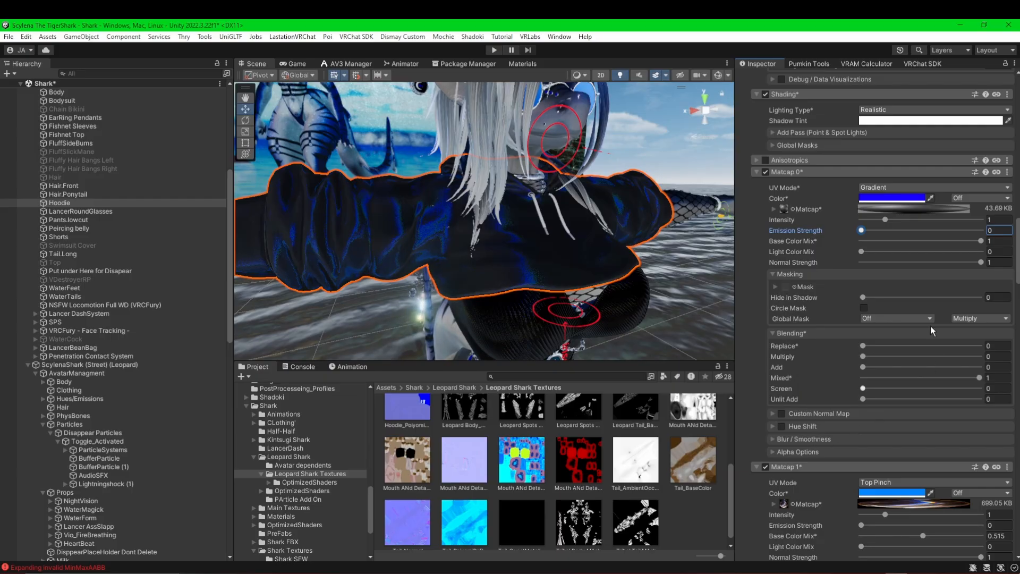
scroll(469, 193, "down", 3)
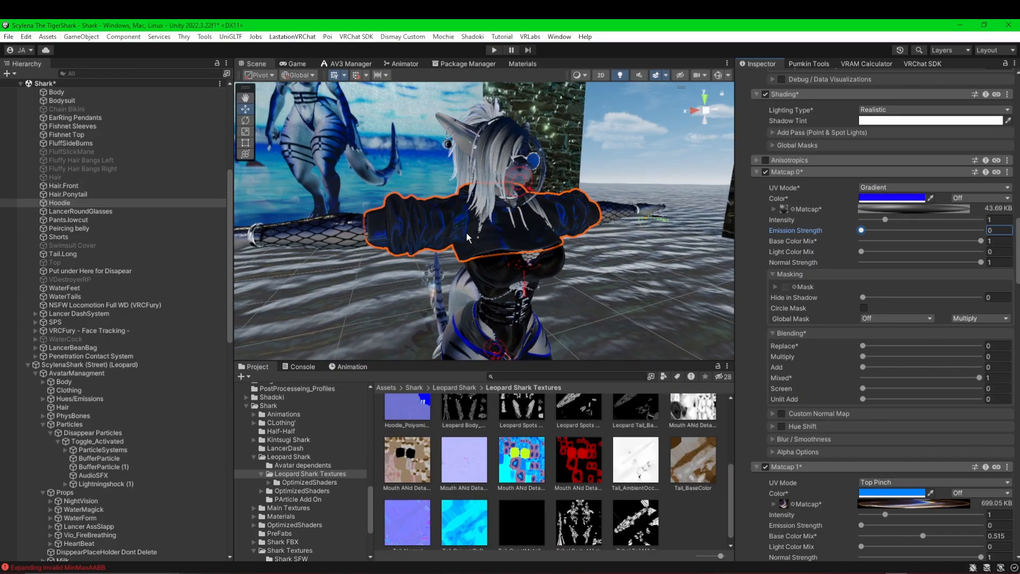
scroll(467, 233, "down", 2)
scroll(467, 232, "up", 3)
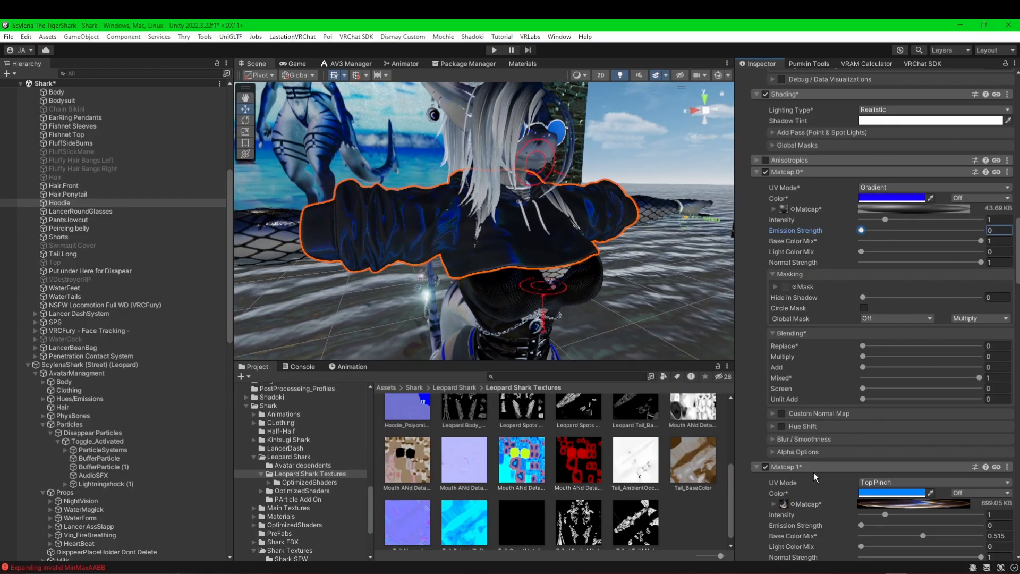
- Look through the Hoodie material's LTCGI, Special FX and rendering sections and return to its CubeMap settings
scroll(815, 477, "down", 10)
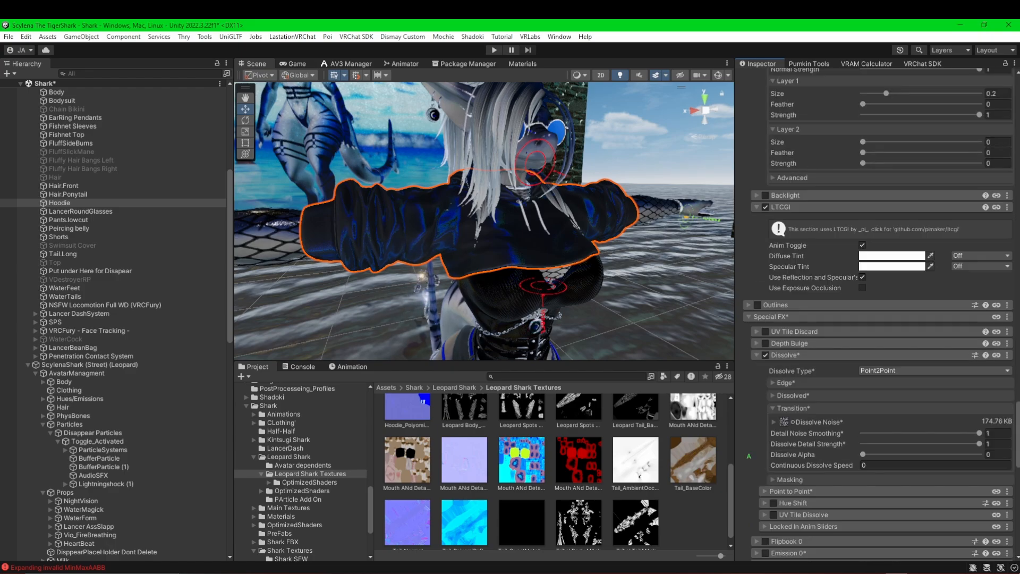
scroll(877, 318, "down", 4)
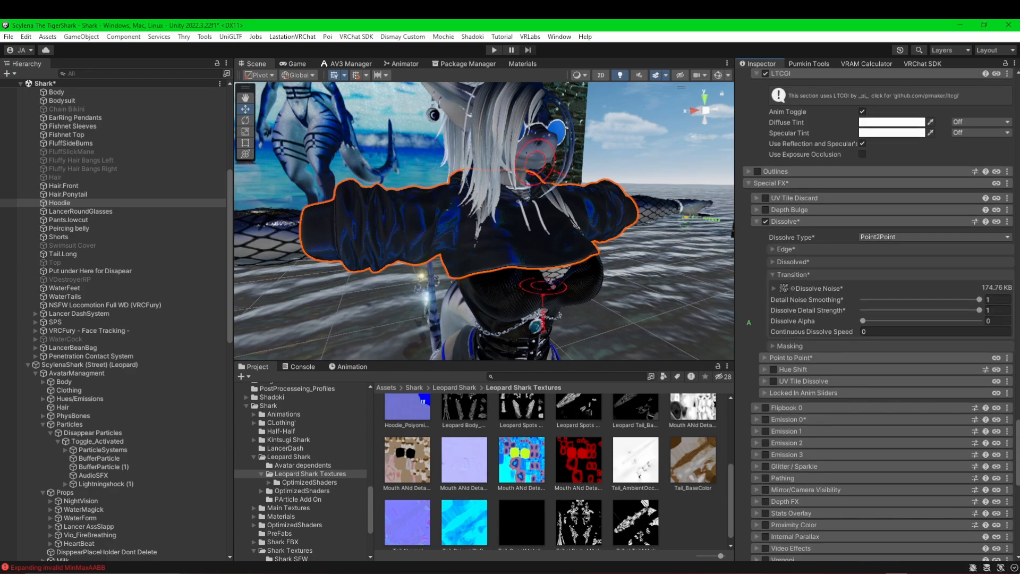
scroll(877, 319, "down", 8)
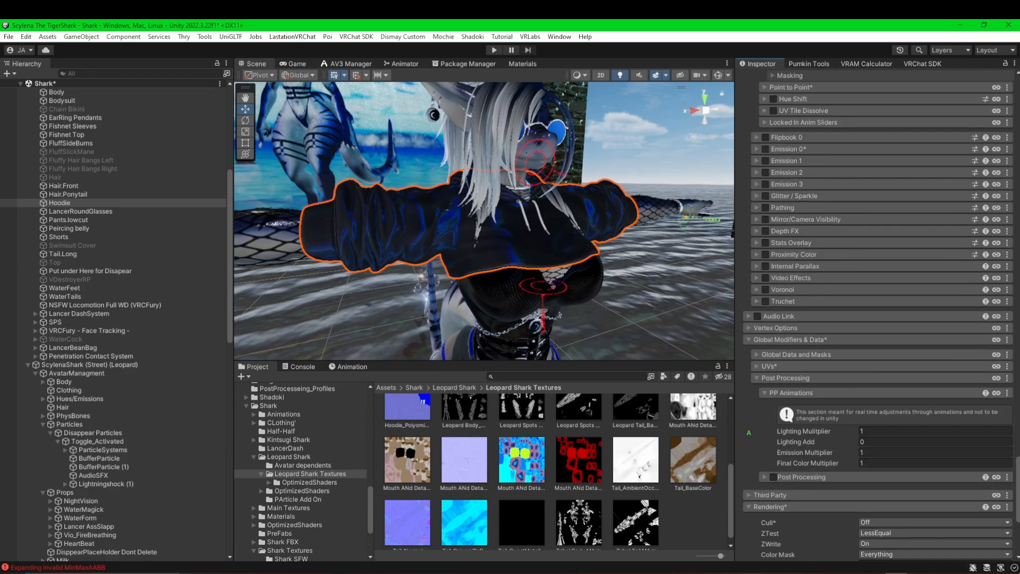
left_click_drag(1017, 486, 1012, 309)
scroll(503, 222, "down", 3)
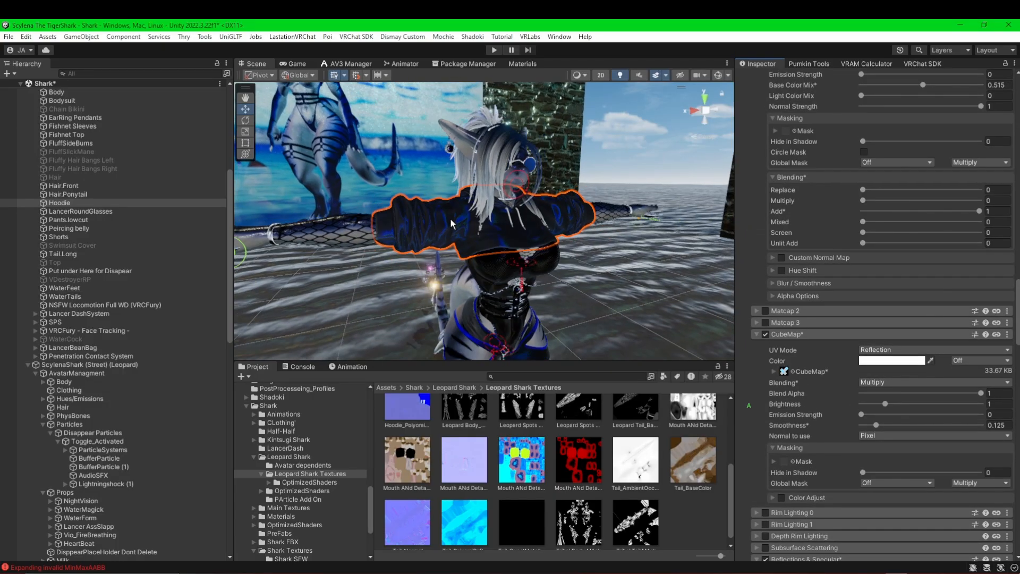
- Select the blue-striped avatar's Bodysuit, switch its material's shader to .poiyomi/Poiyomi Toon, and expand the material's settings
right_click_drag(451, 224, 369, 225)
middle_click_drag(496, 225, 380, 181)
middle_click_drag(461, 211, 514, 229)
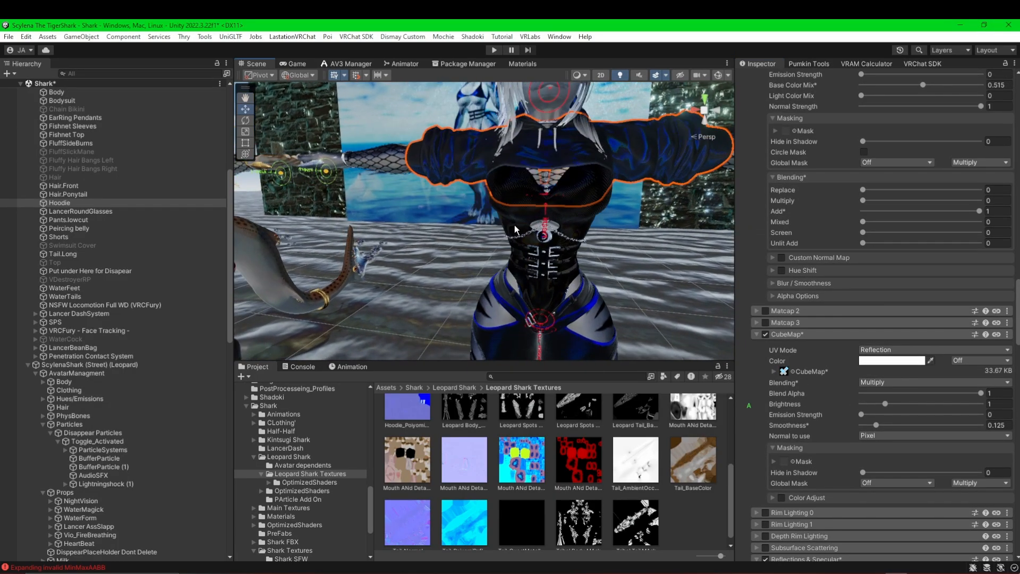
left_click(587, 208)
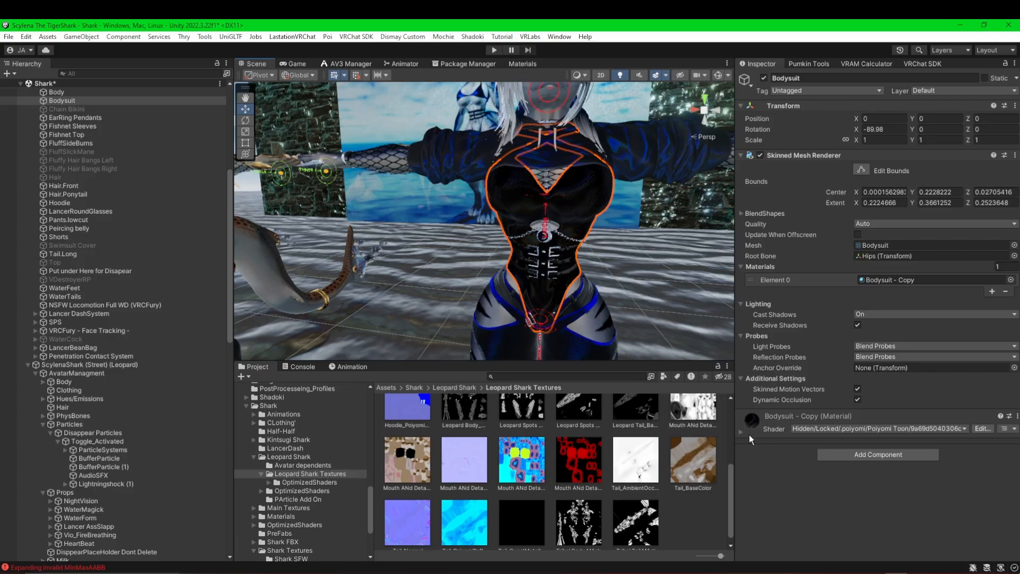
left_click(924, 429)
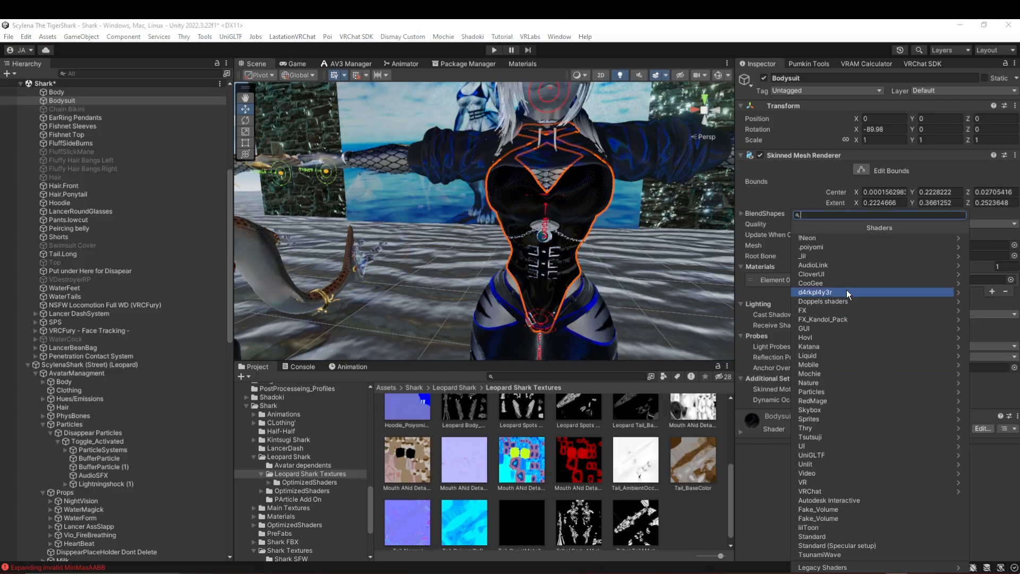
left_click(855, 247)
left_click(851, 247)
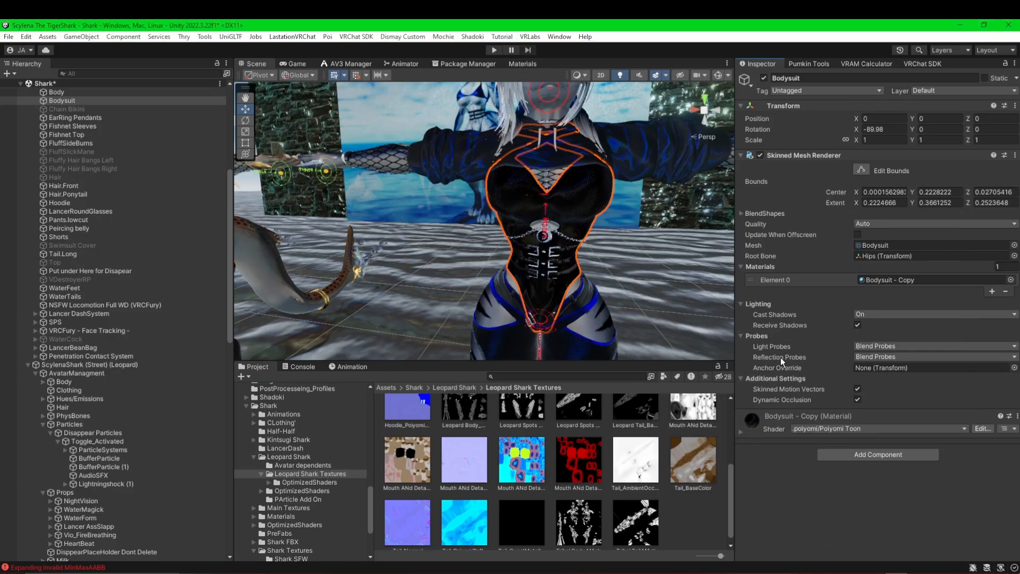
left_click(743, 431)
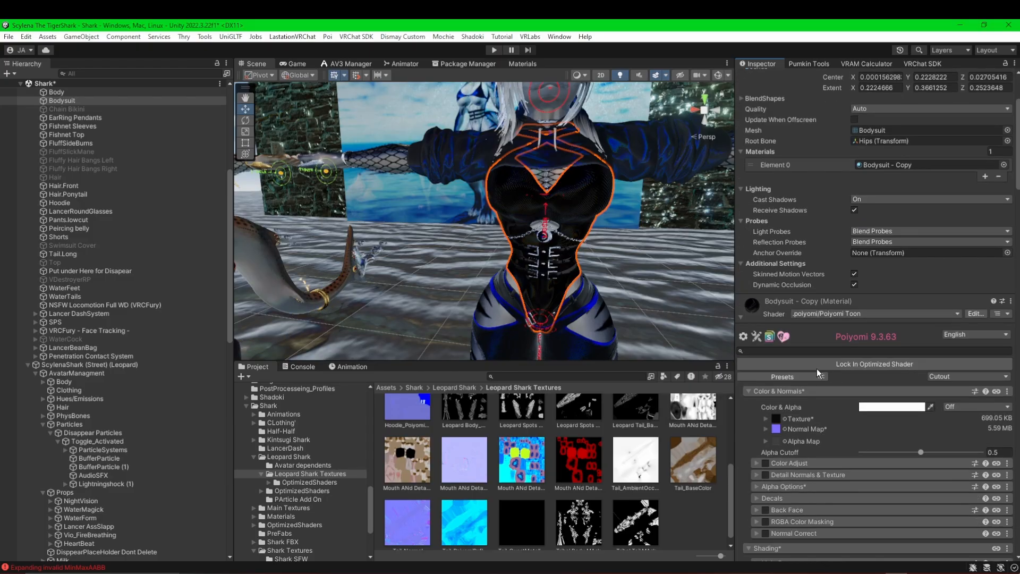
- Paste the copied CubeMap settings into the Bodysuit material's CubeMap section and check the suit on the avatar
scroll(810, 345, "down", 4)
scroll(812, 365, "down", 15)
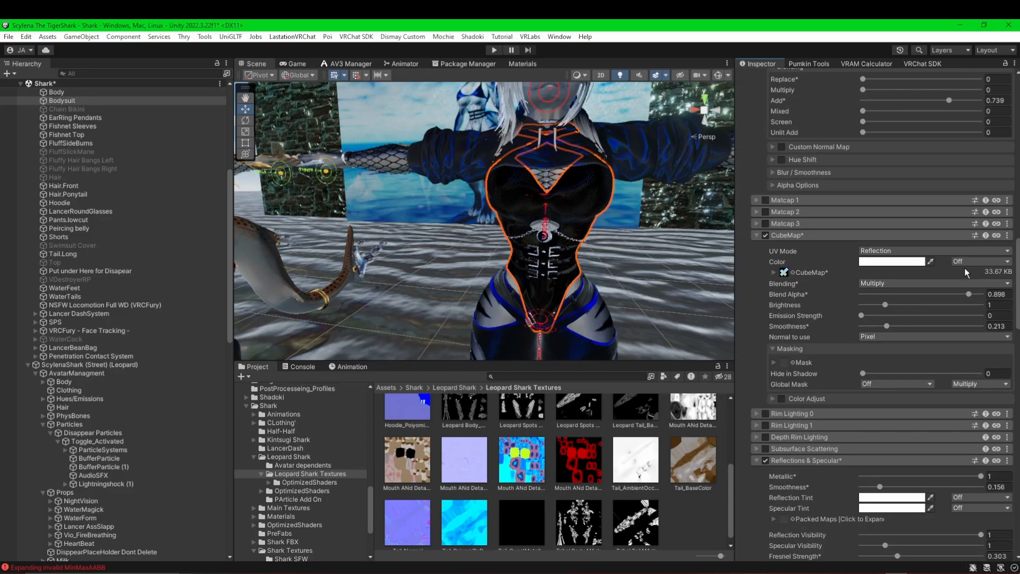
left_click(1007, 235)
left_click(963, 285)
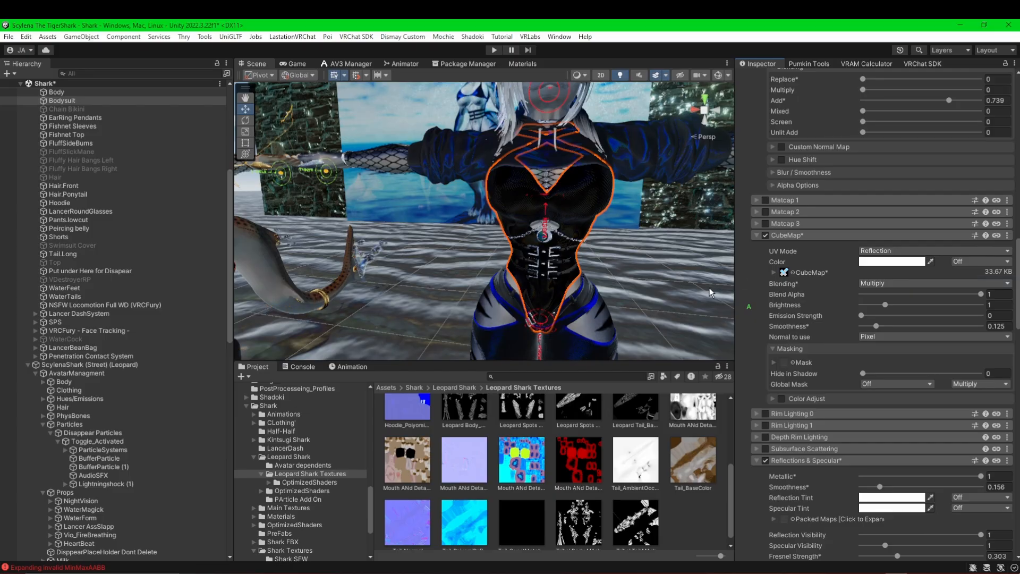
right_click_drag(578, 284, 626, 280)
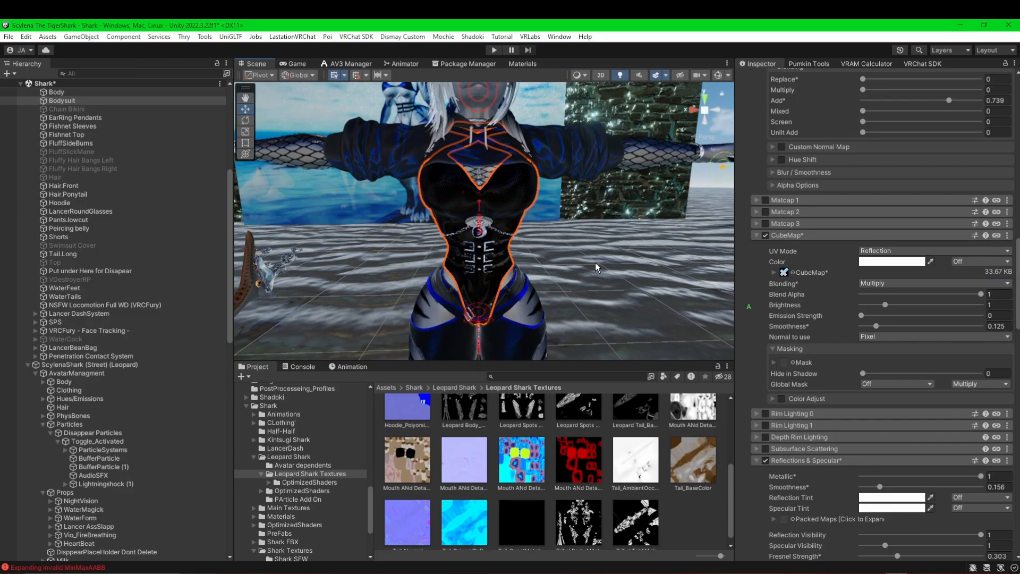
scroll(595, 264, "up", 5)
scroll(546, 269, "down", 4)
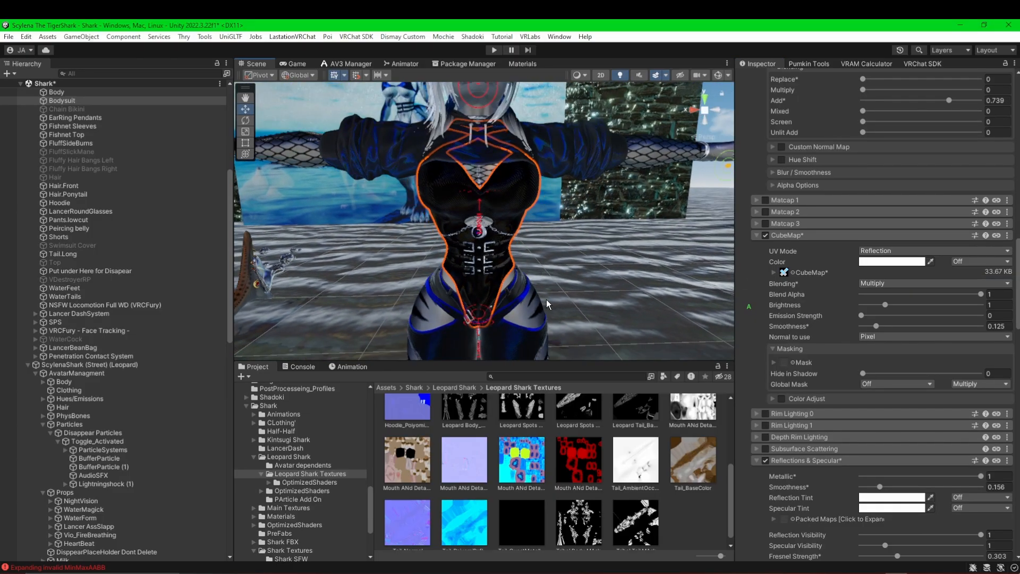
- Assign the Lancer Cube map texture to the Bodysuit material's CubeMap section
left_click(793, 273)
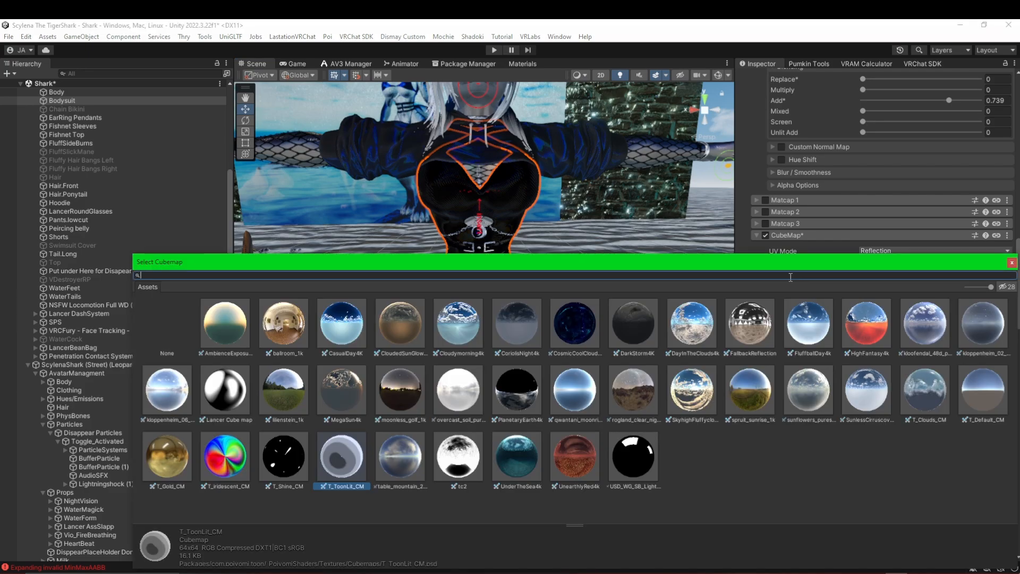
left_click(224, 396)
scroll(464, 196, "up", 5)
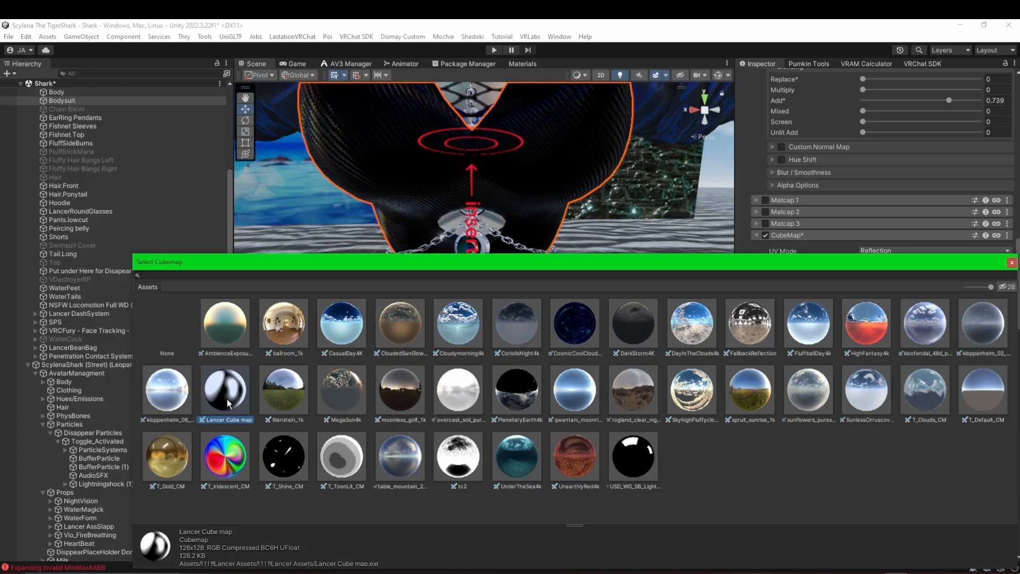
left_click(1011, 263)
- Examine the bodysuit's reflections up close and from several angles against the hoodie and pants
middle_click_drag(505, 244, 588, 257)
right_click_drag(587, 257, 652, 257)
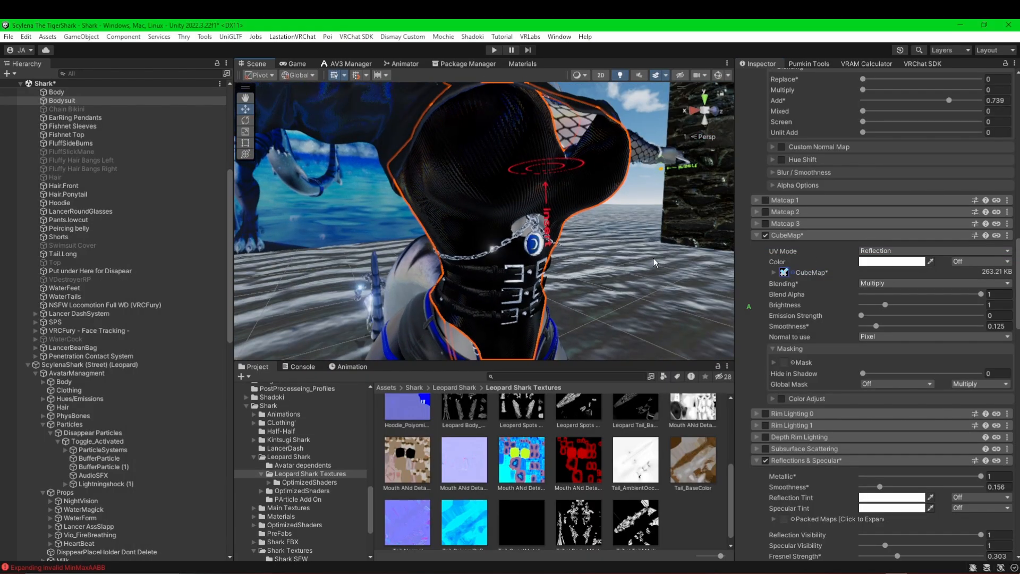
middle_click_drag(552, 244, 525, 263)
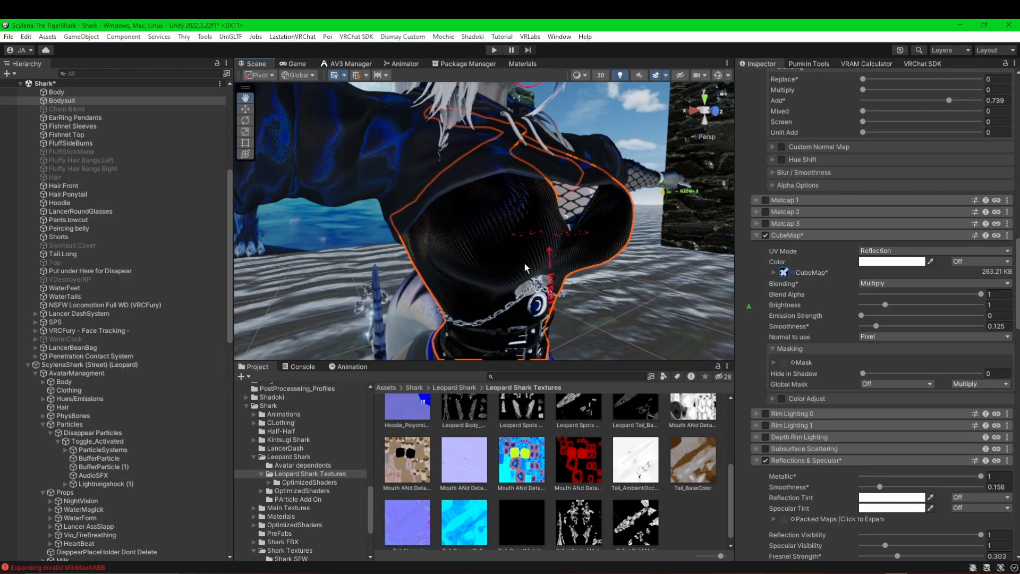
scroll(524, 233, "up", 3)
key("f")
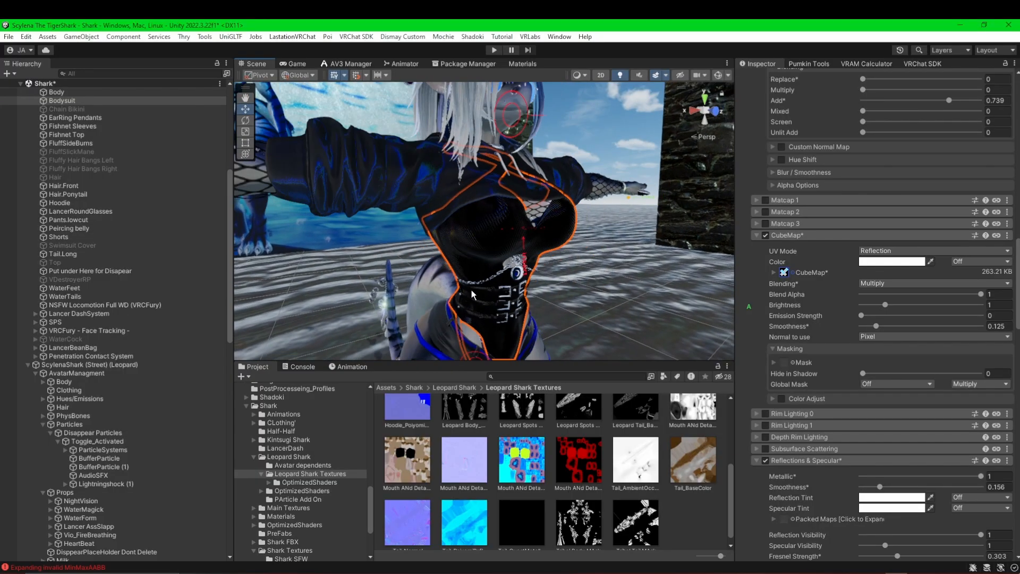
scroll(458, 234, "up", 5)
middle_click_drag(412, 260, 454, 249)
scroll(425, 234, "down", 6)
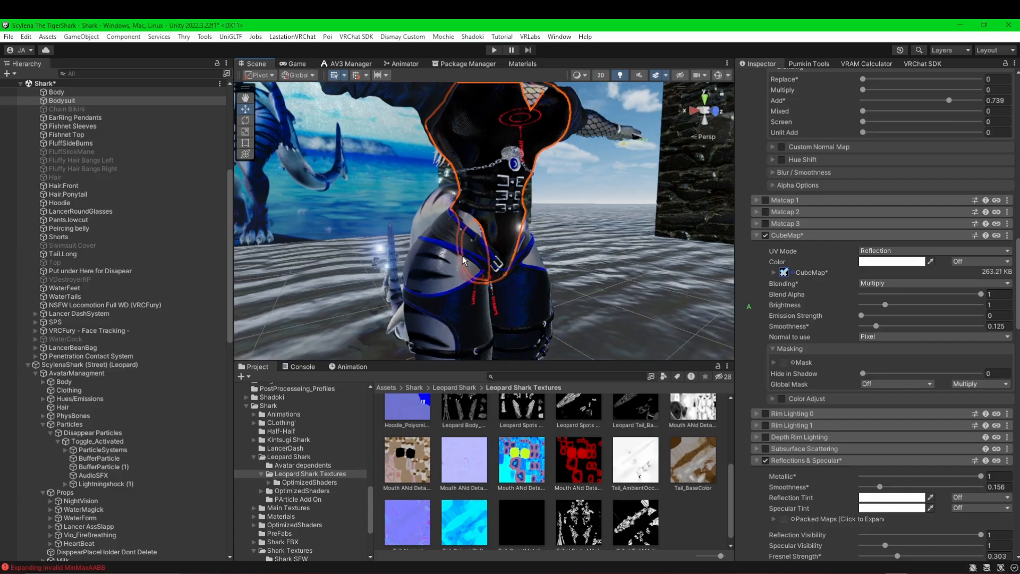
middle_click_drag(486, 192, 451, 256)
left_click_drag(451, 256, 399, 260, "alt")
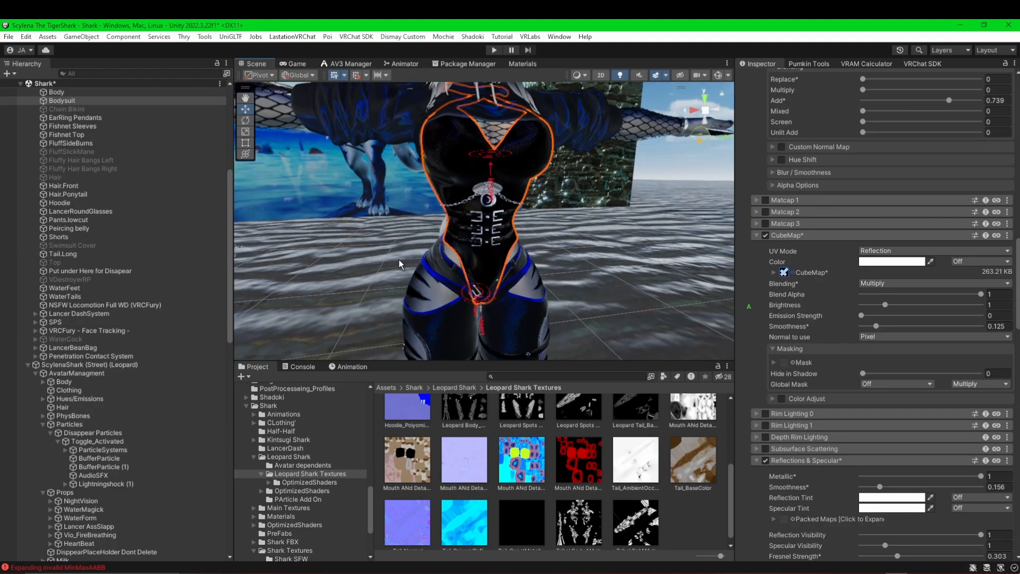
scroll(467, 183, "down", 4)
middle_click_drag(466, 183, 513, 228)
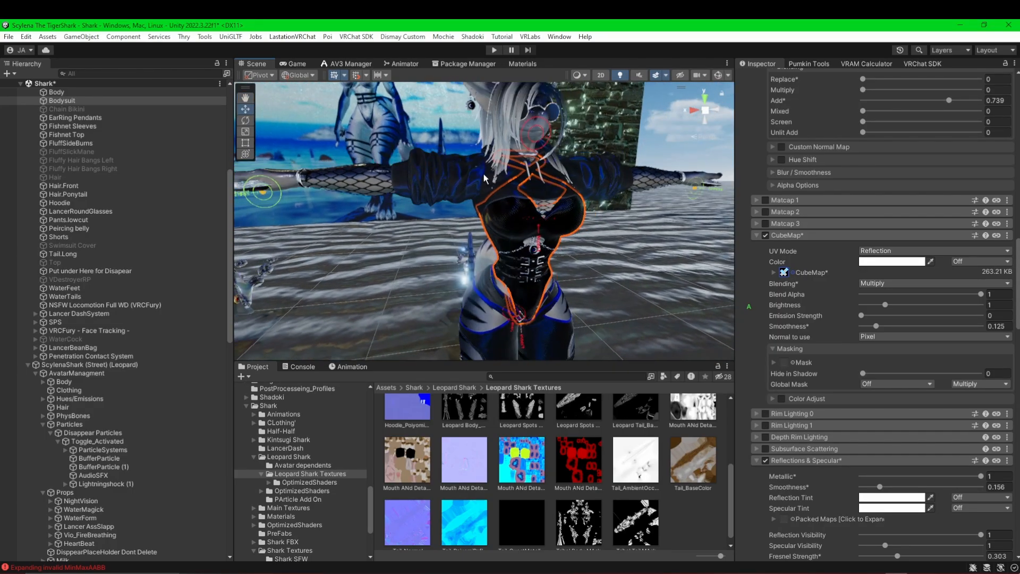
- Select the Hoodie, assign the Lancer Cube map texture to its material's CubeMap section, and inspect the sleeve up close
left_click(466, 180)
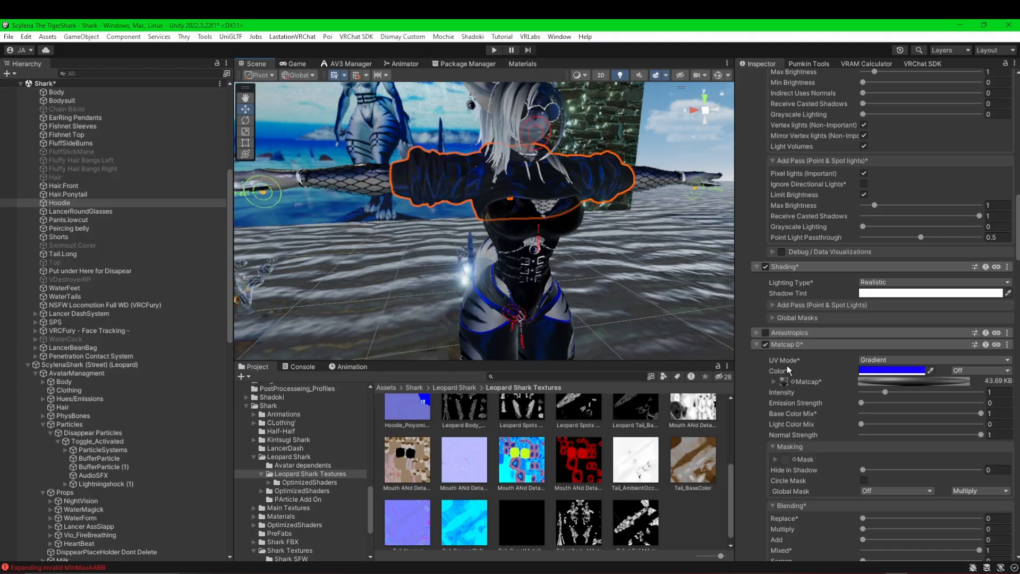
scroll(875, 364, "down", 4)
scroll(875, 364, "down", 10)
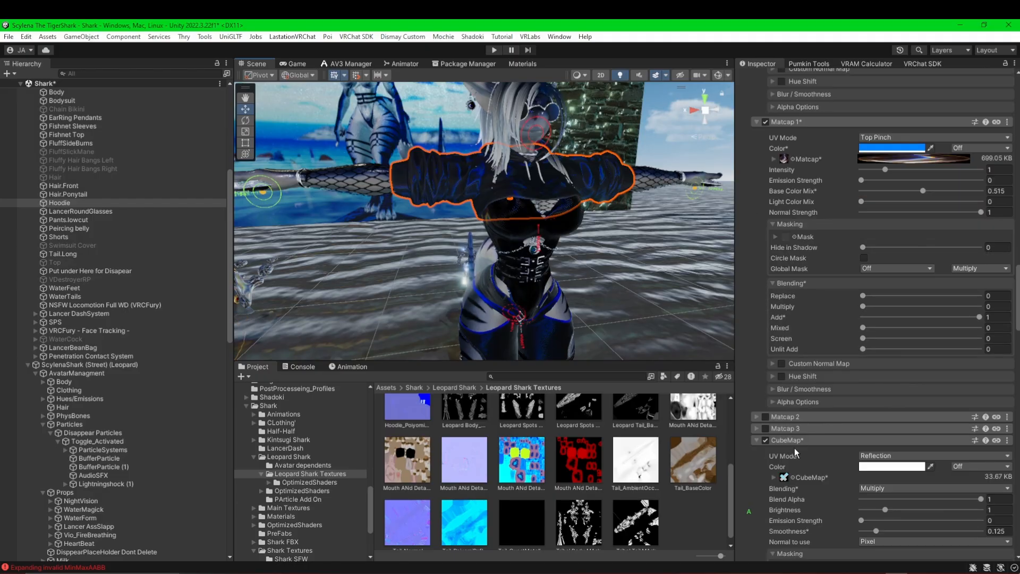
left_click(792, 362)
left_click(233, 401)
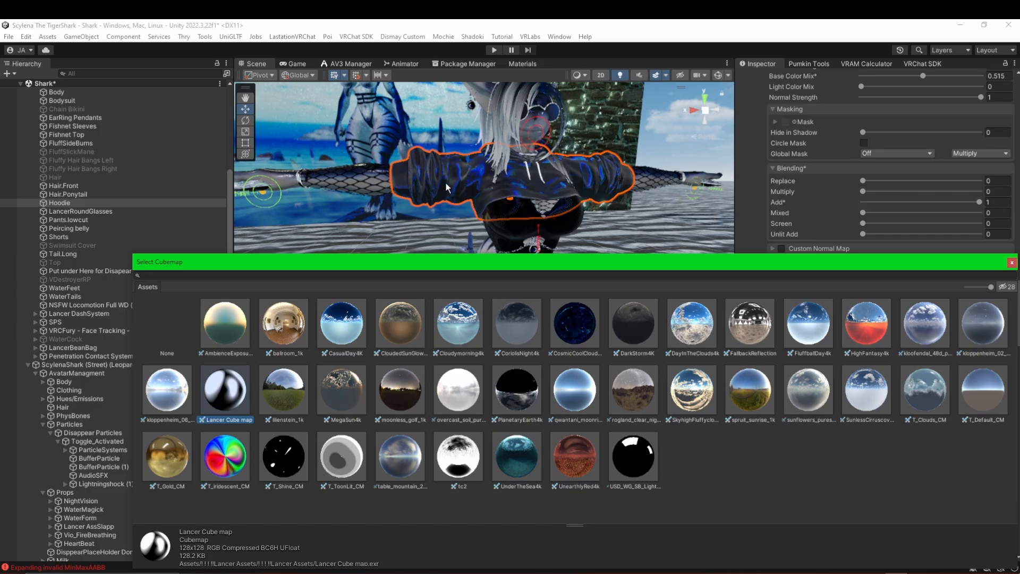
left_click(1013, 264)
scroll(523, 200, "up", 6)
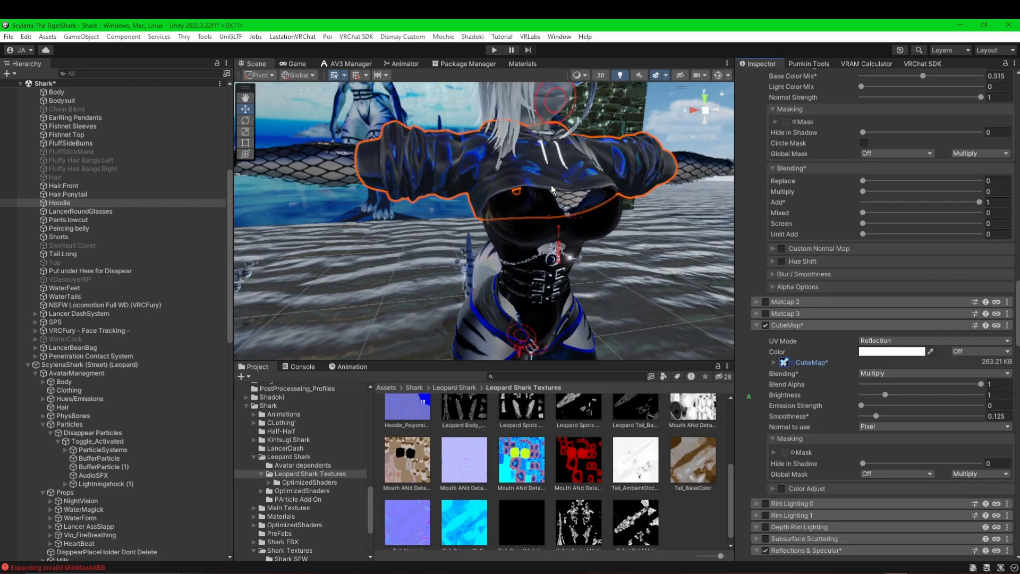
middle_click_drag(372, 139, 546, 252)
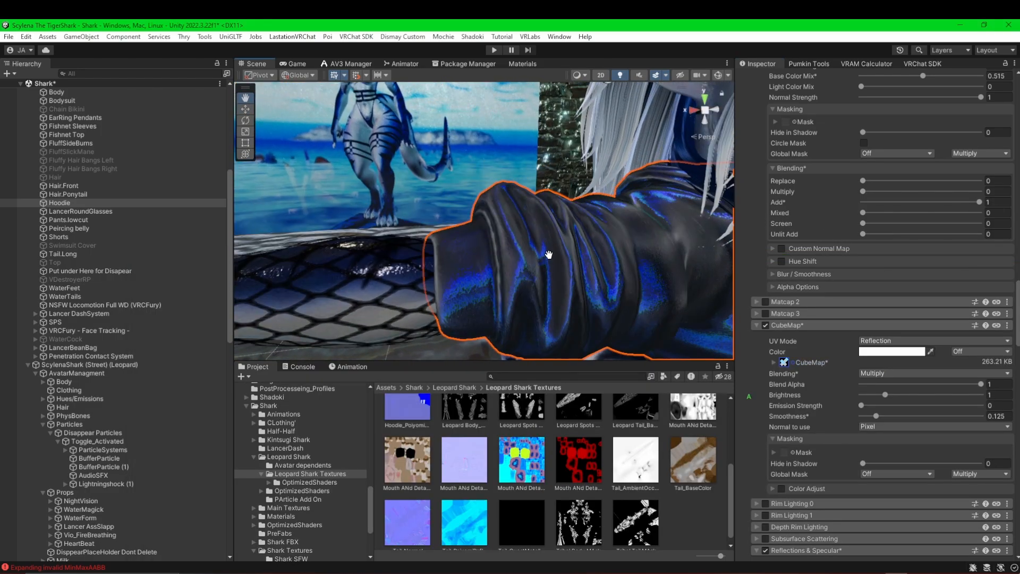
- Examine the hoodie's CubeMap reflections up close and from several angles, including against the rest of the blue-striped avatar's outfit
right_click_drag(547, 253, 658, 312)
middle_click_drag(518, 215, 569, 258)
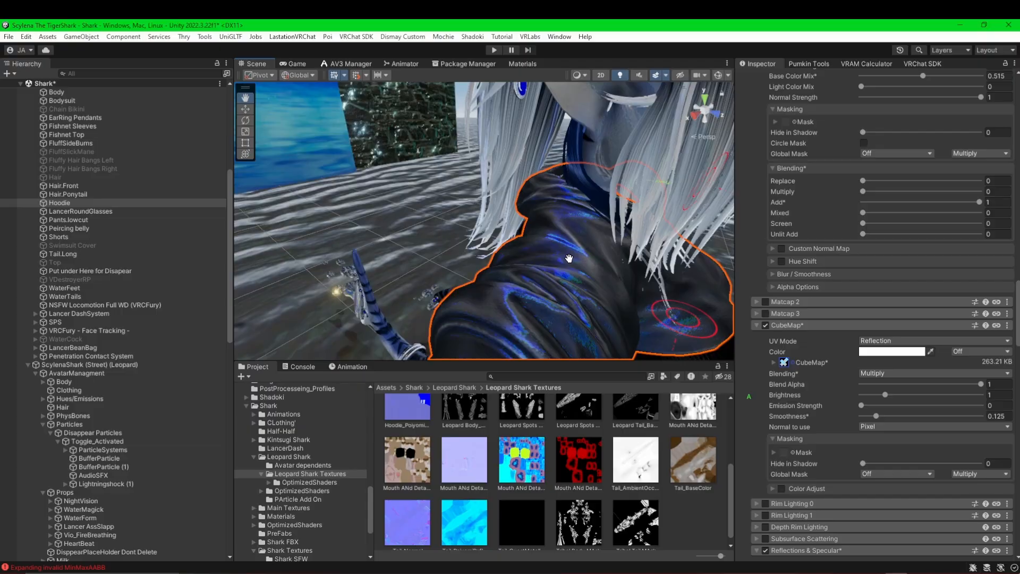
right_click_drag(569, 258, 462, 181)
middle_click_drag(462, 164, 504, 223)
right_click_drag(504, 223, 569, 208)
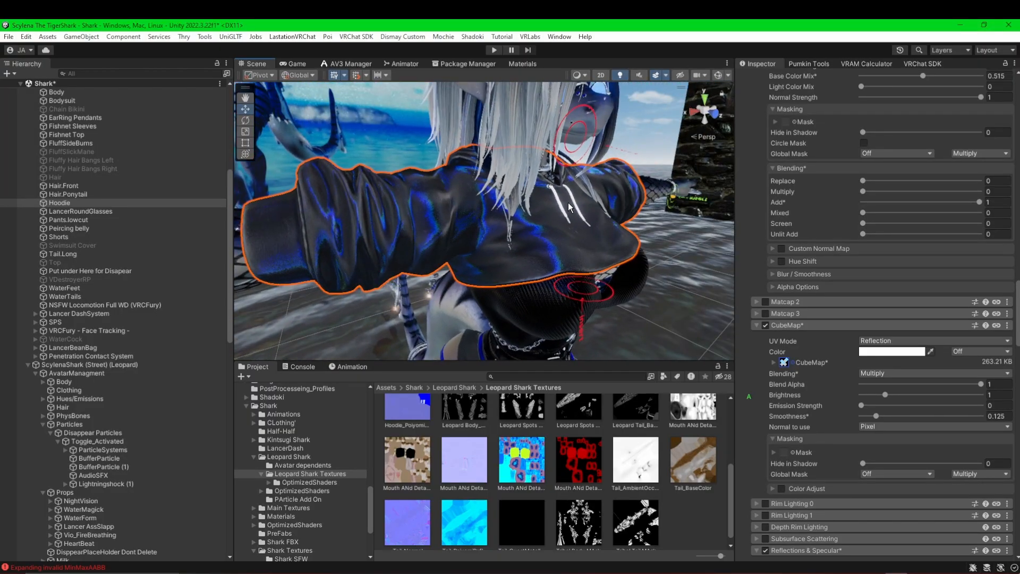
middle_click_drag(539, 217, 464, 207)
right_click_drag(558, 215, 508, 221)
middle_click_drag(508, 221, 412, 214)
right_click_drag(632, 223, 534, 228)
middle_click_drag(534, 227, 478, 216)
scroll(479, 216, "down", 5)
right_click_drag(481, 218, 698, 253)
right_click_drag(443, 258, 494, 257)
middle_click_drag(412, 262, 496, 247)
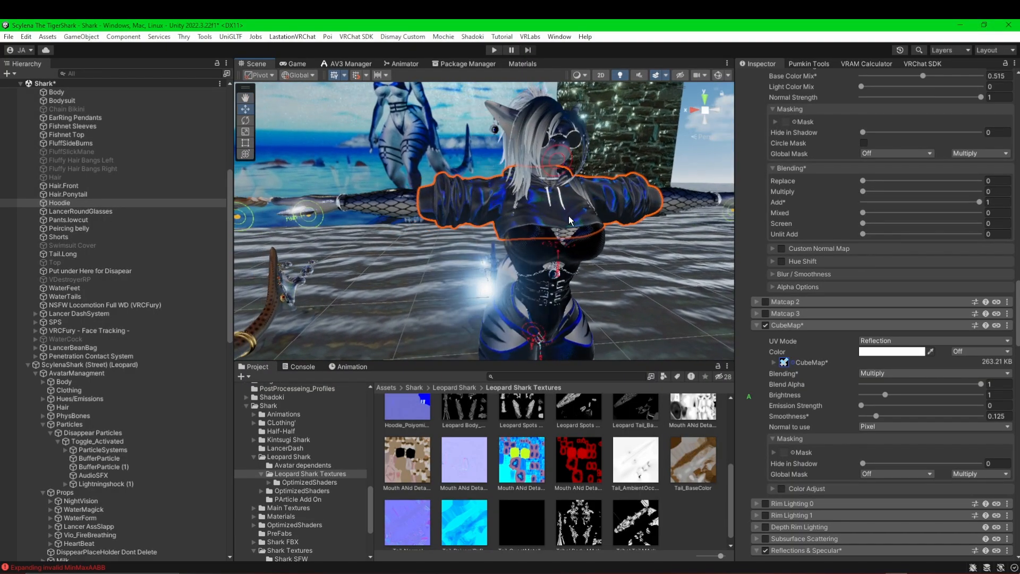
- Select the blue-striped avatar's Pants.lowcut, switch its Kian_pants material to the Poiyomi Toon shader and expand the material's settings
right_click_drag(514, 254, 529, 284)
middle_click_drag(518, 285, 534, 251)
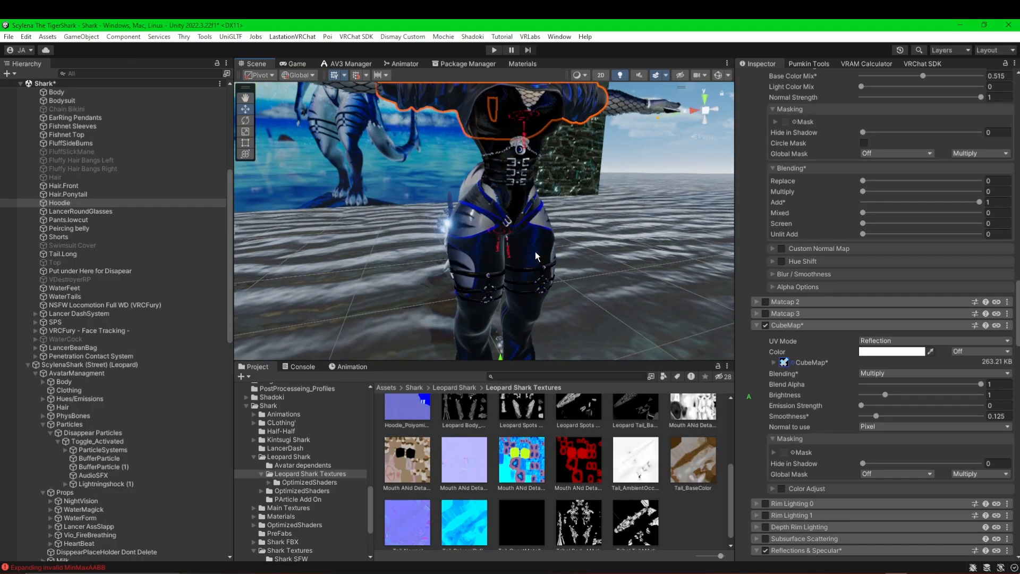
left_click(534, 251)
left_click(535, 251)
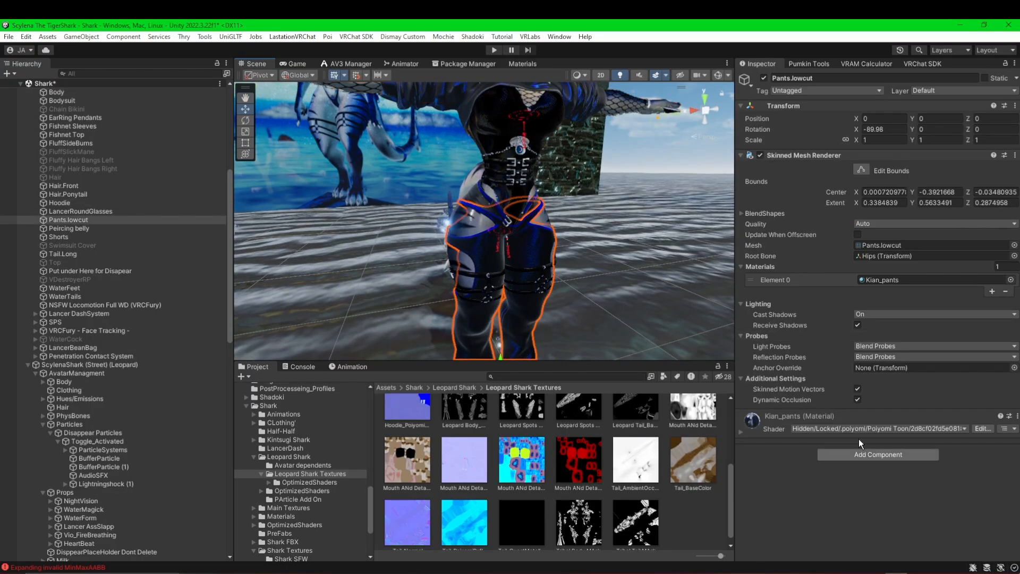
left_click(909, 425)
left_click(885, 245)
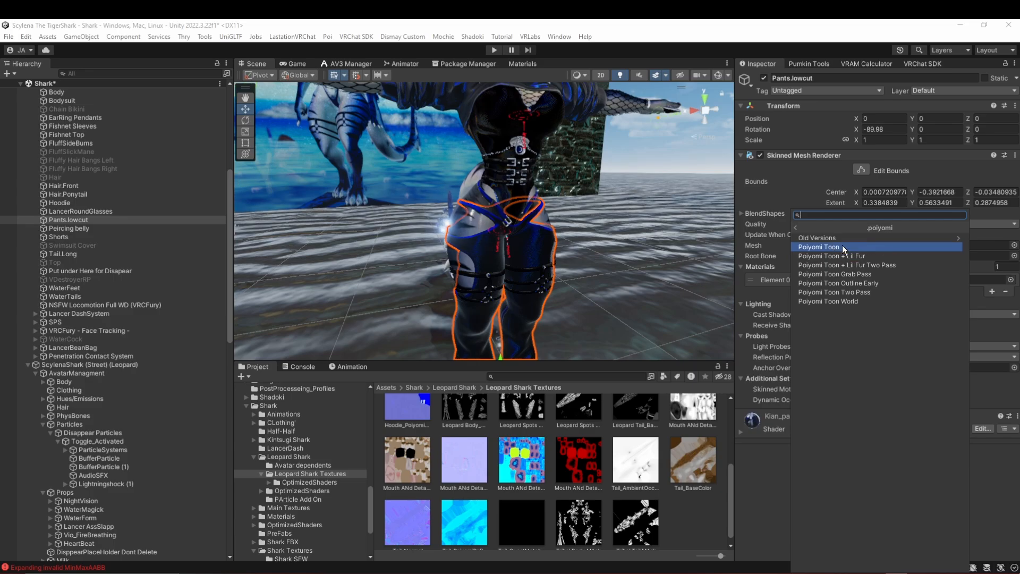
left_click(843, 246)
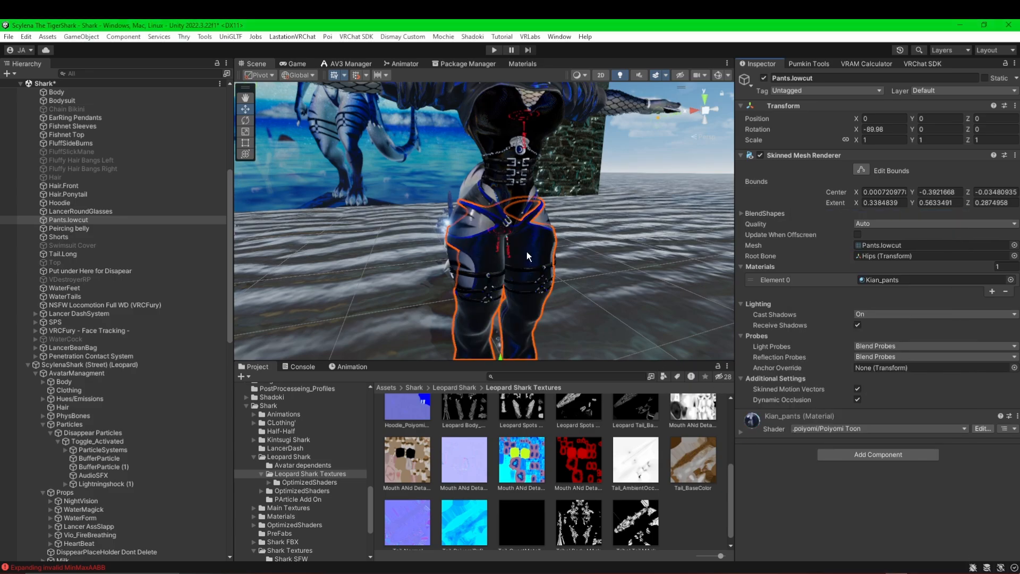
scroll(535, 251, "up", 4)
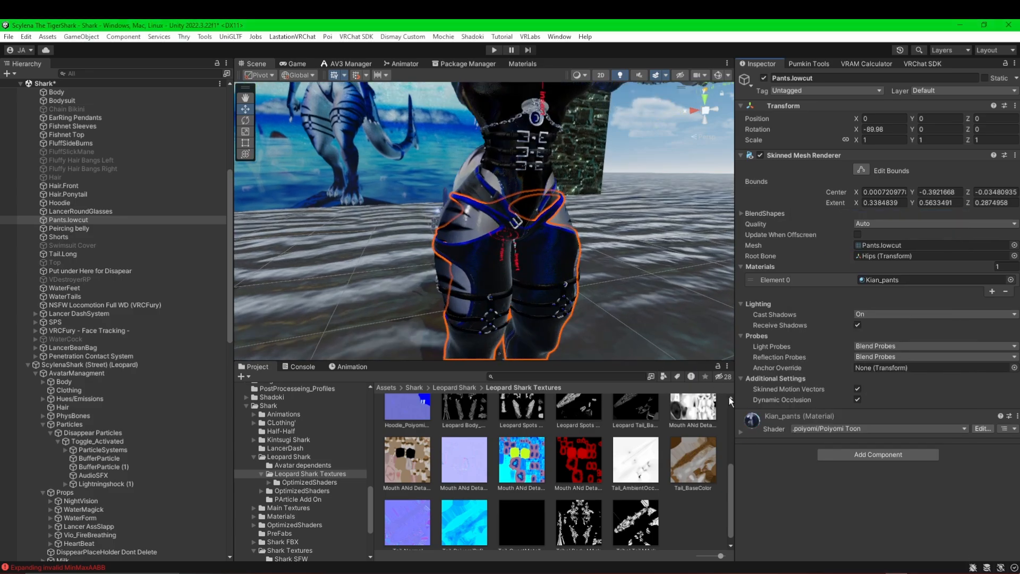
left_click(739, 431)
scroll(884, 411, "down", 5)
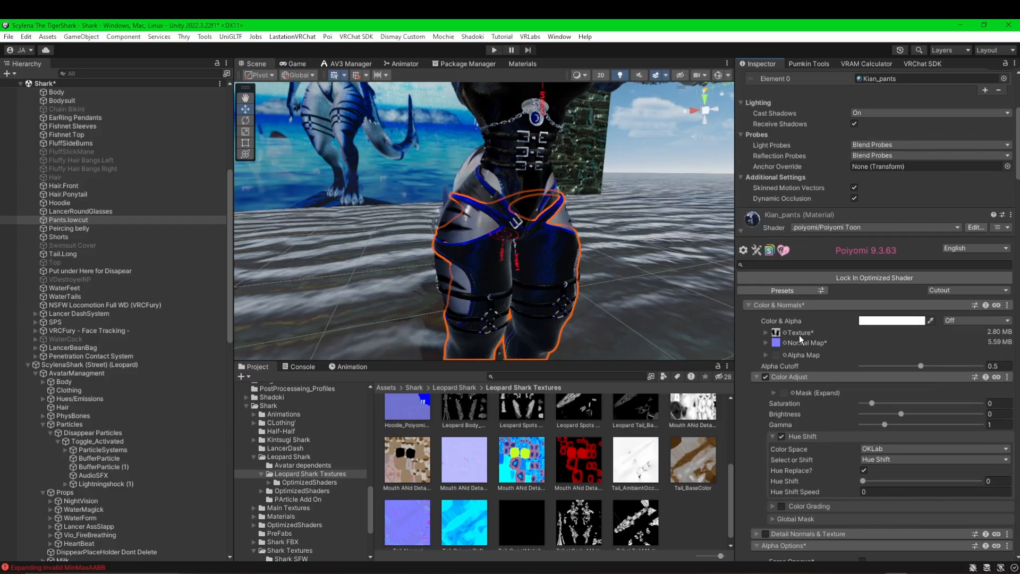
- Look through the Leopard Shark Textures folder for textures relating to the pants
scroll(589, 475, "up", 4)
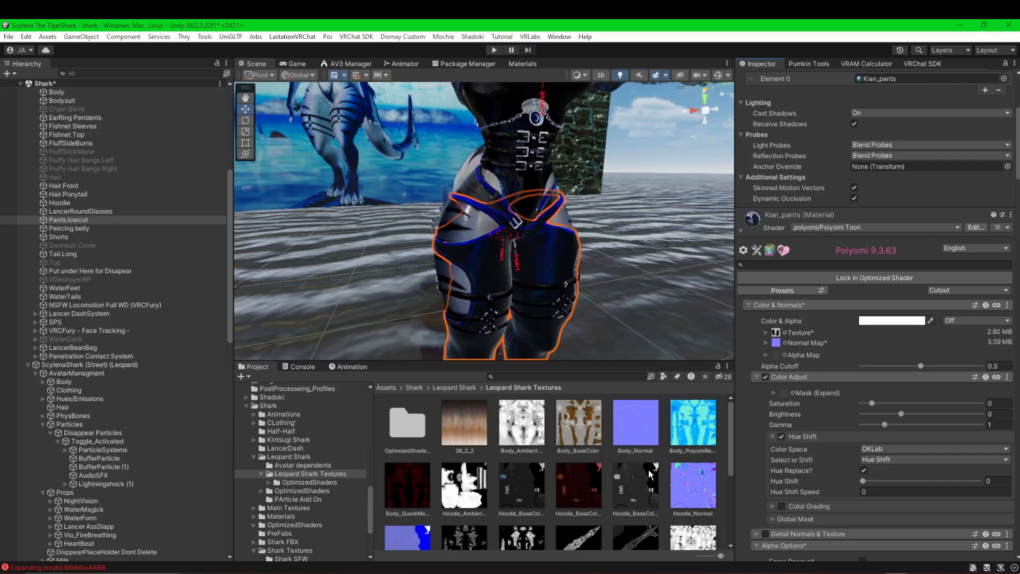
scroll(611, 476, "down", 2)
scroll(610, 481, "down", 2)
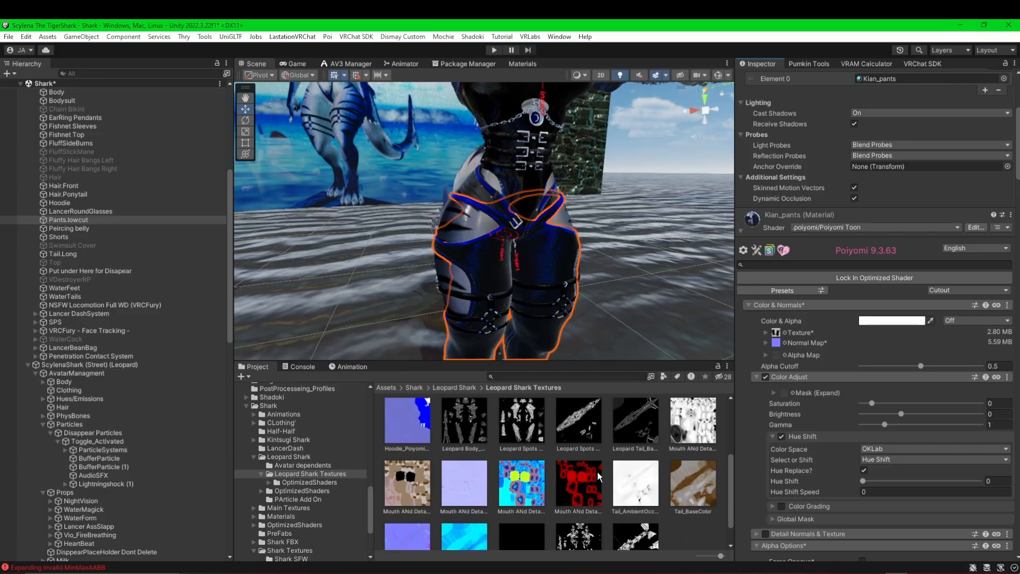
scroll(587, 481, "down", 1)
scroll(591, 477, "up", 5)
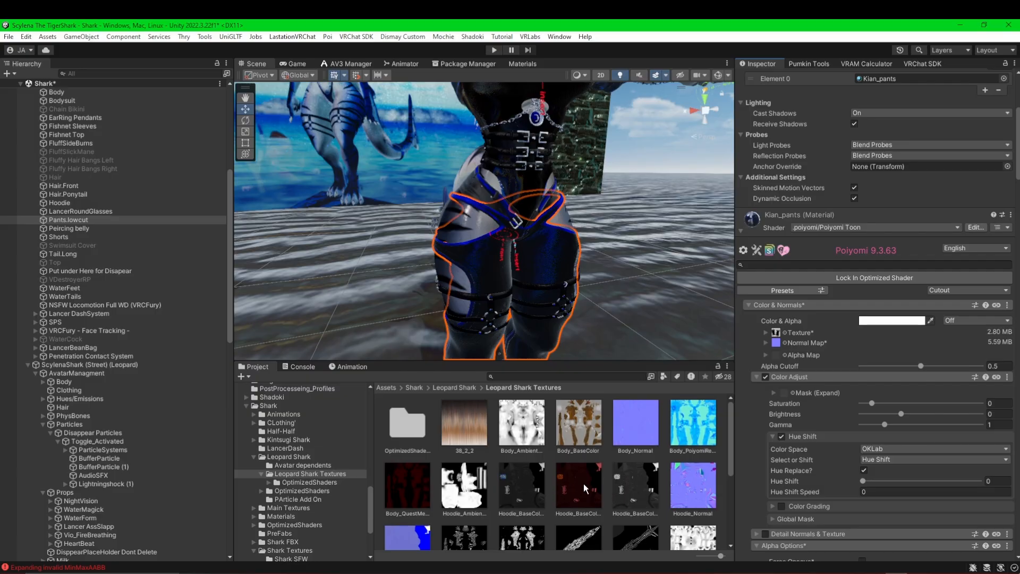
scroll(583, 483, "down", 5)
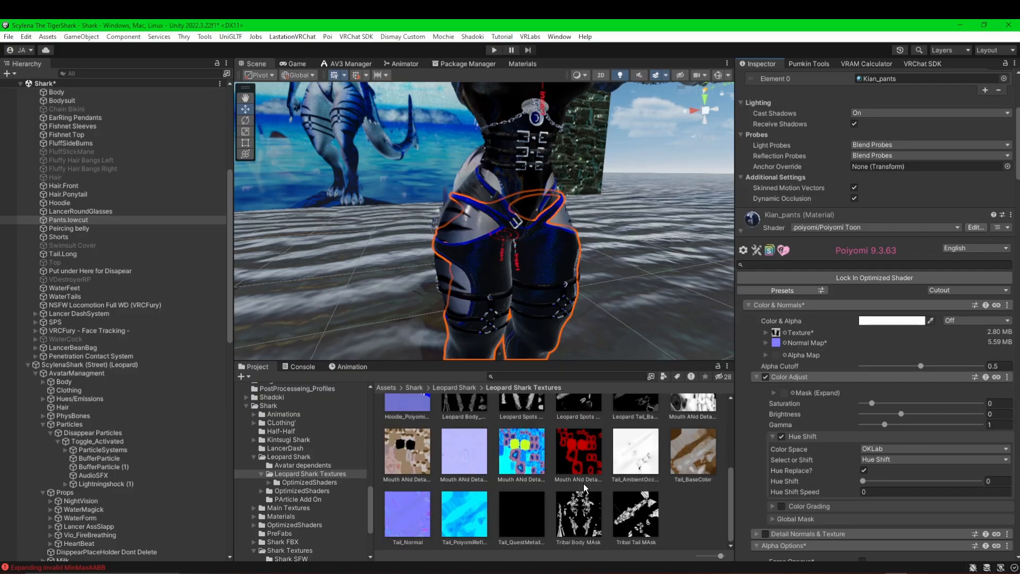
scroll(583, 483, "up", 2)
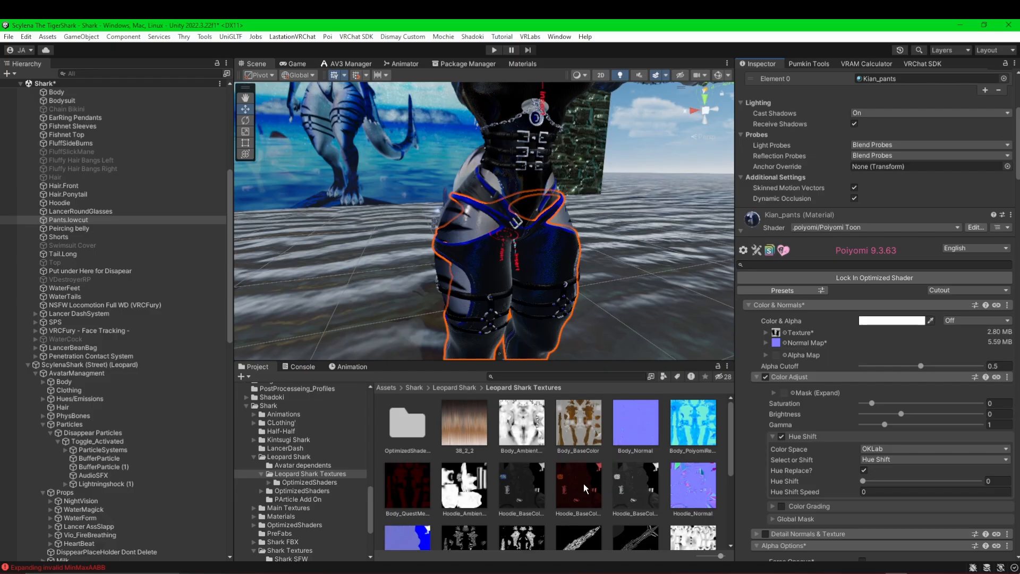
- Select the leopard avatar's pants and examine the color, lighting and Matcap 0 settings of their Kian_pants material
middle_click_drag(276, 330, 407, 202)
scroll(407, 200, "down", 6)
middle_click_drag(376, 301, 503, 318)
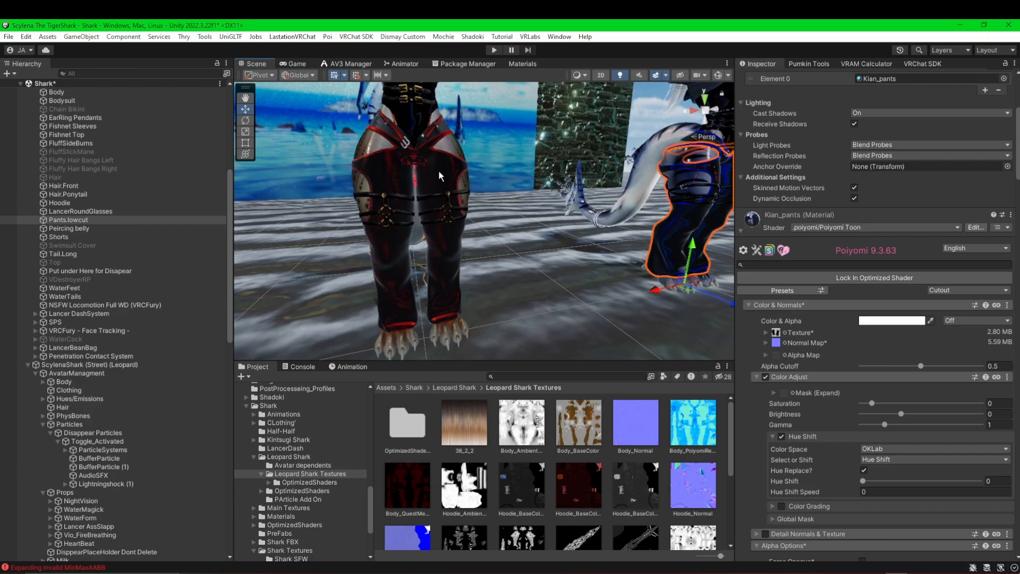
left_click(438, 170)
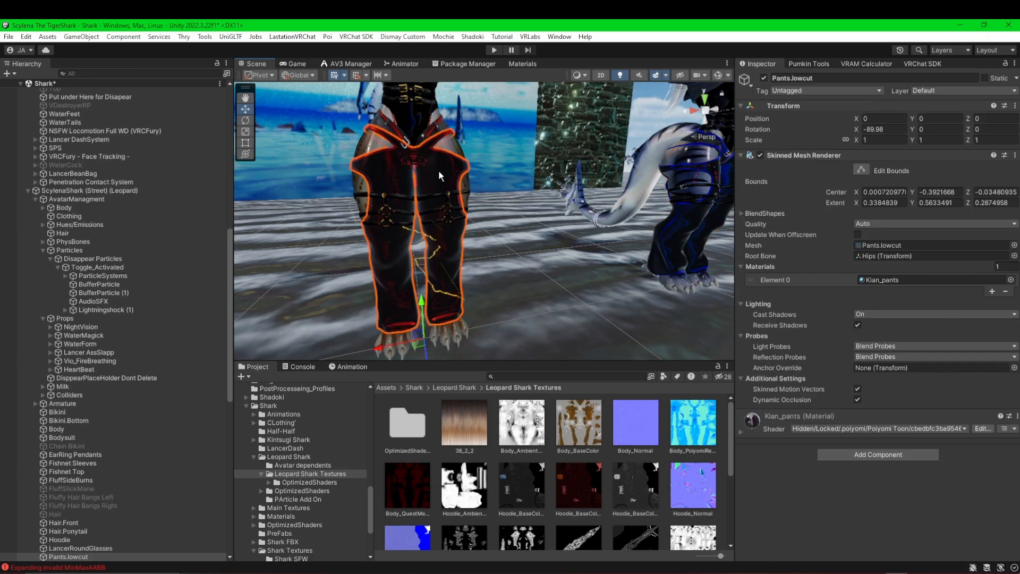
scroll(802, 439, "down", 3)
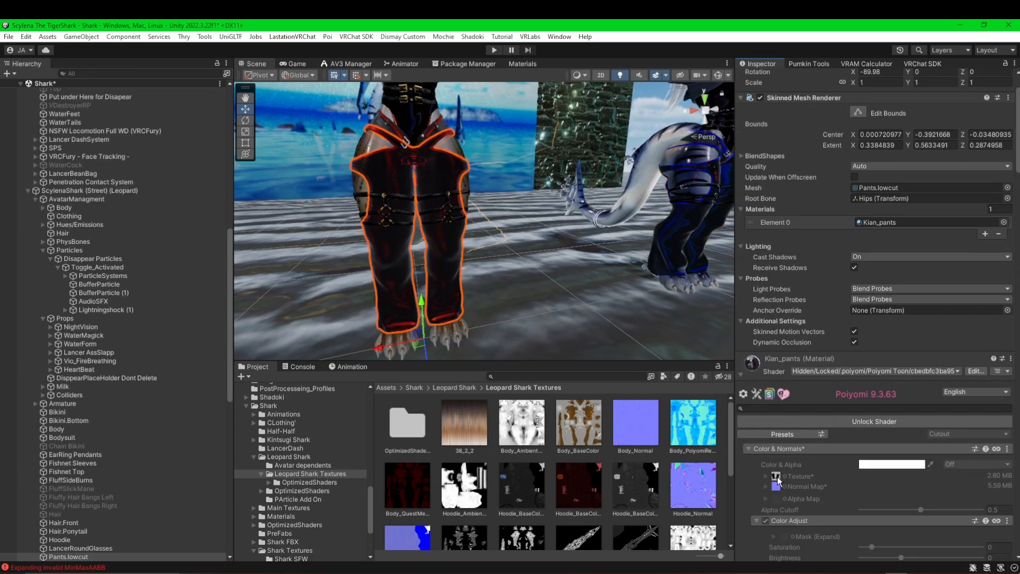
scroll(876, 445, "down", 20)
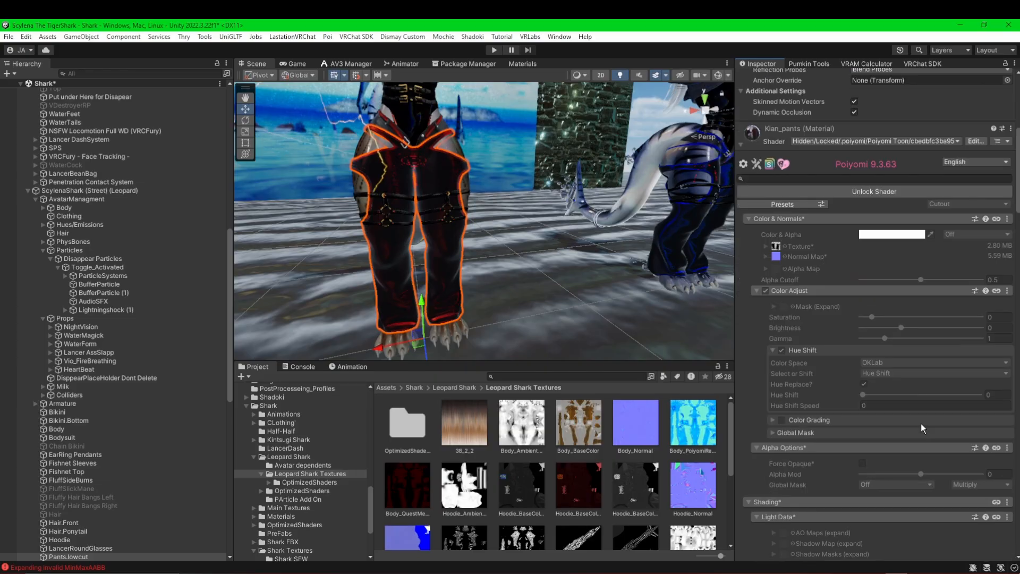
scroll(920, 423, "down", 15)
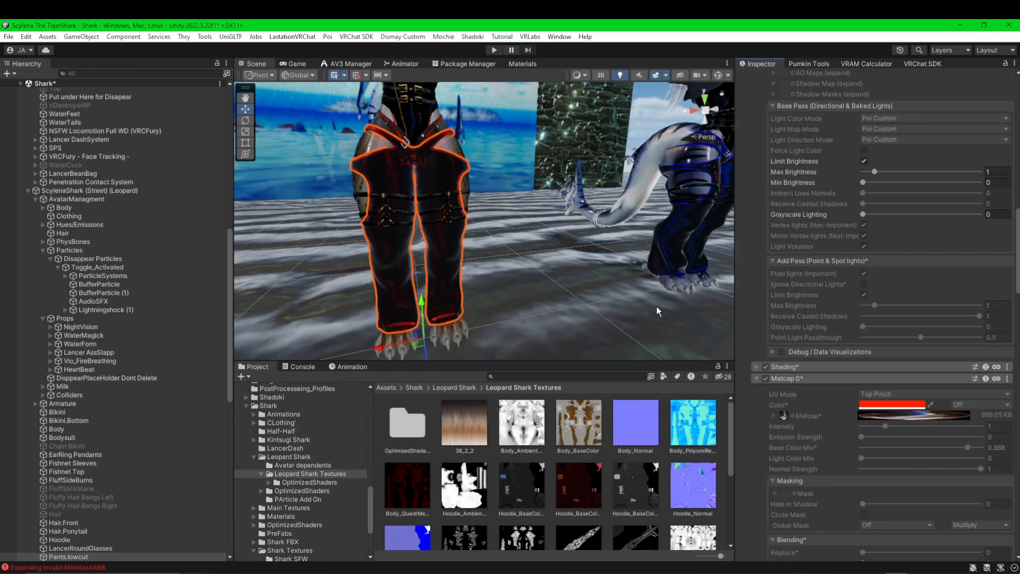
- Return to the blue-striped avatar and select its Pants.lowcut for material editing
middle_click_drag(655, 306, 371, 298)
scroll(442, 319, "up", 4)
middle_click_drag(442, 318, 452, 232)
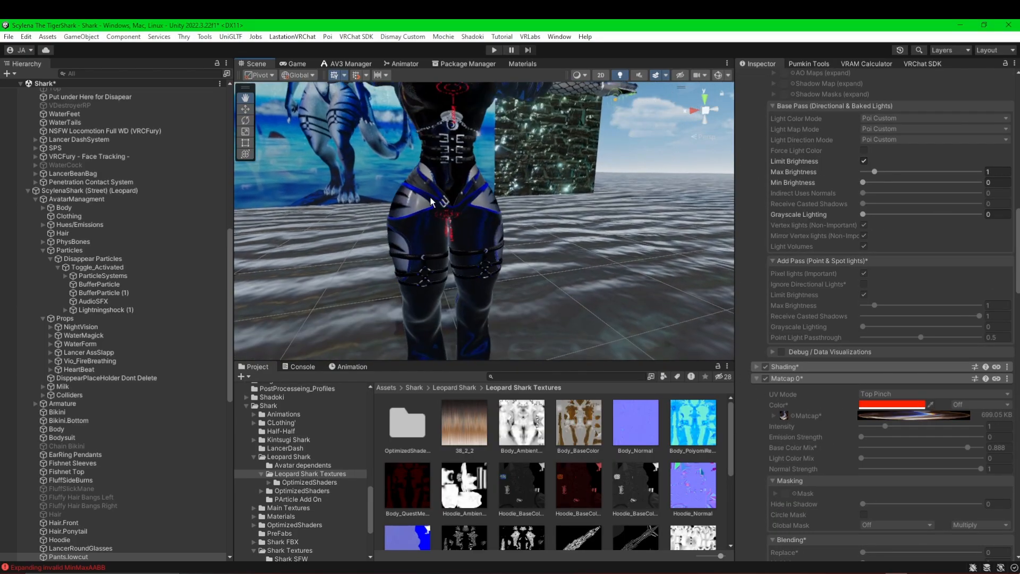
scroll(453, 229, "up", 3)
scroll(463, 226, "up", 1)
left_click(477, 222)
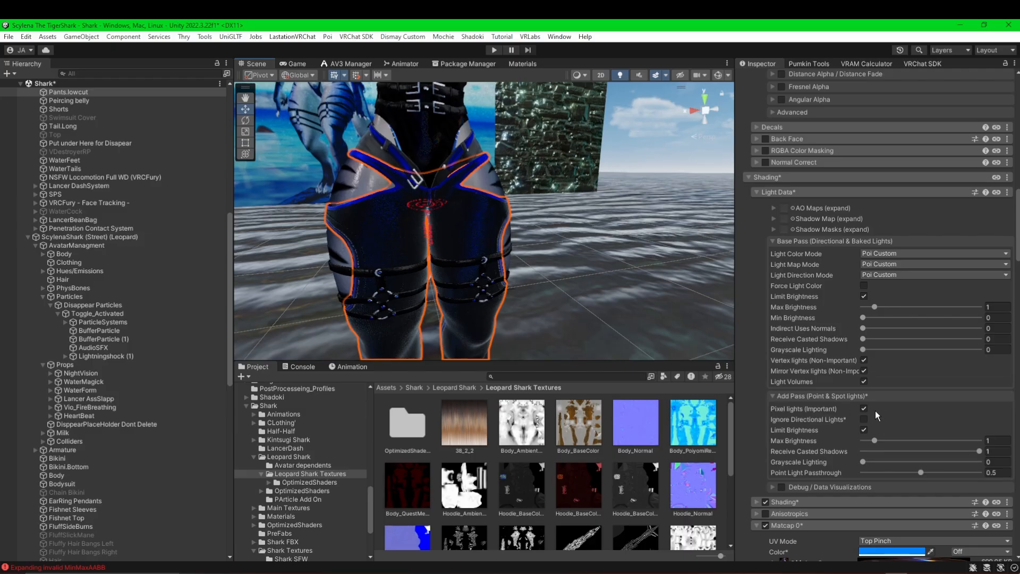
- Try the red color FF2D00 on Matcap 0 of the blue-striped avatar's pants material and undo it
scroll(875, 415, "down", 12)
left_click(881, 292)
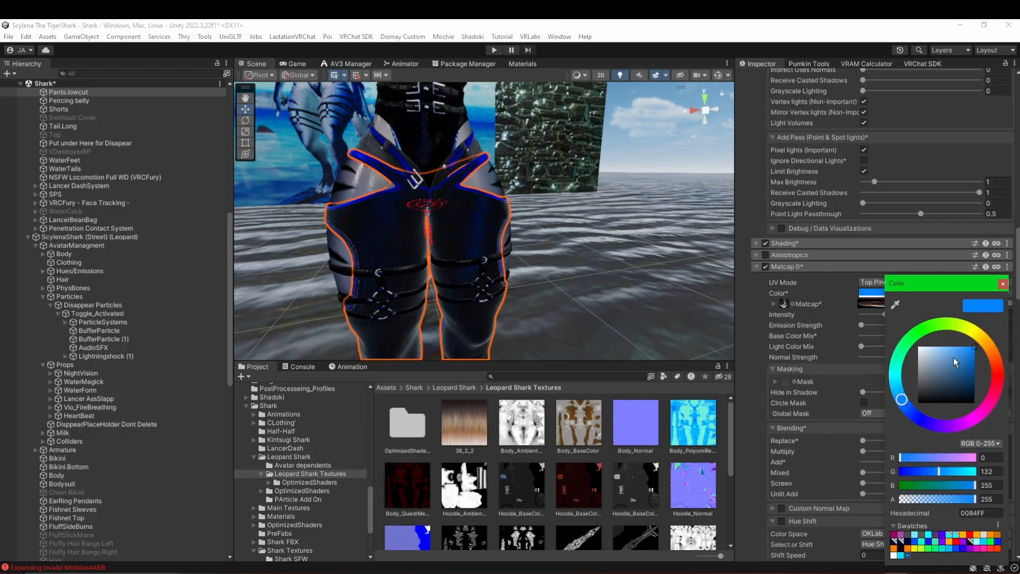
left_click(996, 366)
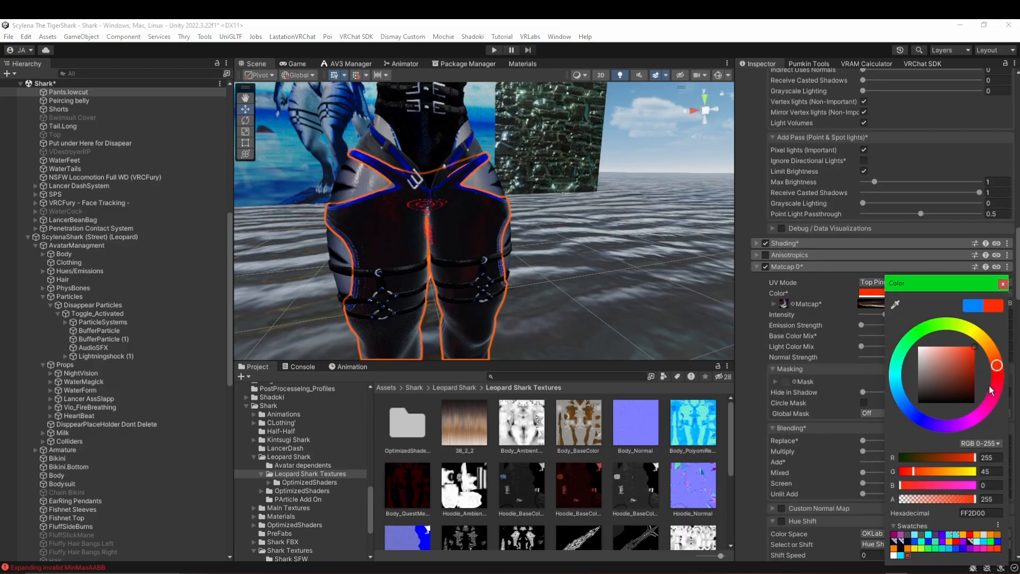
left_click(753, 381)
scroll(868, 386, "down", 10)
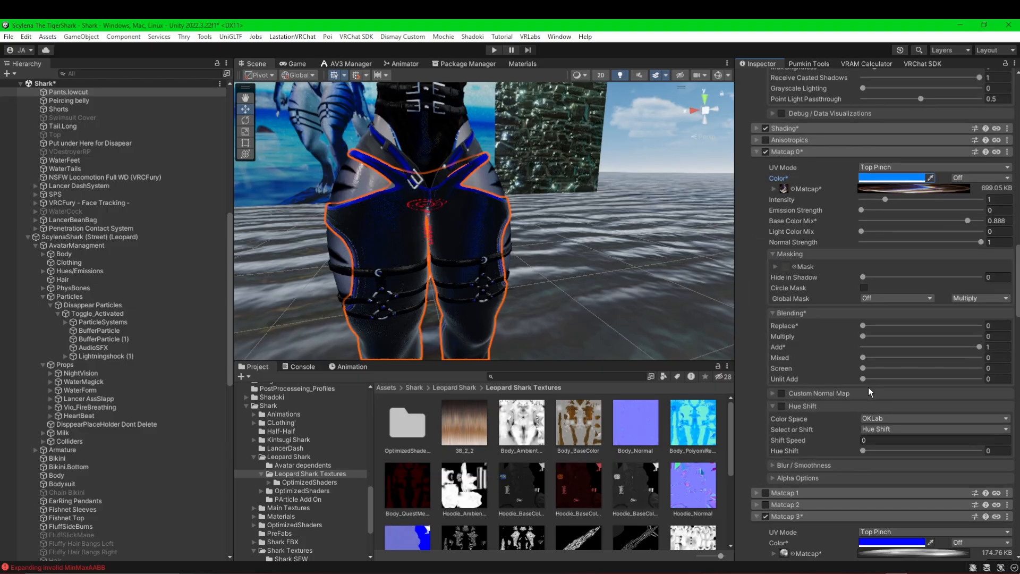
- Try the red color FF1300 on Matcap 3 of the pants material and undo it
left_click(903, 427)
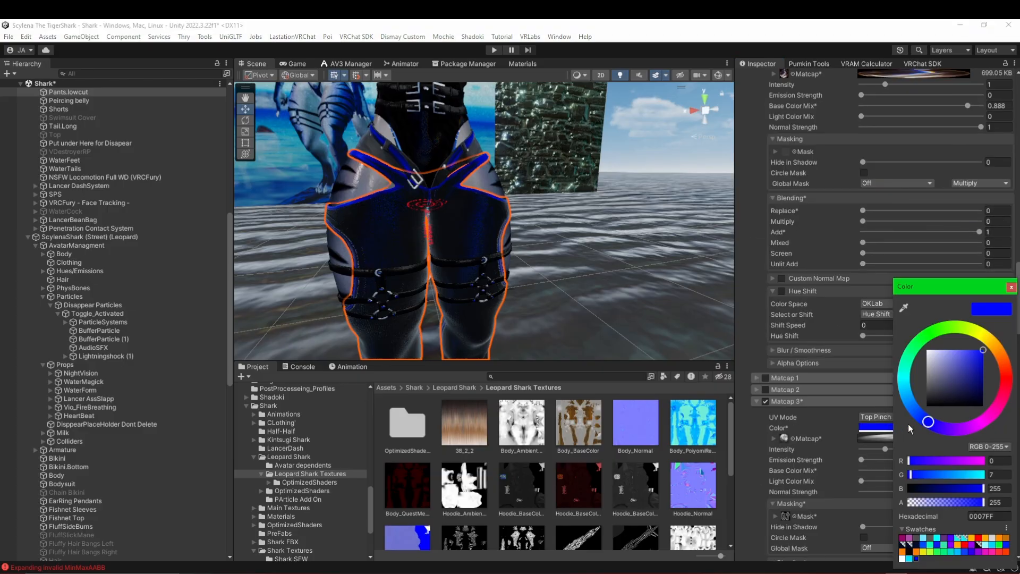
left_click(1009, 378)
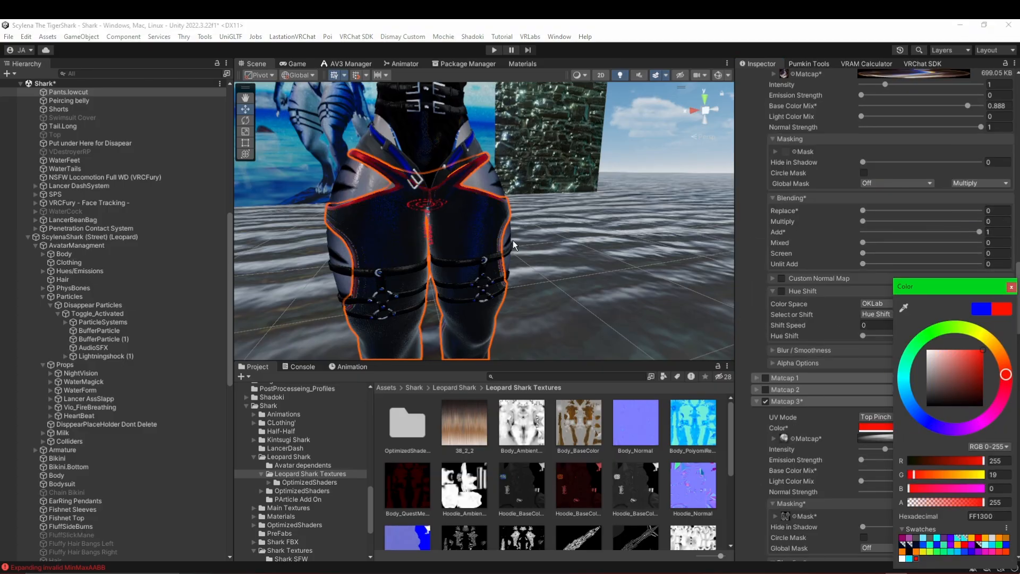
key("ctrl+z")
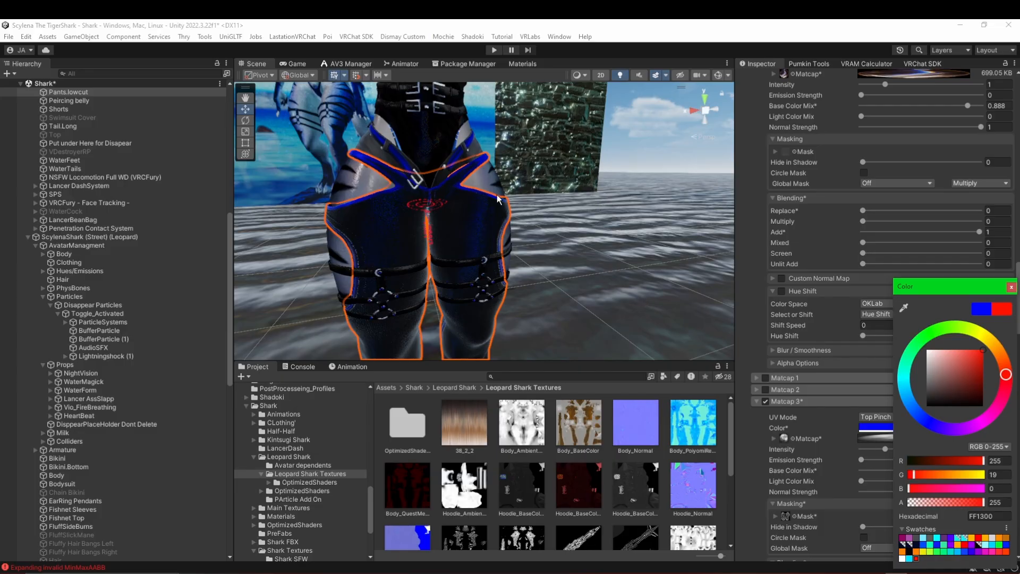
scroll(748, 299, "down", 2)
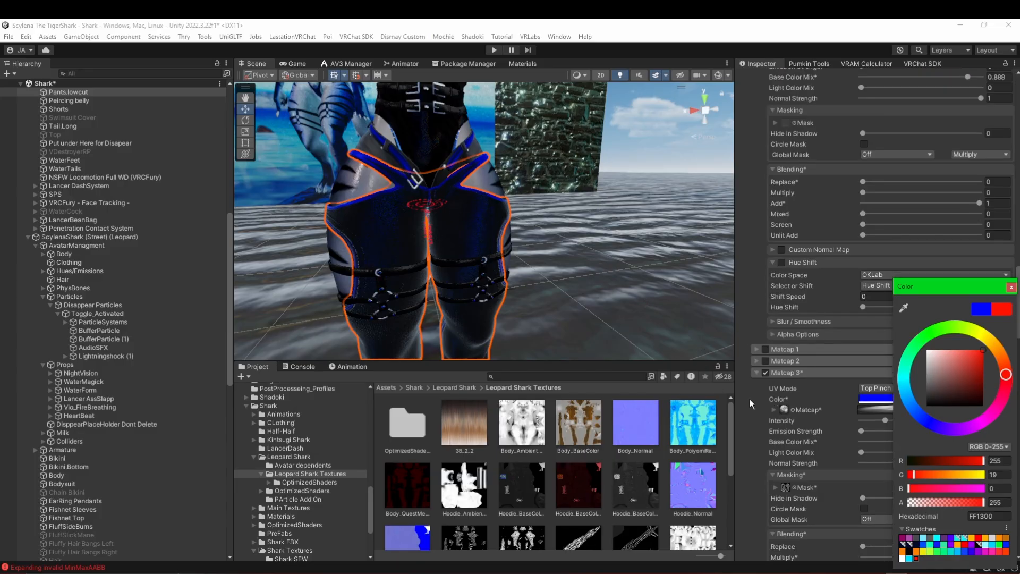
left_click(757, 432)
- Paste the copied CubeMap settings into the pants material's CubeMap section and assign the Lancer Cube map texture there
scroll(758, 432, "down", 10)
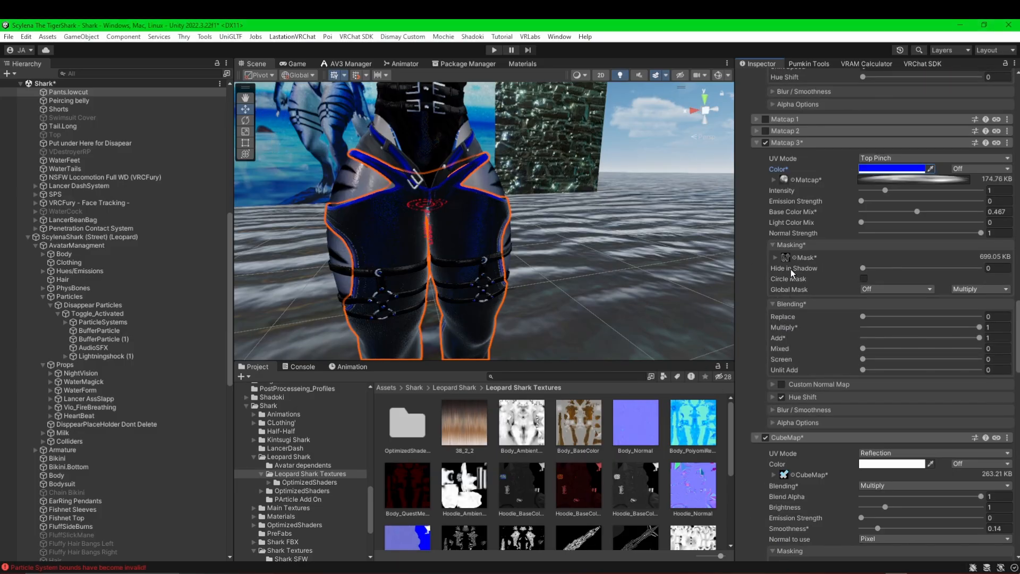
scroll(832, 410, "down", 3)
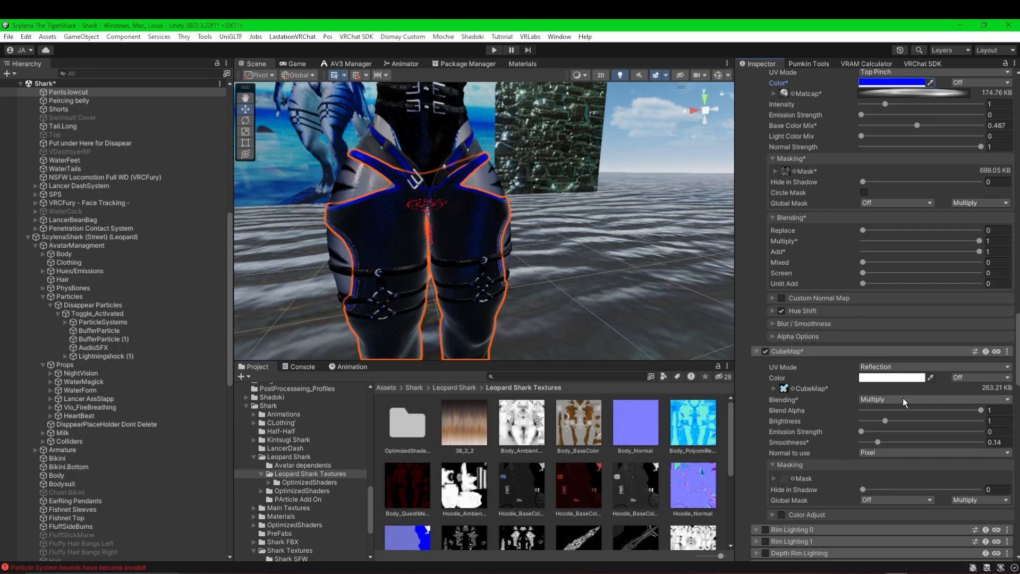
left_click(943, 399)
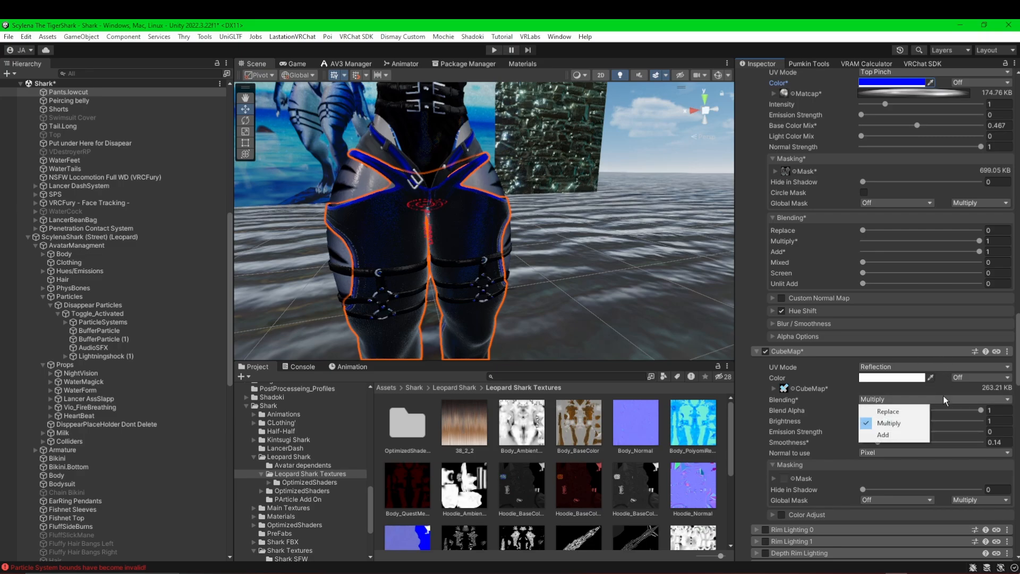
left_click(940, 390)
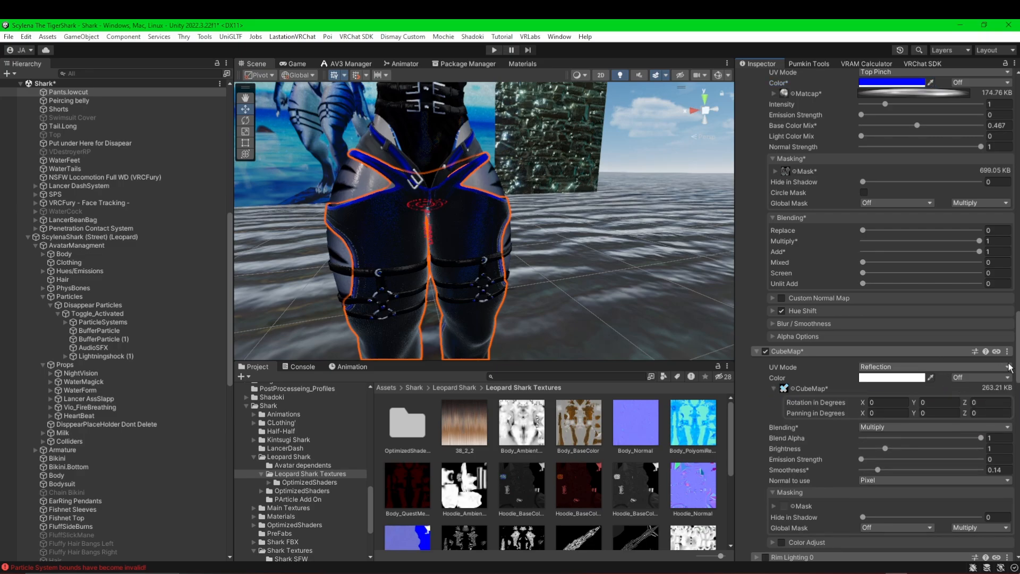
left_click(1006, 351)
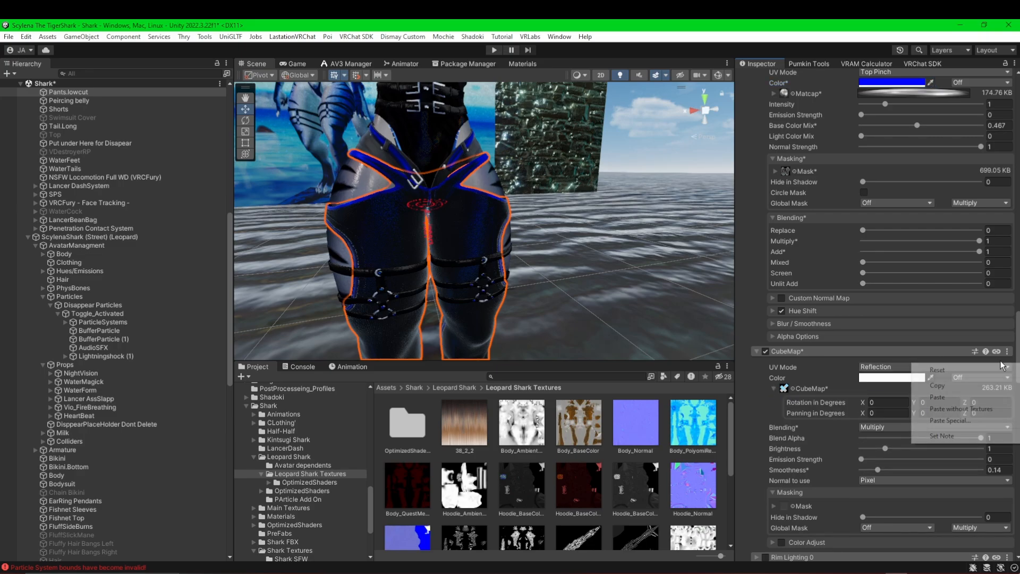
left_click(968, 400)
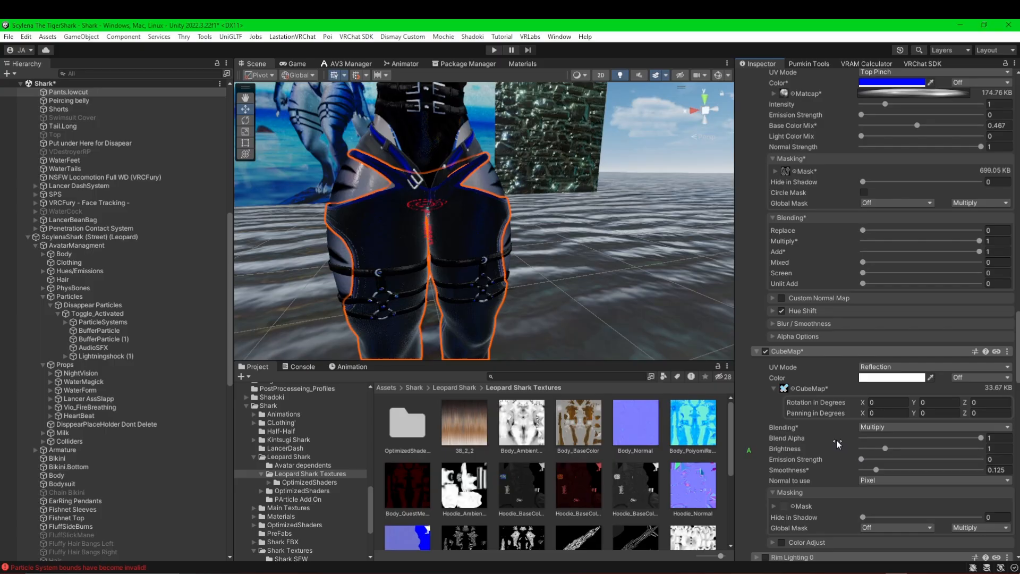
left_click(793, 389)
left_click(232, 391)
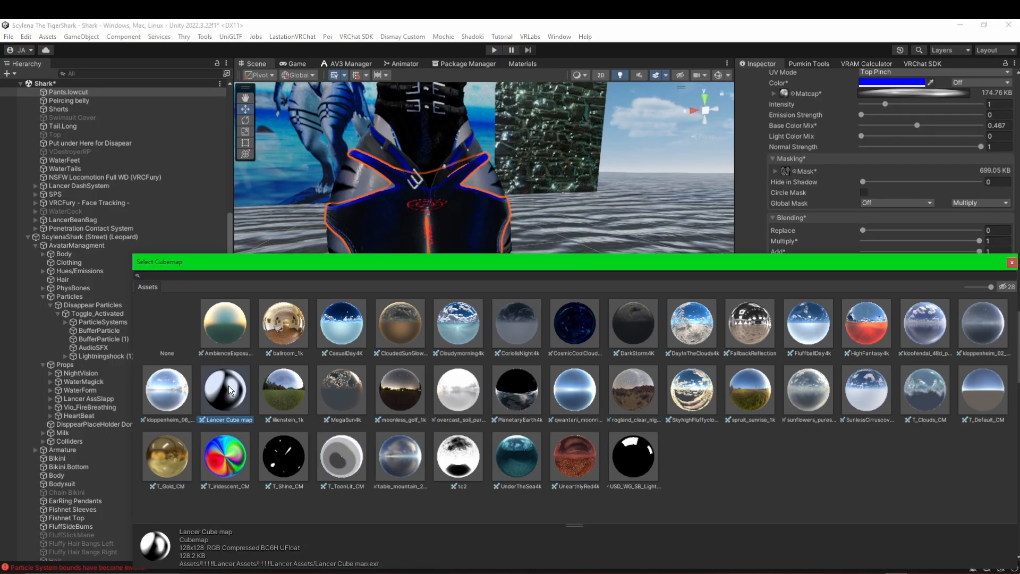
- Close the cubemap picker and examine the reflections on the blue-striped avatar's pants, legs and body from several angles
left_click(1010, 264)
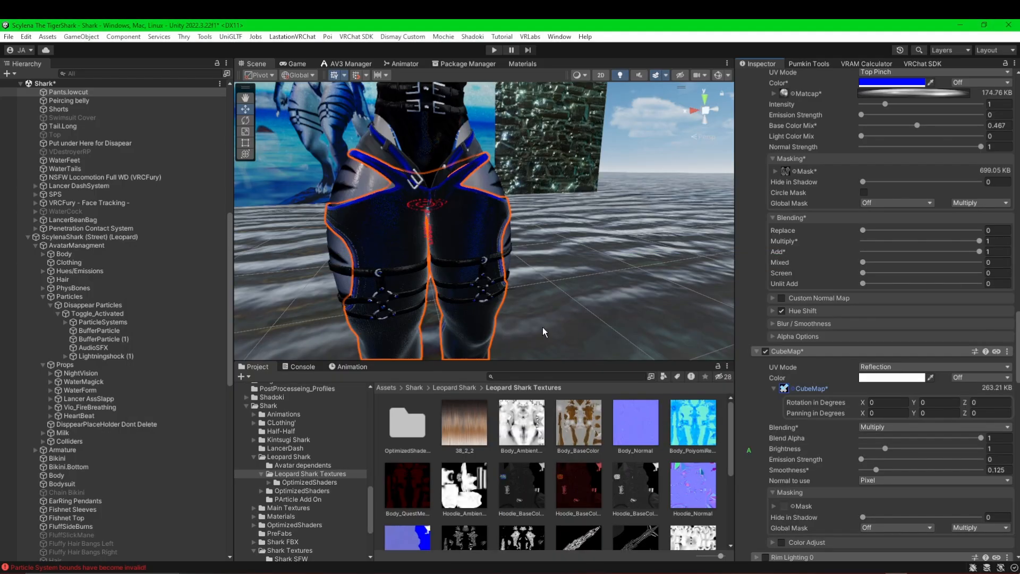
middle_click_drag(488, 292, 608, 237)
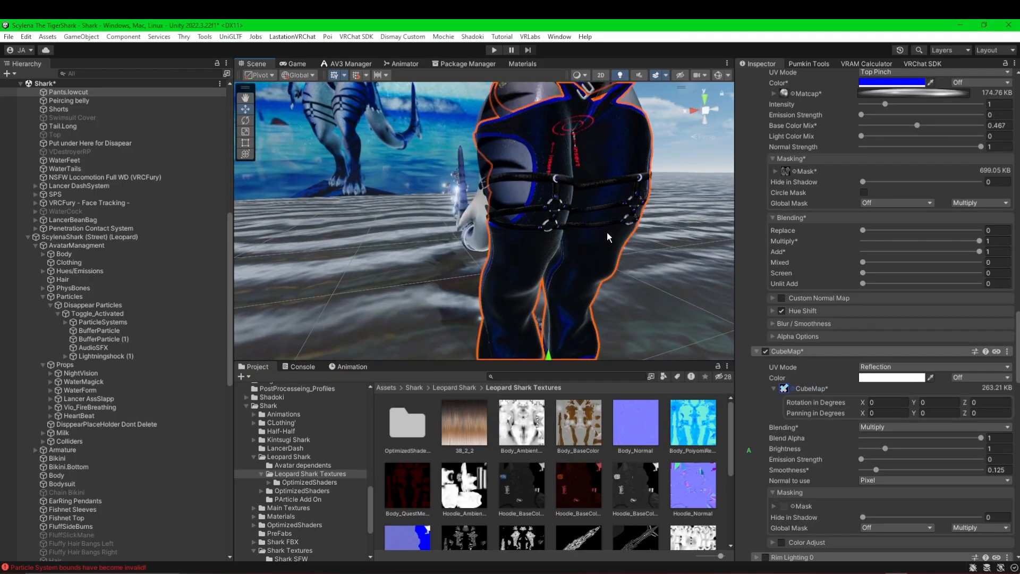
left_click_drag(472, 255, 567, 264, "alt")
middle_click_drag(510, 239, 616, 289)
left_click_drag(616, 289, 448, 263, "alt")
left_click(470, 247)
left_click(470, 247)
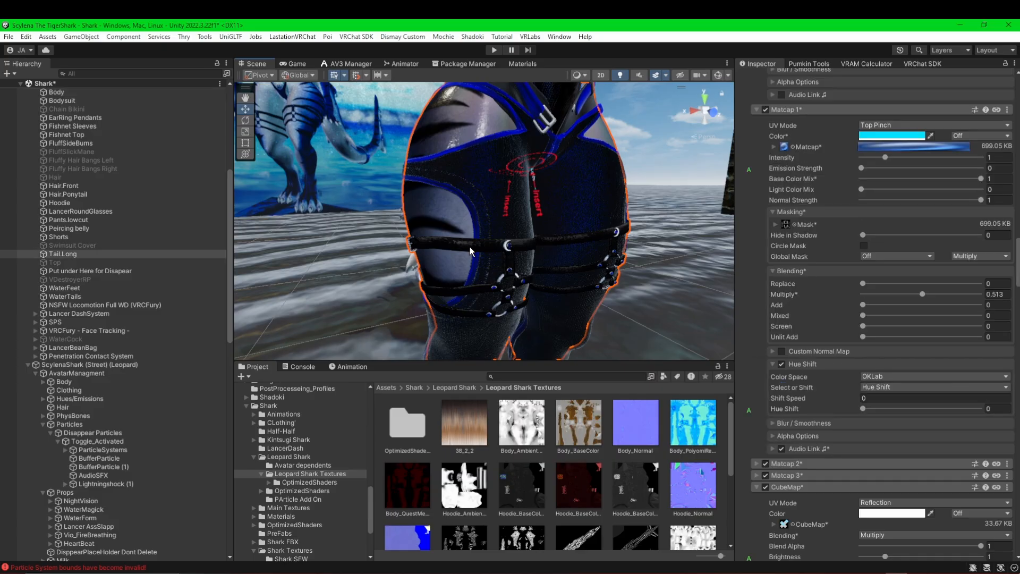
left_click(470, 247)
left_click(469, 246)
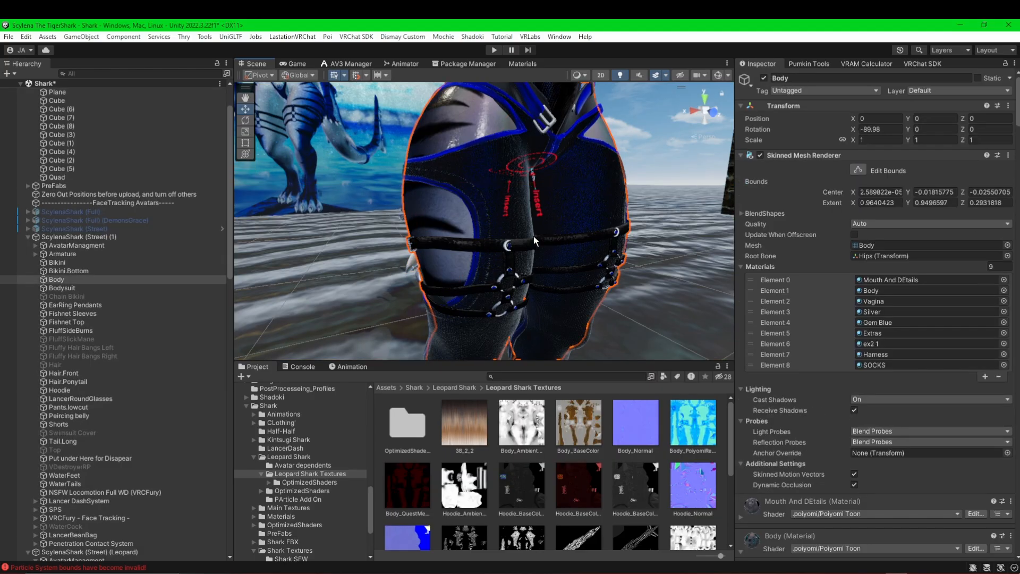
left_click(516, 219)
scroll(516, 219, "down", 3)
middle_click_drag(498, 225, 494, 276)
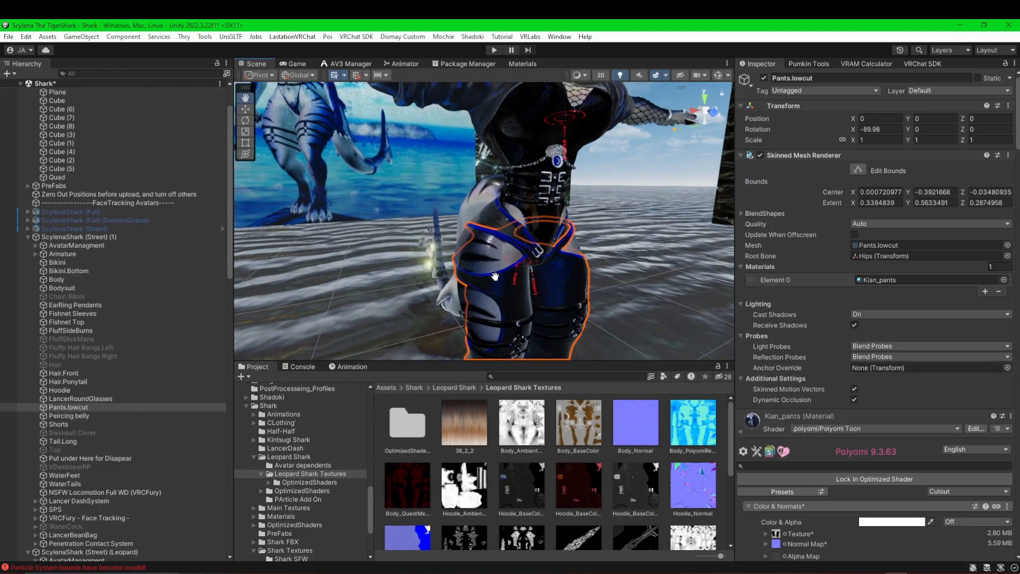
left_click_drag(494, 276, 598, 287, "alt")
left_click_drag(510, 284, 393, 245, "alt")
- Select the blue-striped avatar's Tail.Long and switch its Tail material to the .poiyomi/Poiyomi Toon shader for editing
left_click(396, 246)
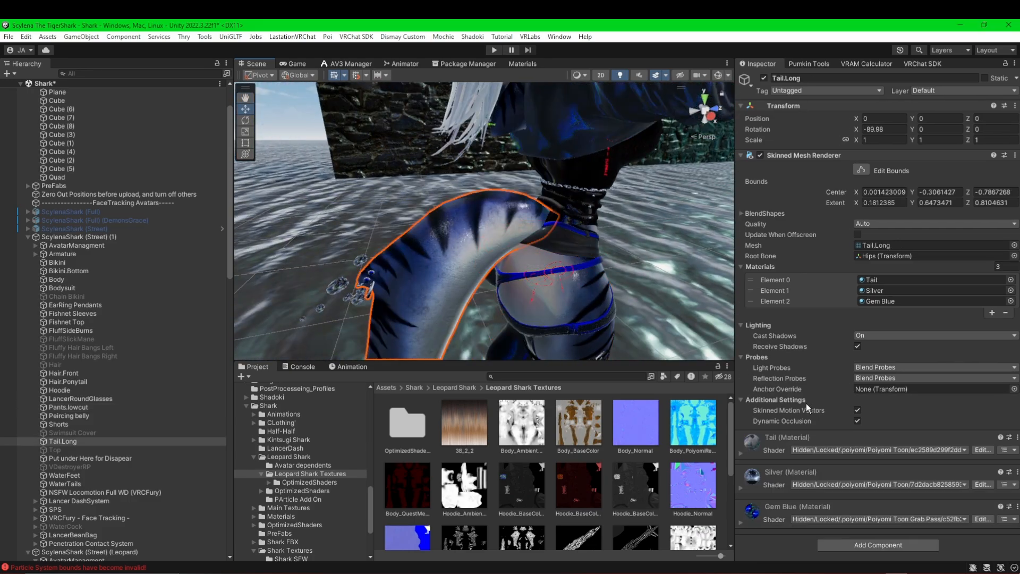
left_click(742, 454)
left_click(899, 453)
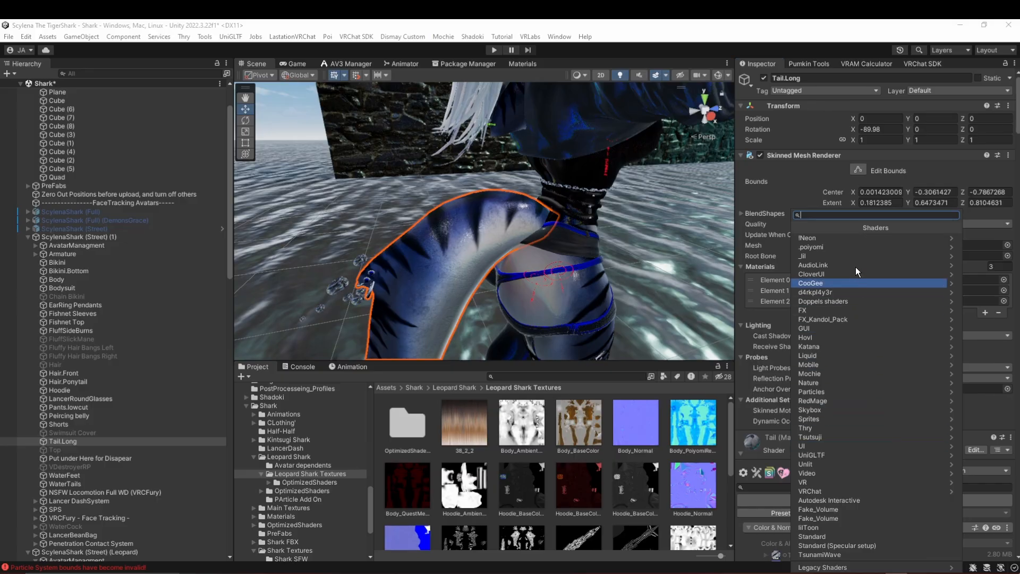
left_click(849, 247)
left_click(852, 248)
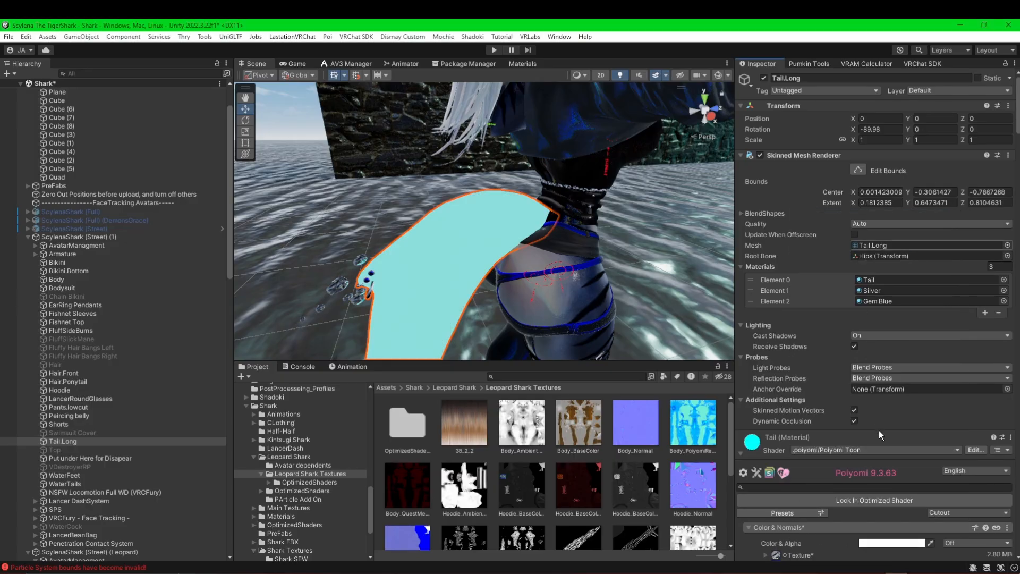
scroll(988, 351, "down", 10)
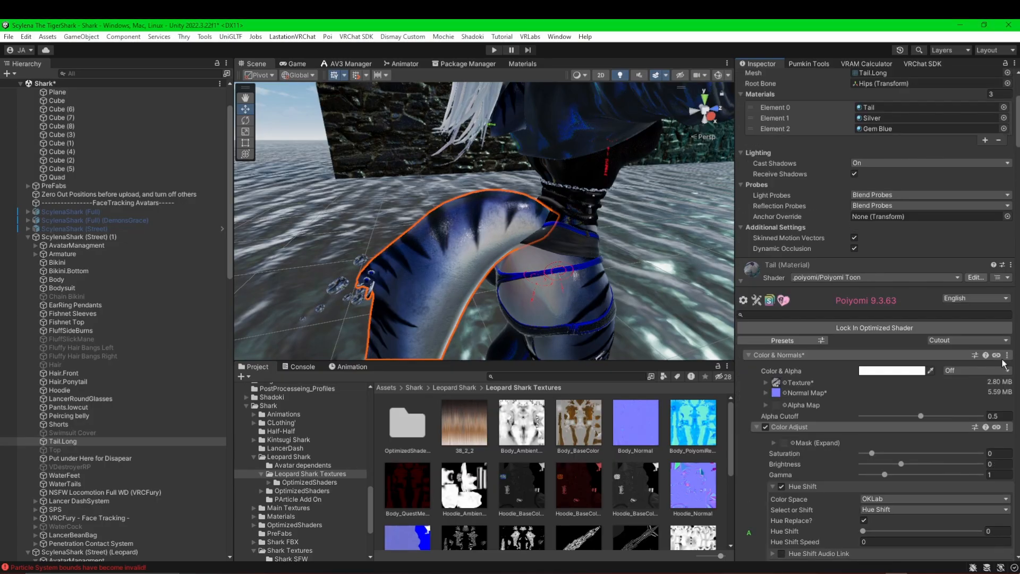
- Paste the copied CubeMap settings into the CubeMap section of the Tail material
scroll(1004, 363, "down", 15)
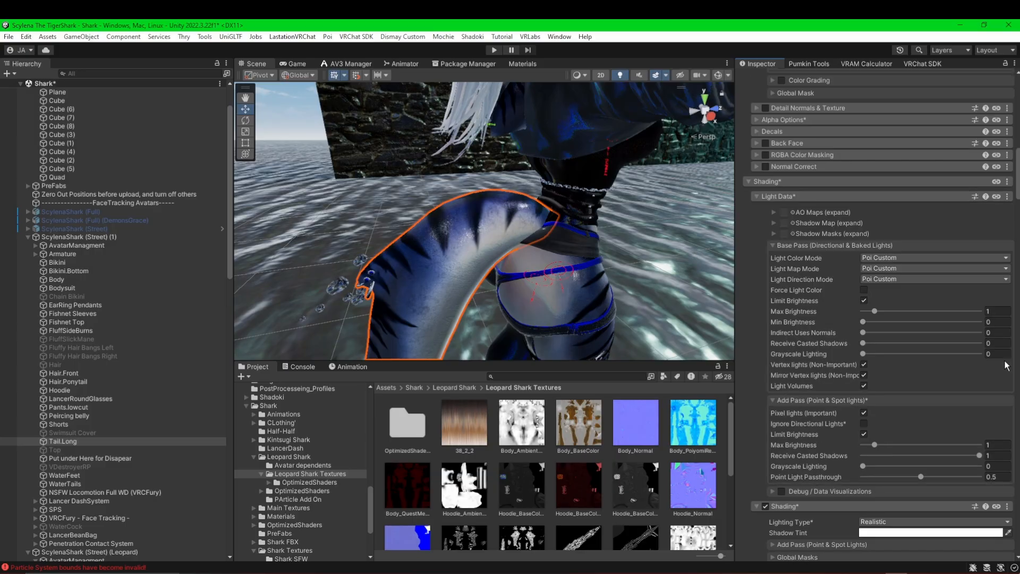
scroll(1002, 377, "down", 5)
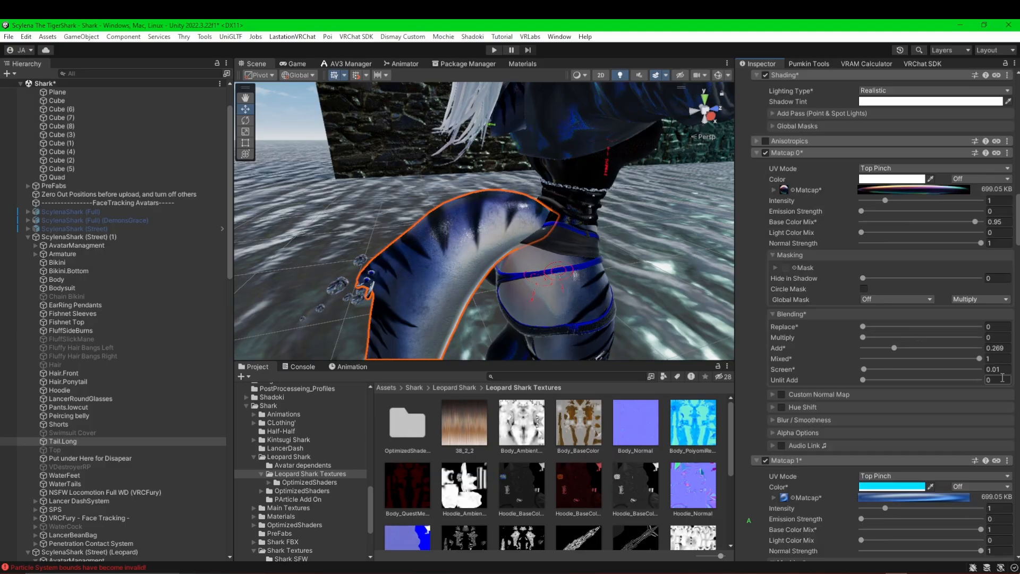
scroll(1002, 378, "down", 15)
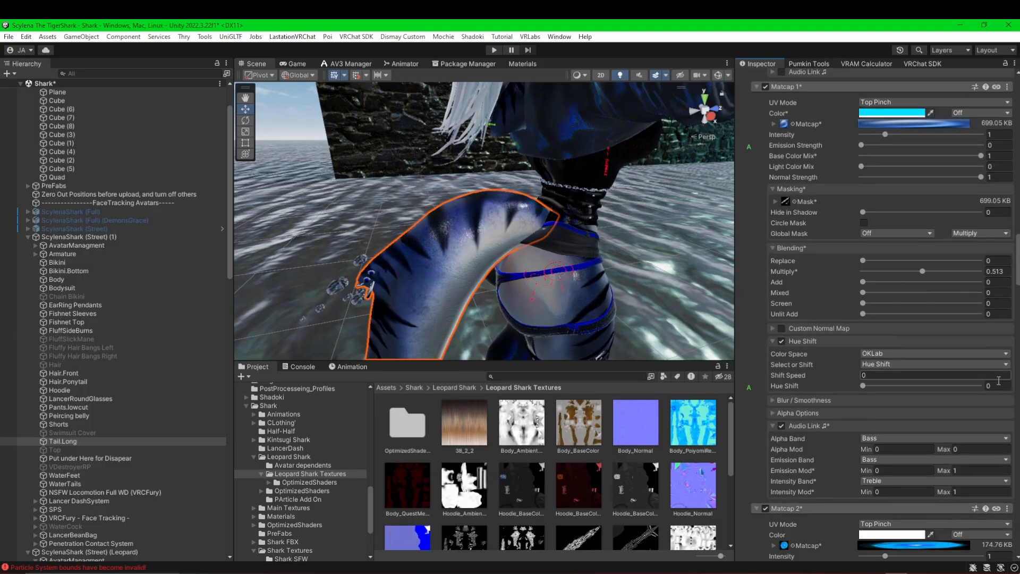
scroll(990, 410, "down", 15)
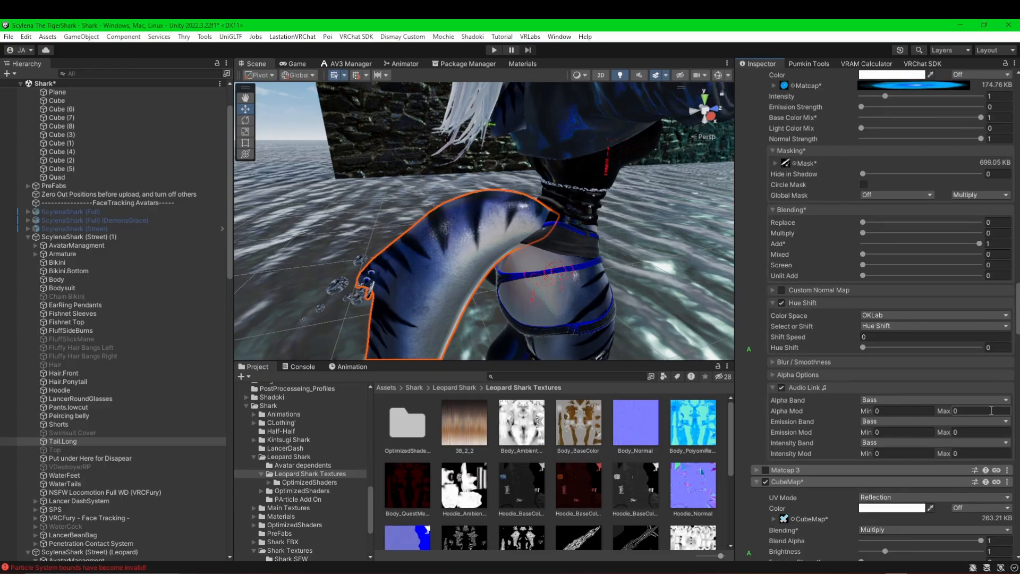
left_click(1007, 340)
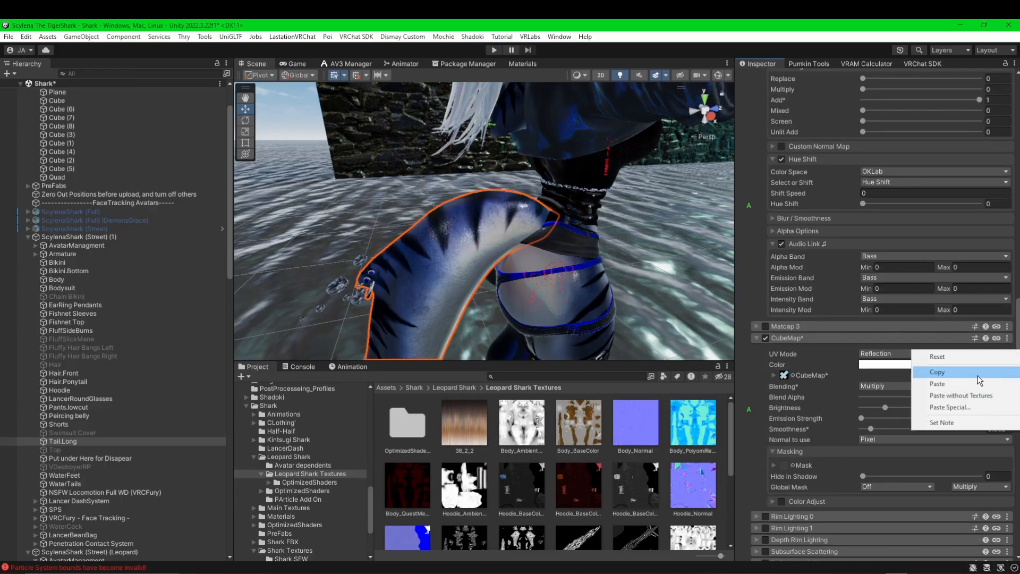
left_click(967, 381)
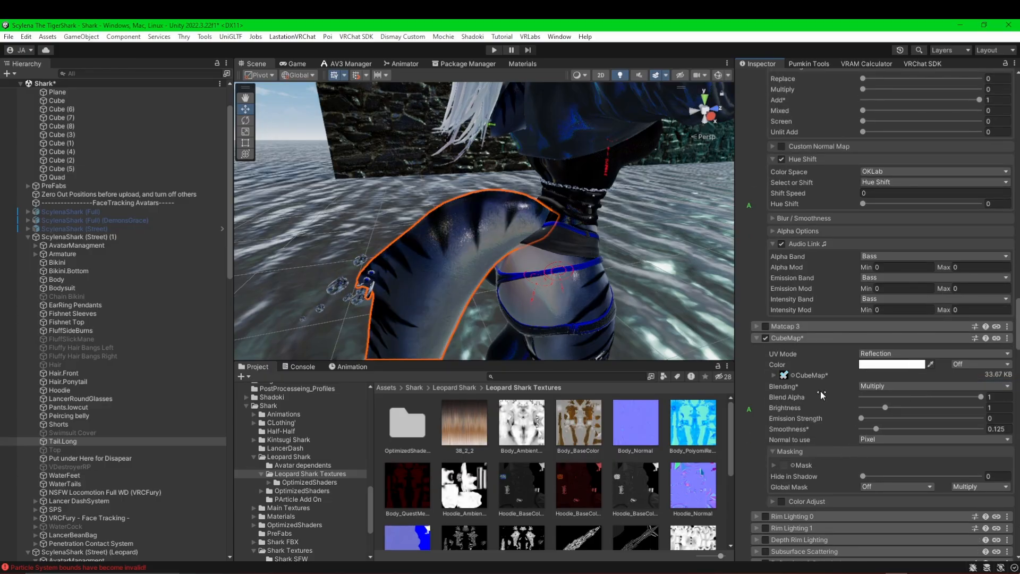
- Paste the copied CubeMap settings into the Silver Basic material of the LancerRoundGlasses and frame the glasses
left_click_drag(519, 276, 489, 193, "alt")
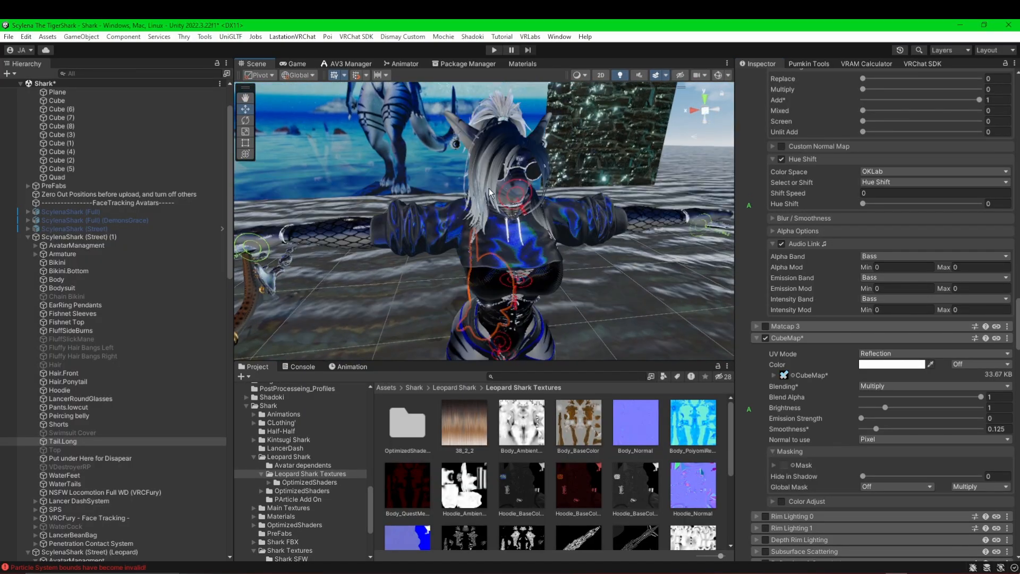
left_click(525, 172)
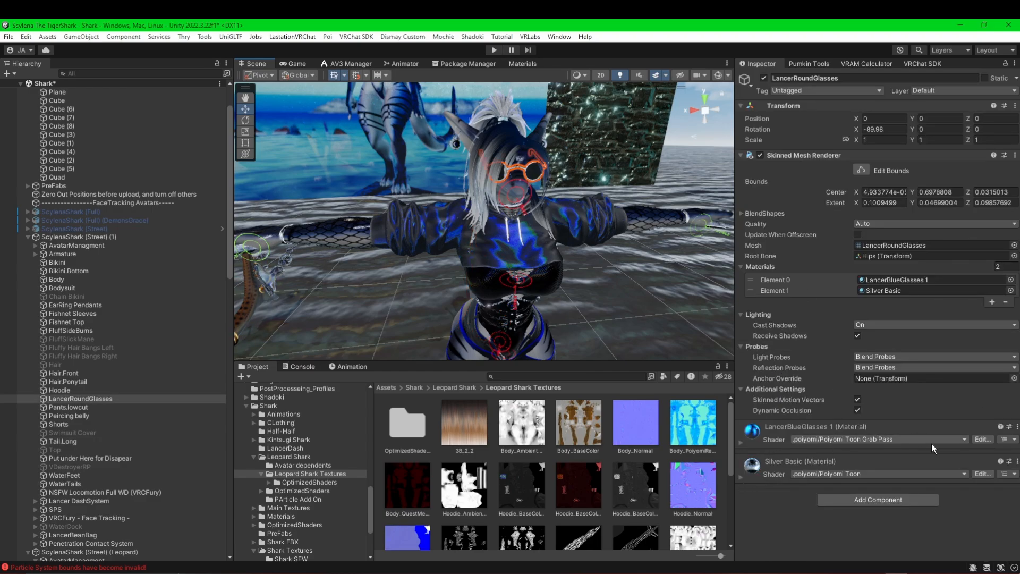
left_click(739, 477)
scroll(895, 433, "down", 8)
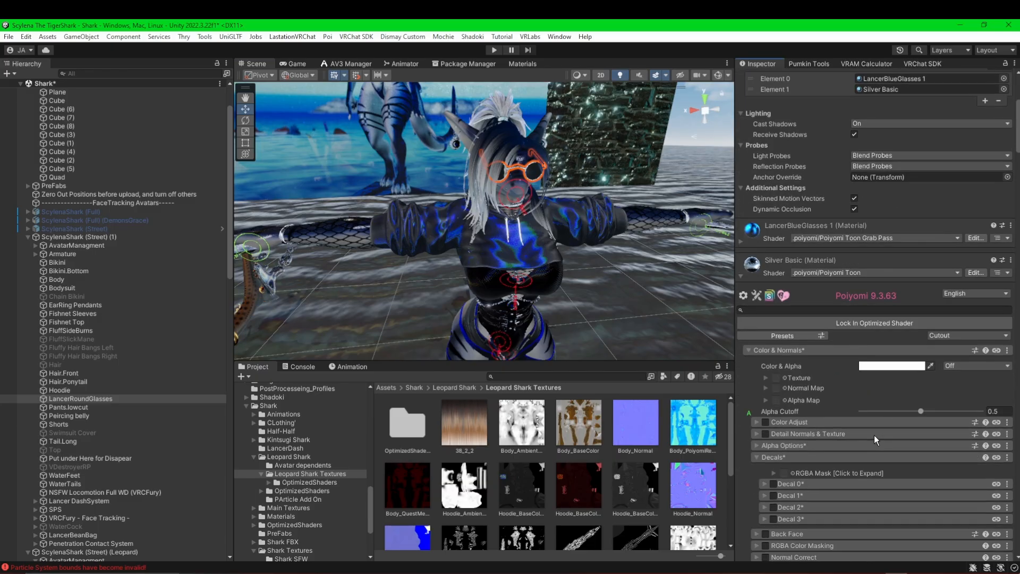
scroll(875, 439, "down", 15)
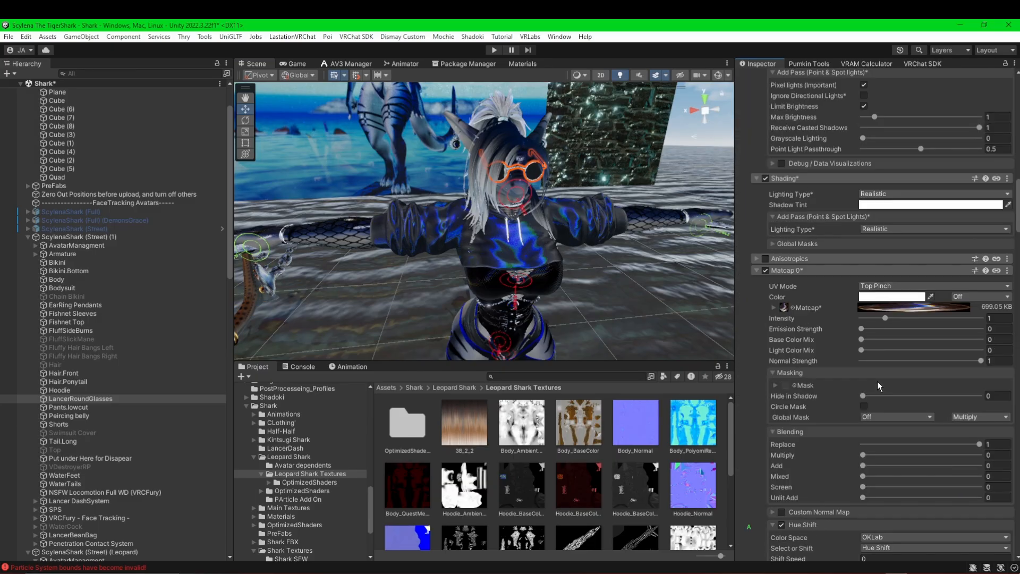
scroll(877, 381, "down", 8)
scroll(930, 333, "down", 6)
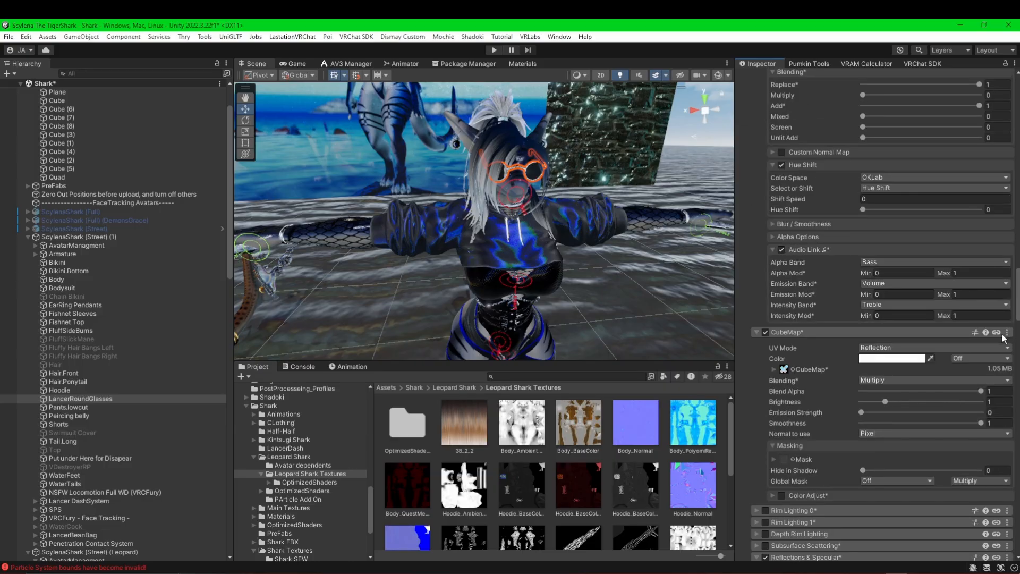
left_click(1008, 332)
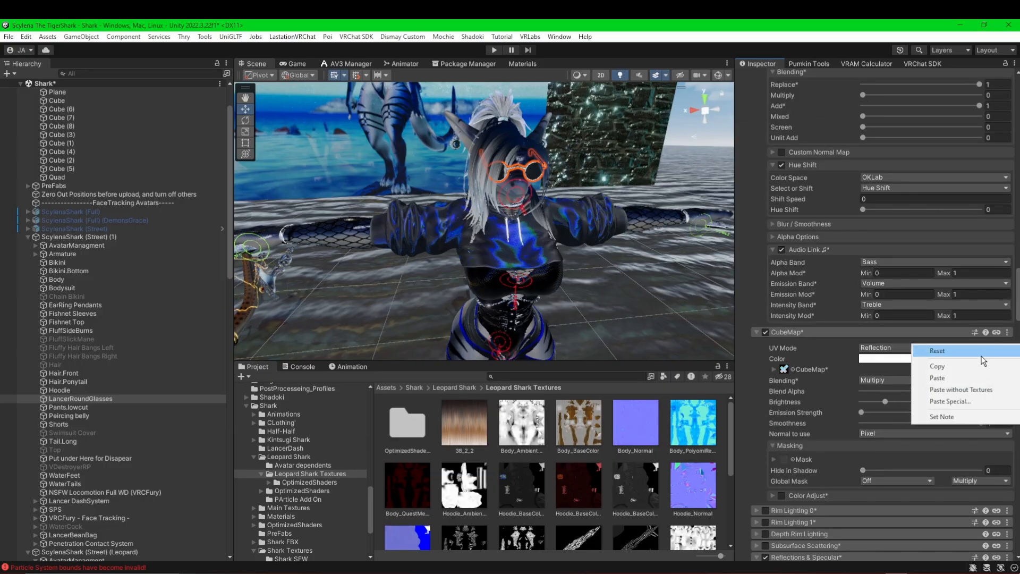
left_click(964, 380)
key("f")
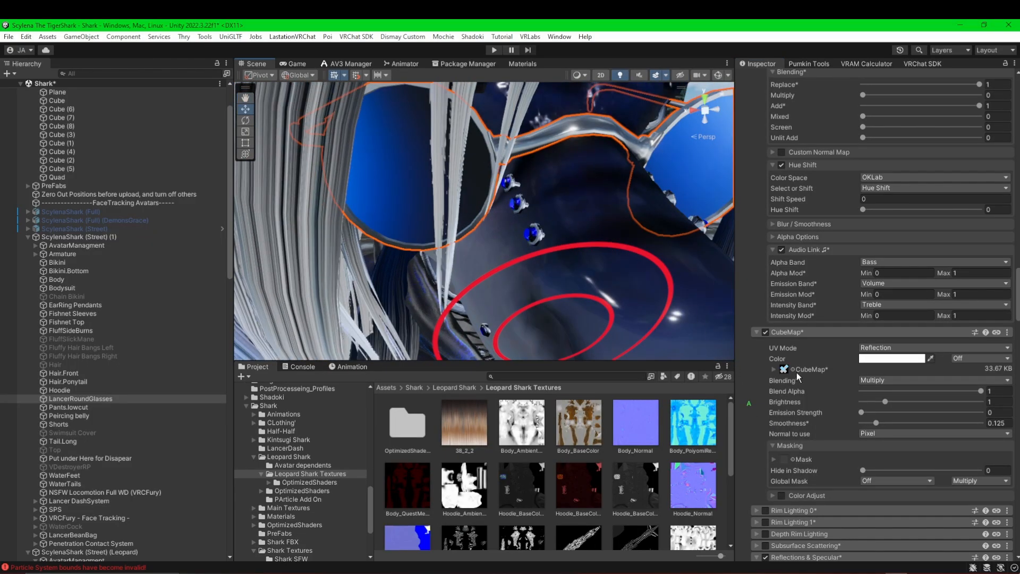
- Try the Lancer Cube map on the Silver Basic material, and set its cubemap back to T_ToonLit_CM
left_click(792, 369)
left_click(226, 400)
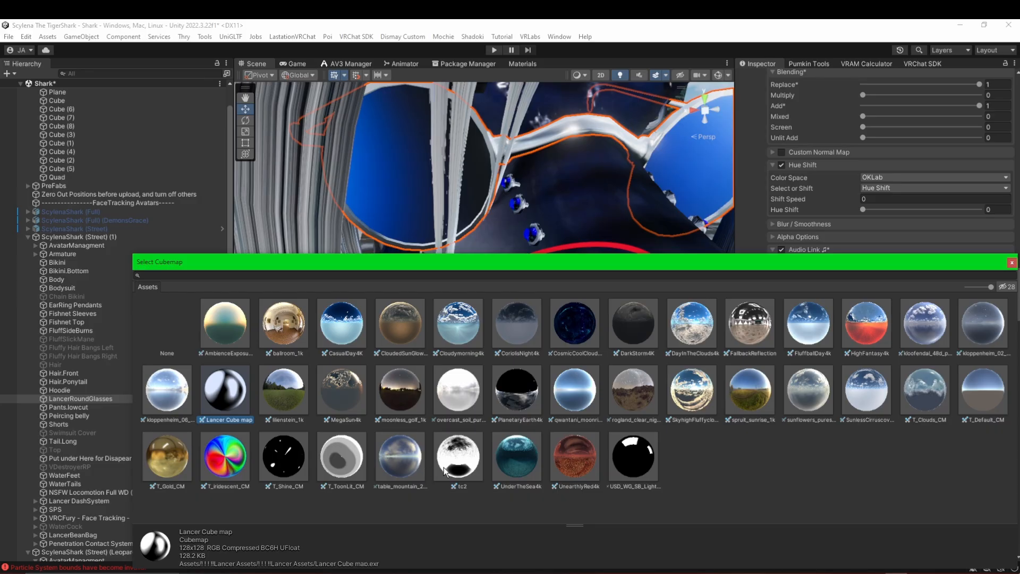
left_click(339, 455)
scroll(573, 200, "down", 5)
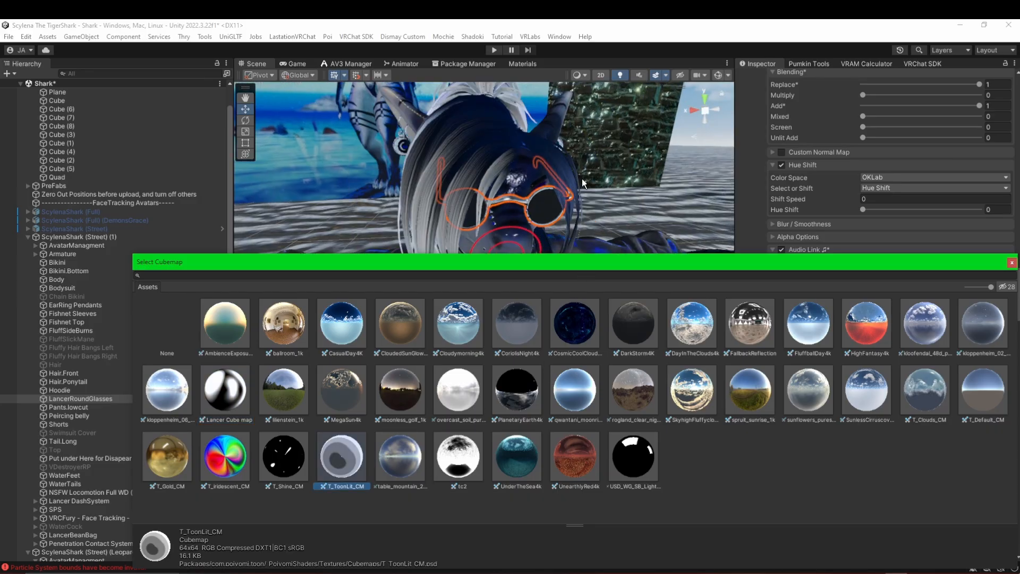
left_click(1011, 263)
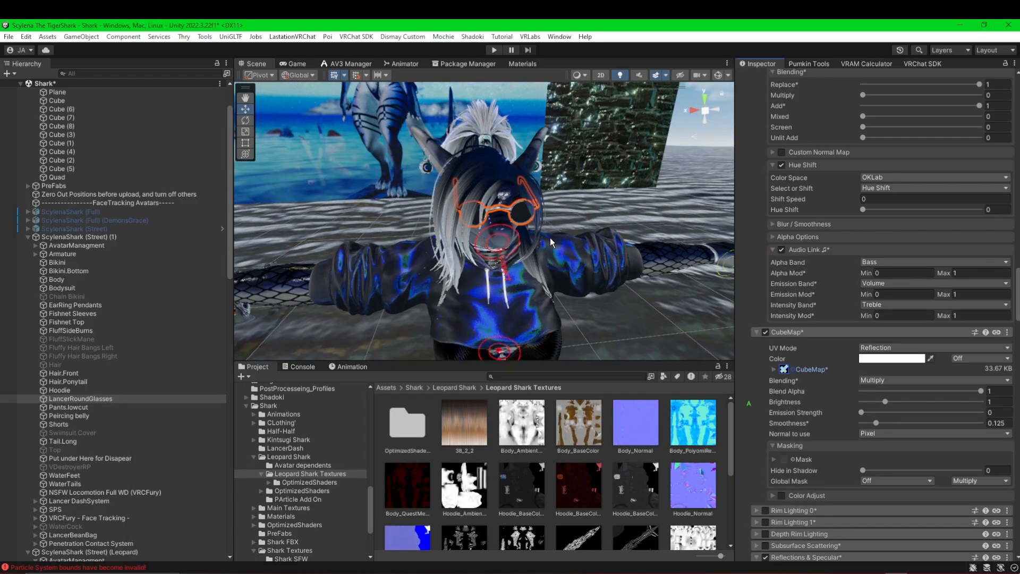
- Examine the cubemap's effect on the avatar, finishing with a close view of the metal rings on the tail
scroll(550, 237, "down", 10)
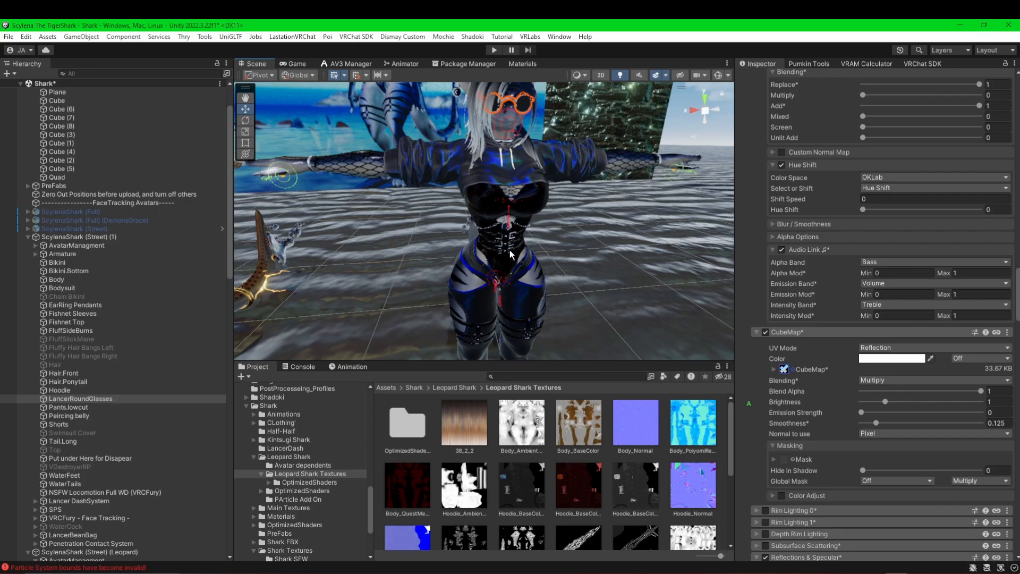
left_click_drag(522, 215, 548, 285, "alt")
middle_click_drag(457, 243, 547, 133)
left_click_drag(526, 213, 662, 223, "alt")
middle_click_drag(502, 219, 717, 236)
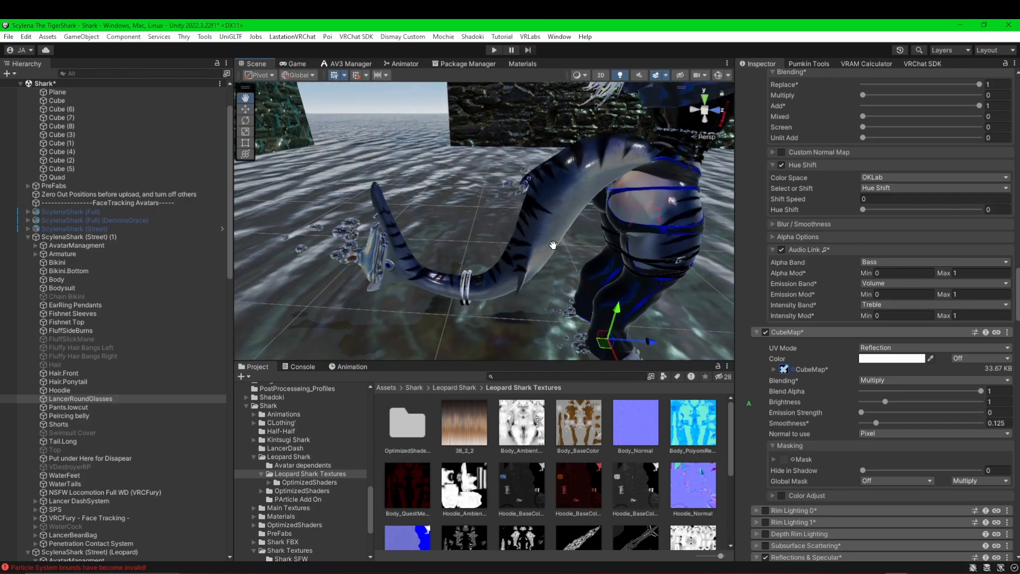
scroll(551, 256, "up", 10)
middle_click_drag(553, 268, 517, 222)
scroll(517, 222, "up", 8)
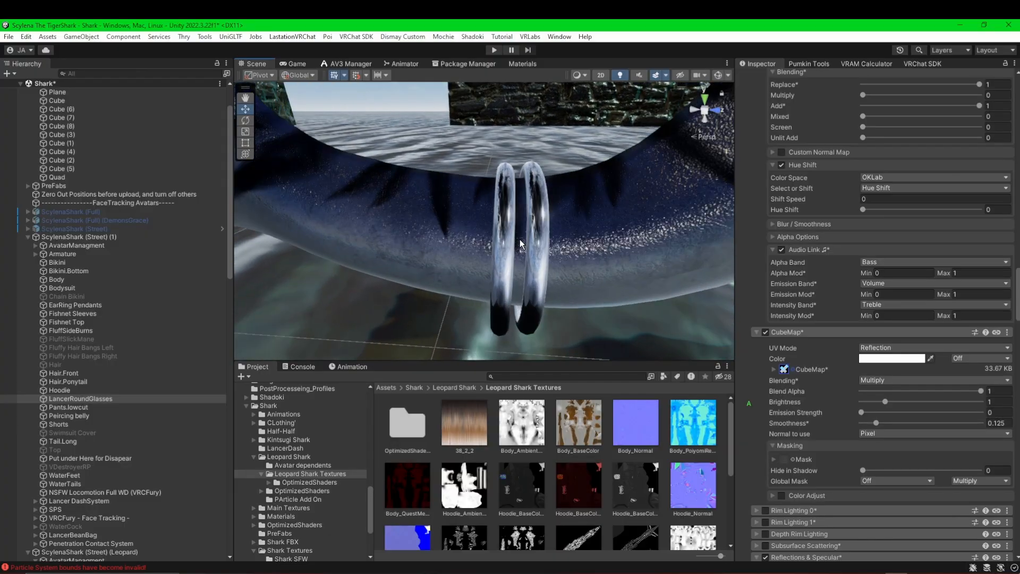
- Set the cubemap of the Silver Basic material to tc2
left_click(793, 370)
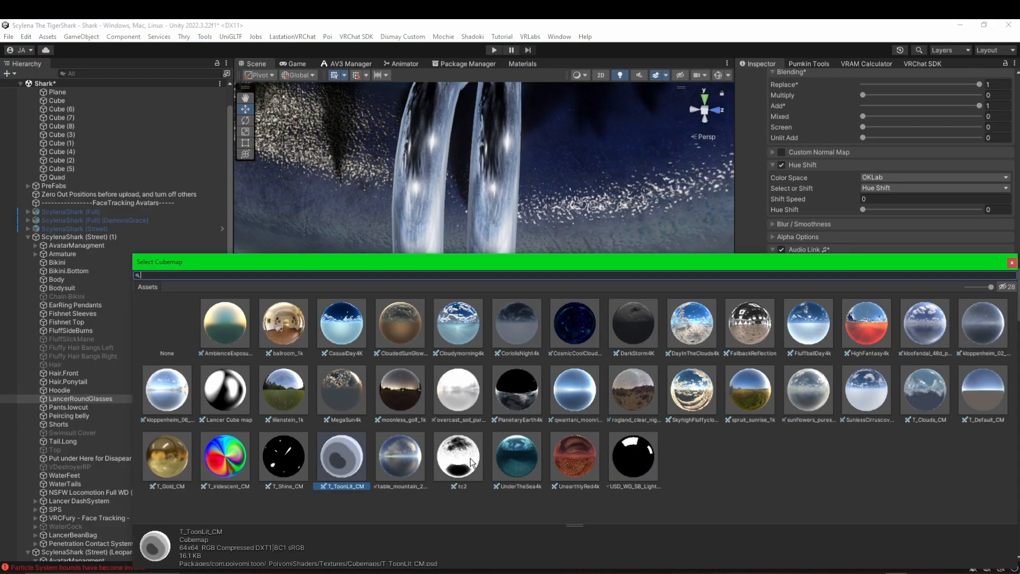
left_click(470, 460)
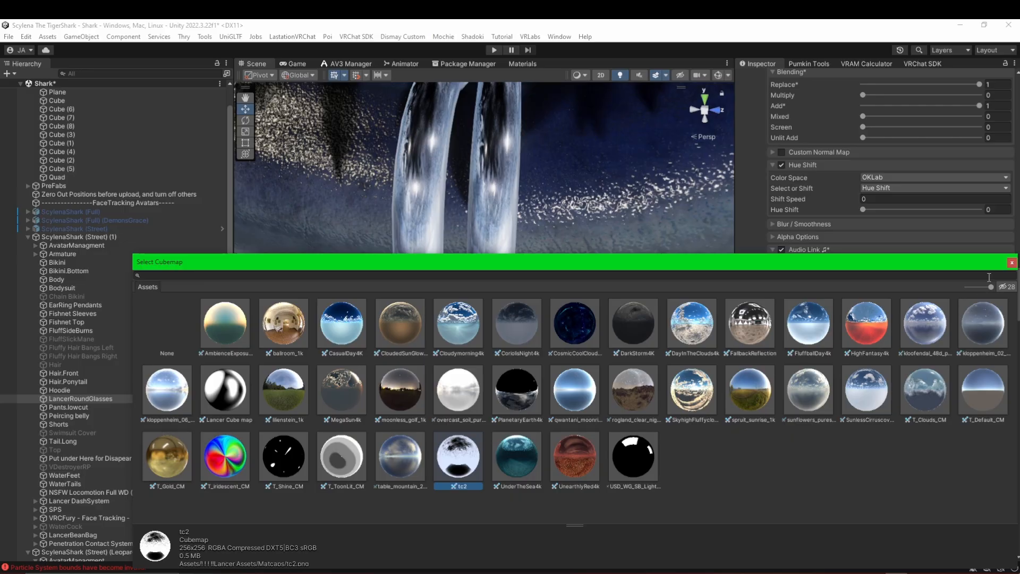
left_click(1012, 264)
- Examine the new reflections on the tail rings and glasses, and compare them with the surrounding scene
scroll(595, 224, "down", 8)
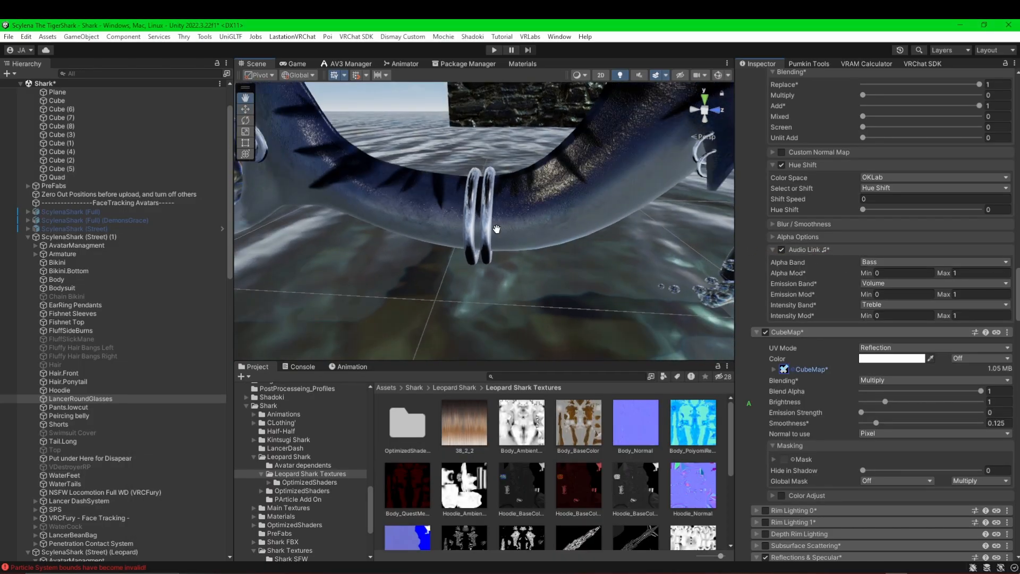
middle_click_drag(496, 228, 353, 295)
scroll(489, 248, "down", 8)
left_click_drag(492, 247, 320, 240, "alt")
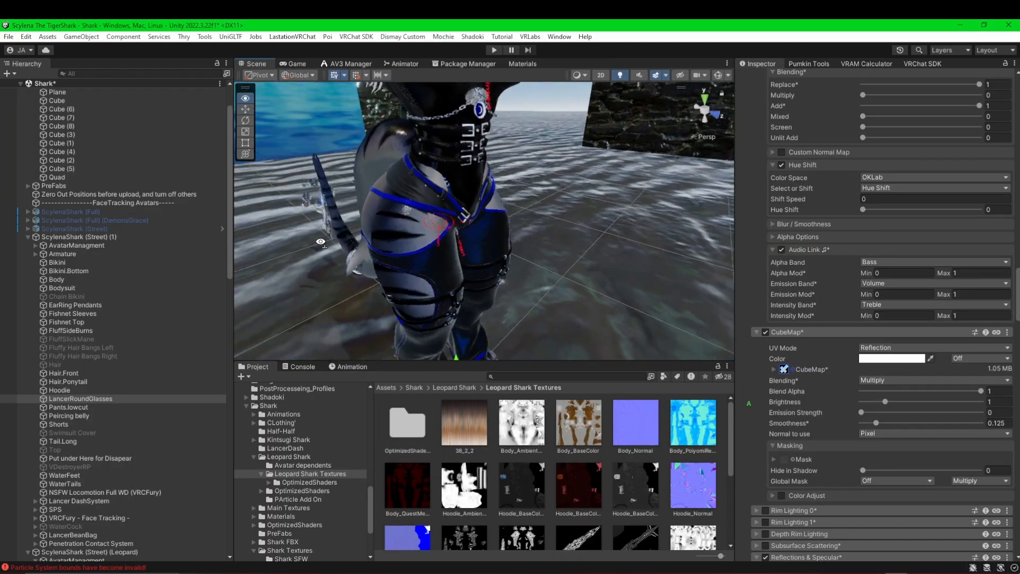
middle_click_drag(449, 173, 441, 308)
left_click_drag(425, 233, 409, 287, "alt")
scroll(409, 255, "up", 5)
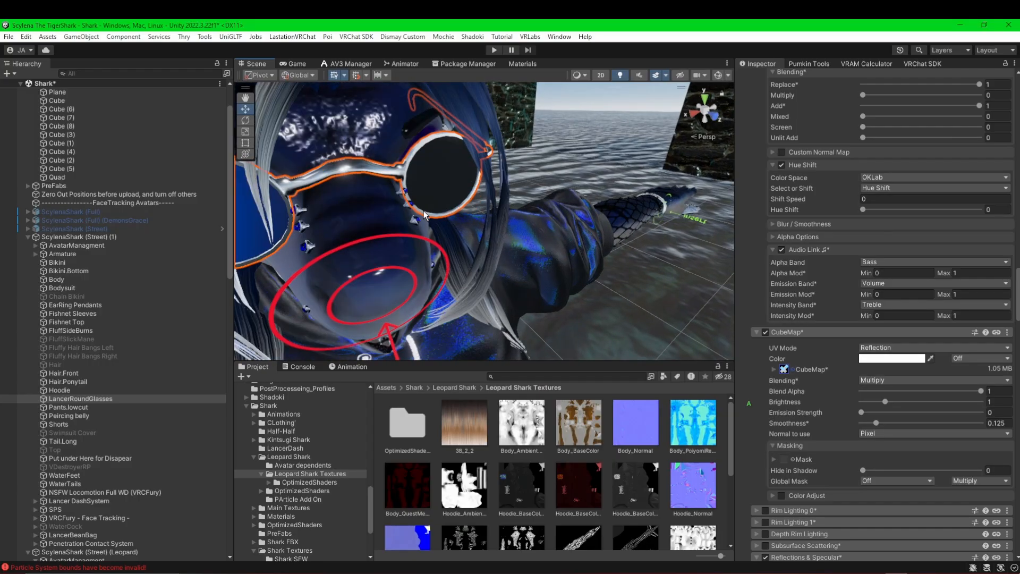
left_click_drag(372, 244, 425, 211, "alt")
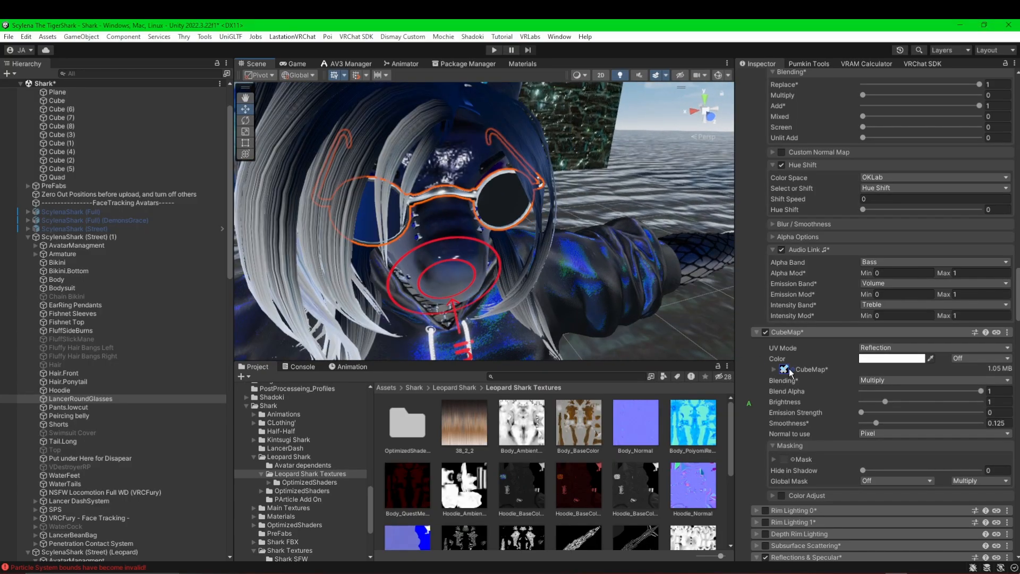
left_click(794, 368)
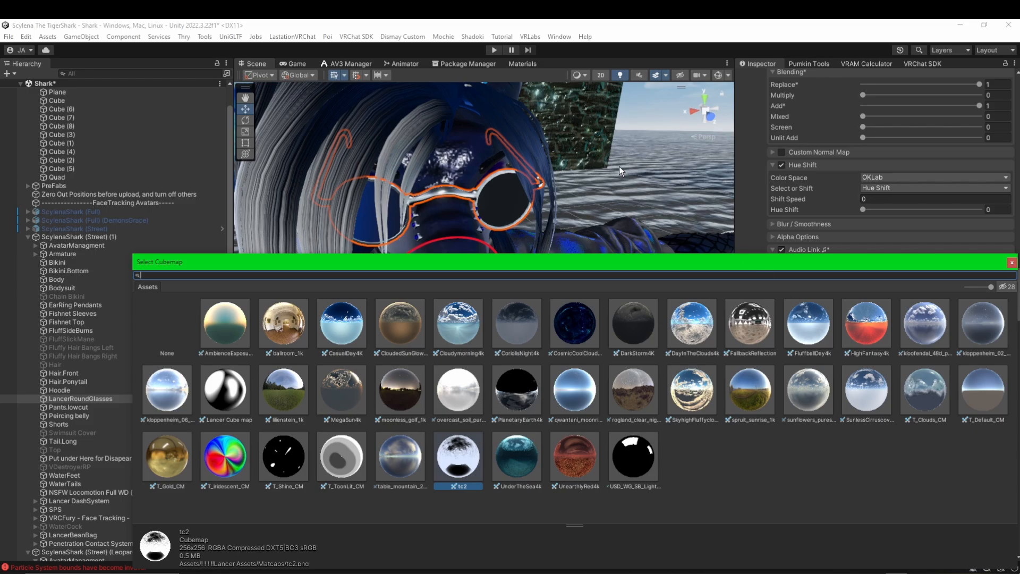
scroll(620, 152, "down", 10)
right_click_drag(499, 198, 547, 171)
scroll(544, 181, "down", 3)
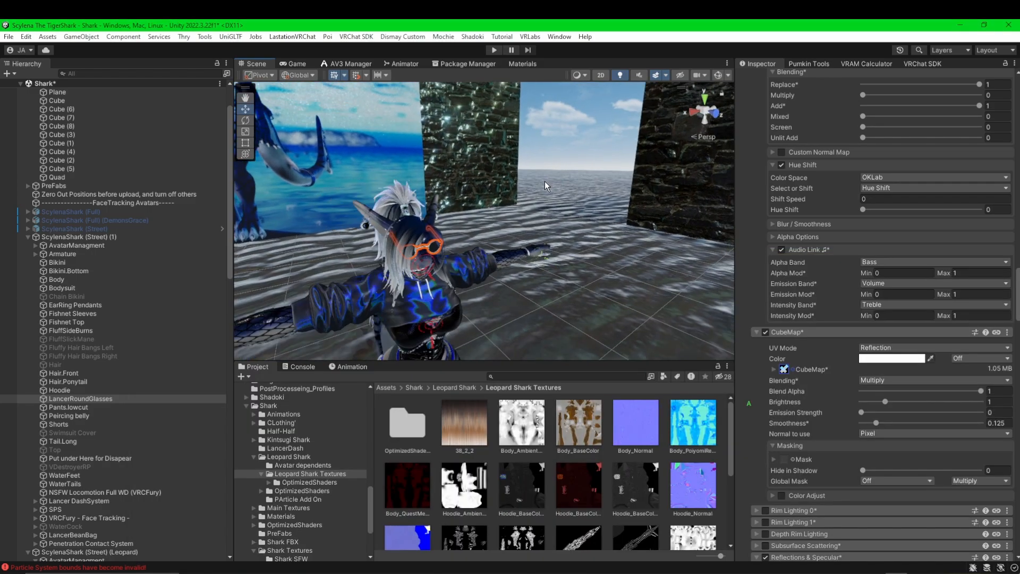
- Set the Silver Basic cubemap to SunlessCirruscover4k and locate that asset in the project files
left_click(793, 368)
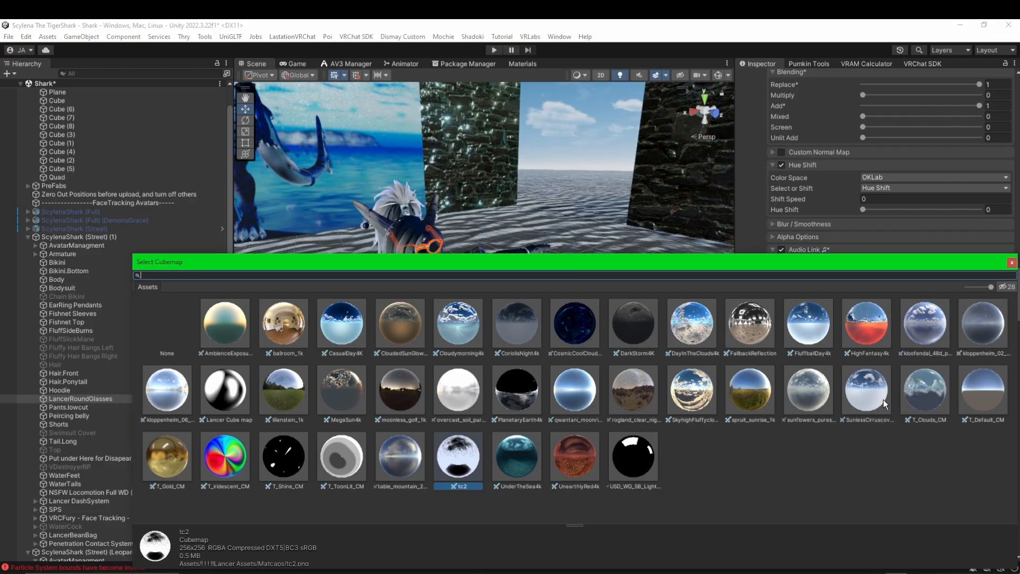
left_click(862, 394)
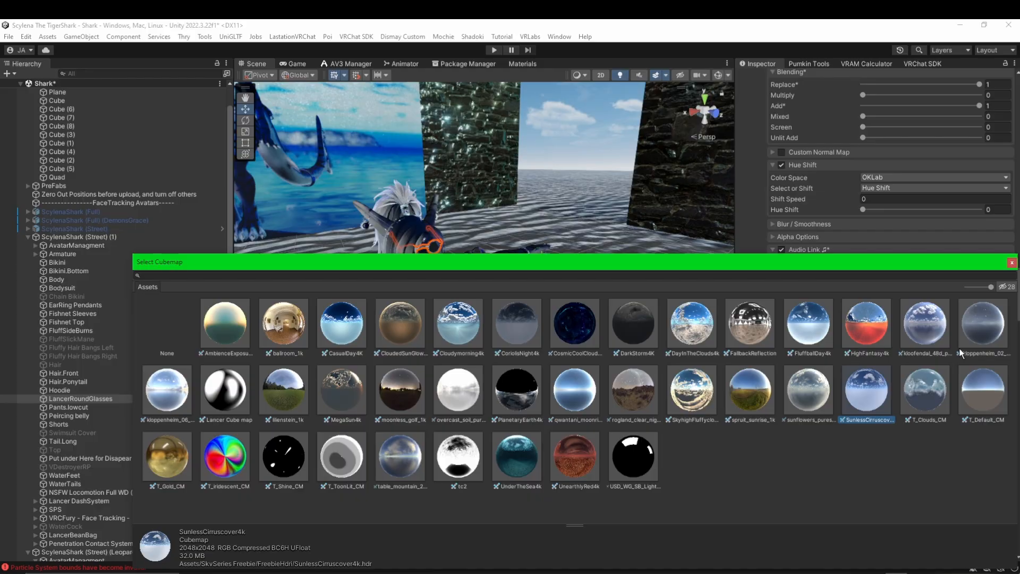
left_click(1012, 262)
left_click(787, 370)
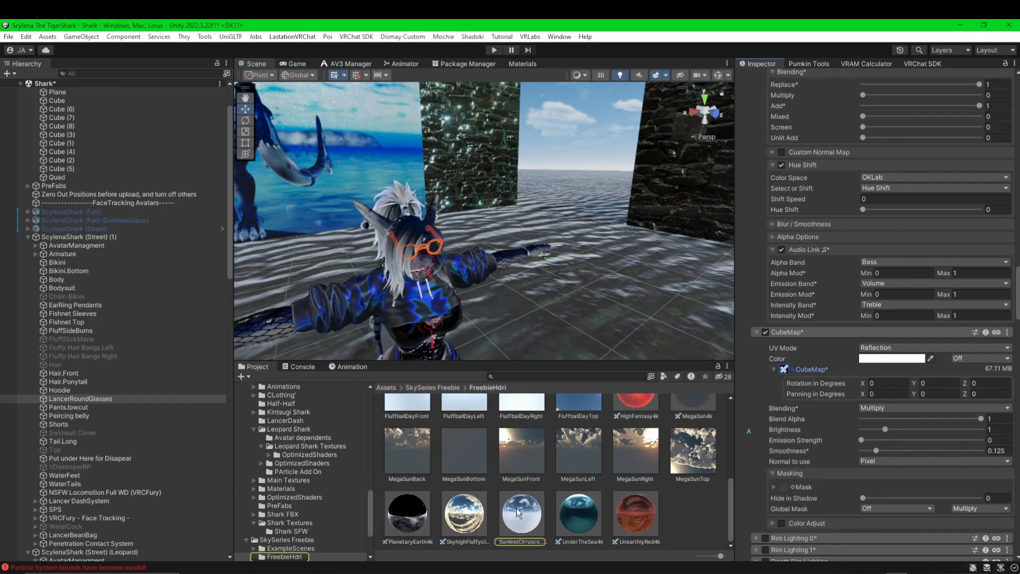
- Apply the SunlessCirruscover4k cubemap as the scene's skybox and view the sky
left_click_drag(517, 508, 591, 71)
left_click_drag(592, 112, 592, 114)
key("s")
mouse_move(532, 159)
right_mouse_down()
mouse_move(537, 186)
mouse_move(536, 174)
mouse_move(478, 160)
mouse_move(514, 163)
right_mouse_up()
left_click(682, 439)
left_click_drag(684, 441, 602, 223)
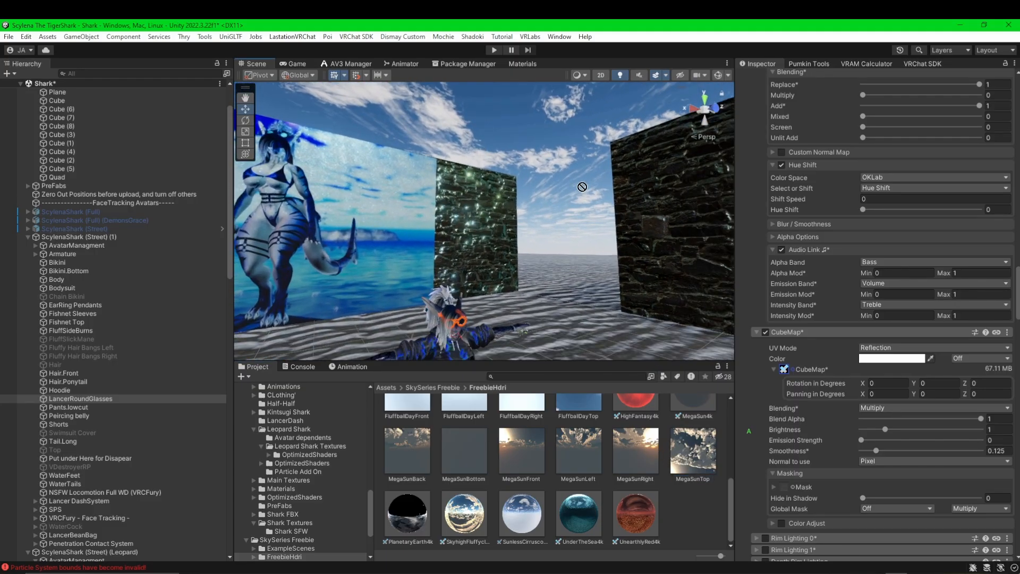
left_click_drag(582, 187, 692, 422)
- Apply the MegaSun4k cubemap as the scene's skybox and check both avatars under its lighting
scroll(682, 457, "up", 2)
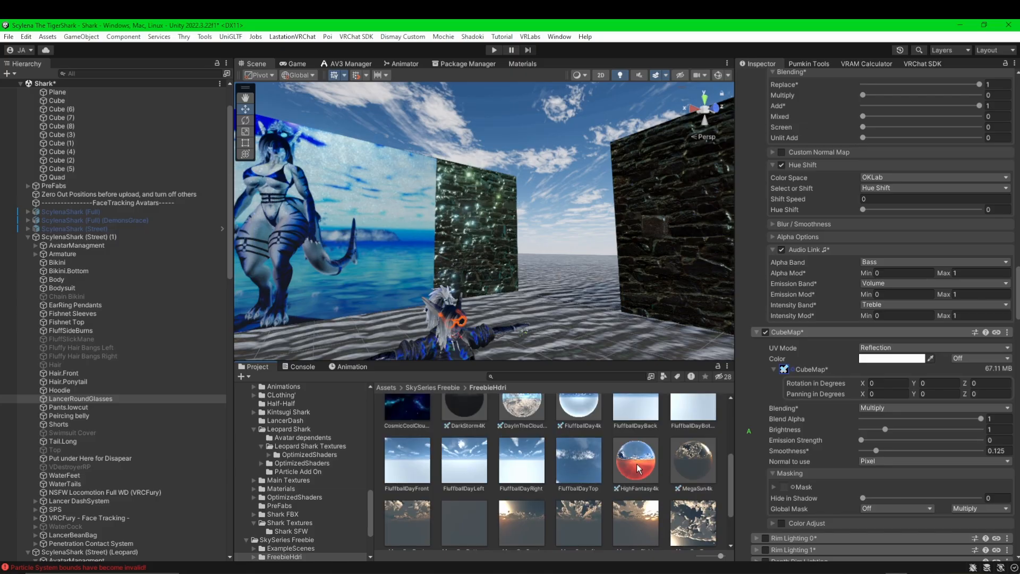
left_click_drag(605, 250, 573, 187)
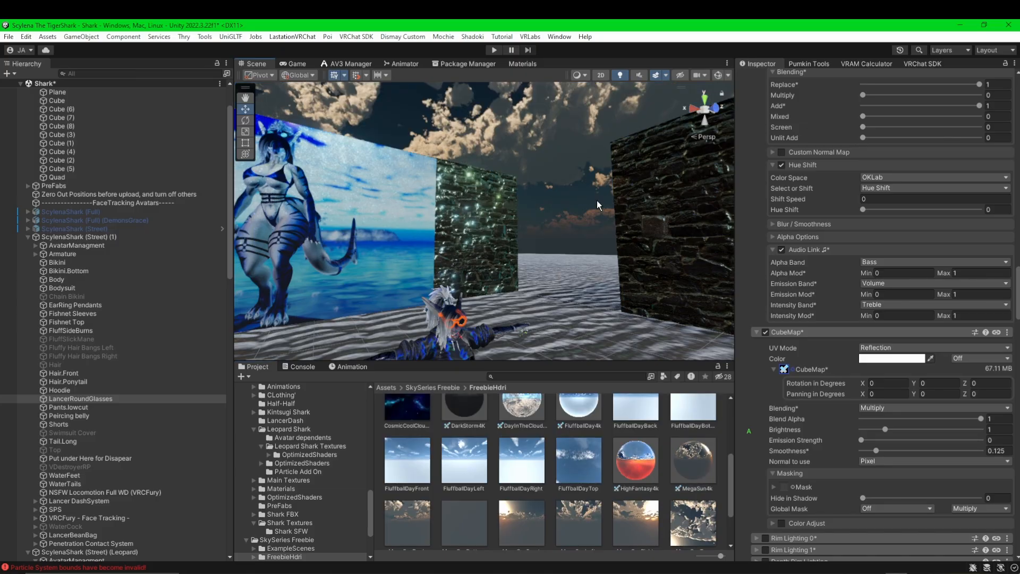
right_click_drag(565, 251, 537, 284)
scroll(537, 285, "down", 3)
middle_click_drag(536, 285, 529, 204)
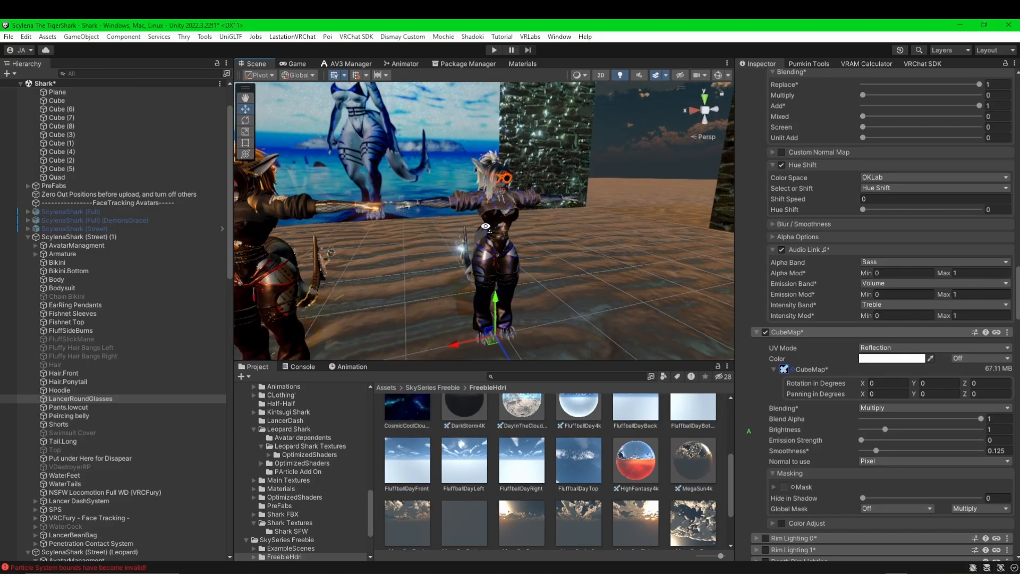
right_click_drag(529, 204, 433, 204)
scroll(432, 204, "up", 3)
right_click_drag(491, 260, 585, 244)
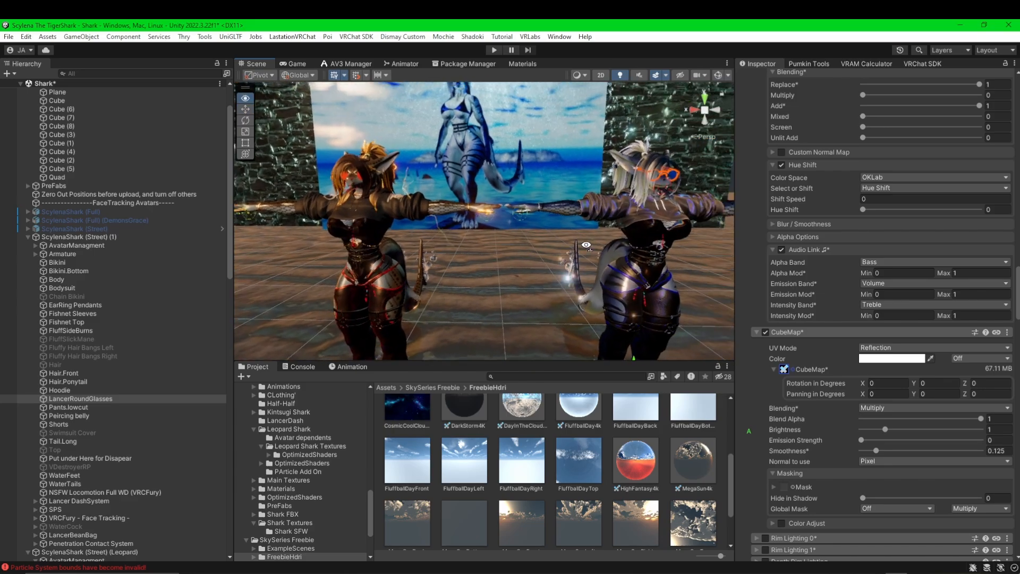
- Examine the outfit and tail reflections on both avatars under the MegaSun4k sky from several angles and distances
mouse_move(585, 244)
middle_mouse_down()
mouse_move(526, 250)
mouse_move(456, 197)
mouse_move(576, 246)
middle_mouse_up()
scroll(526, 251, "up", 2)
scroll(576, 246, "up", 3)
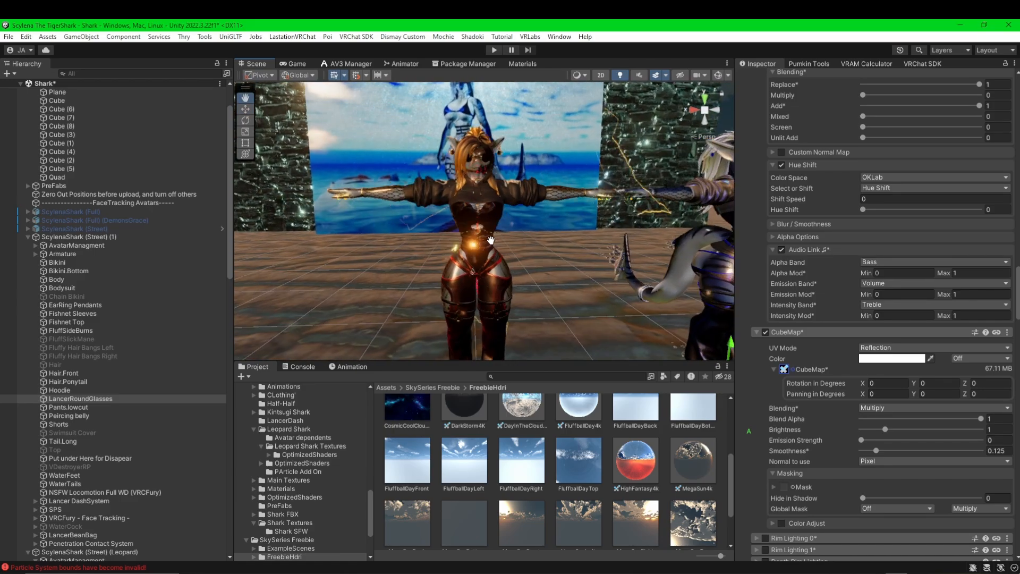
right_click_drag(457, 239, 531, 242)
middle_click_drag(531, 241, 567, 252)
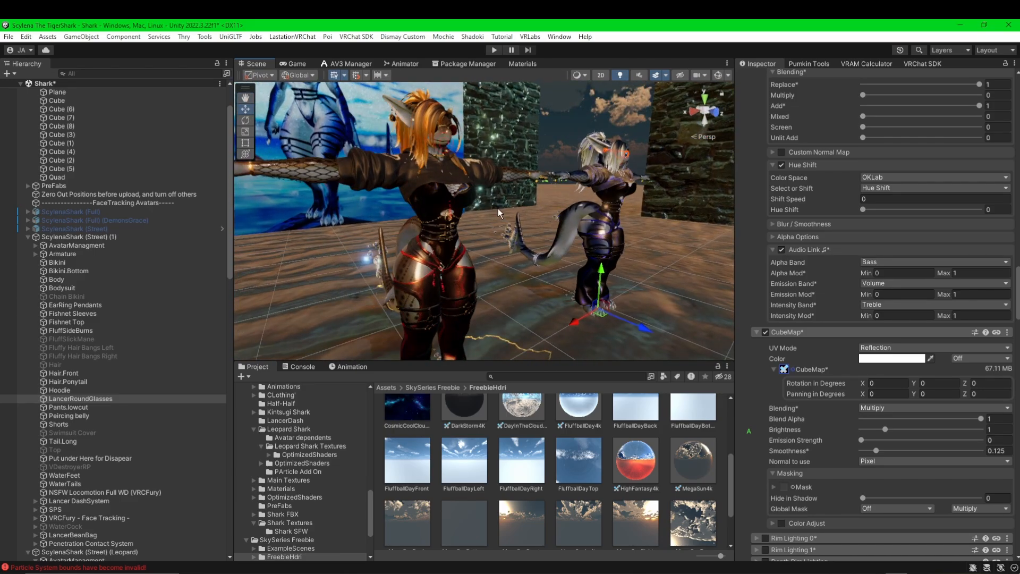
scroll(442, 204, "down", 2)
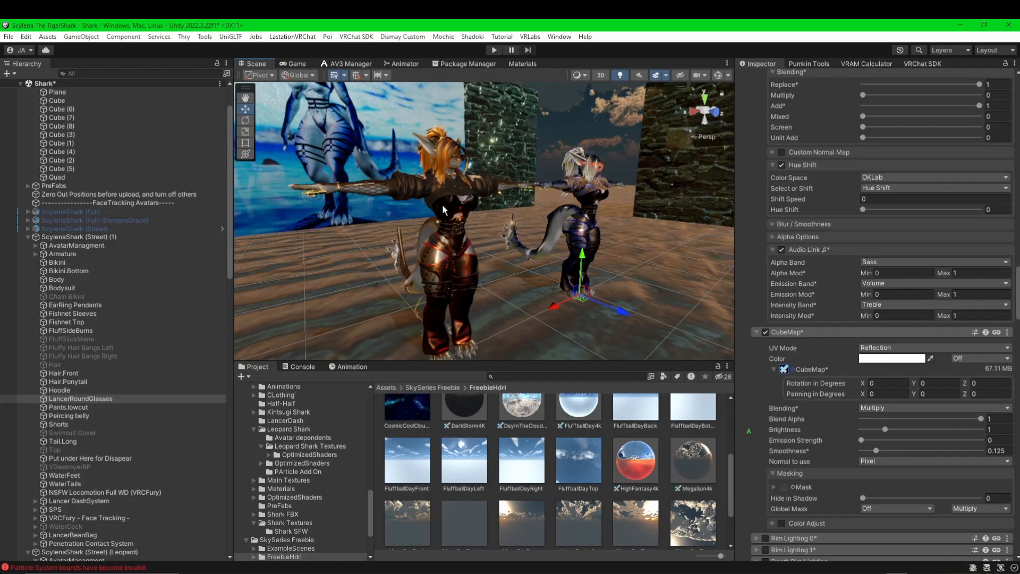
right_click_drag(442, 204, 276, 197)
middle_click_drag(492, 196, 353, 183)
right_click_drag(354, 186, 516, 212)
middle_click_drag(516, 212, 549, 213)
scroll(549, 213, "down", 3)
scroll(504, 206, "down", 4)
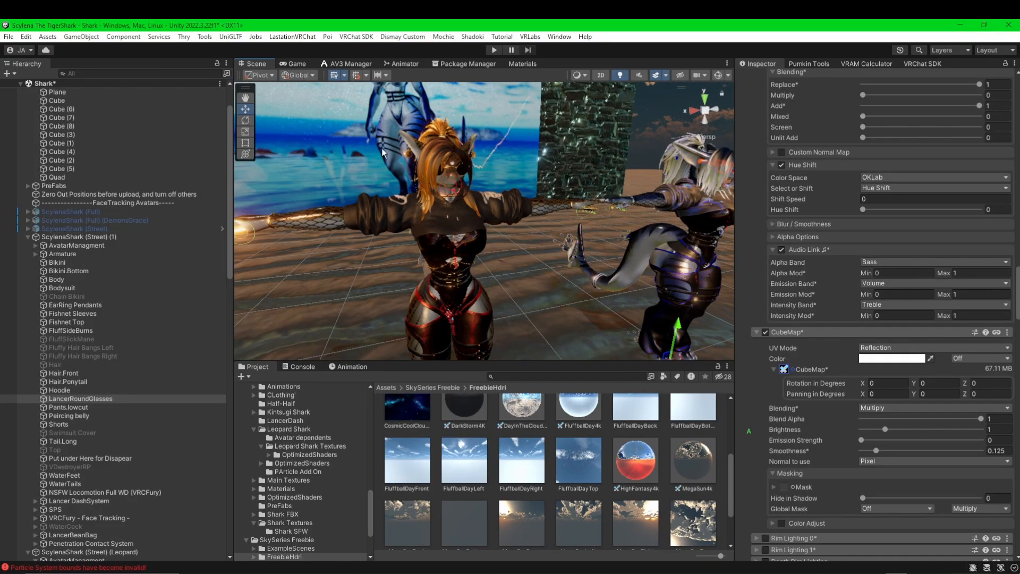
scroll(502, 322, "down", 3)
right_click_drag(420, 265, 471, 264)
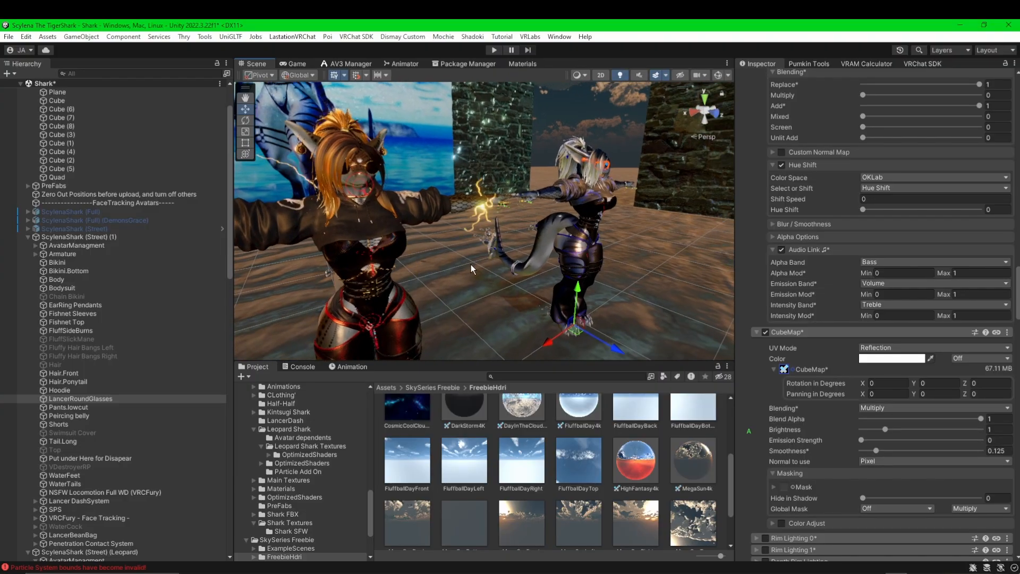
middle_click_drag(471, 263, 486, 257)
scroll(489, 275, "down", 2)
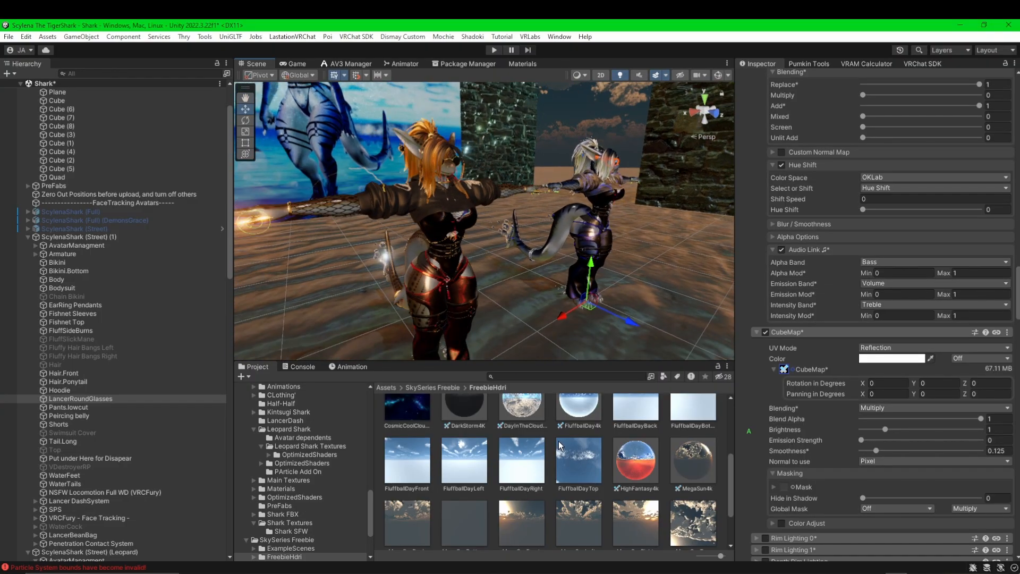
- Try the DayInTheClouds4K cubemap and the CloudedSunGlow cubemap in turn as the scene's skybox
scroll(513, 453, "up", 2)
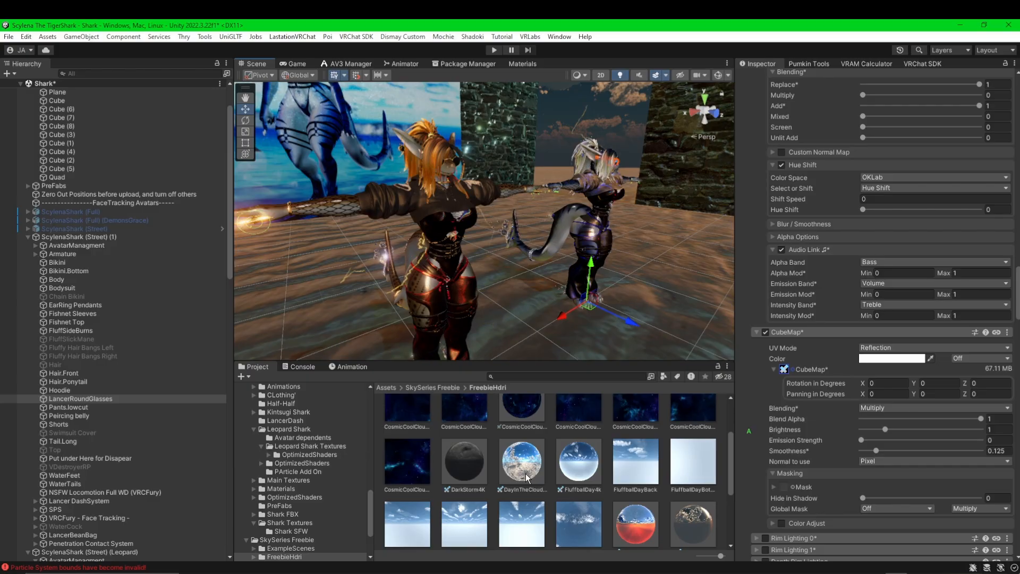
left_click_drag(536, 474, 613, 107)
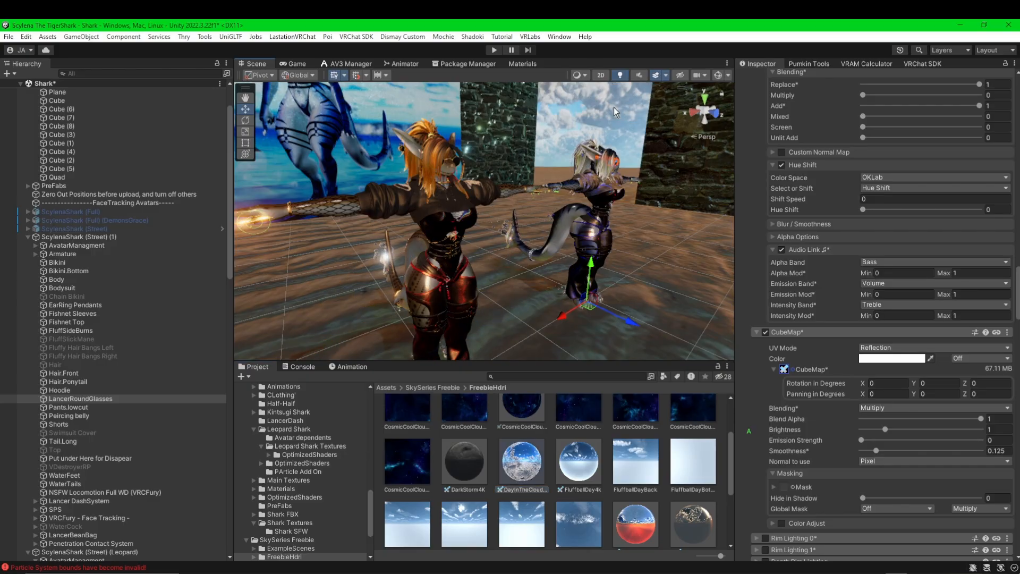
scroll(581, 441, "up", 3)
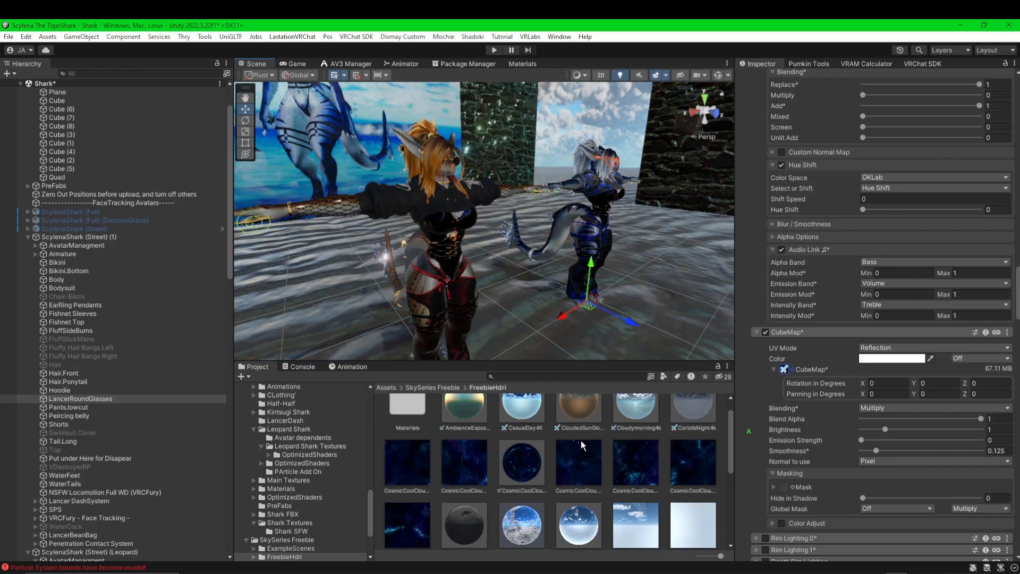
left_click(525, 435)
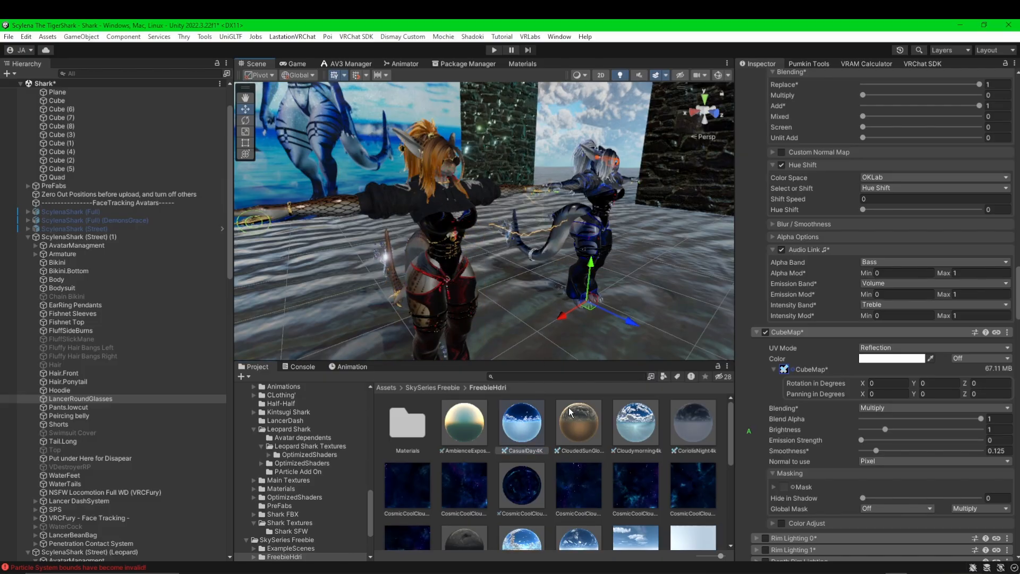
left_click_drag(569, 409, 623, 124)
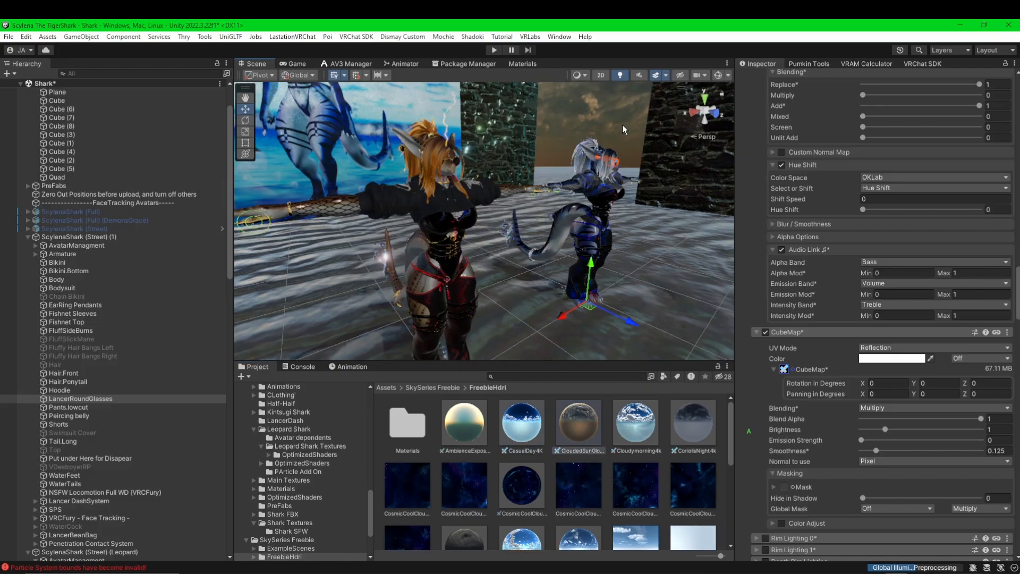
- Try the UnderTheSea4k cubemap as the scene's skybox and focus on the blue shark avatar
scroll(626, 426, "down", 10)
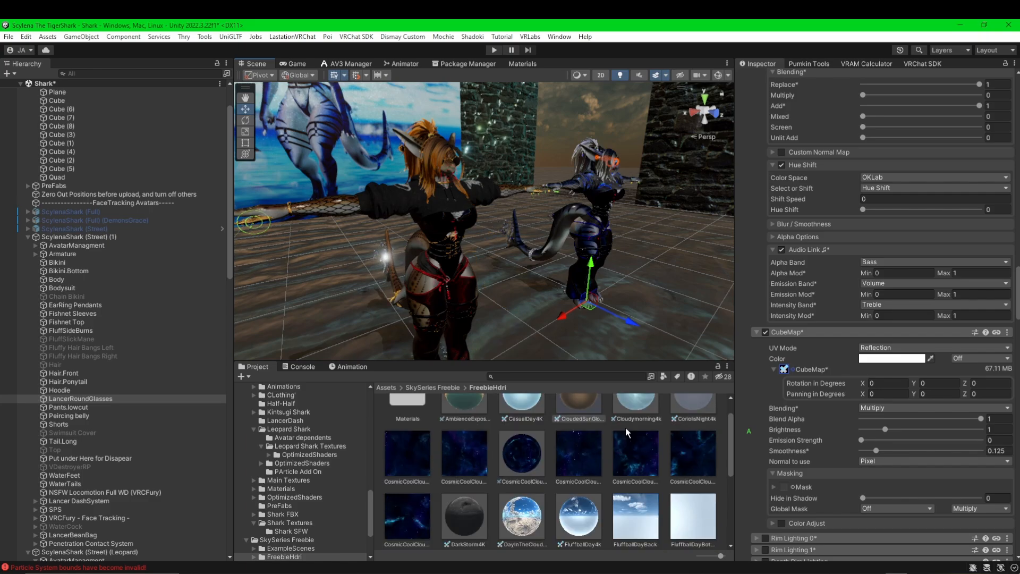
left_click_drag(579, 510, 611, 150)
key("f")
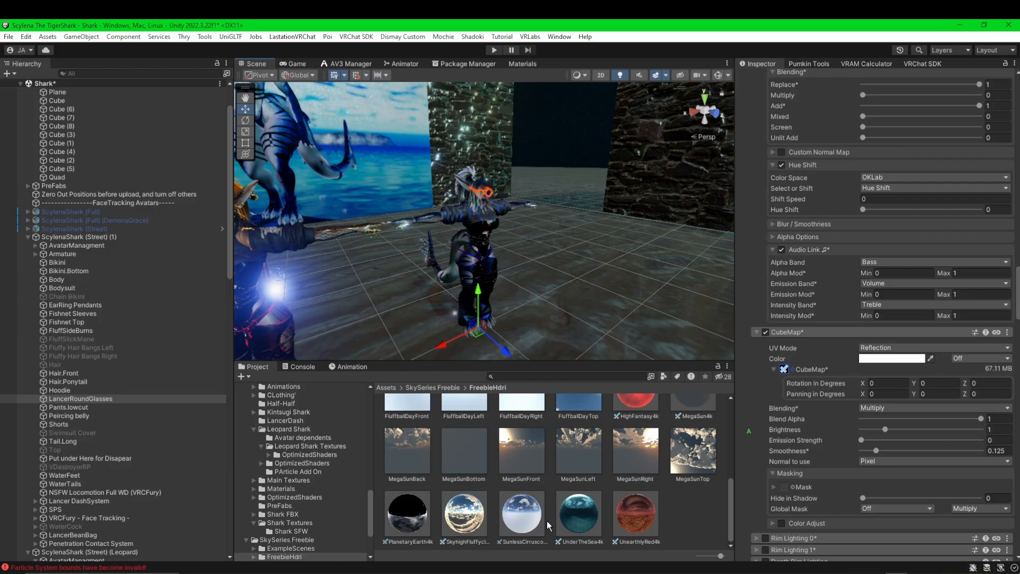
- Try the PlanetaryEarth4k cubemap as the scene's skybox and view both avatars under it
left_click_drag(404, 514, 520, 194)
middle_click_drag(534, 232, 571, 231)
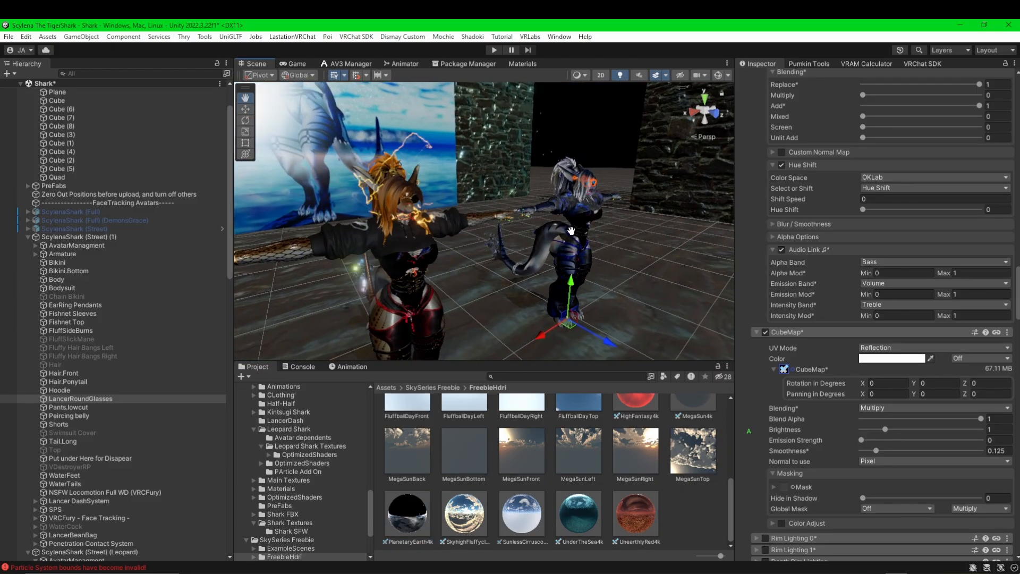
right_click_drag(571, 231, 472, 220)
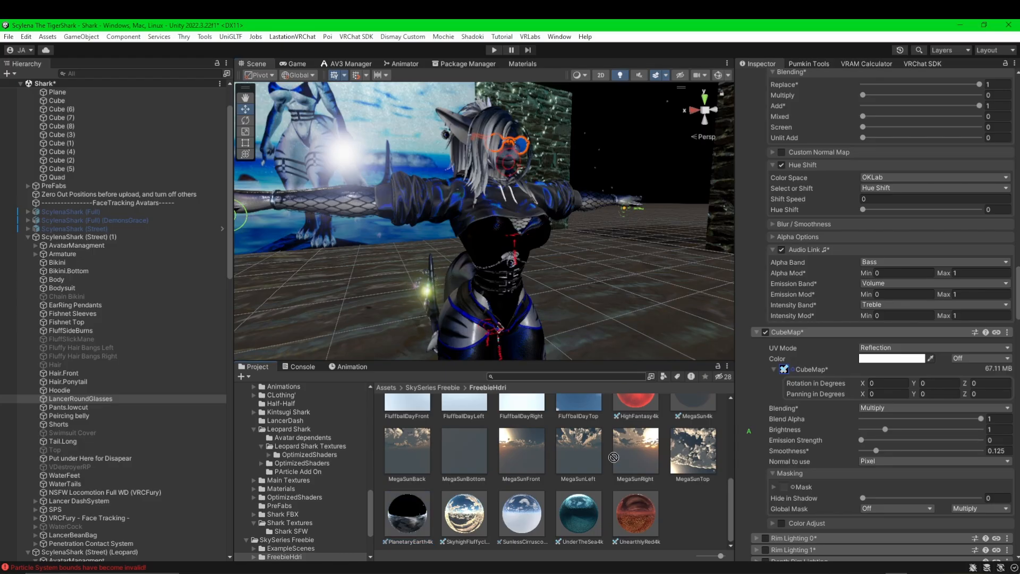
- Apply the FluffballDay4k cubemap as the scene's skybox and view the blue avatar under it
scroll(688, 486, "up", 3)
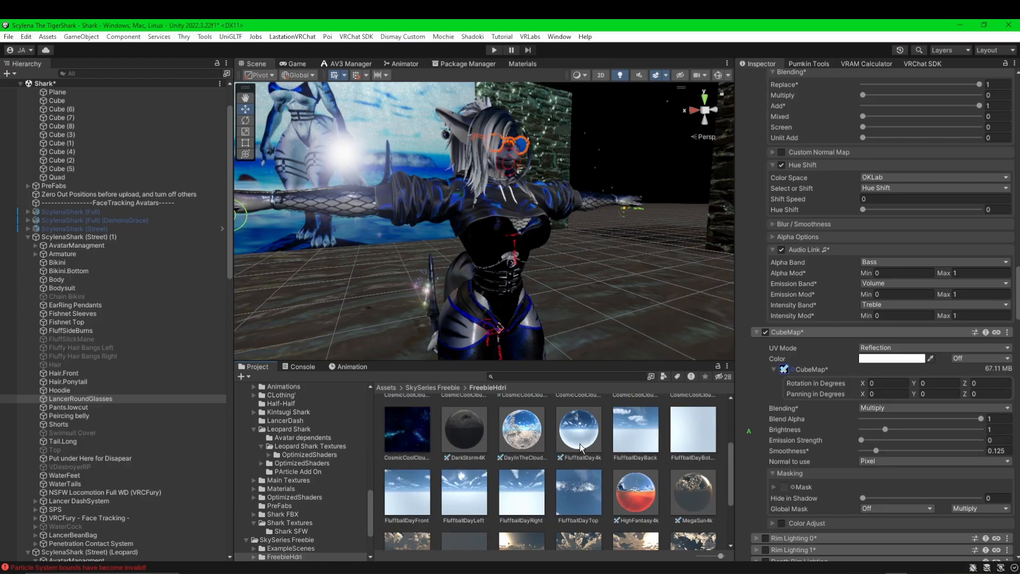
left_click_drag(664, 157, 552, 199)
scroll(553, 202, "down", 6)
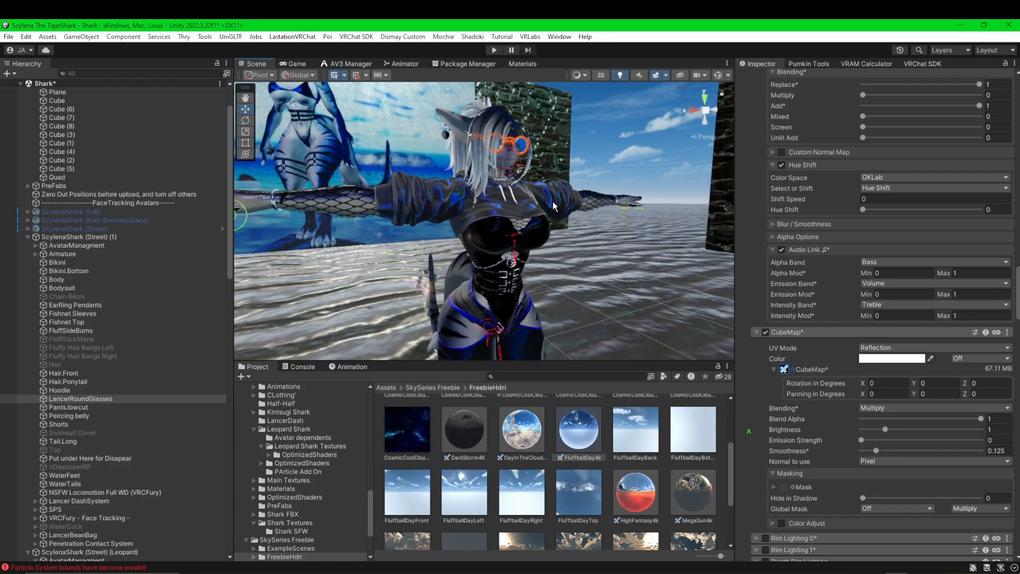
scroll(493, 253, "up", 5)
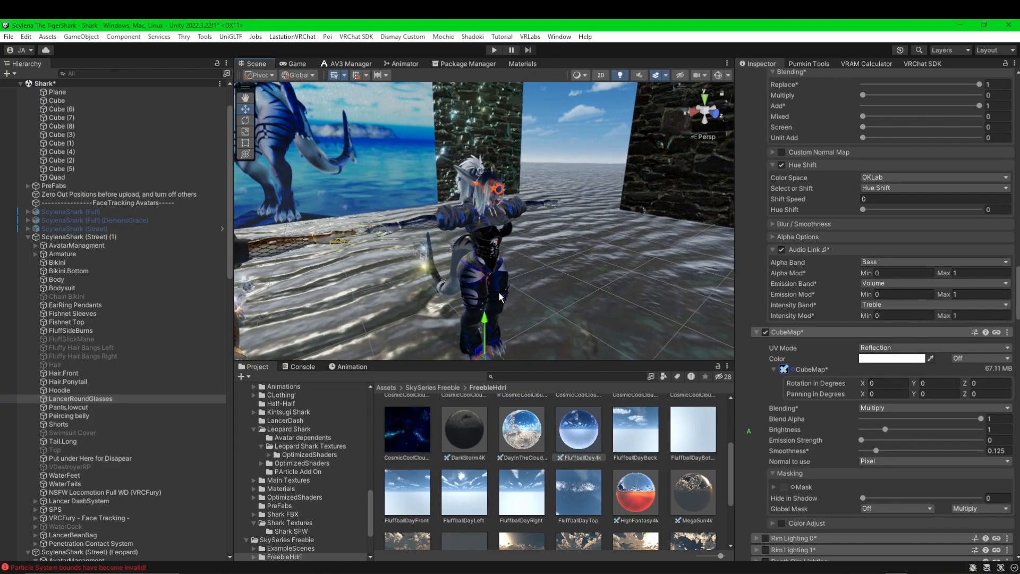
- Try to apply the FluffballDay4k cubemap to the floor plane
left_click_drag(579, 429, 565, 321)
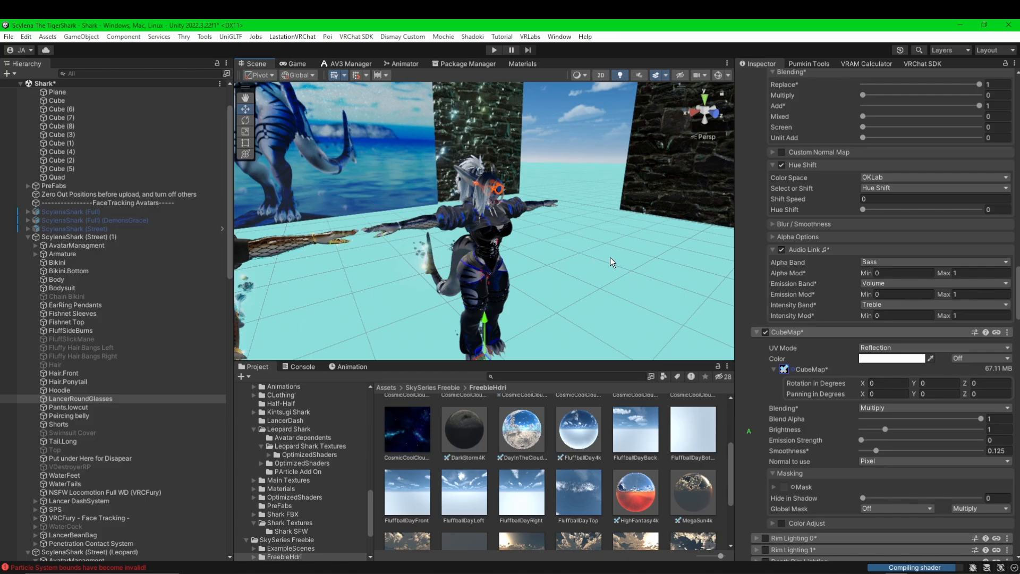
scroll(584, 287, "down", 6)
right_click_drag(583, 286, 574, 317)
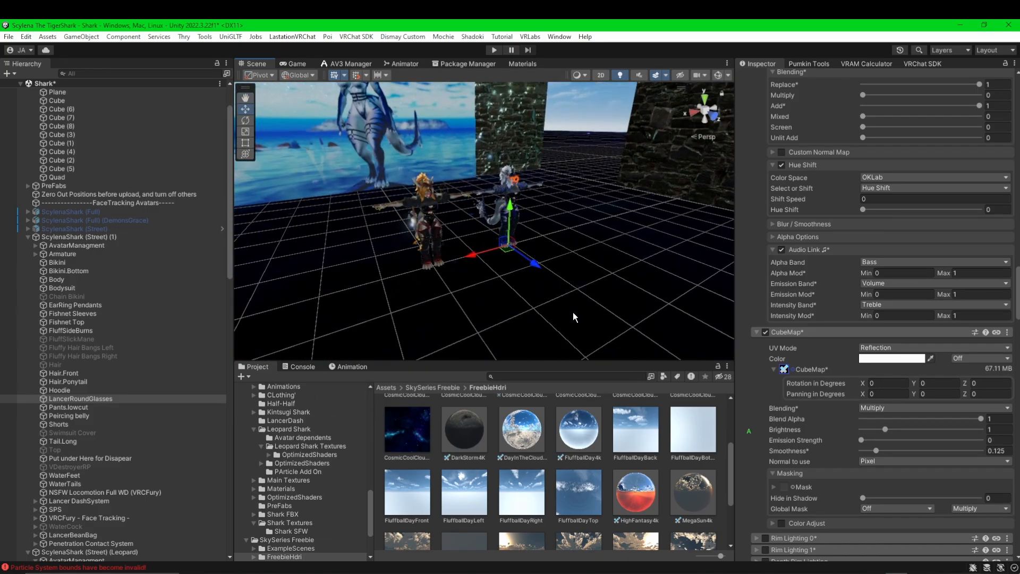
scroll(572, 257, "up", 5)
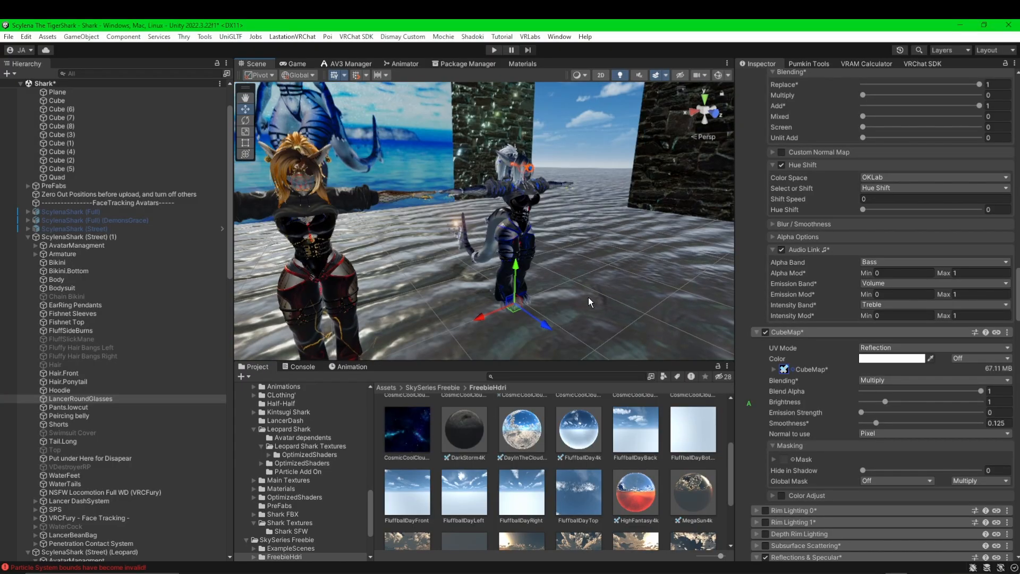
- Compare both avatars under the FluffballDay4k sky and inspect the blue avatar's outfit up close
right_click_drag(576, 256, 485, 242)
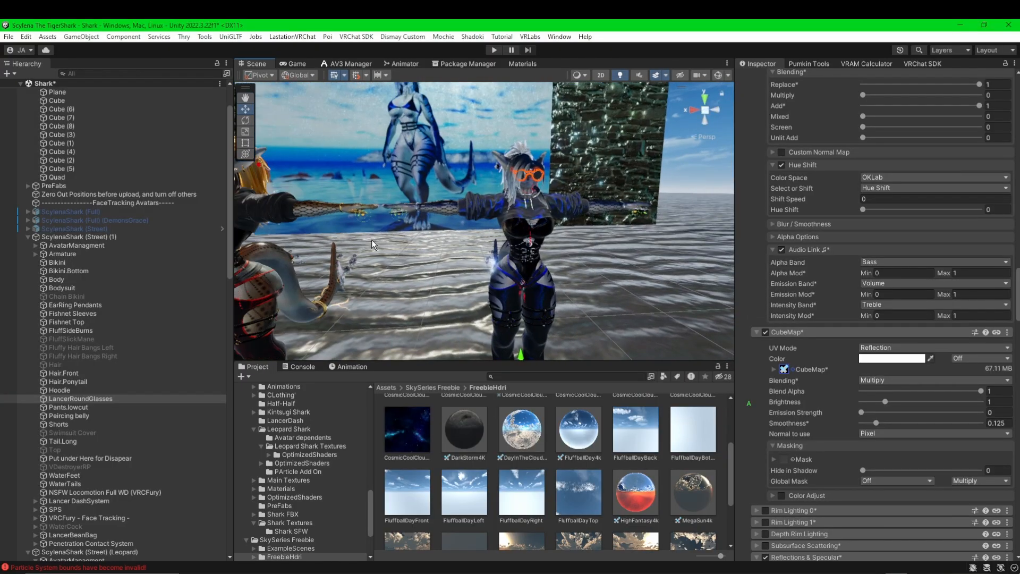
scroll(371, 240, "down", 4)
middle_click_drag(373, 240, 430, 250)
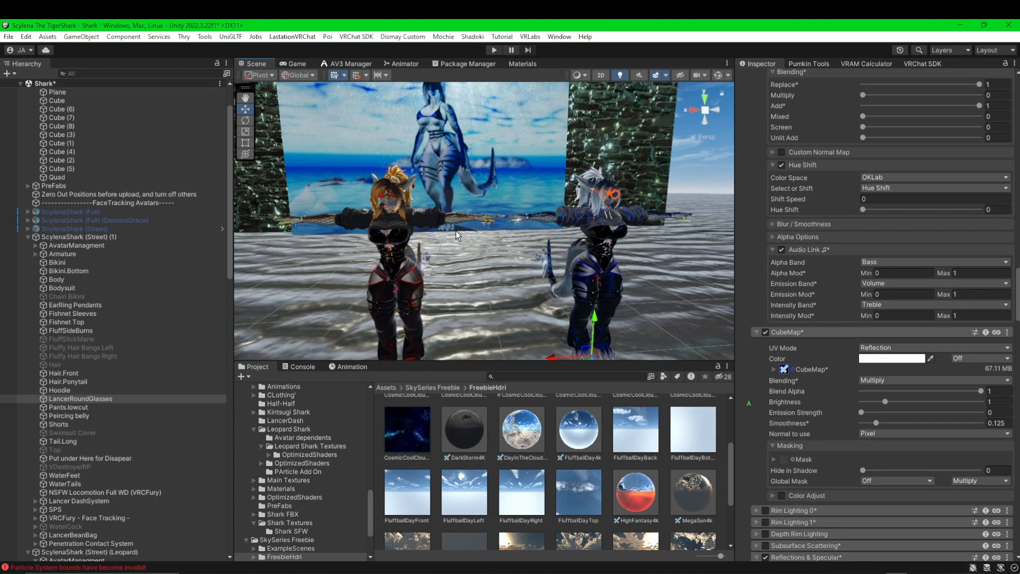
right_click_drag(456, 231, 522, 242)
middle_click_drag(521, 196, 505, 216)
scroll(510, 234, "up", 3)
scroll(504, 215, "up", 3)
scroll(505, 215, "down", 3)
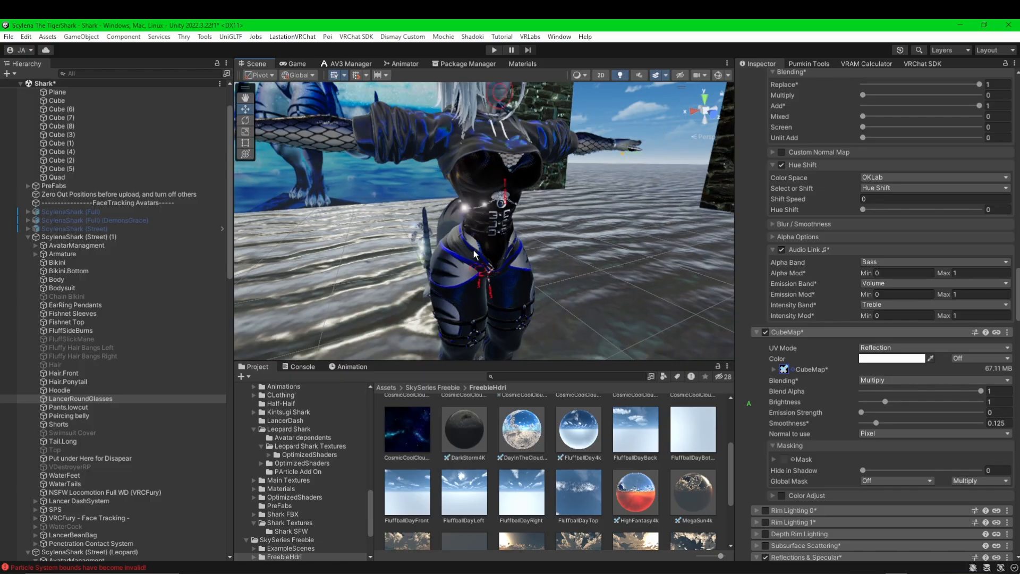
- Select the blue avatar's Shorts mesh and set its material's shader to .poiyomi/Poiyomi Toon
left_click(474, 254)
left_click(876, 429)
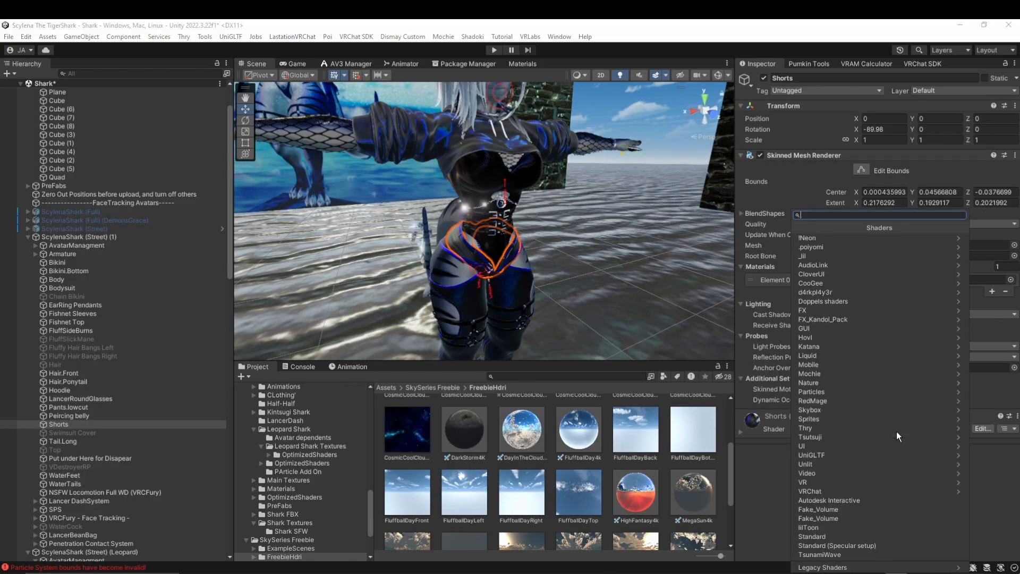
left_click(845, 247)
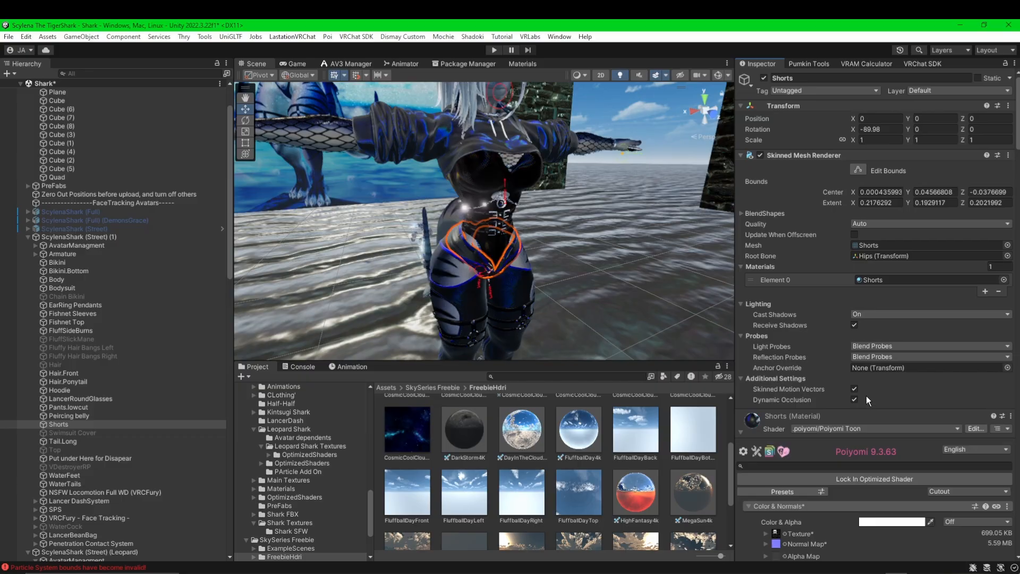
- Paste the copied cubemap settings, including smoothness 0.125, into the CubeMap section of the Shorts material
scroll(881, 408, "down", 10)
scroll(879, 411, "down", 15)
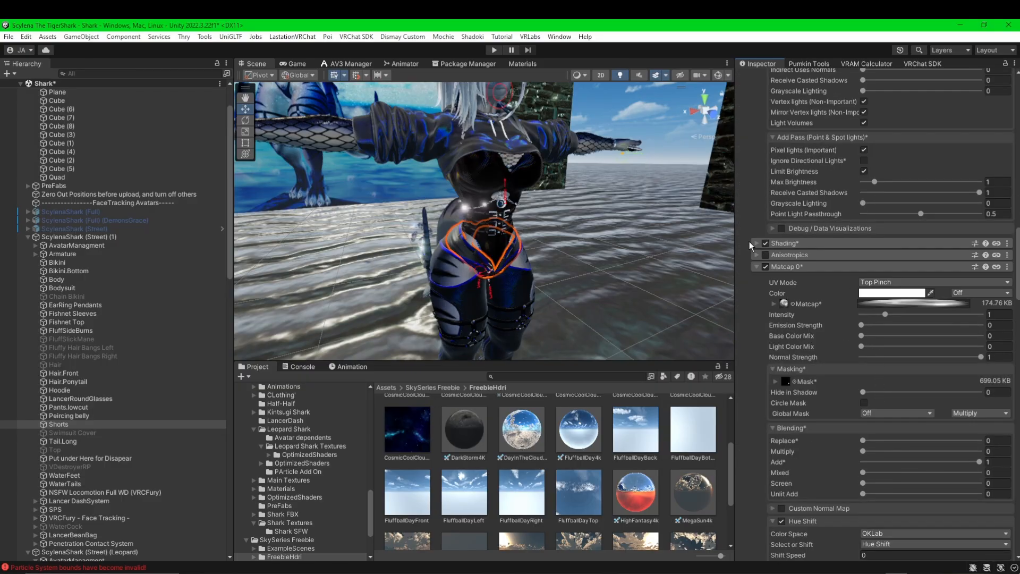
left_click(752, 241)
scroll(926, 325, "down", 8)
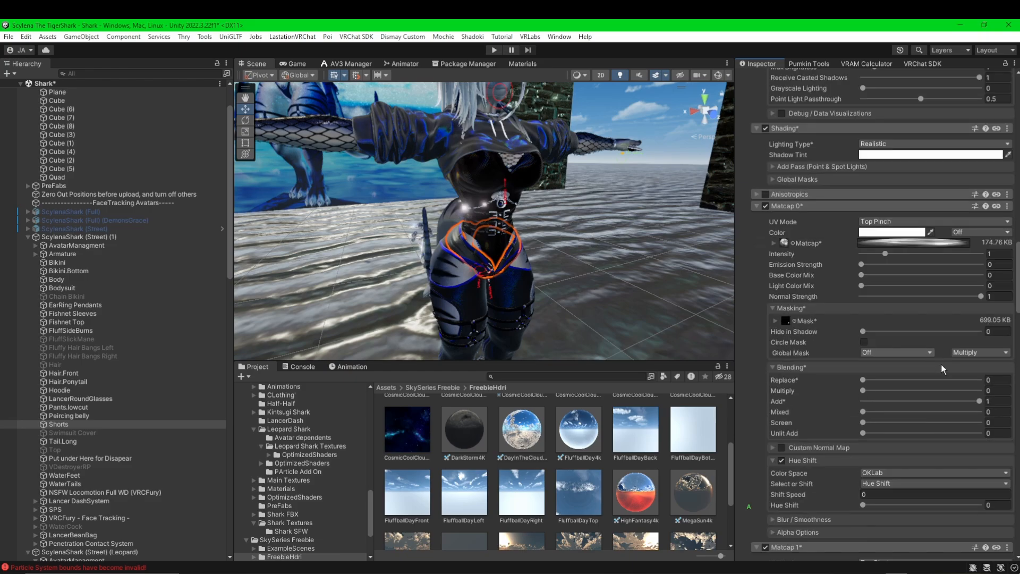
scroll(942, 365, "down", 6)
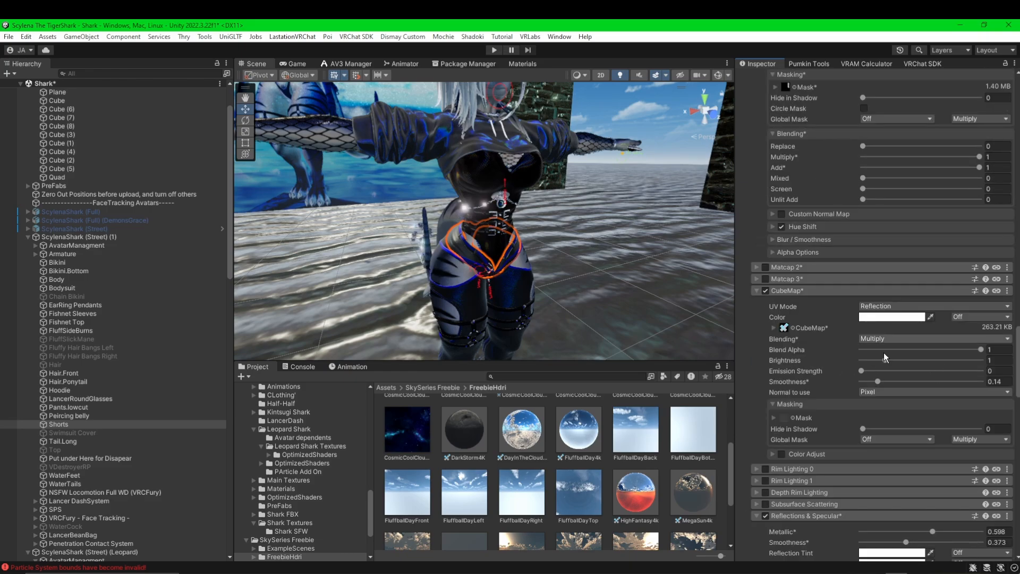
left_click(1008, 290)
left_click(962, 337)
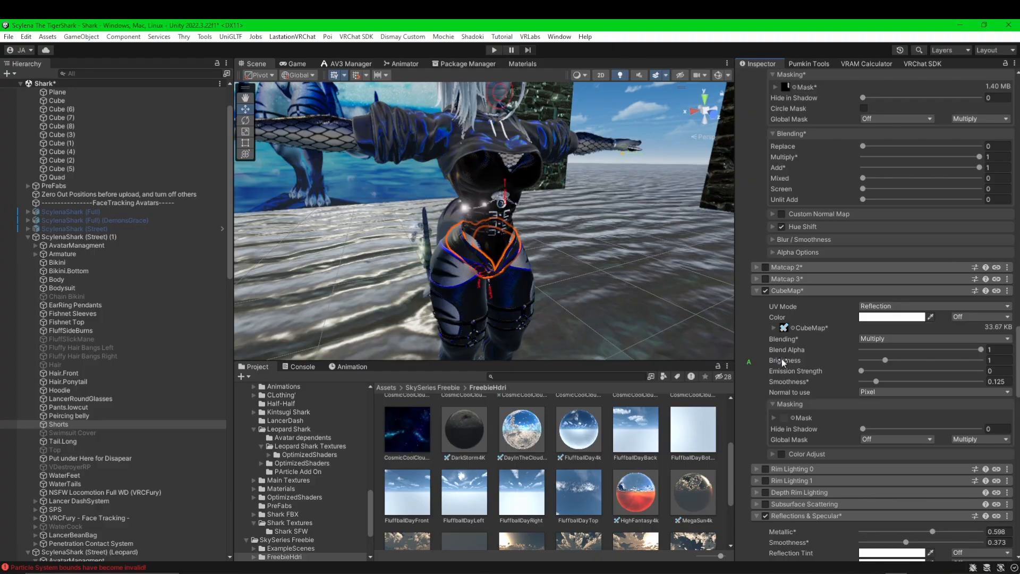
- Focus on the shorts and examine their cubemap reflections from the back, side and front
key("f")
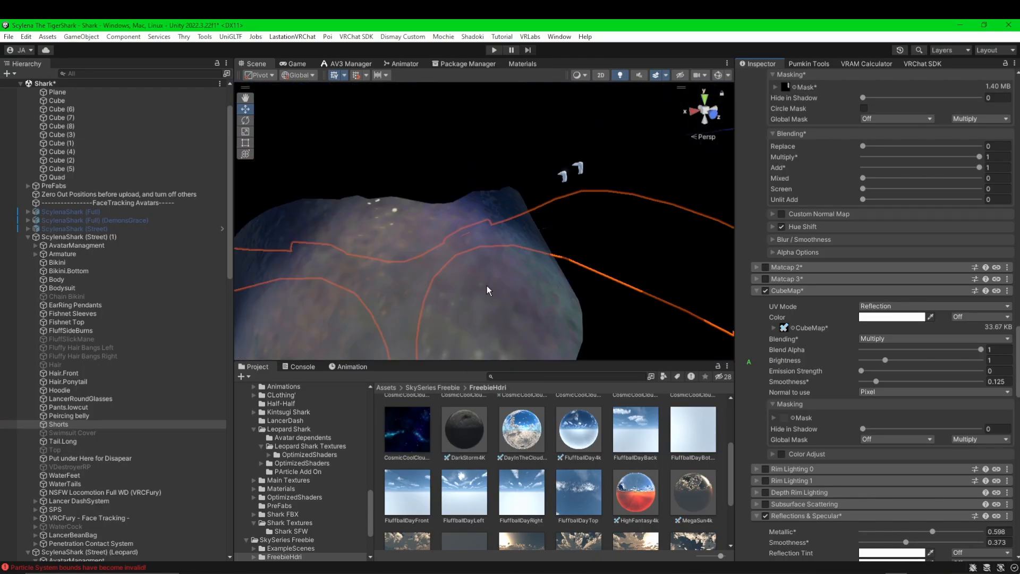
left_click_drag(486, 285, 587, 297, "alt")
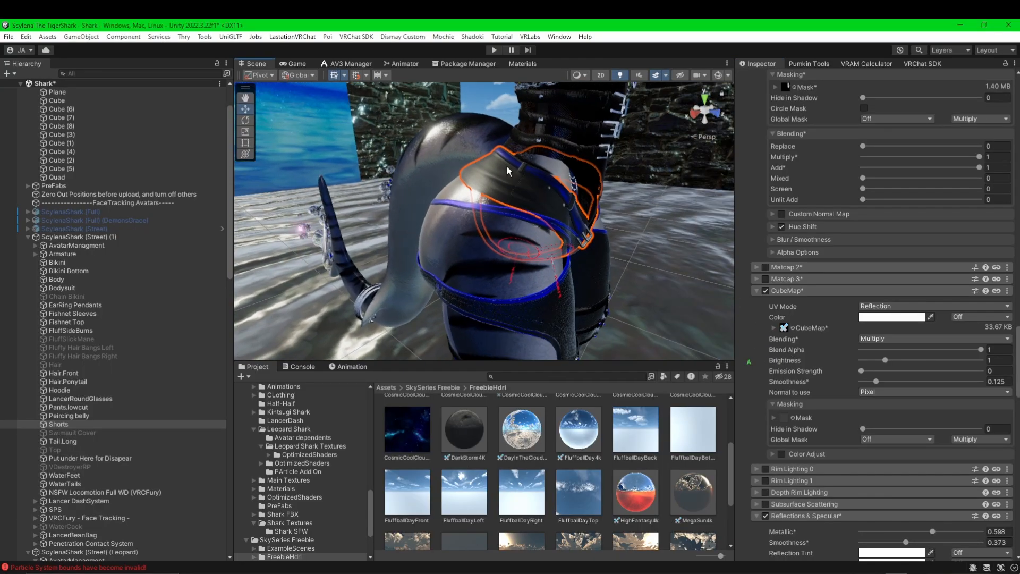
scroll(472, 161, "down", 3)
left_click_drag(483, 167, 461, 223, "alt")
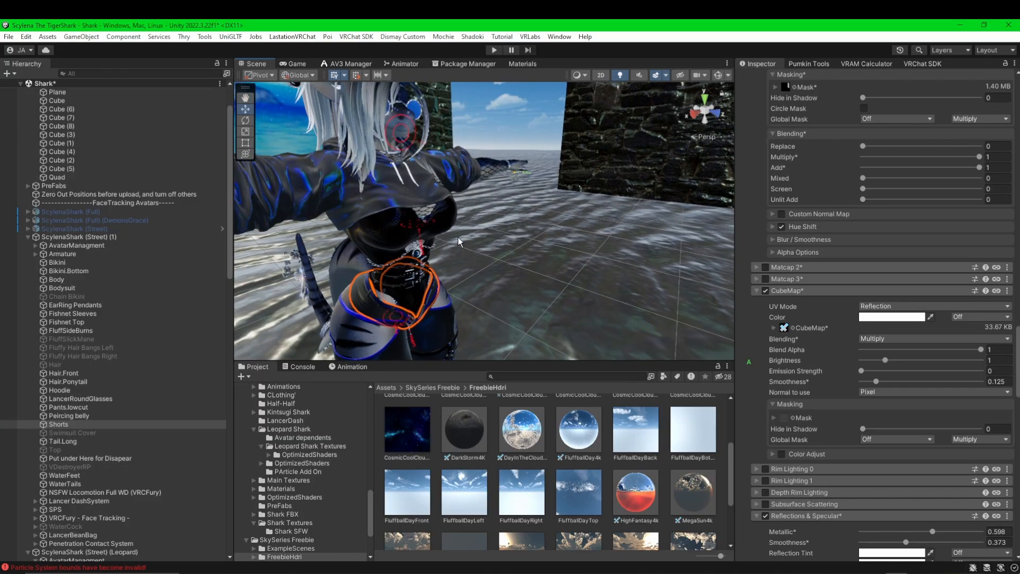
left_click_drag(457, 263, 482, 246, "alt")
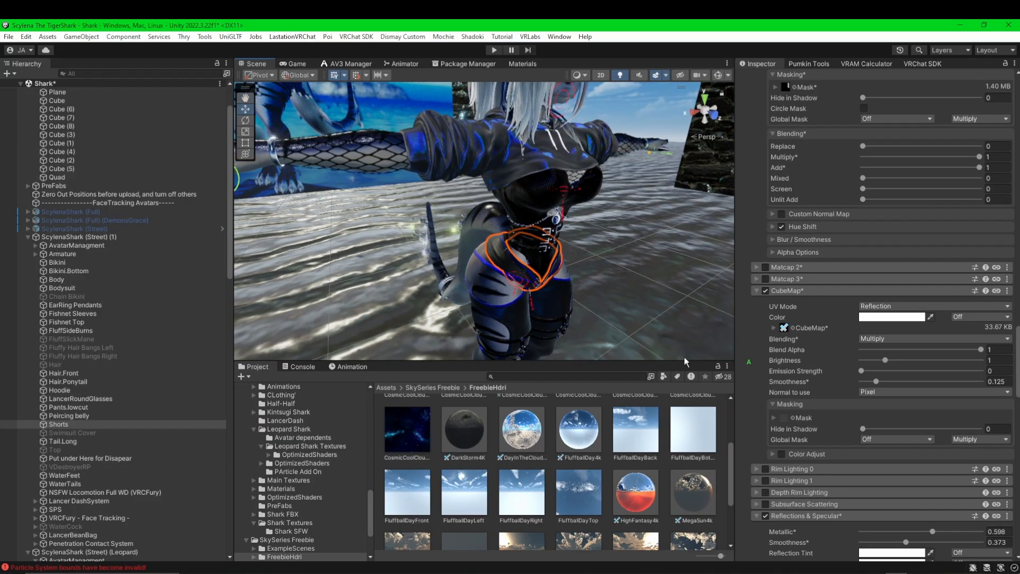
- Assign the Lancer Cube map to the CubeMap section of the Shorts material and inspect its effect up close
left_click(792, 328)
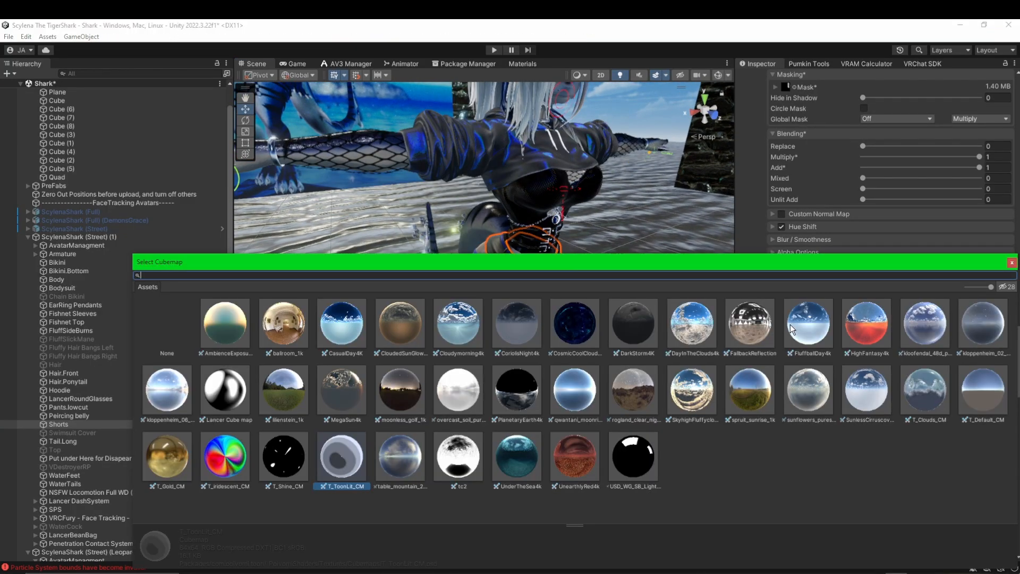
left_click(233, 401)
scroll(522, 219, "up", 5)
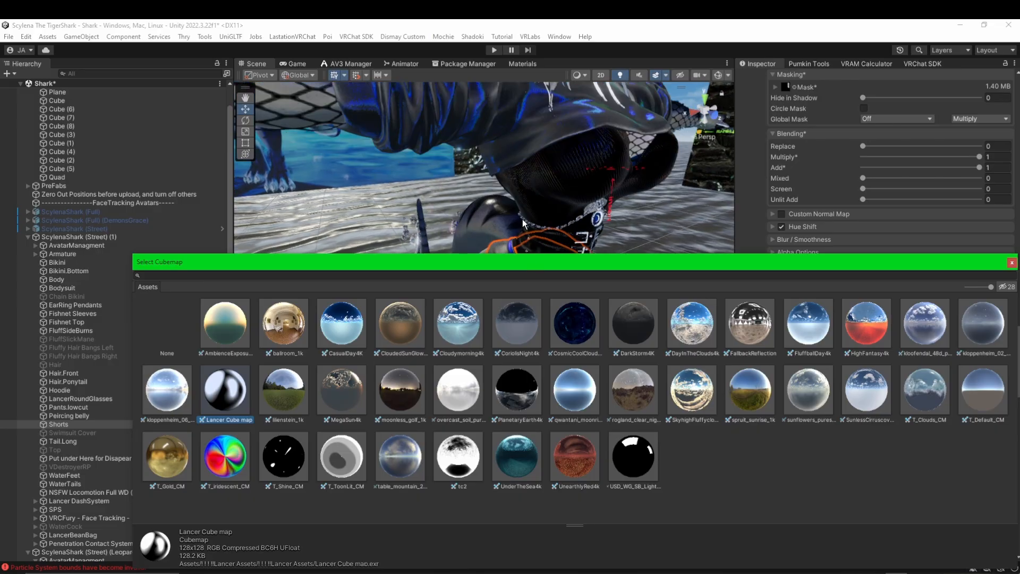
middle_click_drag(525, 218, 522, 173)
scroll(537, 164, "up", 2)
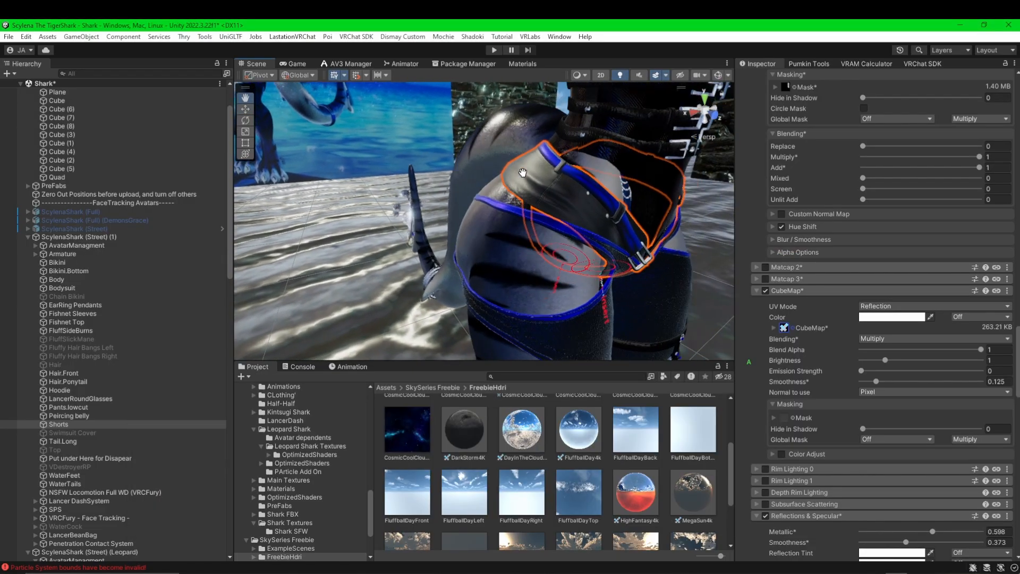
scroll(522, 174, "up", 3)
scroll(521, 174, "down", 2)
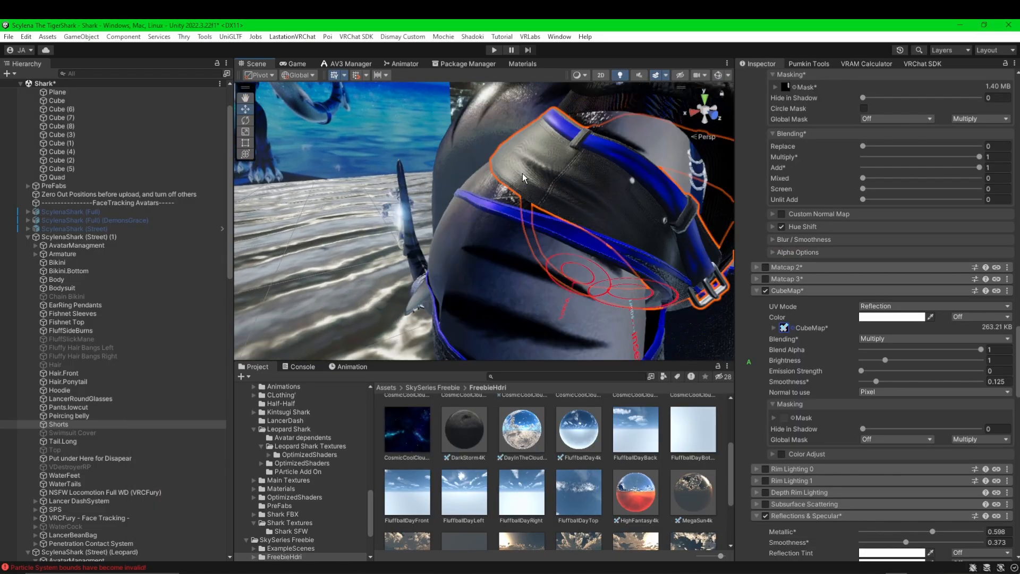
- Assign T_ToonLit_CM as the Shorts material's cubemap and inspect the shorts' reflections from several angles
left_click(794, 328)
left_click(354, 461)
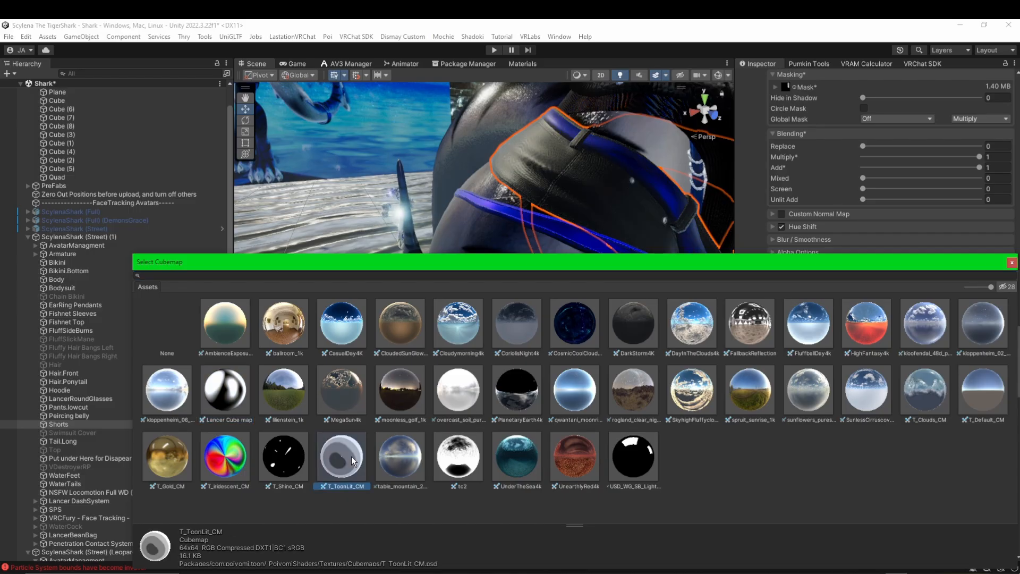
left_click(1014, 264)
scroll(589, 251, "down", 8)
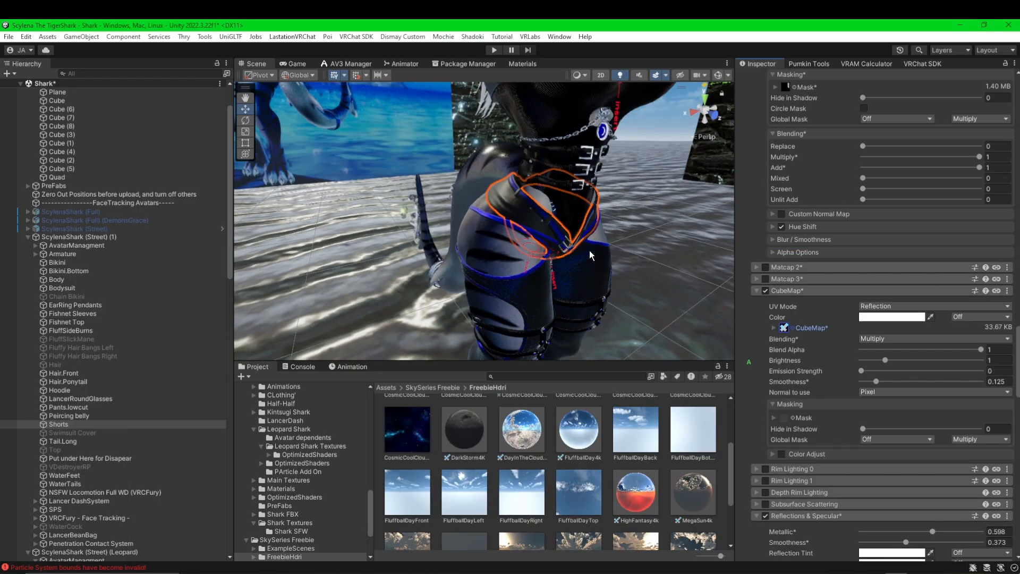
middle_click_drag(589, 251, 574, 264)
scroll(578, 268, "up", 2)
left_click_drag(578, 268, 635, 259, "alt")
scroll(522, 240, "up", 4)
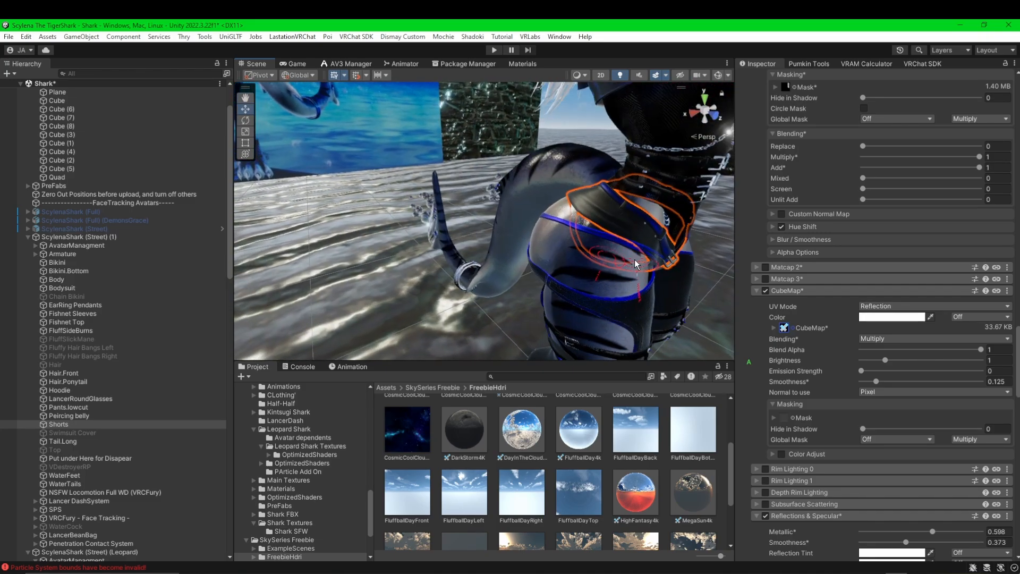
scroll(634, 259, "up", 3)
middle_click_drag(634, 259, 570, 248)
left_click_drag(570, 248, 559, 254, "alt")
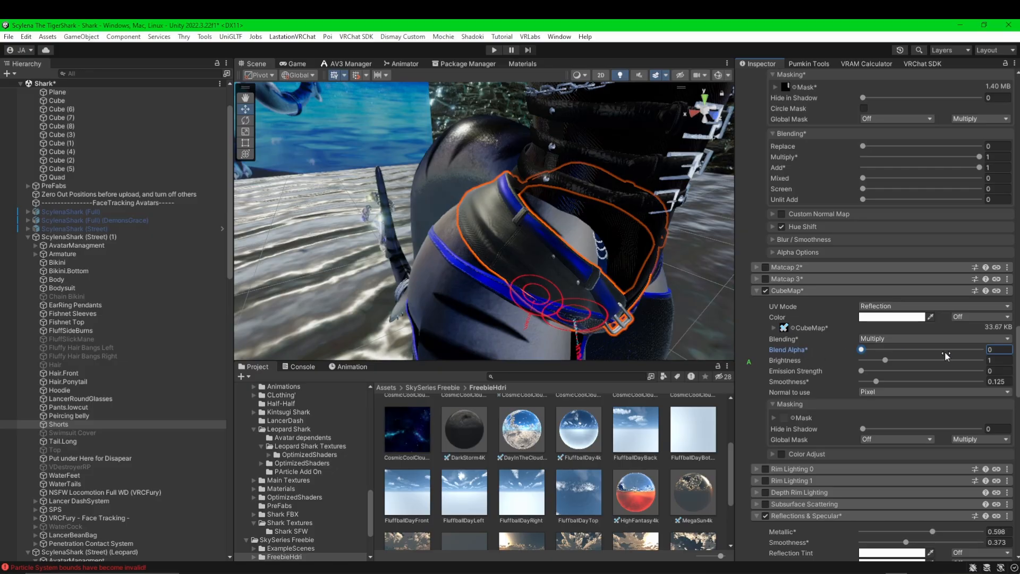
- Compare the Shorts cubemap with Blend Alpha at 0 and 1, and try Smoothness at 1 and 0.308
left_click_drag(945, 353, 872, 351)
left_click_drag(981, 350, 850, 351)
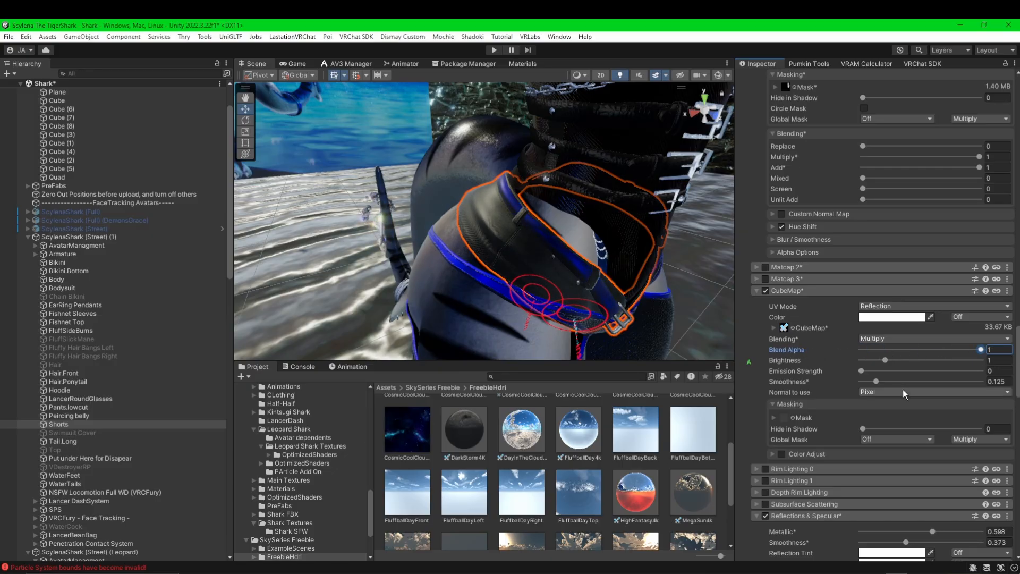
left_click_drag(876, 377, 933, 377)
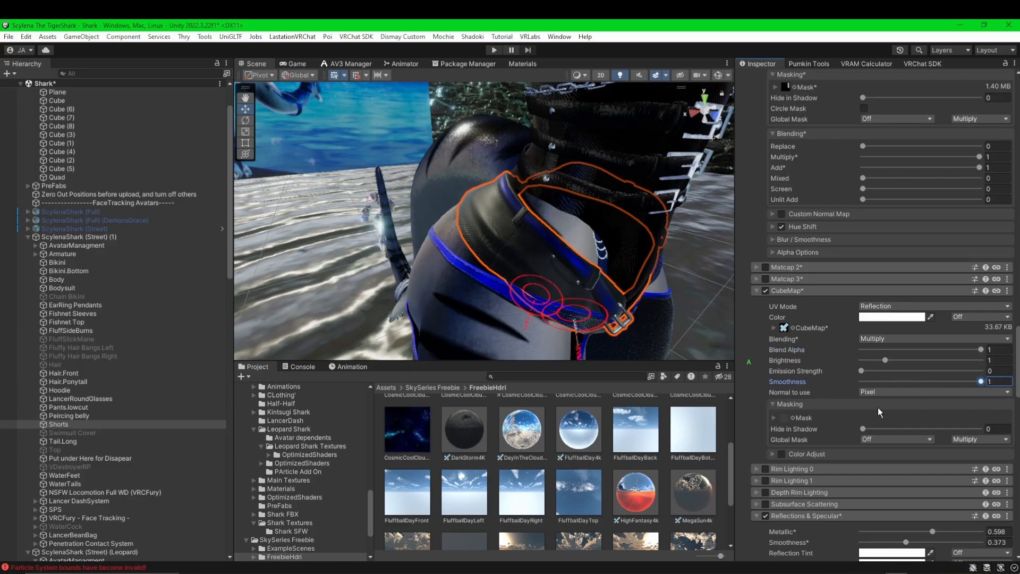
left_click(897, 381)
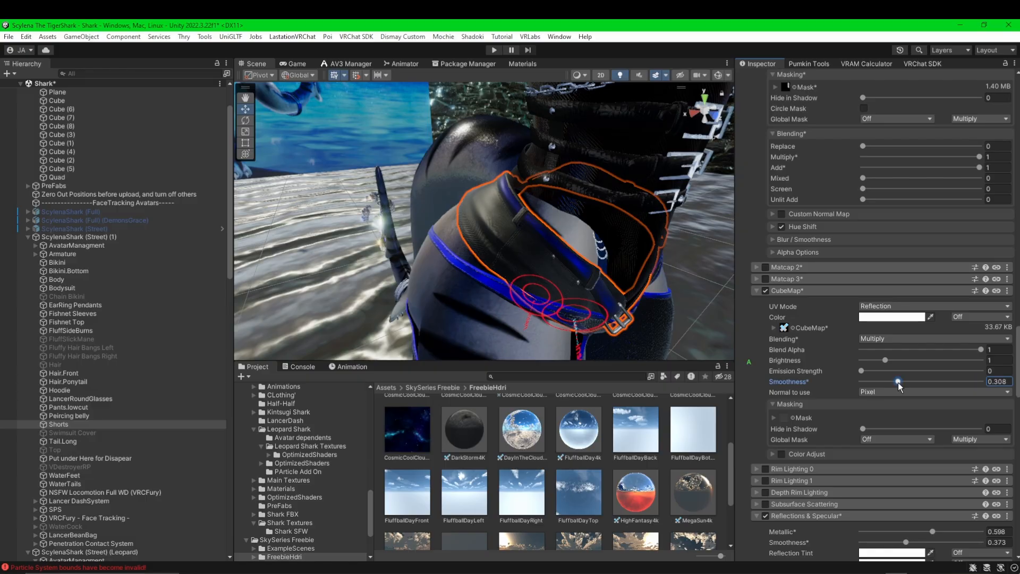
- Set the Shorts cubemap's Smoothness to 0.183 and compare both avatars from the front
scroll(637, 282, "down", 8)
right_click_drag(572, 255, 494, 228)
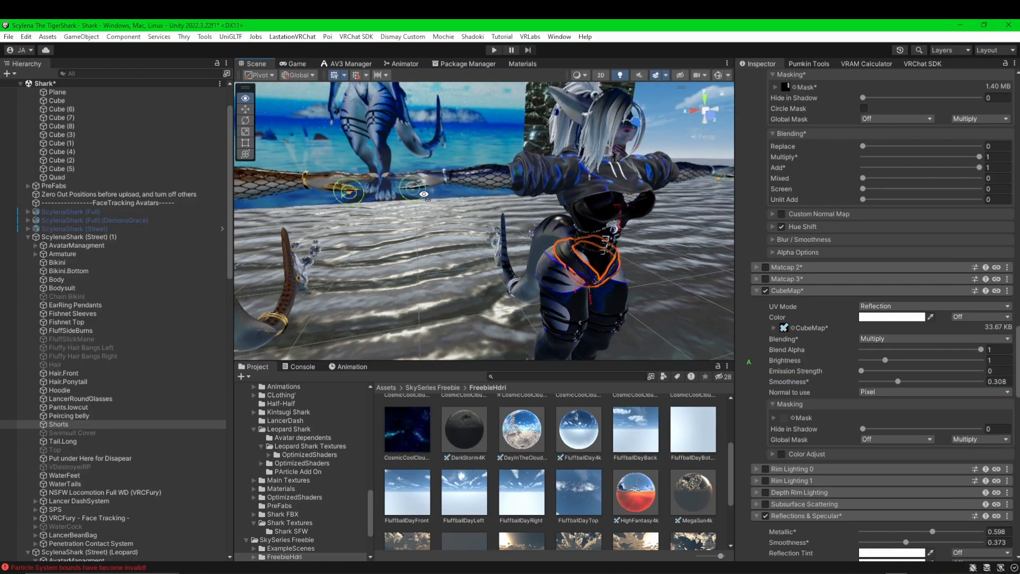
middle_click_drag(452, 207, 439, 187)
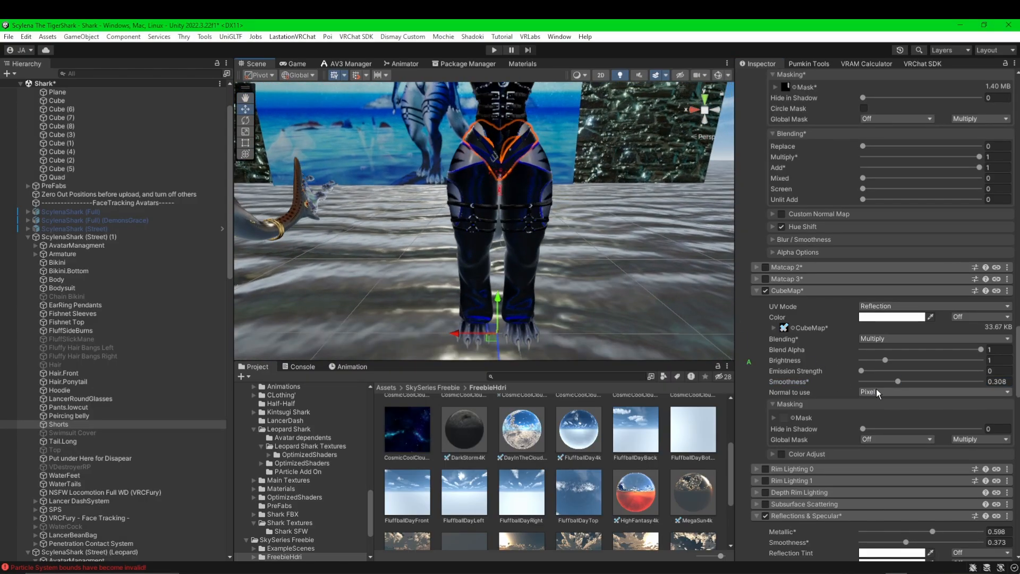
scroll(622, 235, "down", 4)
middle_click_drag(411, 159, 527, 222)
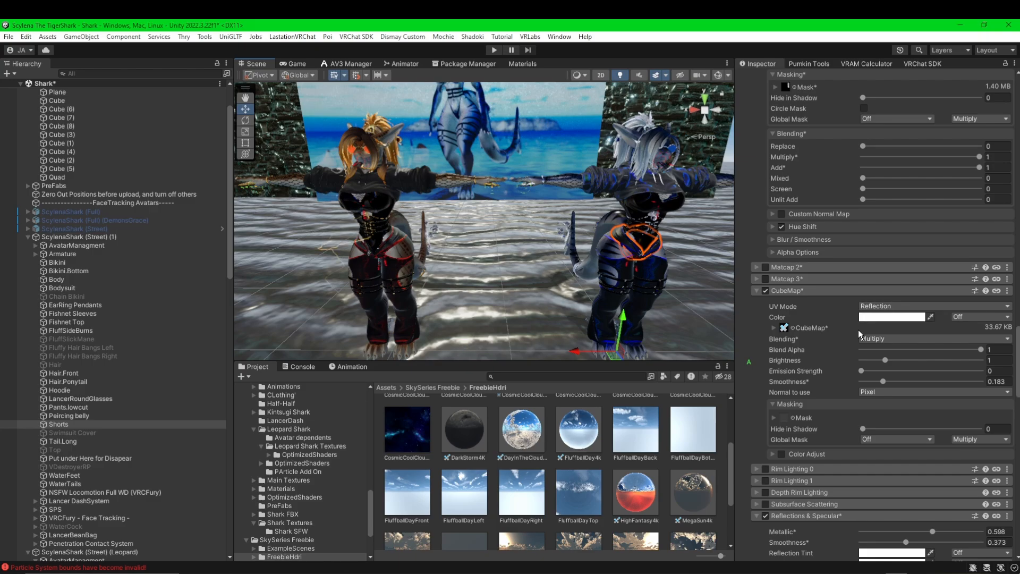
scroll(877, 355, "up", 3)
scroll(894, 412, "down", 5)
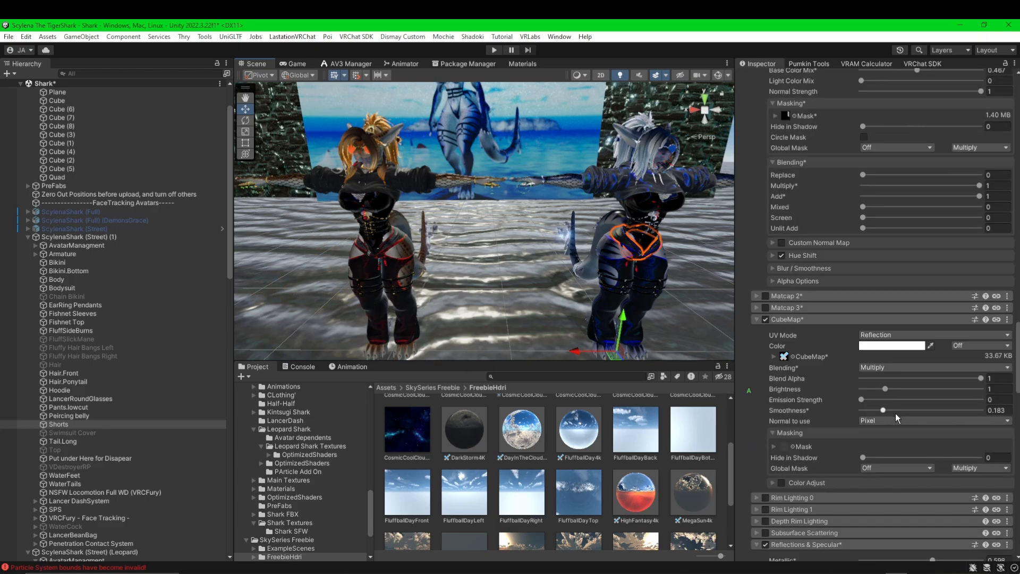
- Select the blue avatar's Hair.Front mesh and set the Hair Tau material's shader to .poiyomi/Poiyomi Toon
right_click_drag(568, 259, 502, 209)
scroll(556, 252, "up", 5)
left_click(502, 194)
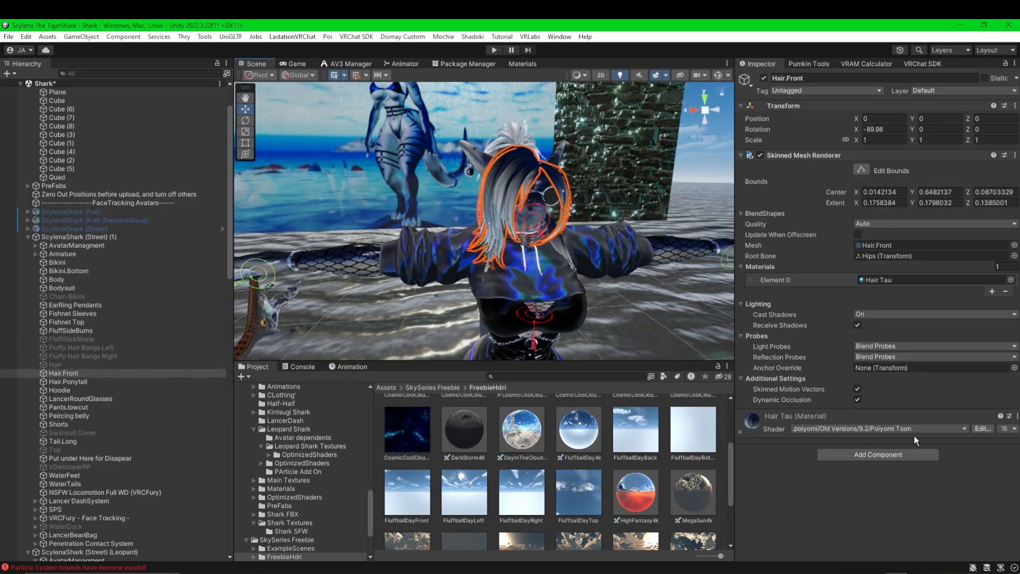
left_click(939, 427)
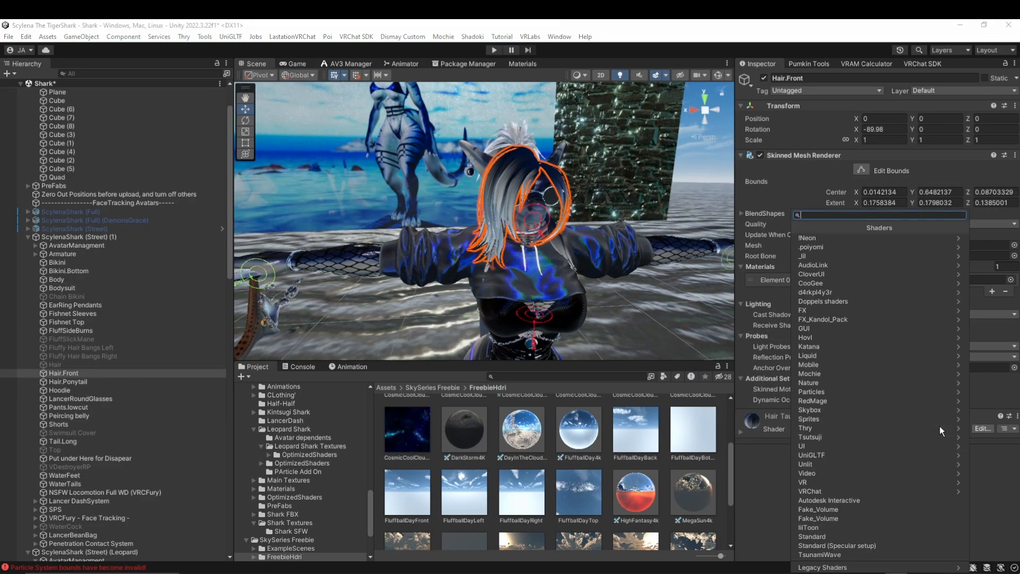
left_click(869, 244)
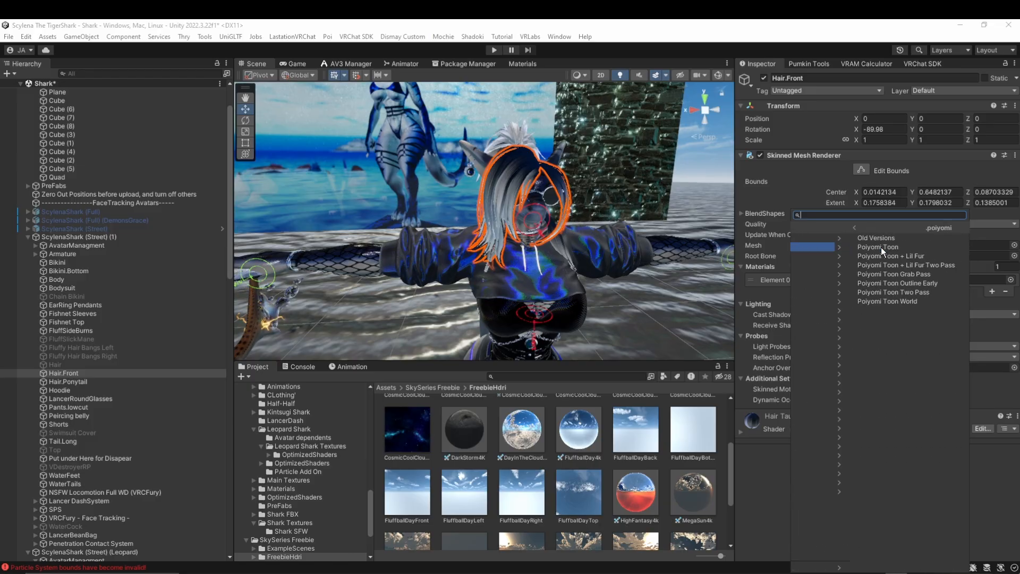
left_click(856, 248)
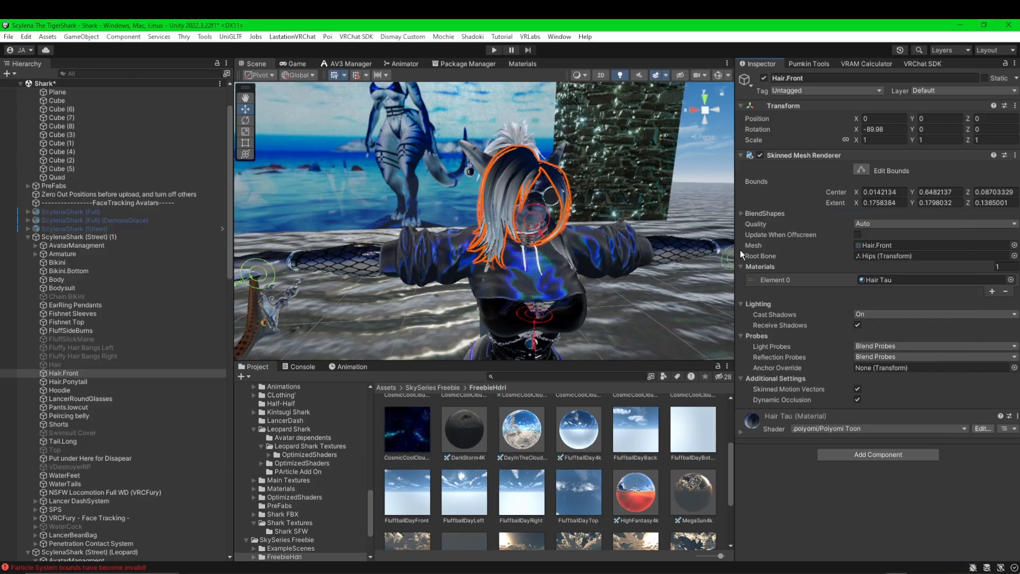
- On the Hair.Ponytail mesh, set the Silver material's shader to Poiyomi Toon and Gem Blue's to Poiyomi Toon Grab Pass
right_click_drag(627, 290, 607, 266)
left_click(575, 196)
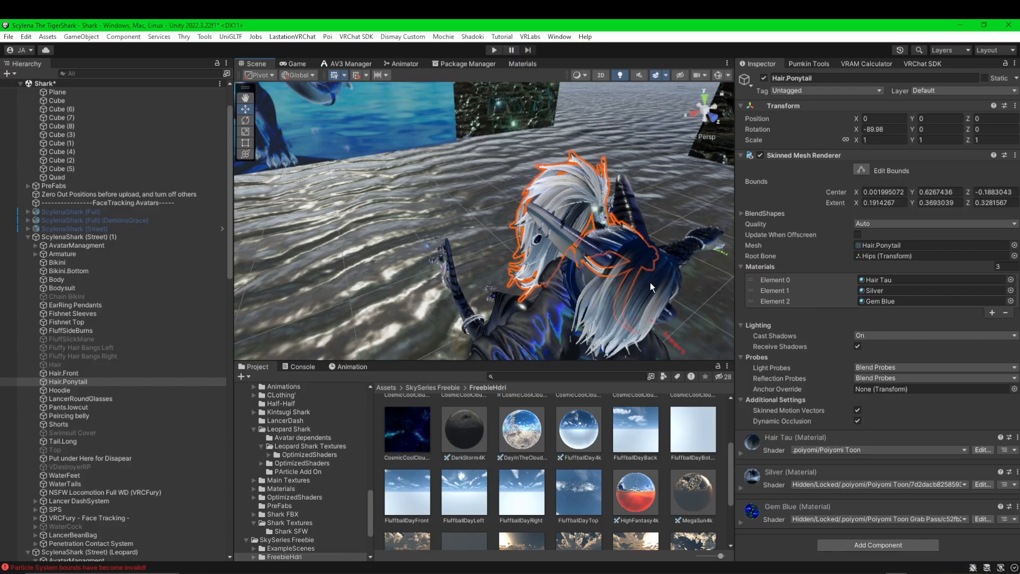
left_click(895, 487)
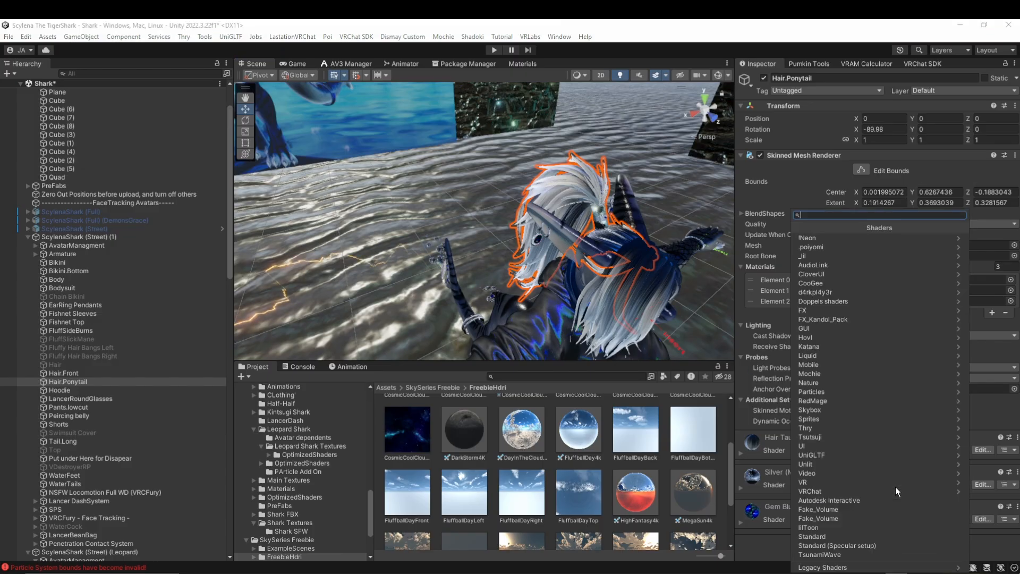
left_click(850, 243)
left_click(846, 248)
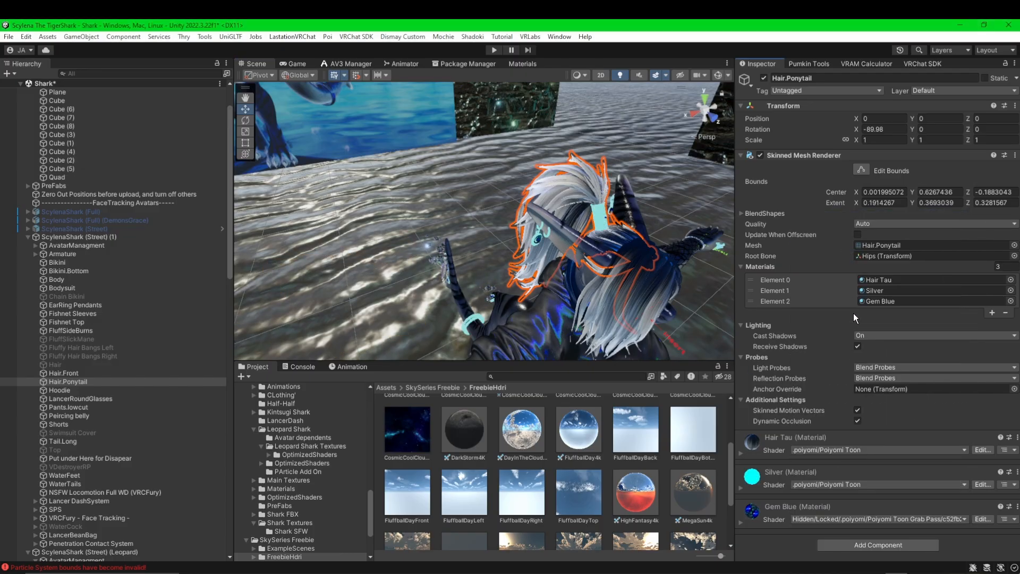
left_click(878, 520)
left_click(840, 250)
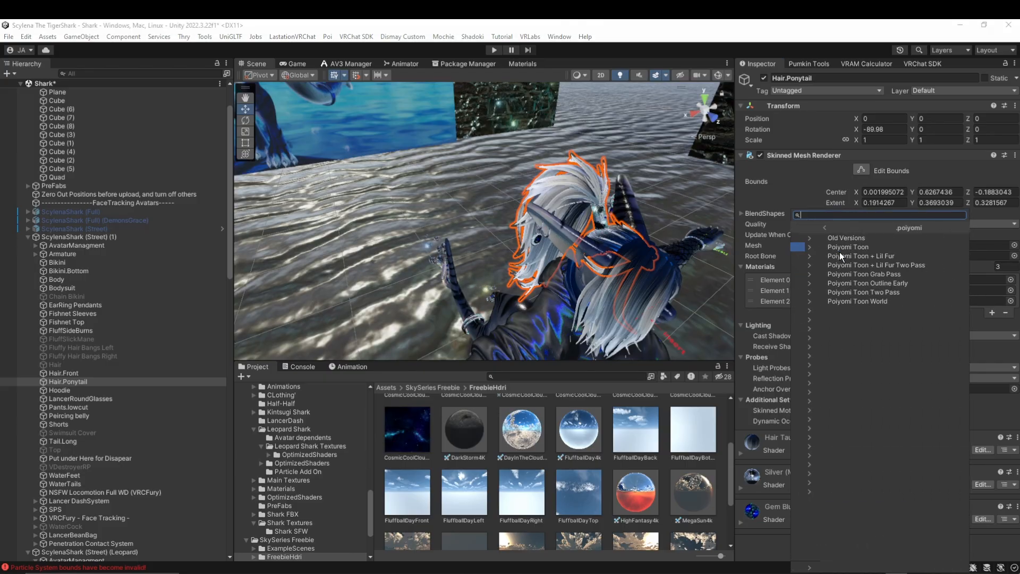
left_click(878, 273)
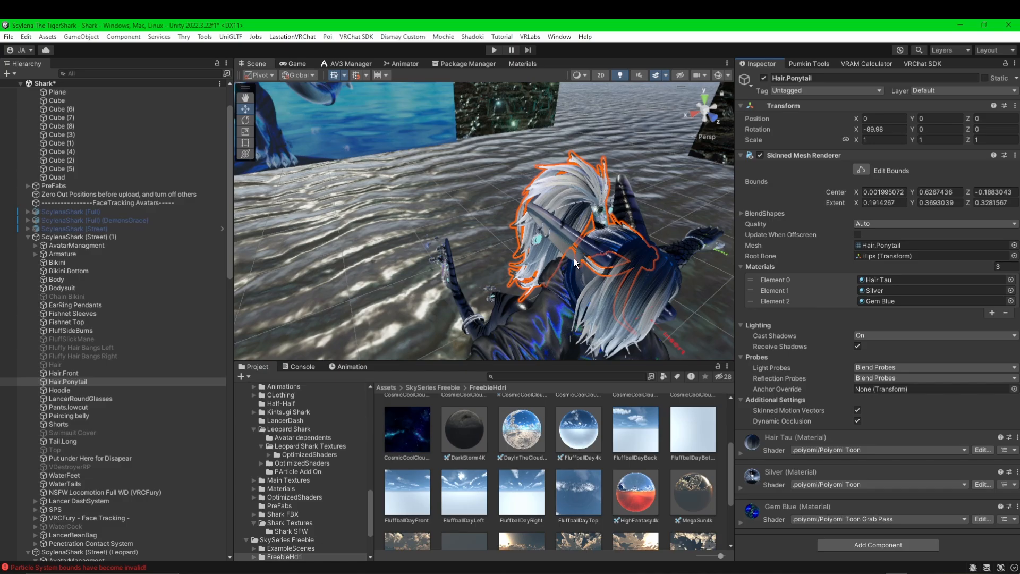
- Examine the reflections on the blue avatar's glasses, hair and hoodie from several angles, including from both sides
left_click_drag(574, 258, 500, 193, "alt")
middle_click_drag(499, 192, 545, 176)
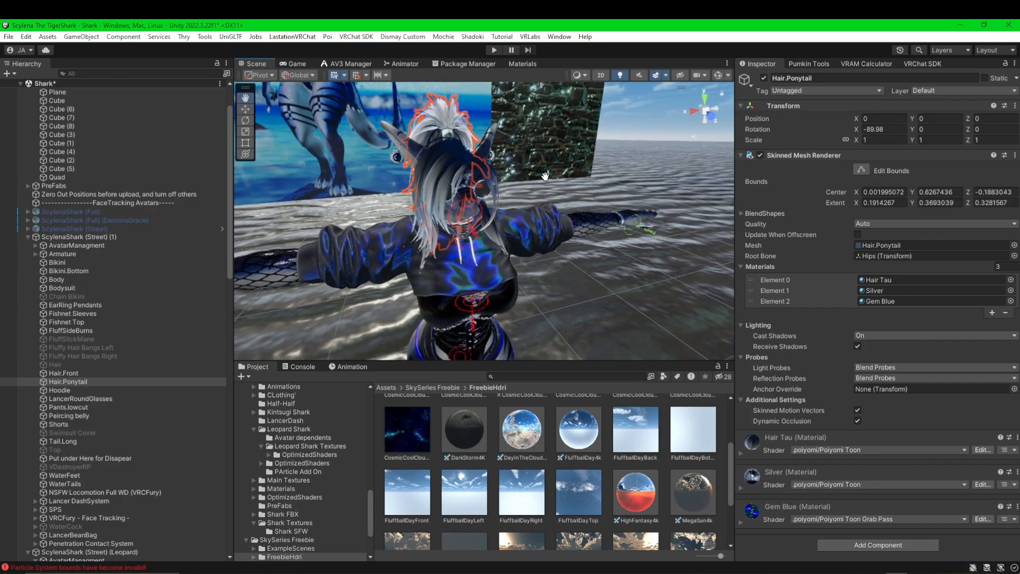
scroll(500, 165, "up", 5)
scroll(500, 165, "up", 2)
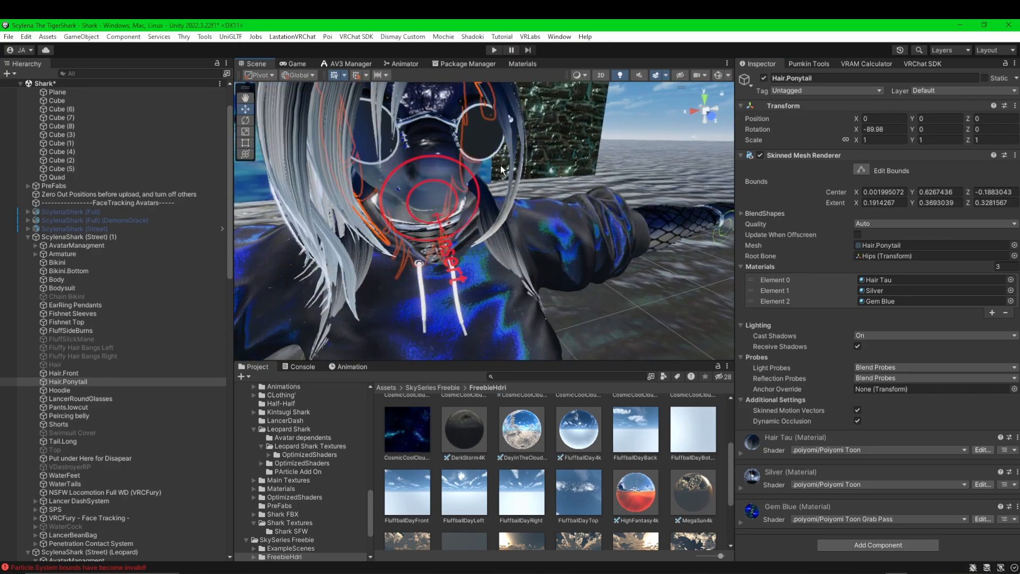
left_click_drag(500, 165, 348, 167, "alt")
middle_click_drag(348, 168, 419, 178)
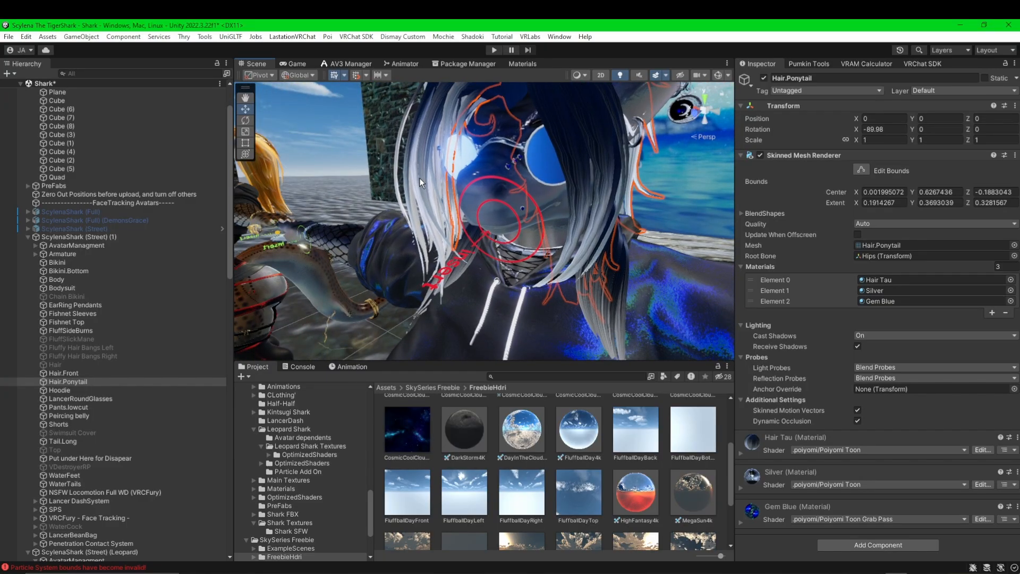
left_click_drag(420, 177, 630, 188, "alt")
scroll(630, 188, "down", 4)
middle_click_drag(630, 188, 627, 233)
left_click_drag(627, 233, 435, 235, "alt")
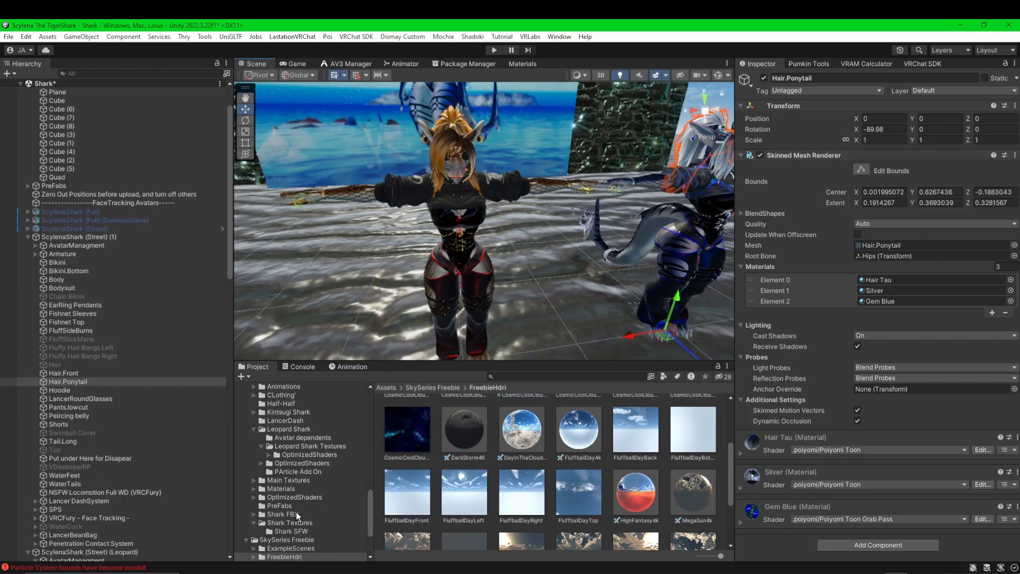
- Locate and select the Lightningshock prefab in the Leopard Shark folder's PArticle Add On subfolder
scroll(295, 512, "up", 4)
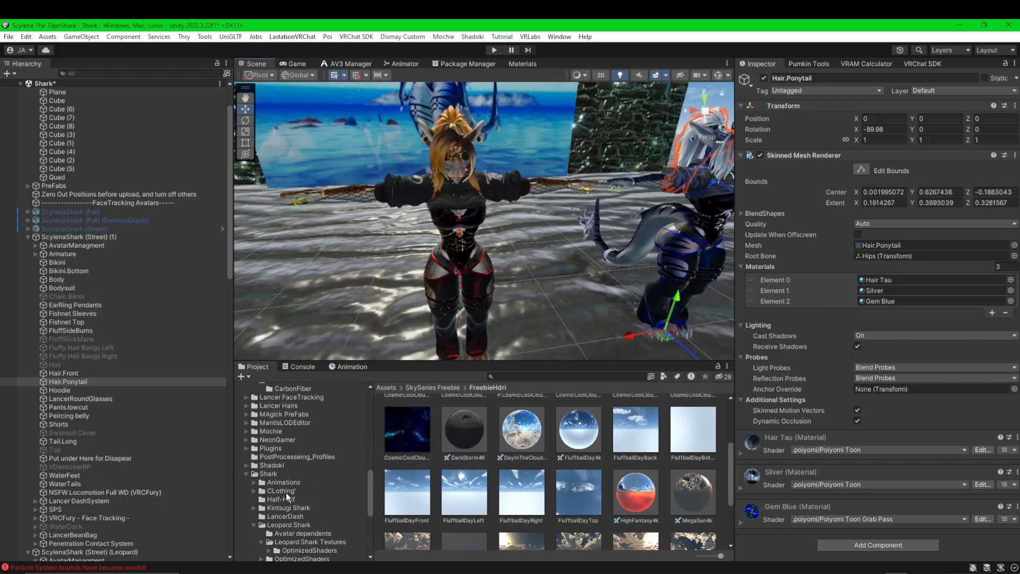
left_click(290, 524)
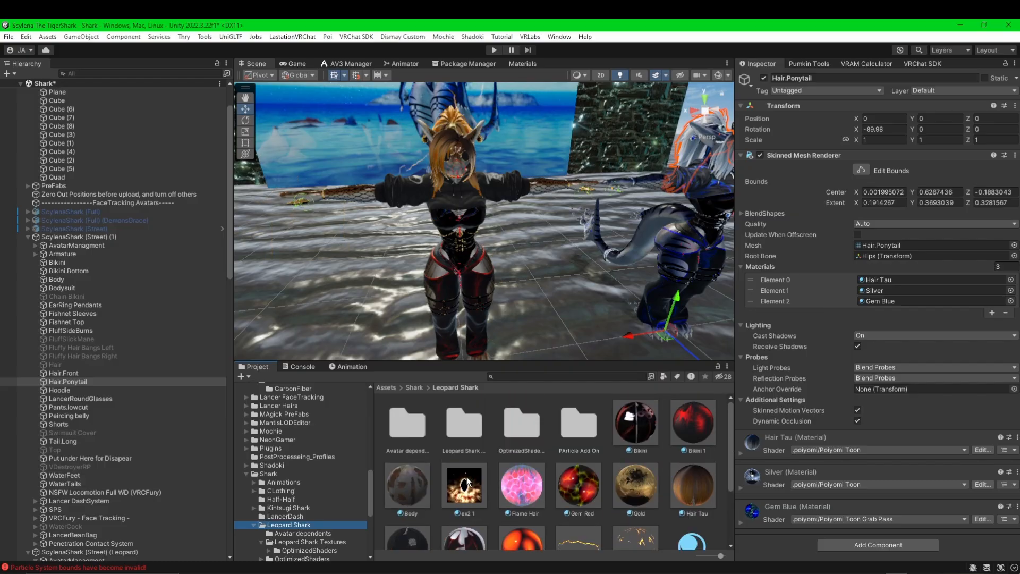
scroll(606, 458, "down", 4)
scroll(609, 460, "up", 3)
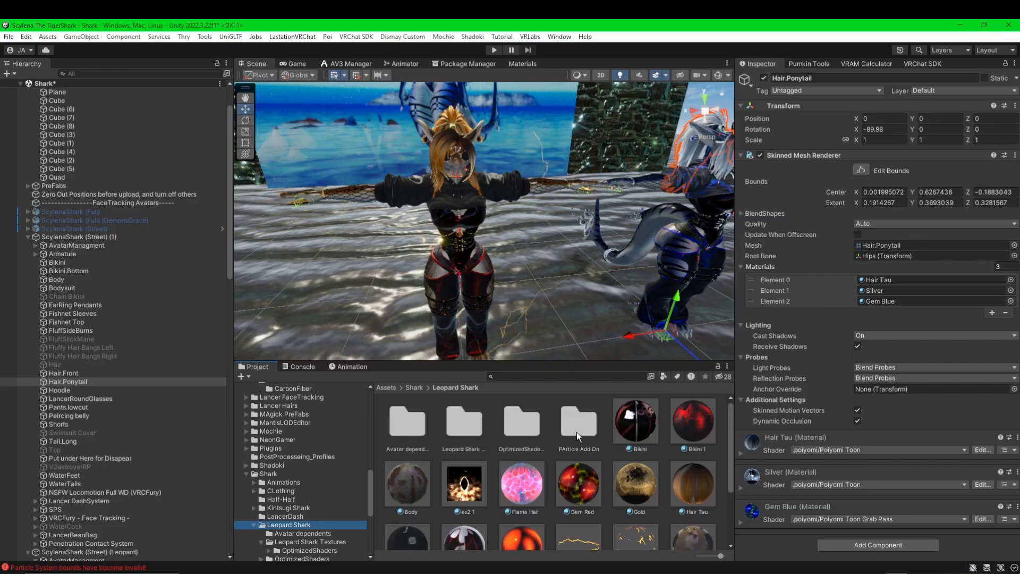
scroll(311, 512, "down", 1)
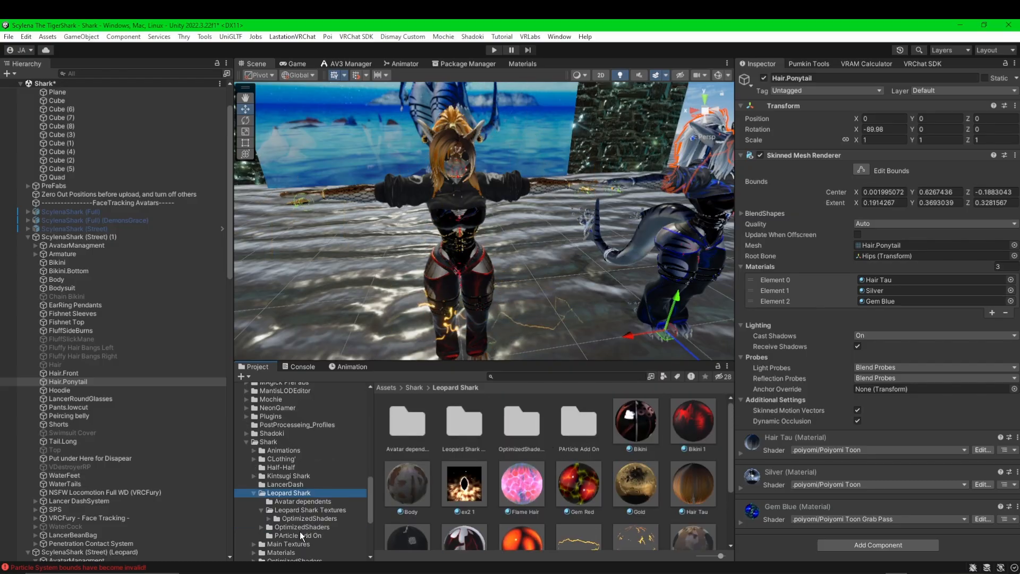
left_click(305, 534)
left_click(400, 426)
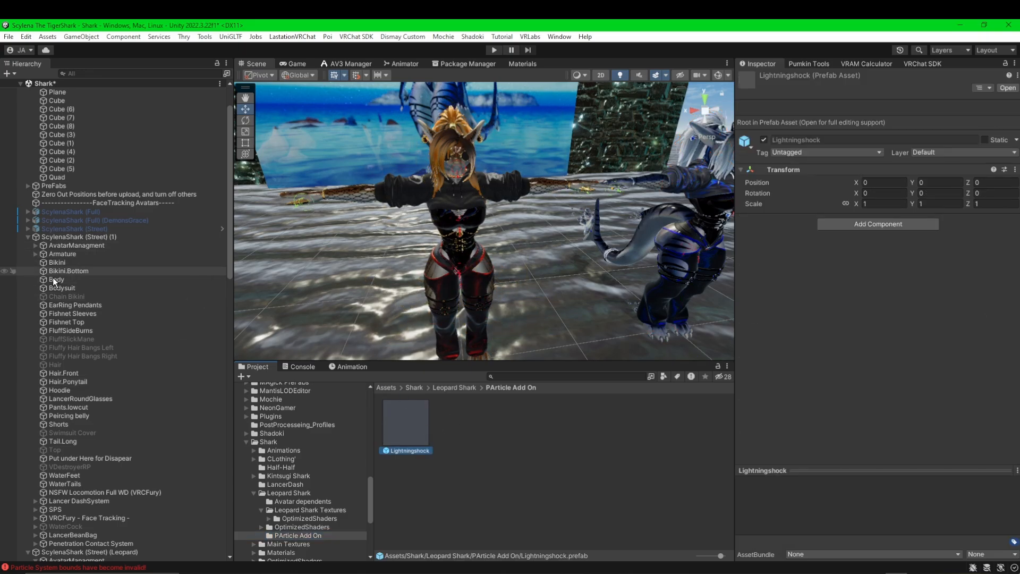
- Add the Lightningshock prefab to Toggle_Activated under the ScylenaShark (Street) (1) avatar's Disappear Particles and frame it in the scene
left_click(36, 245)
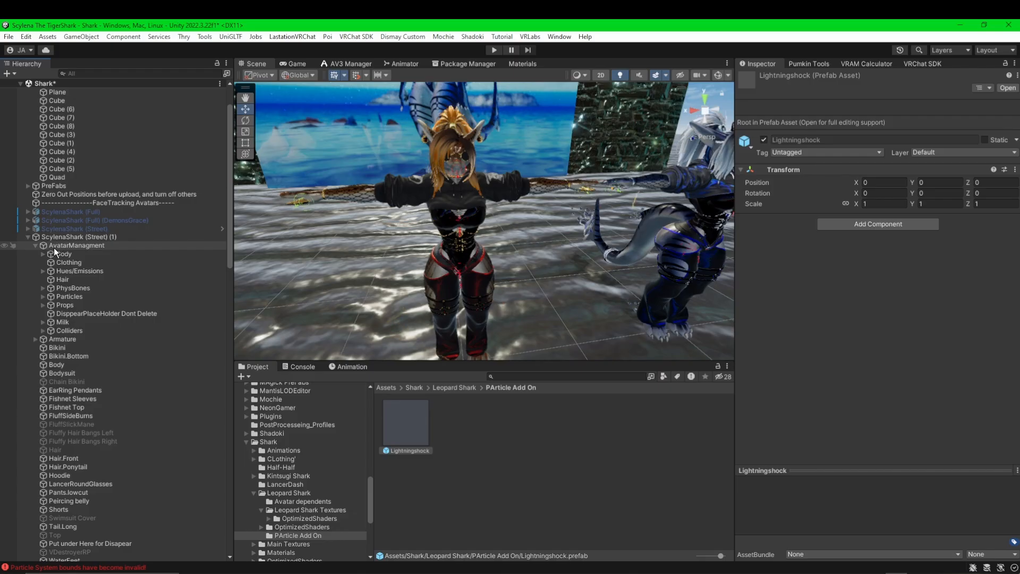
left_click(43, 297)
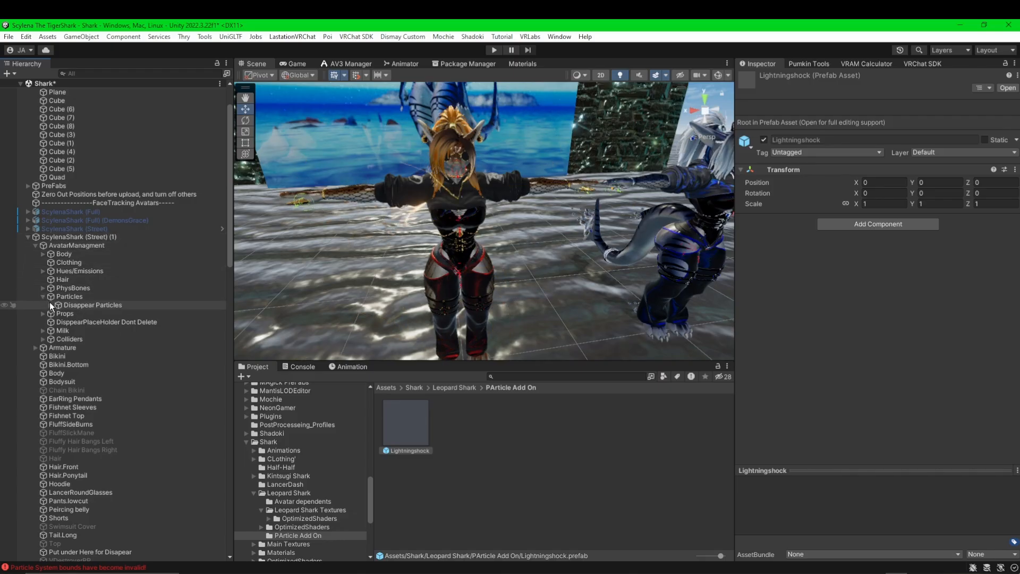
left_click(49, 305)
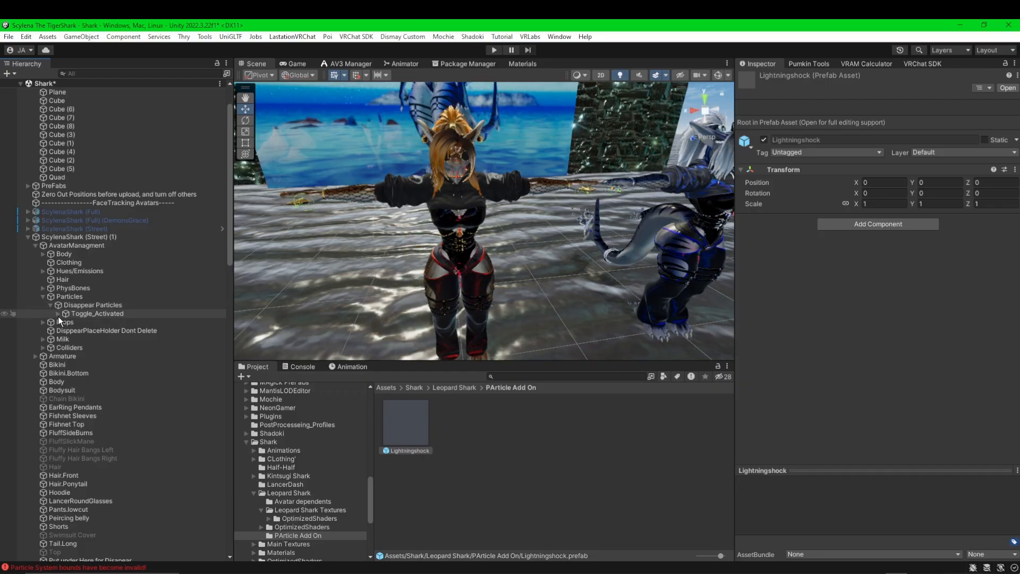
left_click(59, 316)
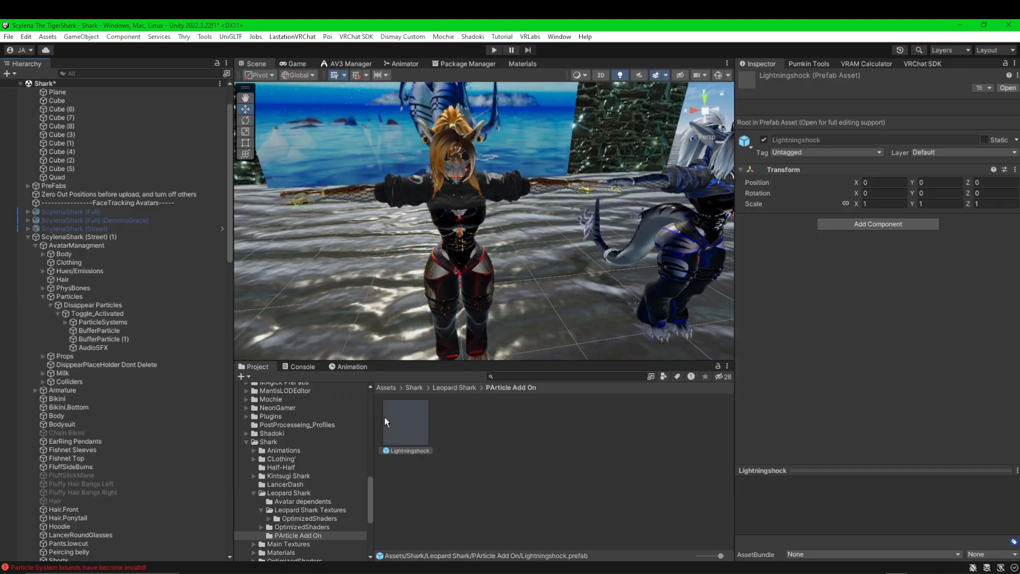
left_click(408, 426)
left_click_drag(408, 422, 117, 313)
key("f")
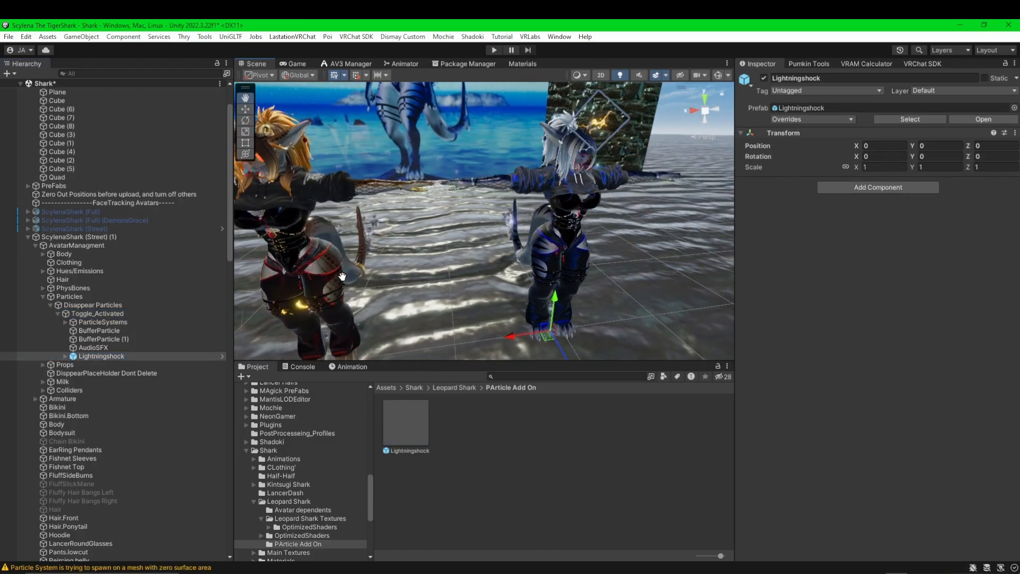
middle_click_drag(525, 275, 503, 258)
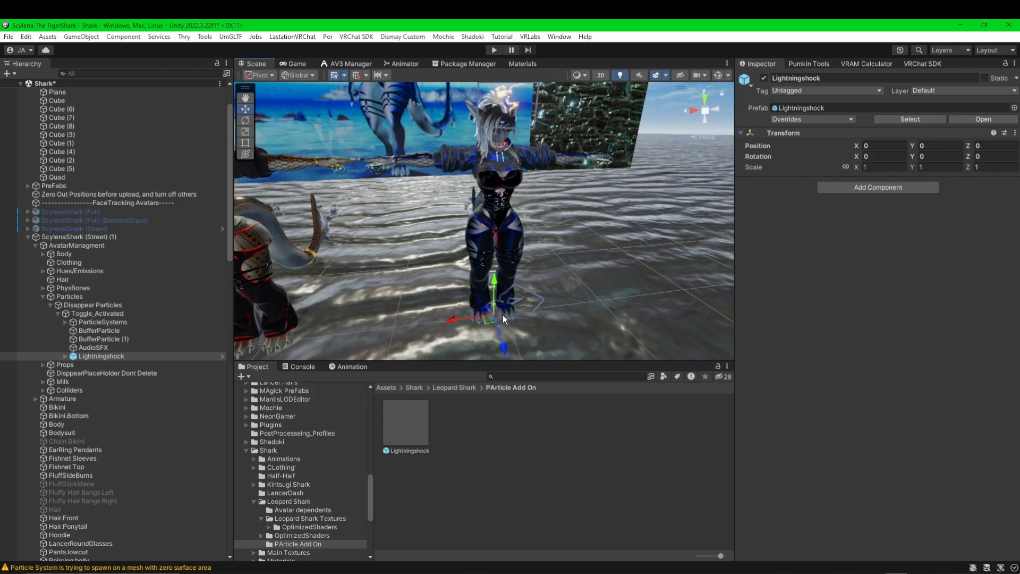
middle_click_drag(487, 250, 513, 283)
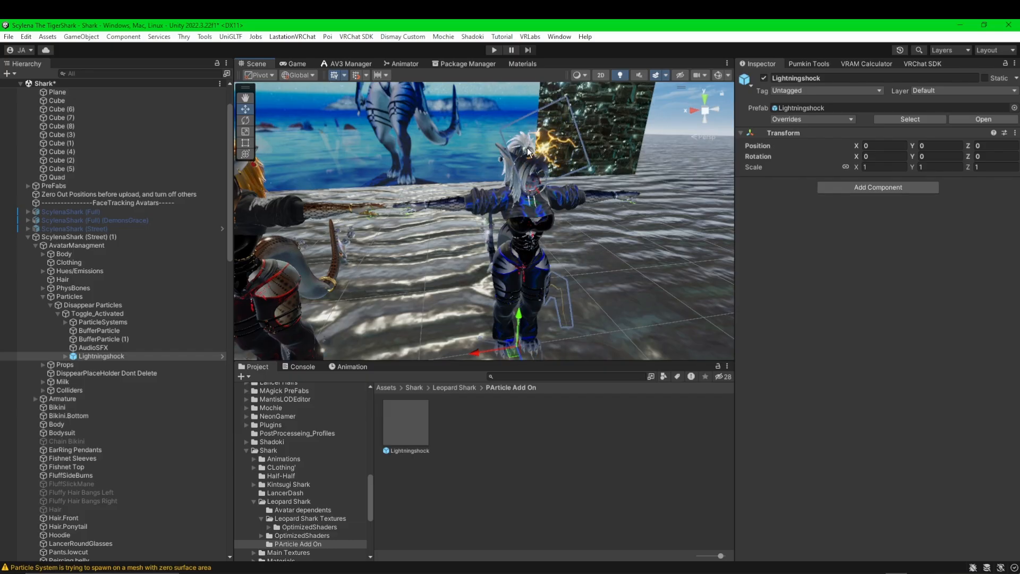
- Assign the avatar's Body mesh as the Shape mesh of Lightningshock's Body Electricity particle system
left_click(66, 356)
left_click(113, 364)
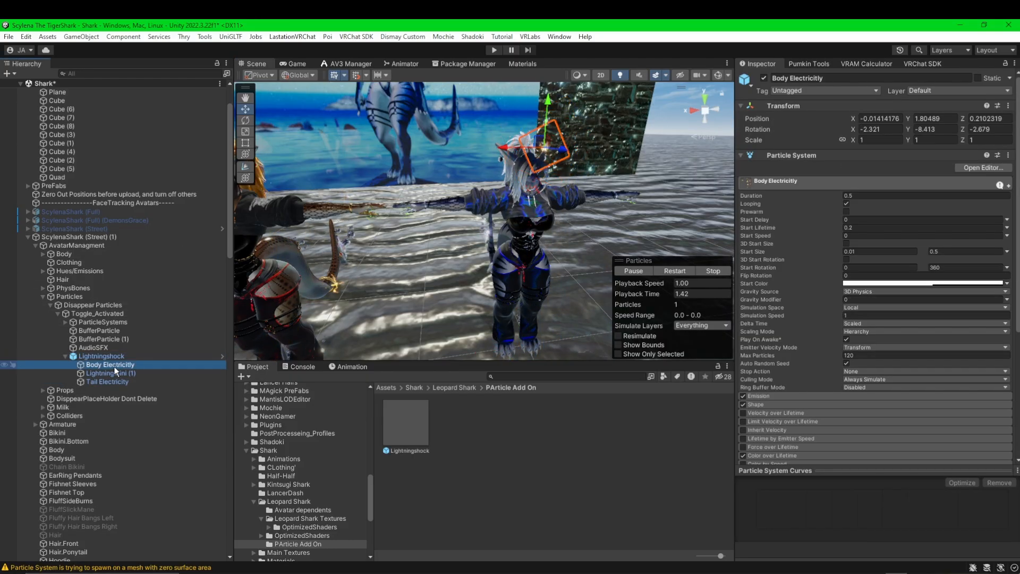
scroll(837, 367, "down", 1)
left_click(794, 375)
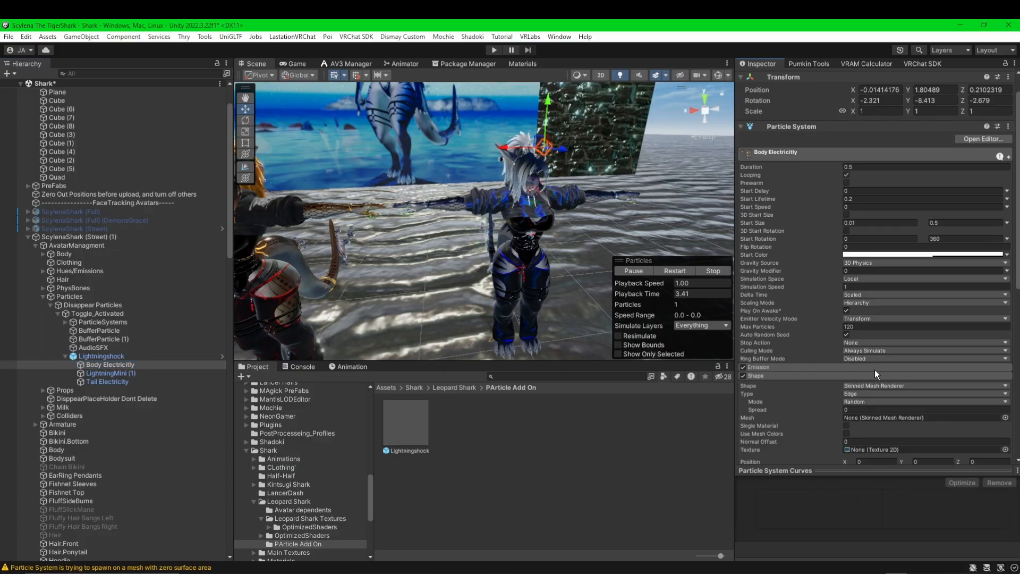
scroll(876, 367, "down", 3)
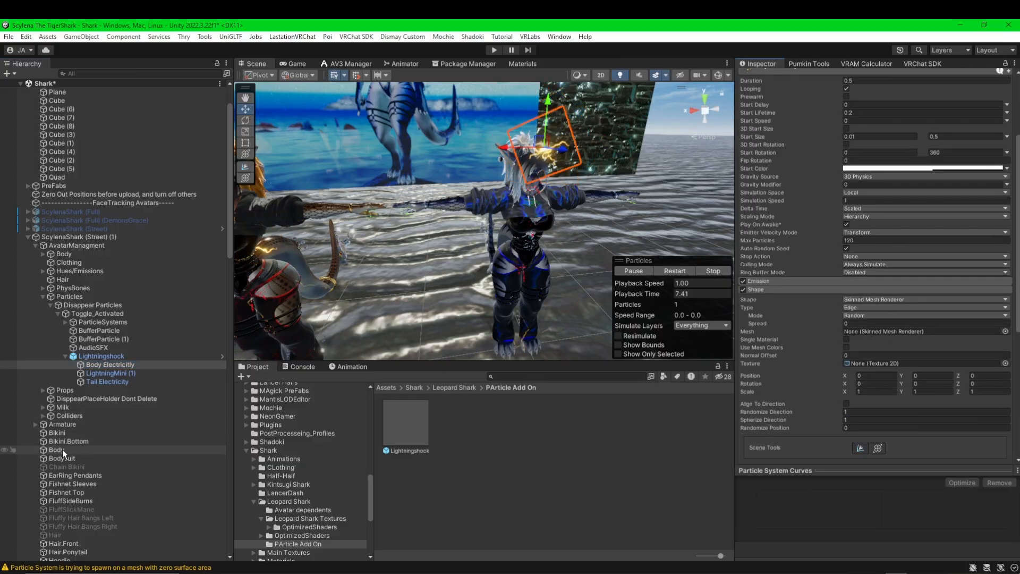
left_click_drag(61, 450, 882, 331)
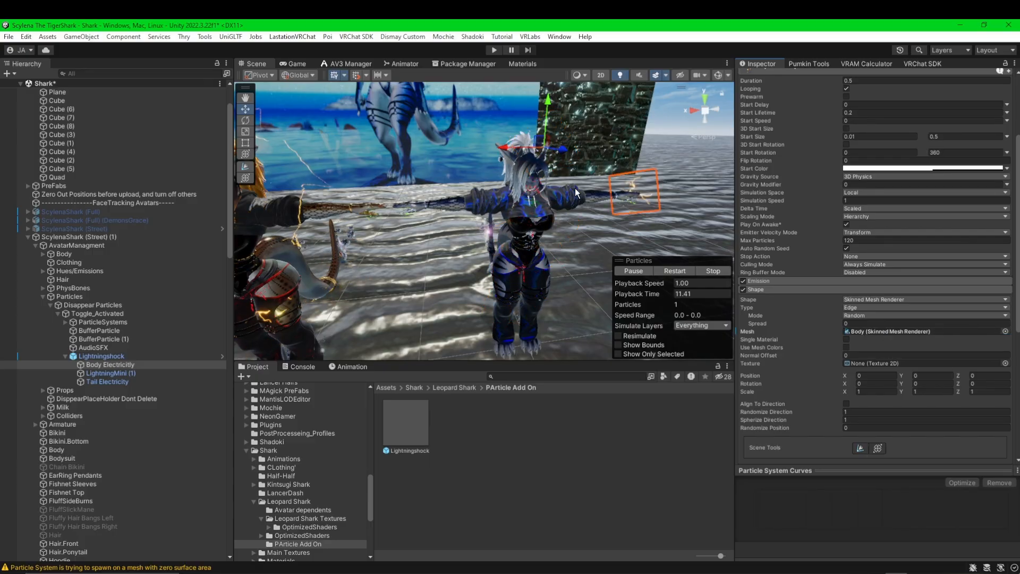
- Set the Shape mesh of the LightningMini (1) particle system to the avatar's Body mesh
left_click(122, 374)
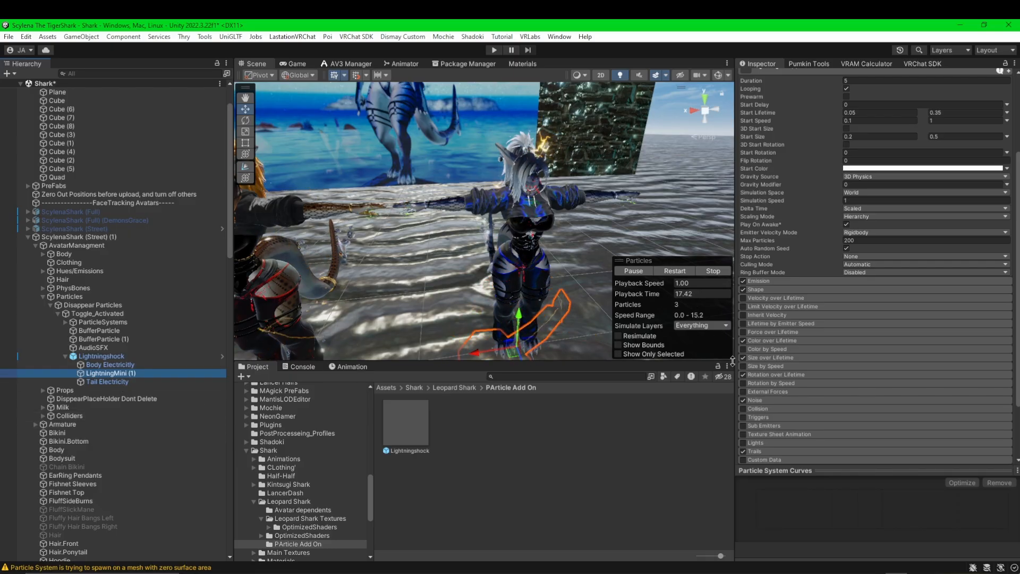
left_click(789, 290)
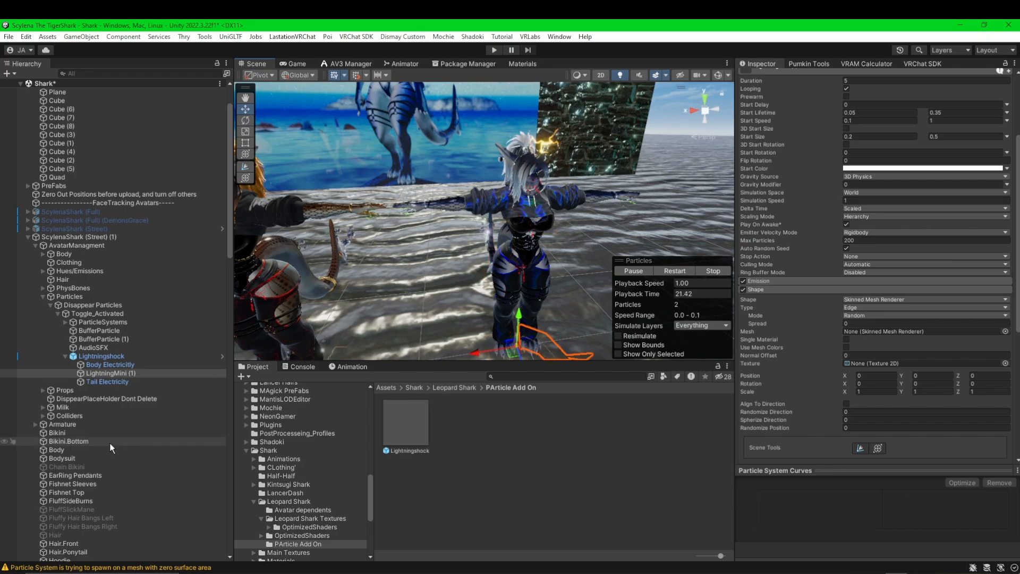
left_click_drag(74, 449, 879, 332)
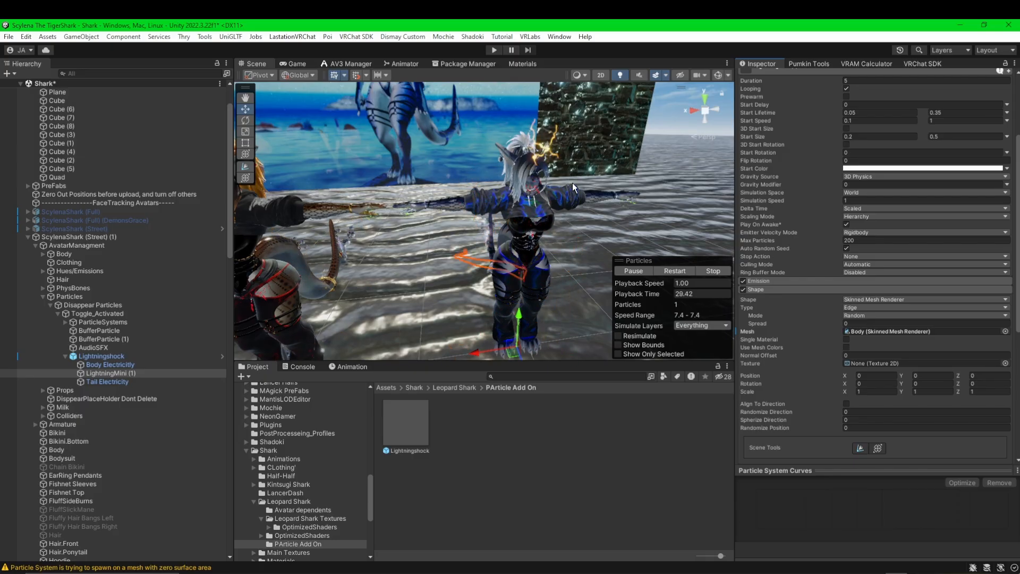
- Assign Tail.Long as the Shape mesh of the Tail Electricity particle system and check the effect around the avatar
left_click(104, 383)
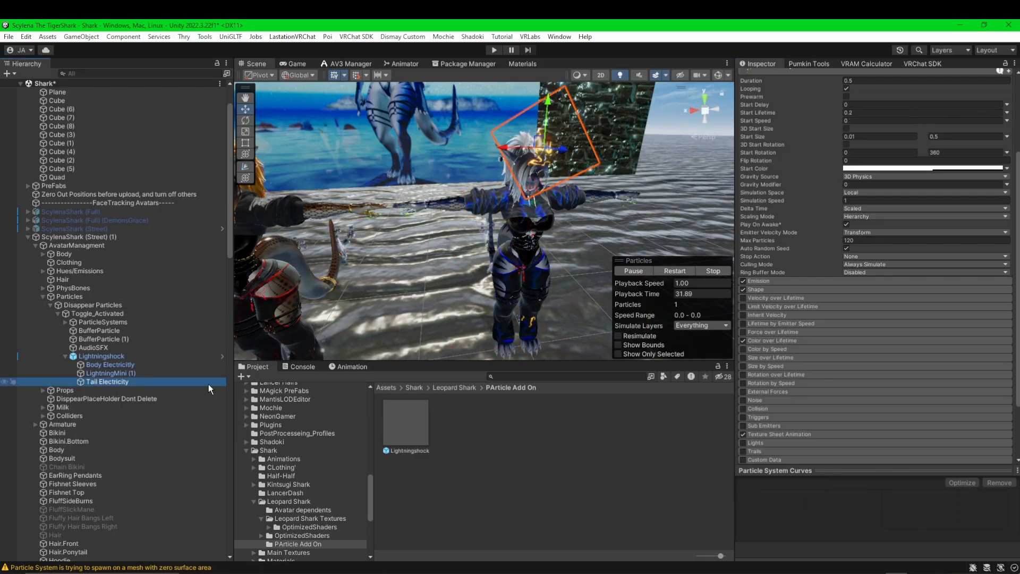
left_click(786, 290)
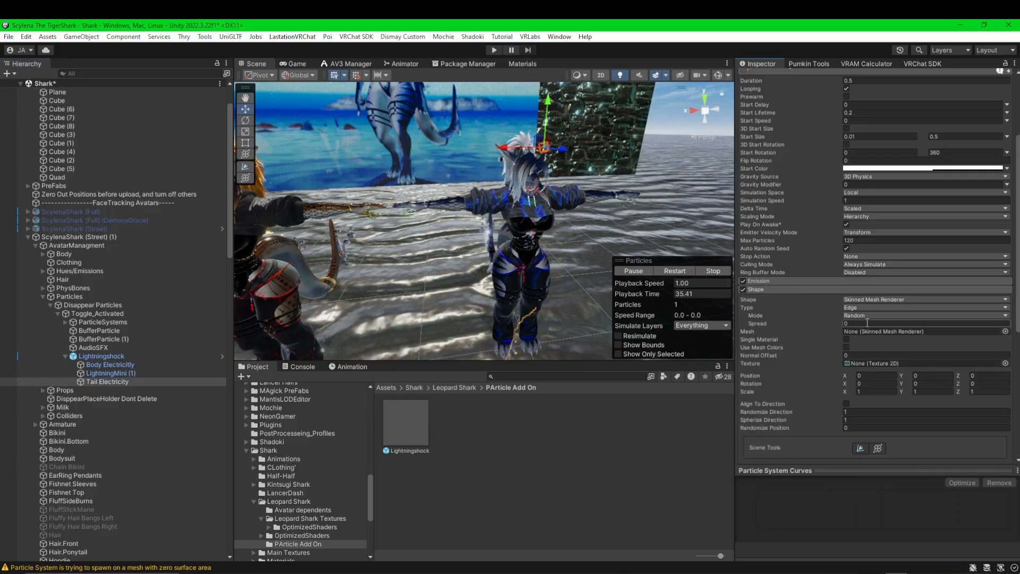
scroll(78, 508, "down", 4)
left_click_drag(78, 507, 911, 330)
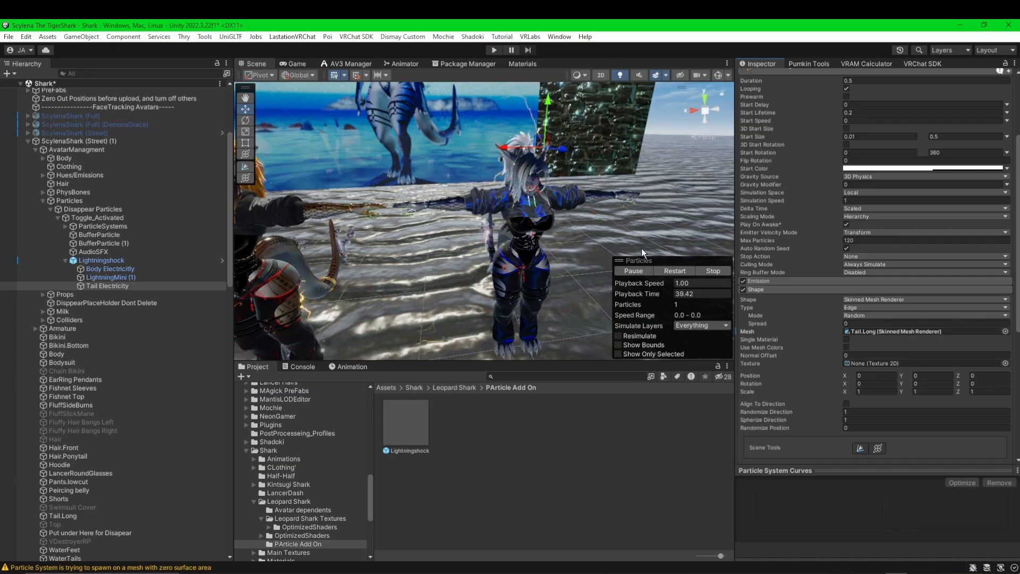
left_click_drag(419, 201, 569, 262, "alt")
middle_click_drag(569, 262, 575, 264)
left_click_drag(575, 264, 454, 240, "alt")
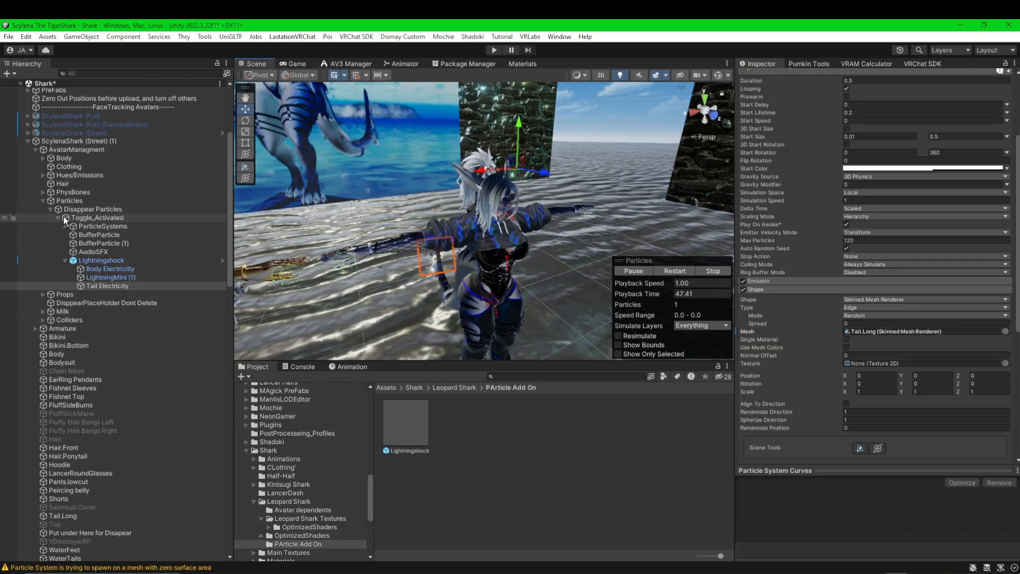
- Examine the components on WaterMagick, Disappear Particles, Particles and NightVision for the VRCFury toggle that controls the particles
left_click(44, 294)
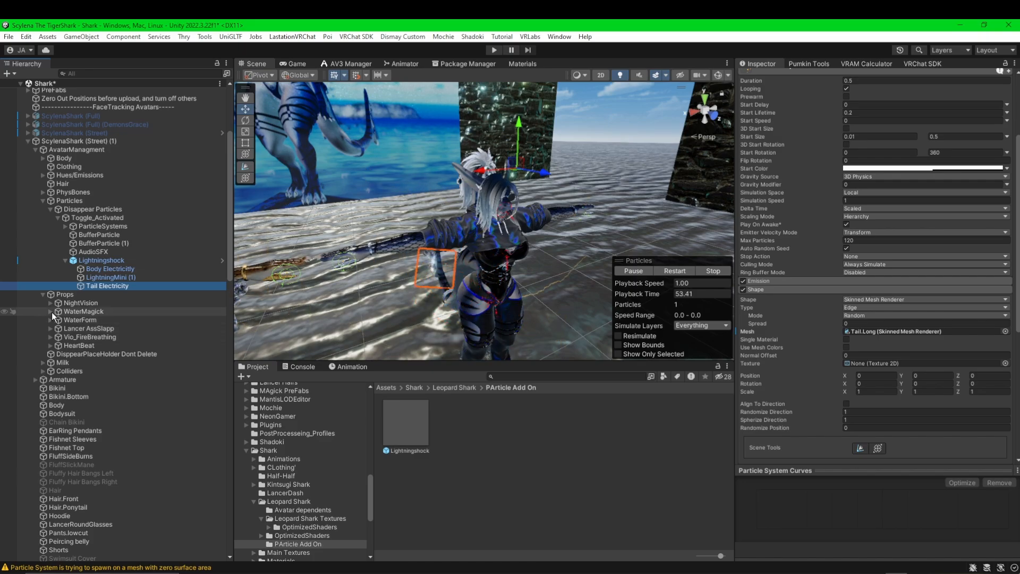
left_click(51, 311)
left_click(114, 311)
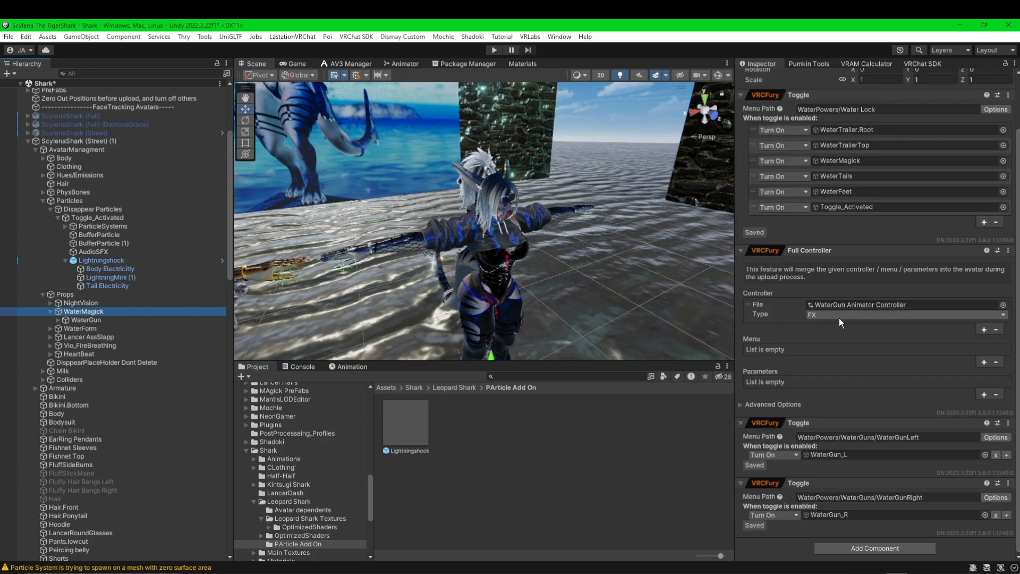
scroll(901, 235, "up", 3)
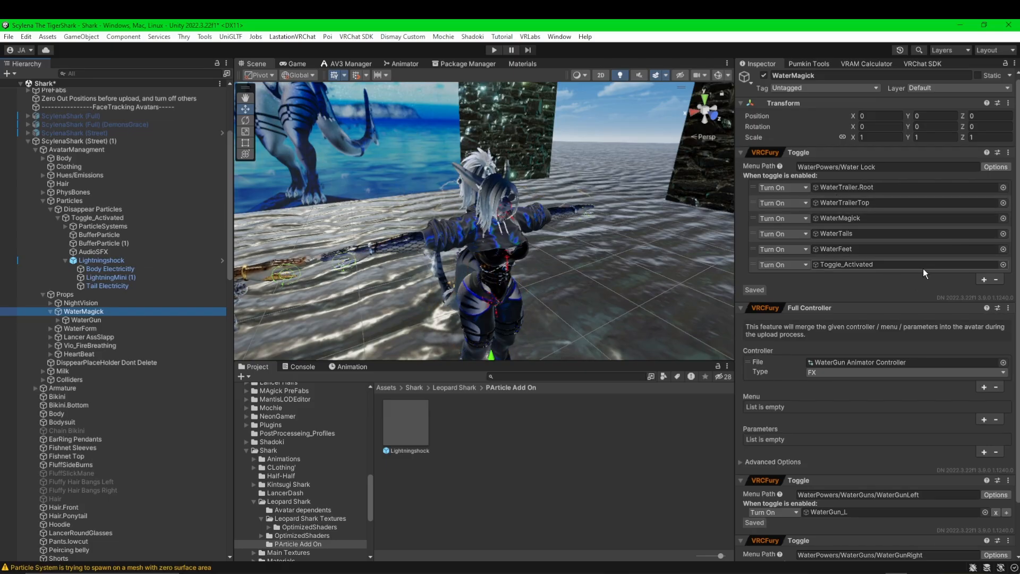
scroll(907, 281, "down", 3)
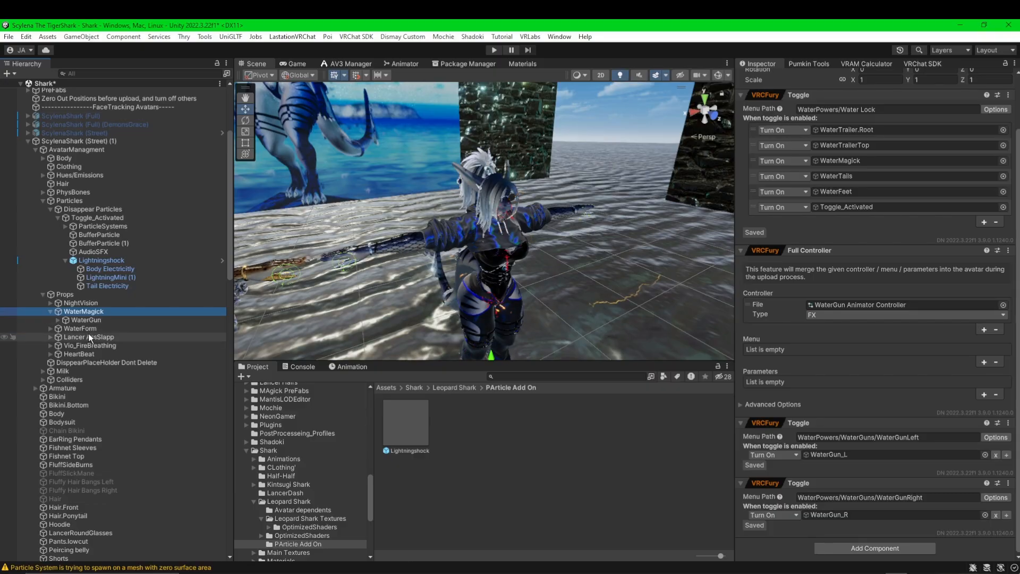
left_click(99, 208)
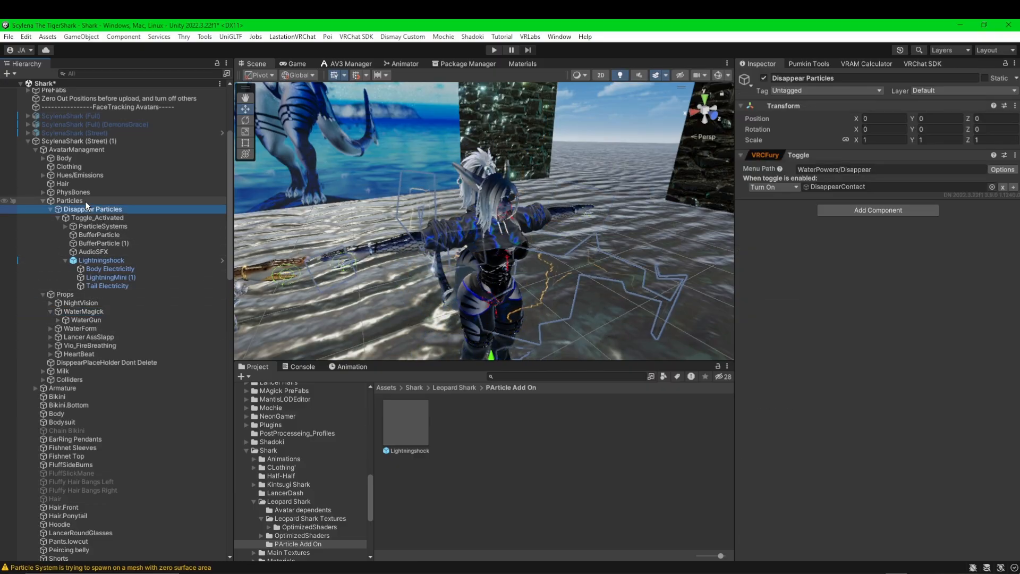
left_click(85, 202)
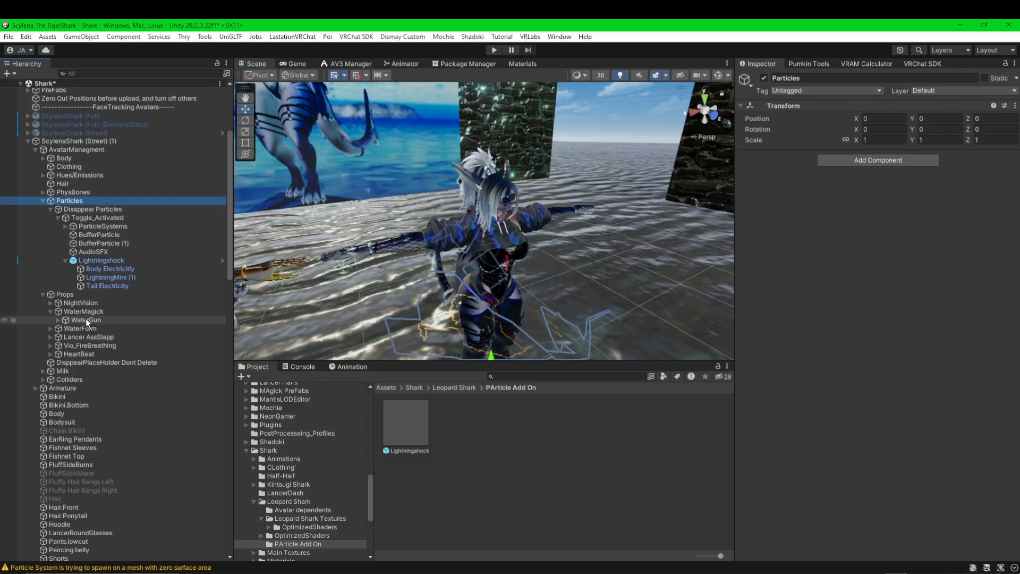
left_click(76, 287)
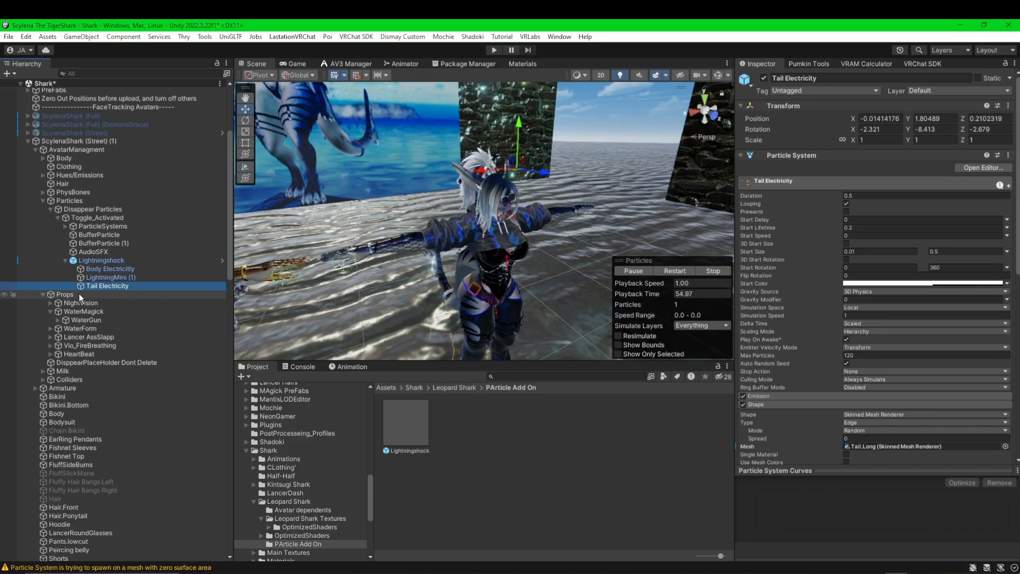
left_click(79, 294)
left_click(88, 303)
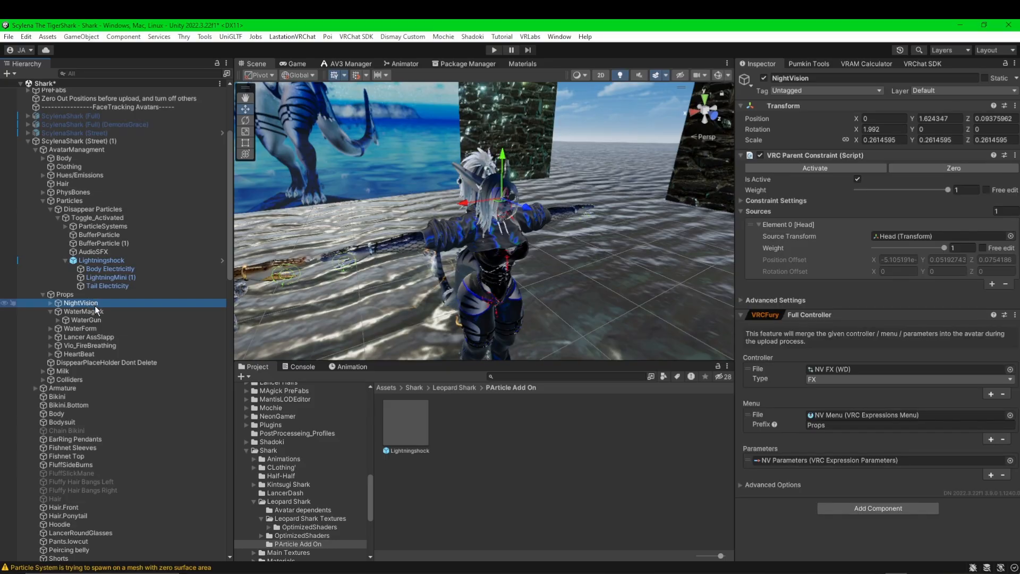
left_click(97, 308)
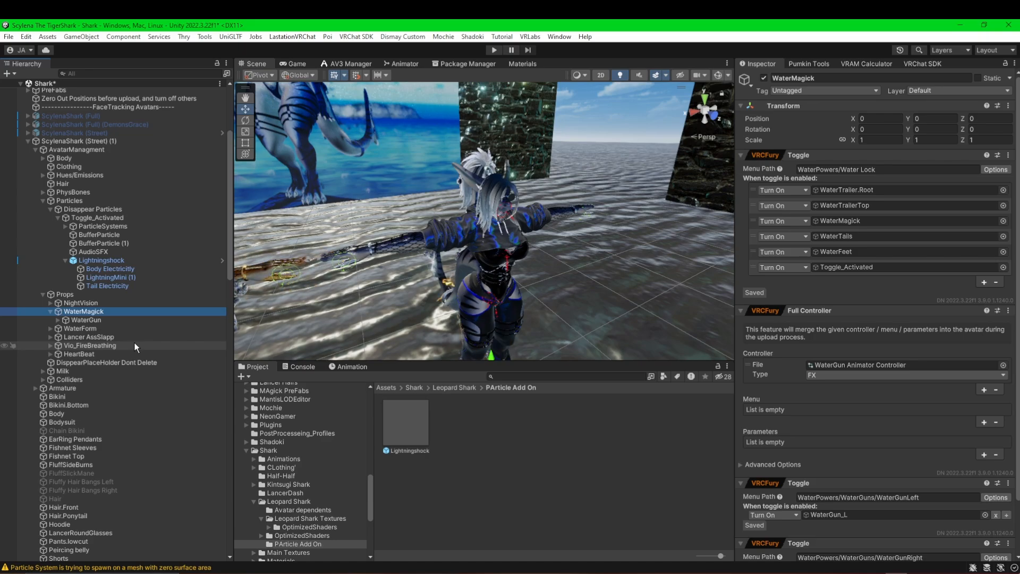
- Add an object toggle action to WaterForm's WaterPowers/Particles Off toggle that turns off Lightningshock
left_click(91, 328)
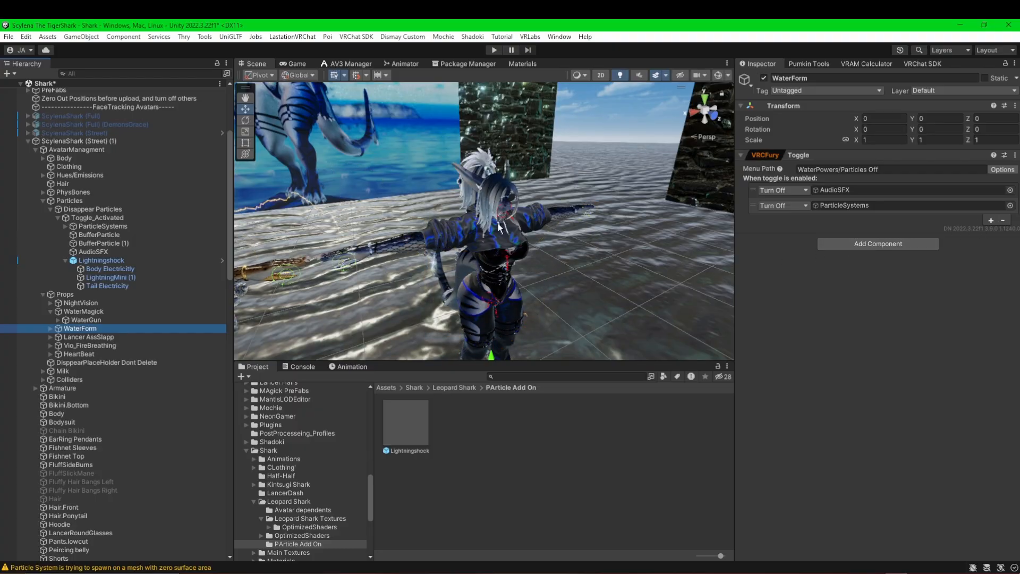
left_click(992, 222)
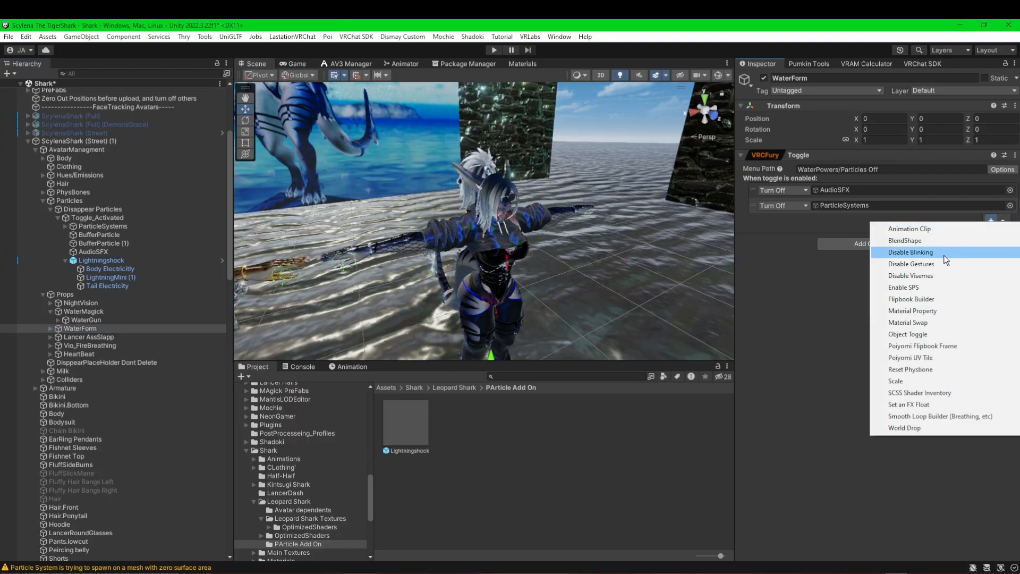
left_click(916, 333)
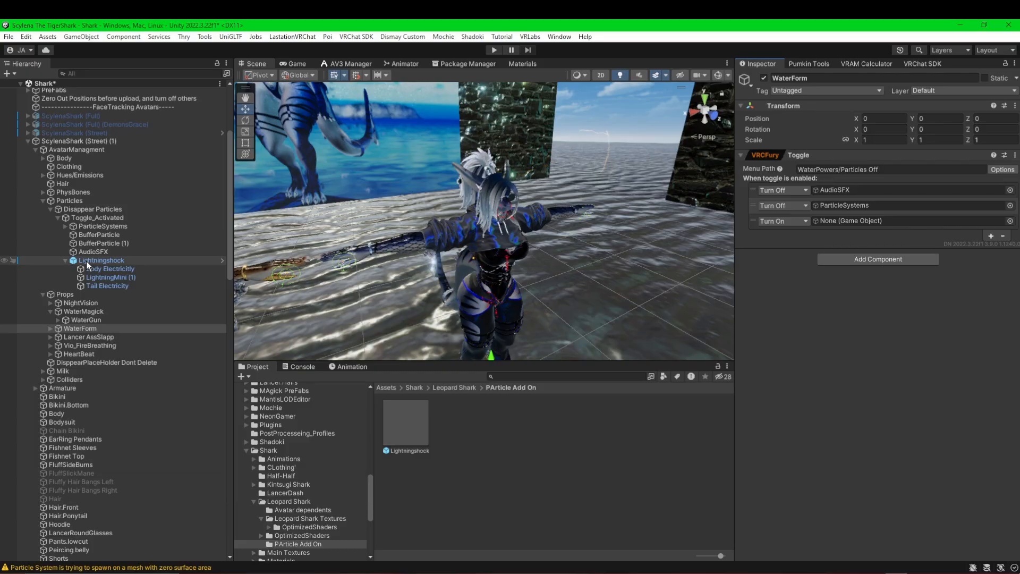
left_click_drag(86, 261, 850, 220)
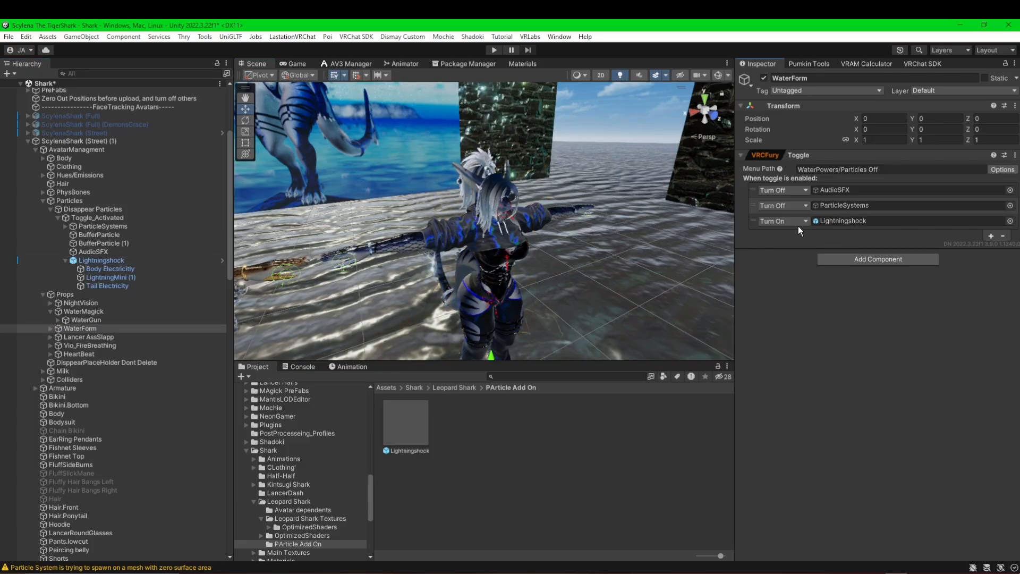
left_click(797, 221)
left_click(792, 246)
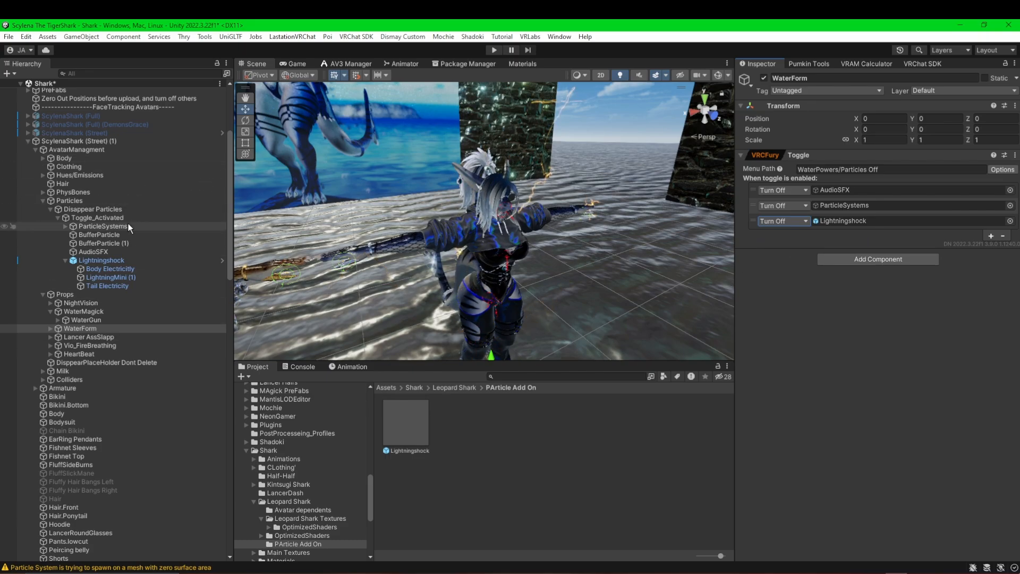
- Move Lightningshock into the ParticleSystems object under Toggle_Activated and collapse its children
left_click(84, 260)
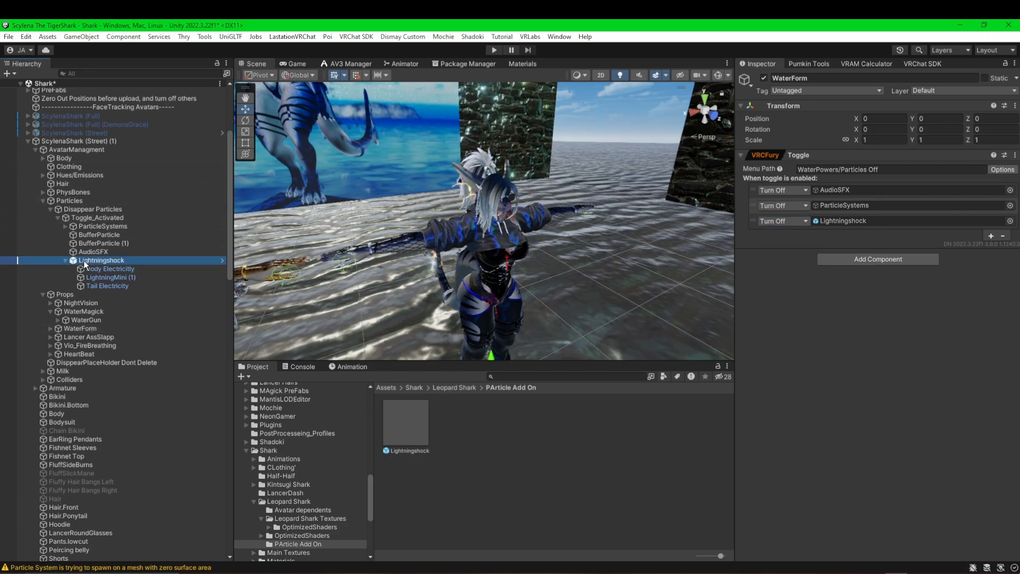
left_click_drag(84, 260, 105, 225)
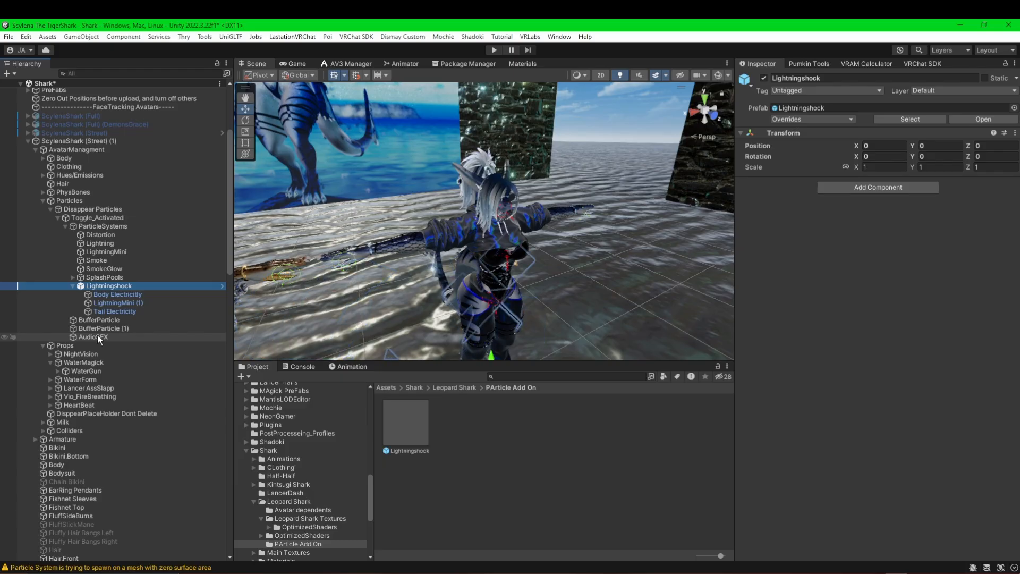
left_click(73, 286)
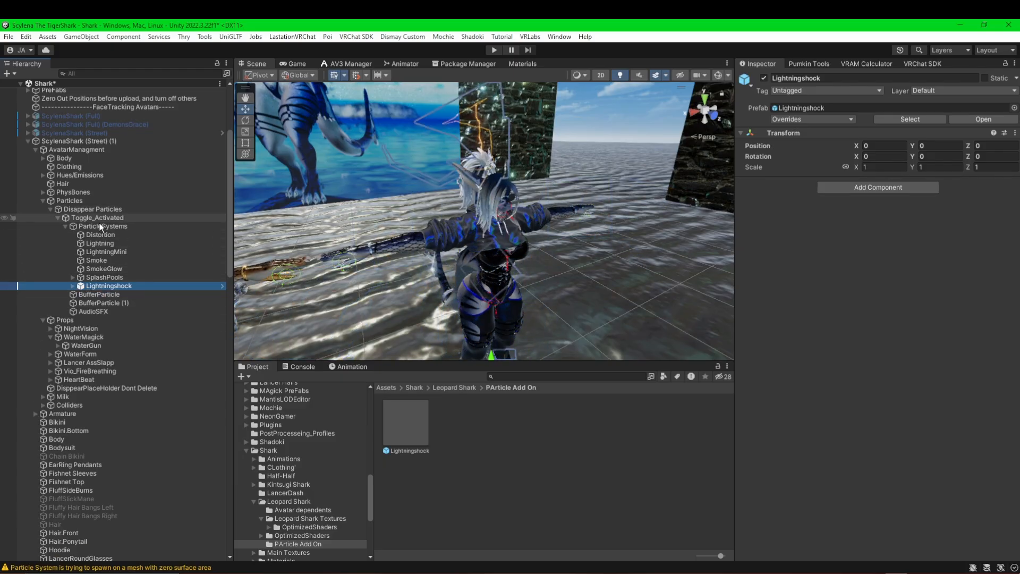
- Remove the Lightningshock turn-off action from WaterForm's WaterPowers/Particles Off toggle
left_click(89, 354)
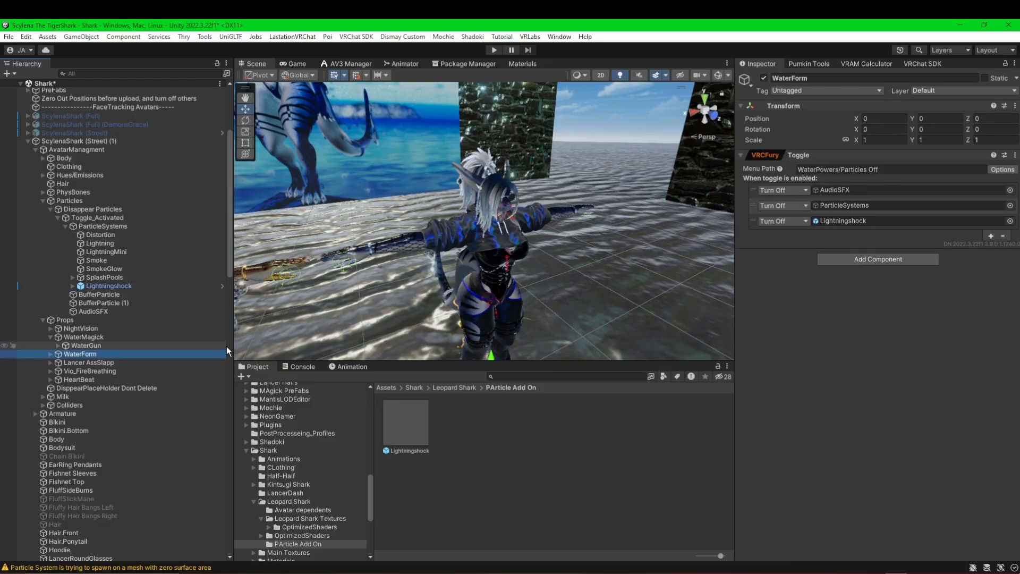
left_click(846, 205)
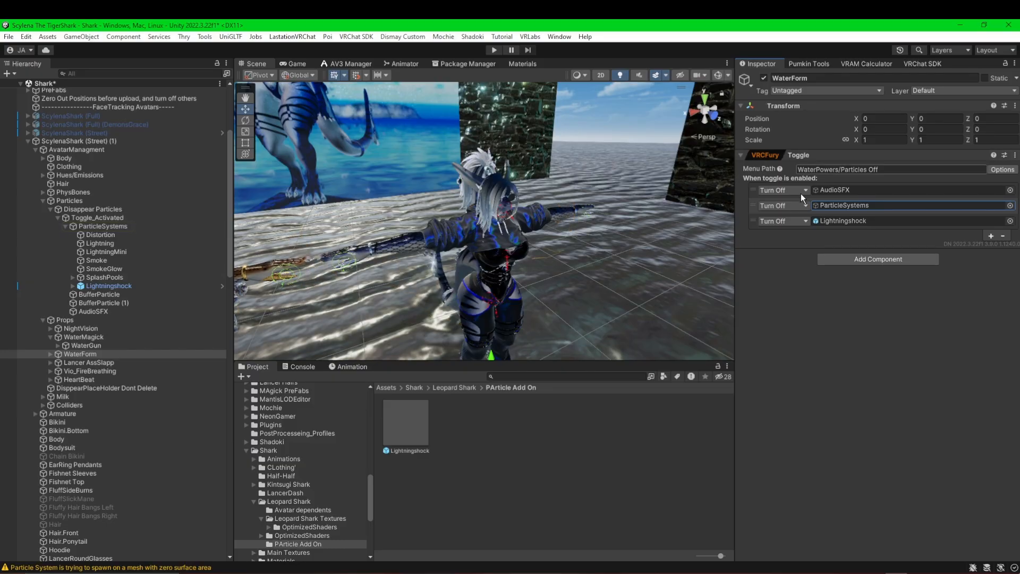
right_click(858, 221)
left_click(904, 253)
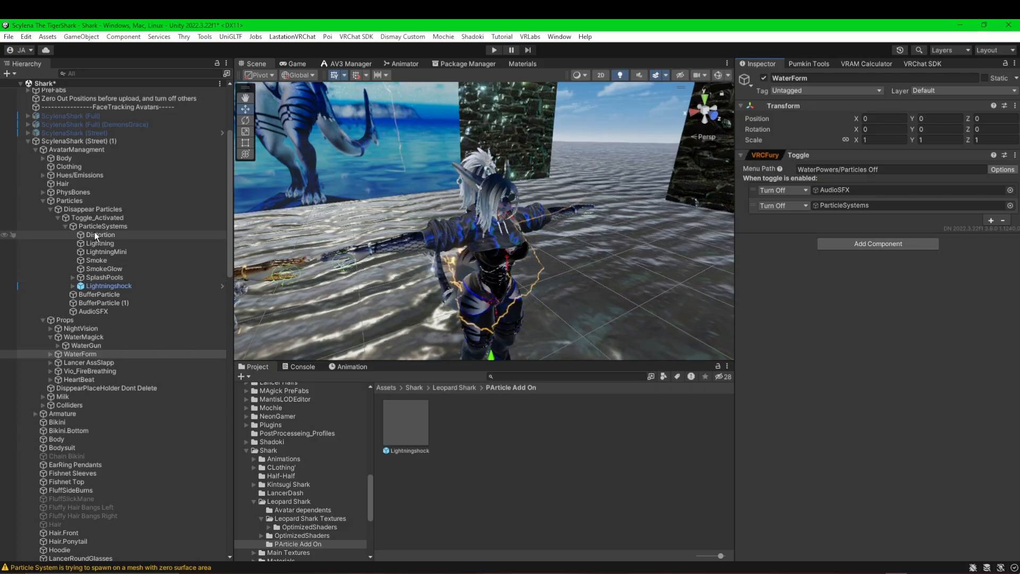
mouse_move(479, 239)
right_mouse_down()
mouse_move(444, 241)
mouse_move(359, 145)
mouse_move(478, 229)
right_mouse_up()
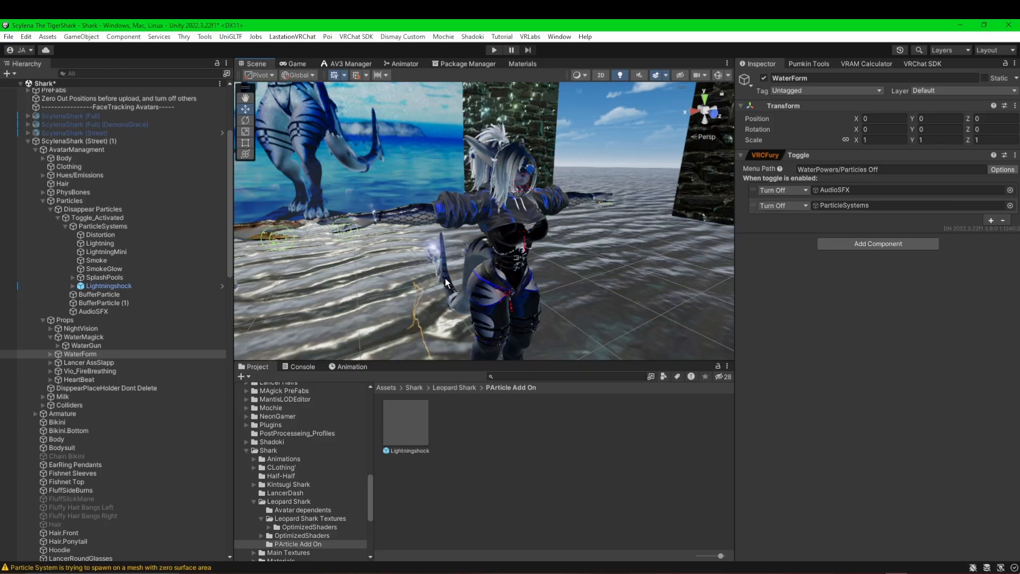
- Review Lightningshock's Body Electricity particle system and set the shader of the Lightning particle's material to .poiyomi/Poiyomi Toon
left_click(451, 324)
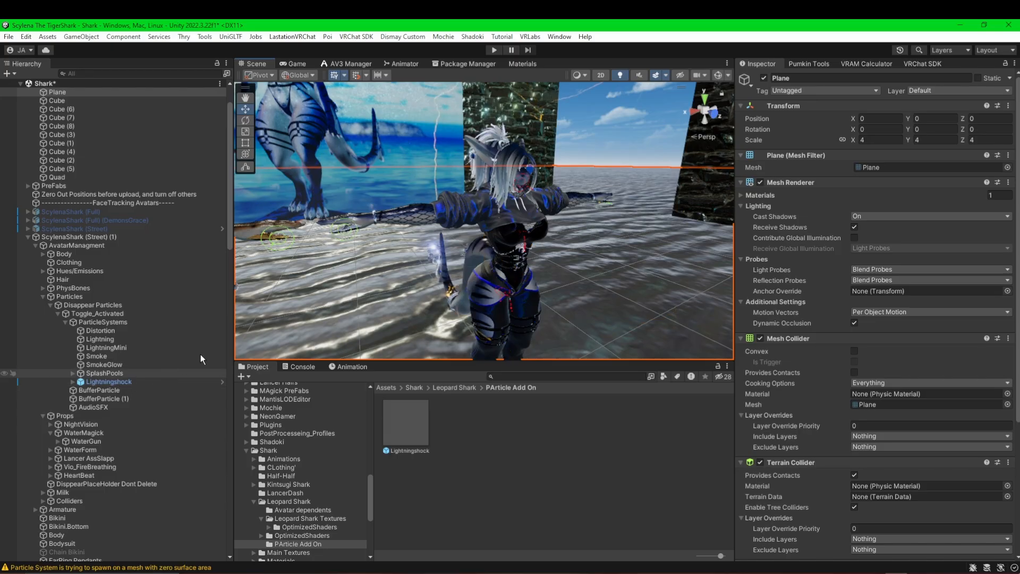
left_click(97, 381)
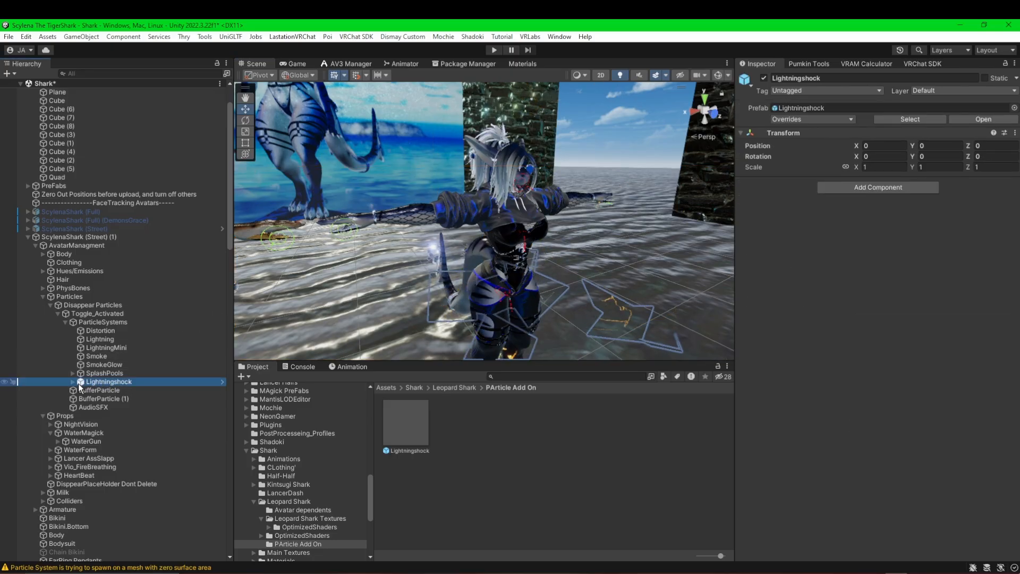
left_click(73, 382)
left_click(117, 390)
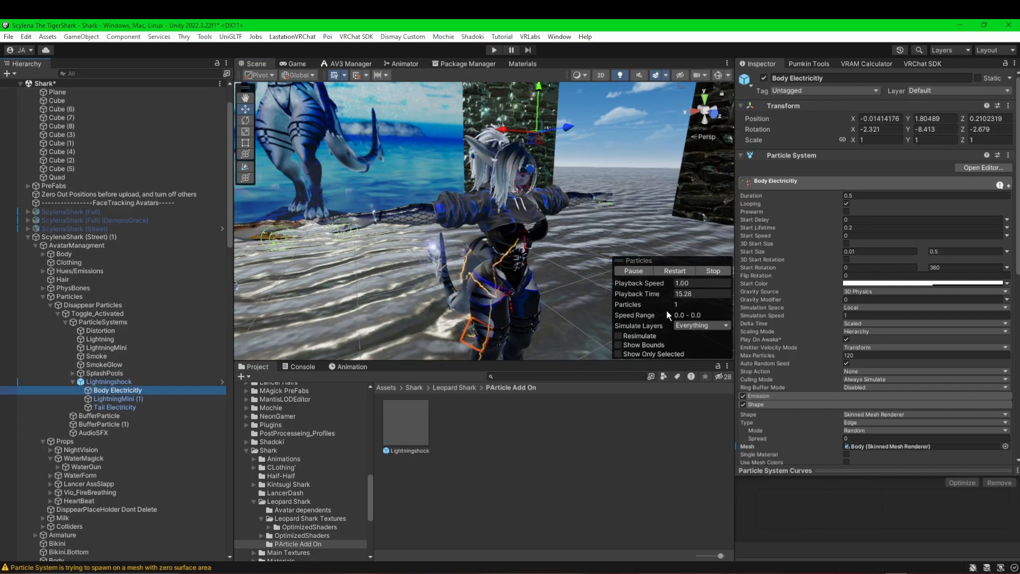
scroll(834, 256, "down", 6)
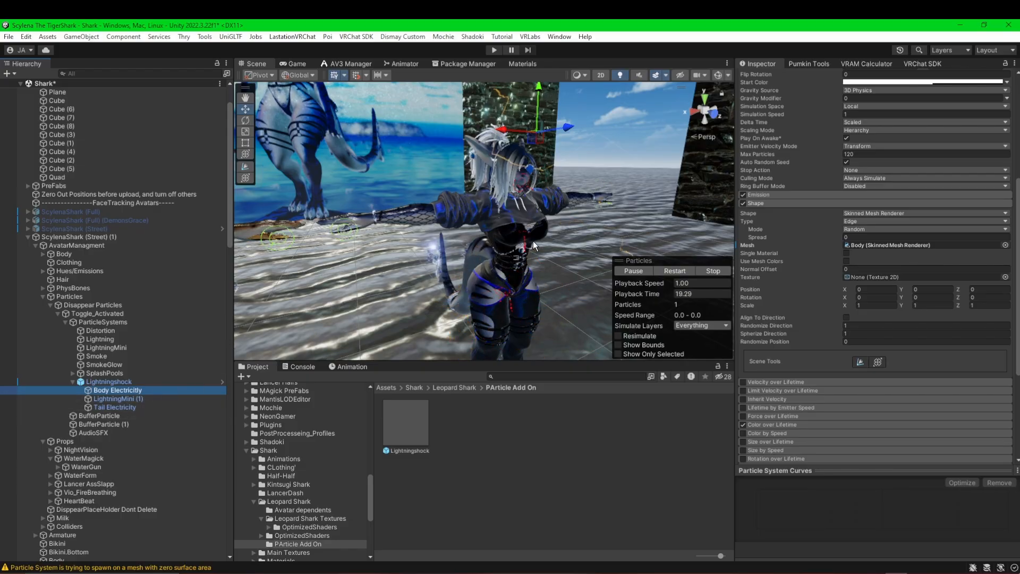
left_click(106, 331)
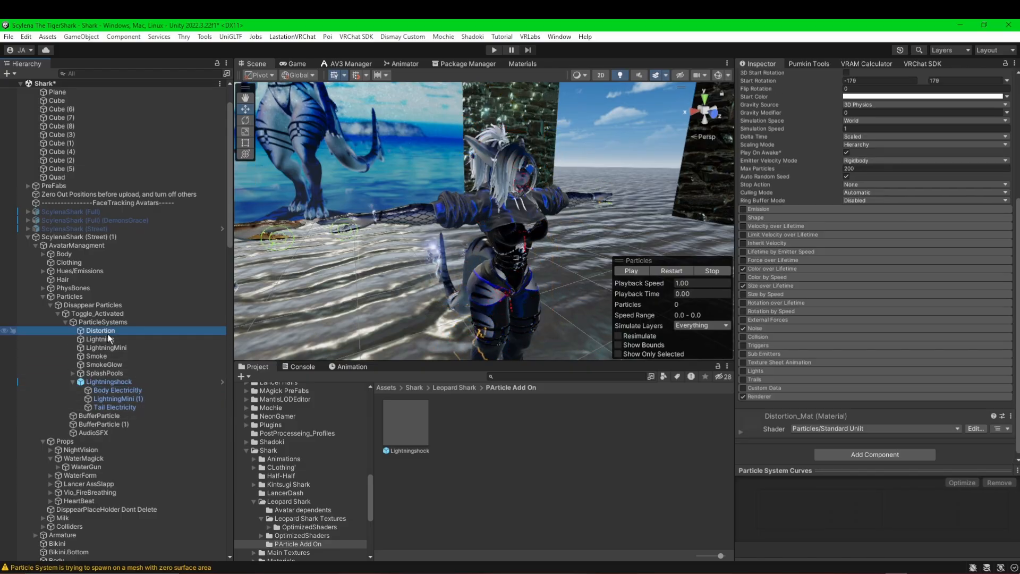
left_click(107, 338)
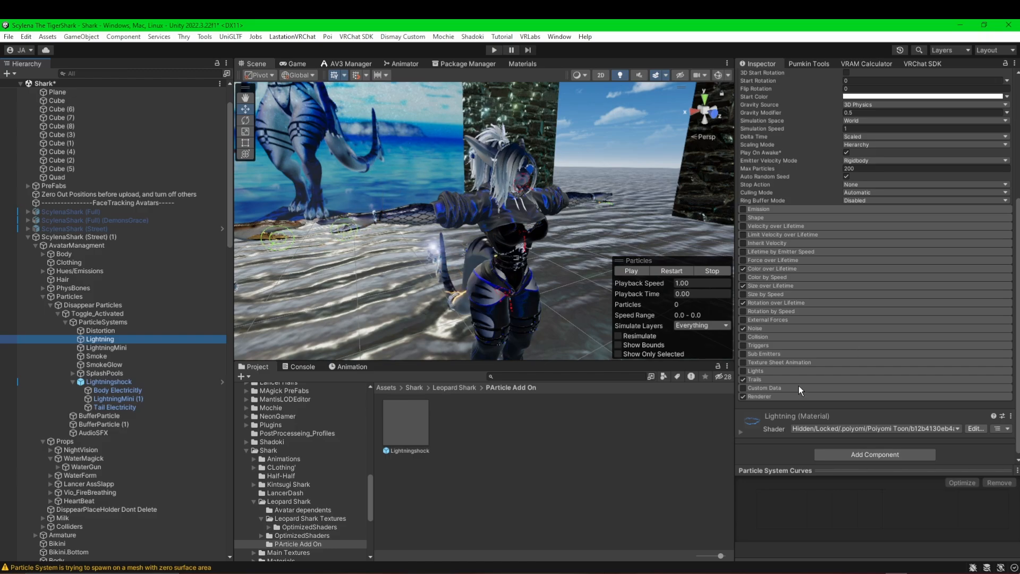
left_click(922, 428)
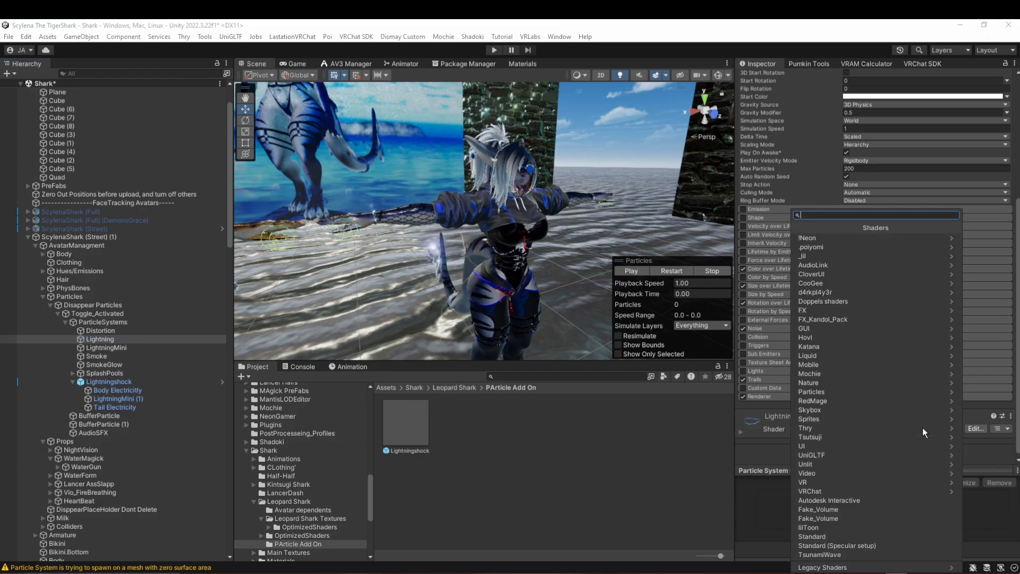
left_click(866, 244)
left_click(866, 252)
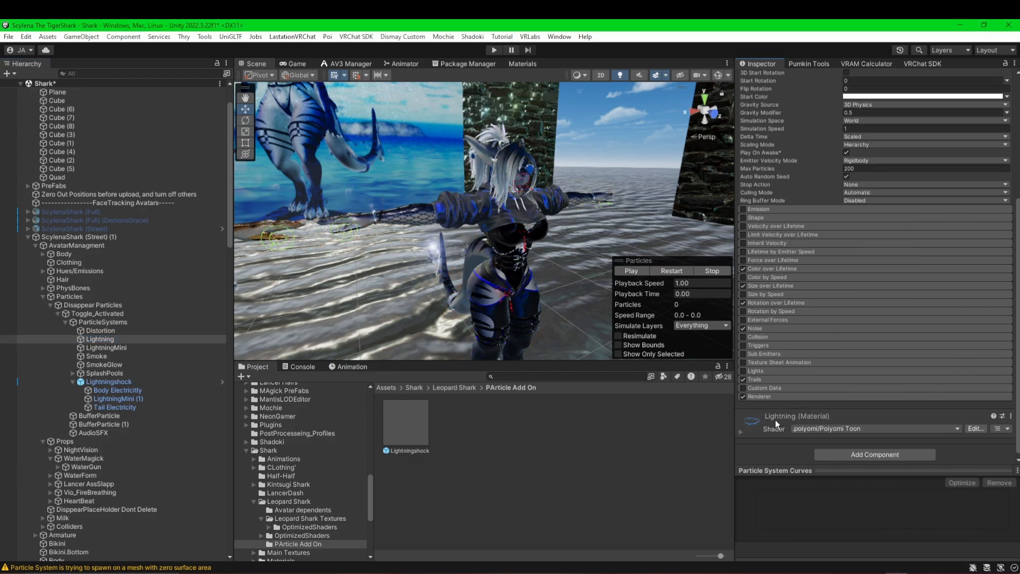
- Expand the Lightning material's Poiyomi settings and locate the material in the project assets
left_click(744, 431)
scroll(824, 403, "down", 3)
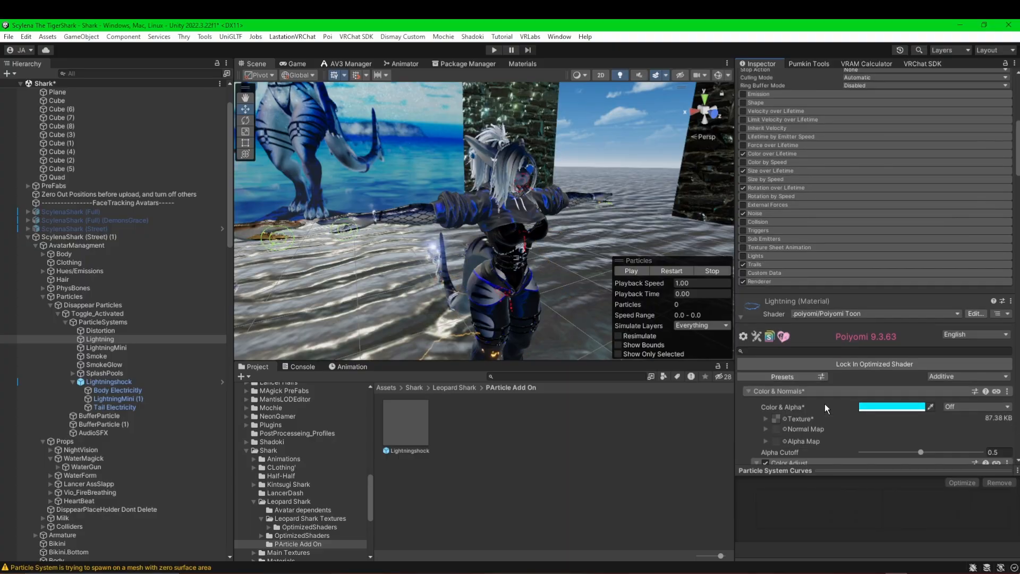
right_click(790, 304)
left_click(844, 347)
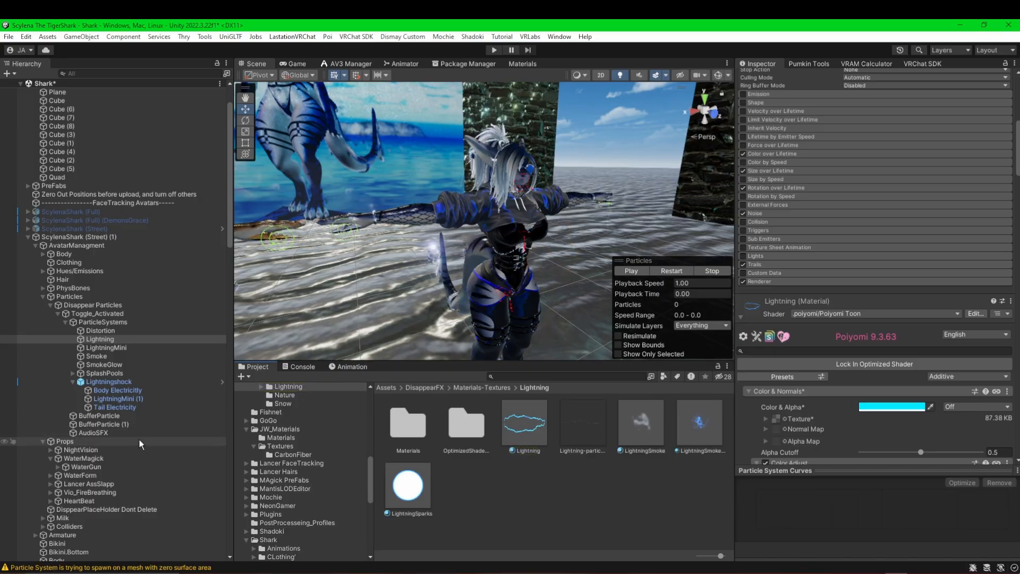
- Assign the Lightning material as the renderer's Trail Material on LightningMini (1) under Lightningshock
left_click(132, 397)
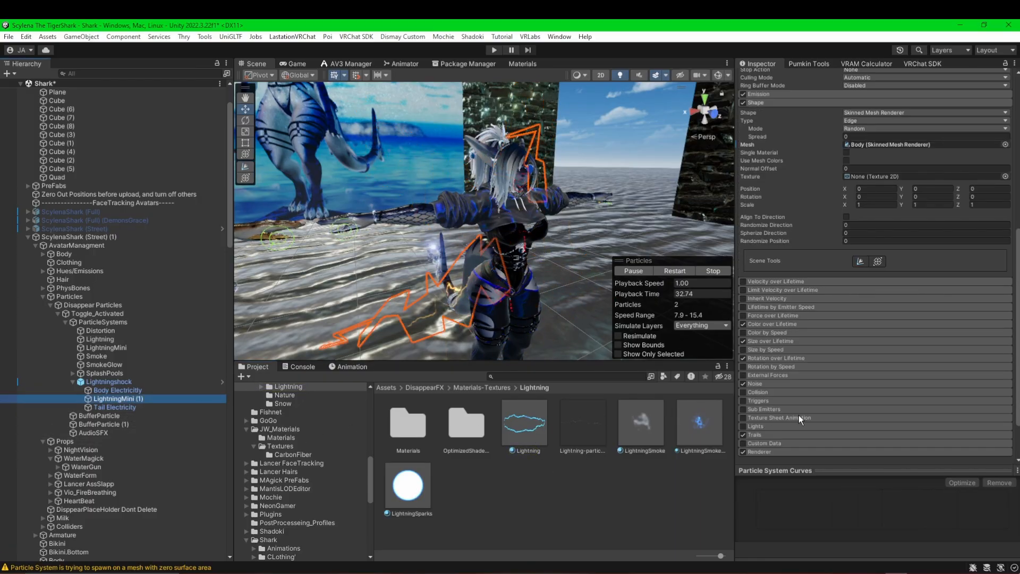
scroll(798, 416, "down", 3)
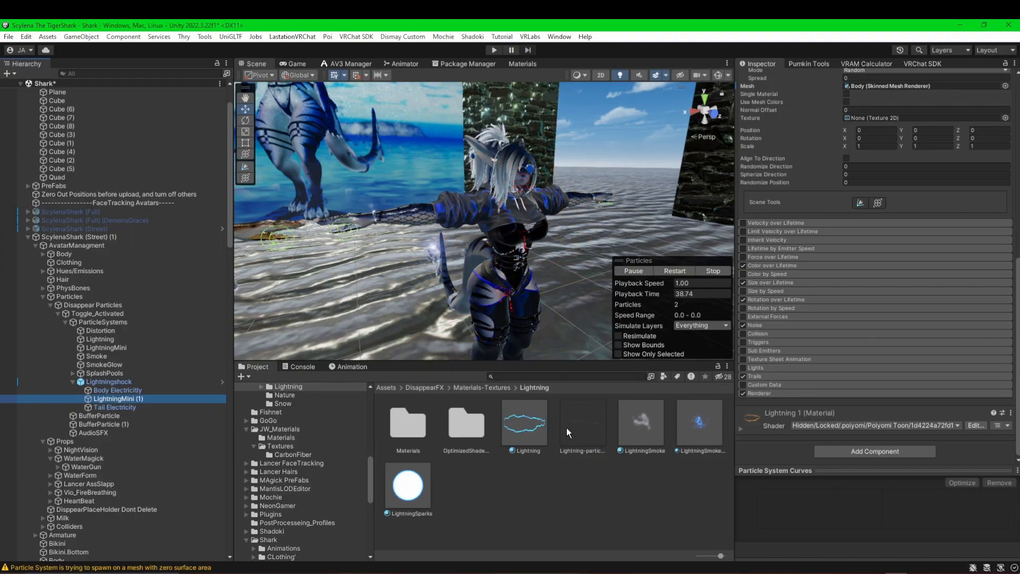
left_click(774, 392)
scroll(803, 411, "down", 2)
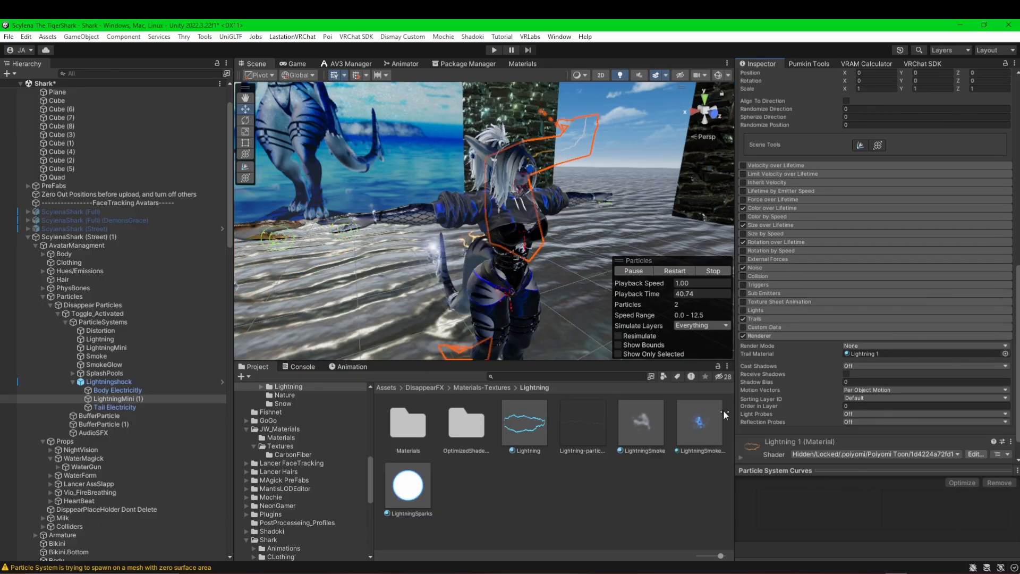
left_click_drag(533, 427, 894, 356)
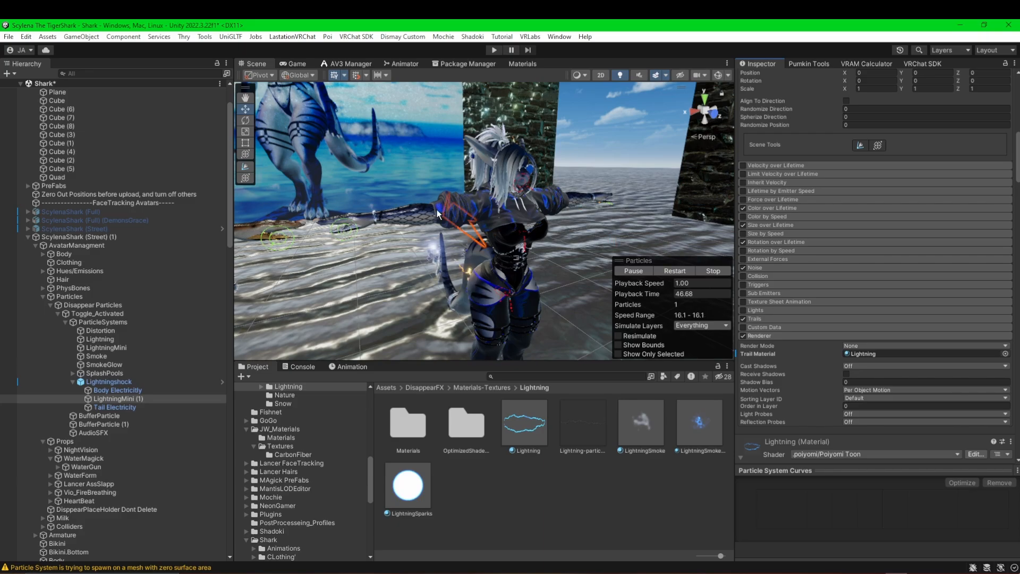
- Unlock the Poiyomi shader of the Lightning11cg 2 material on Body Electricity
left_click(112, 391)
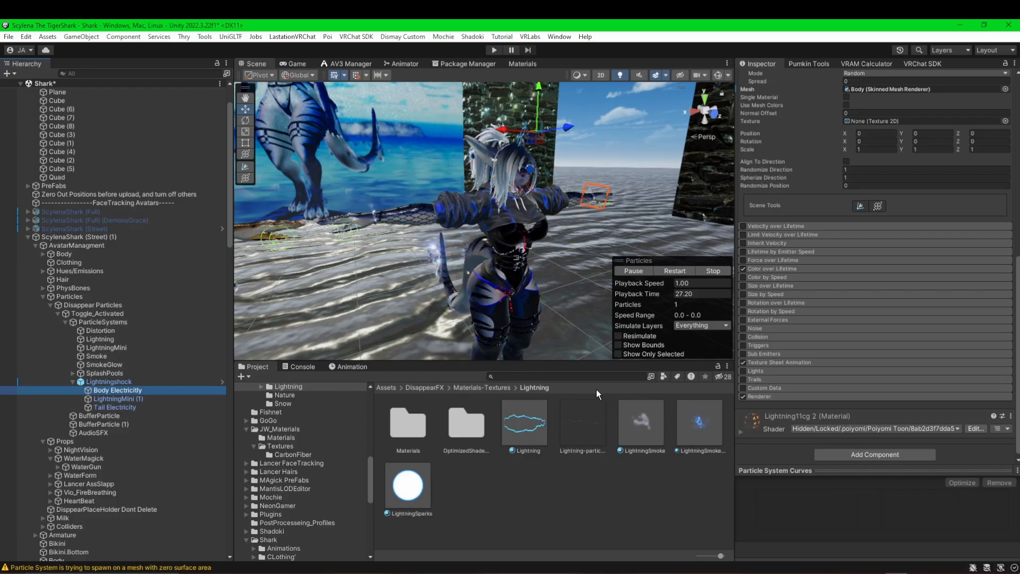
left_click(740, 432)
scroll(926, 395, "down", 5)
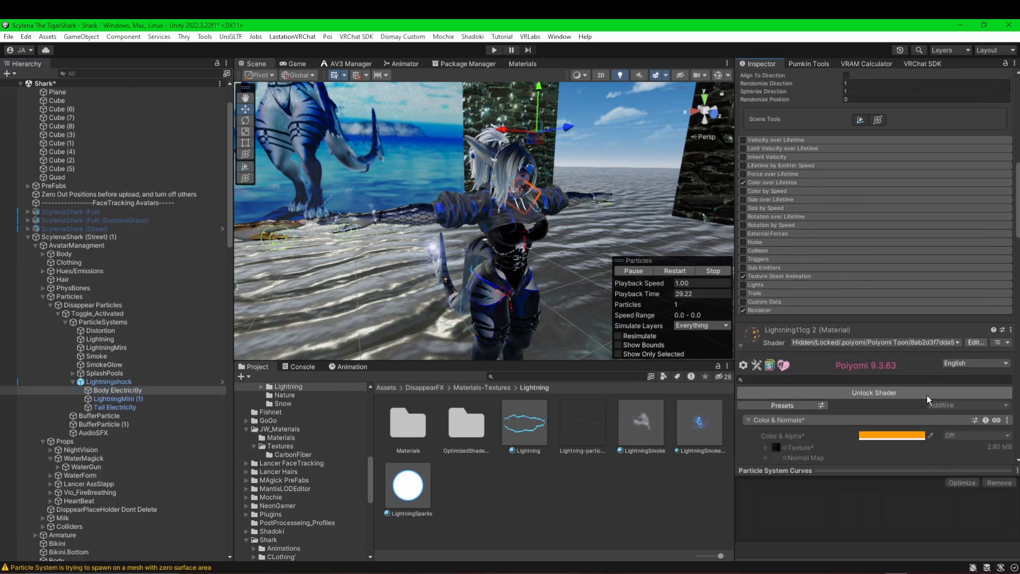
left_click(892, 278)
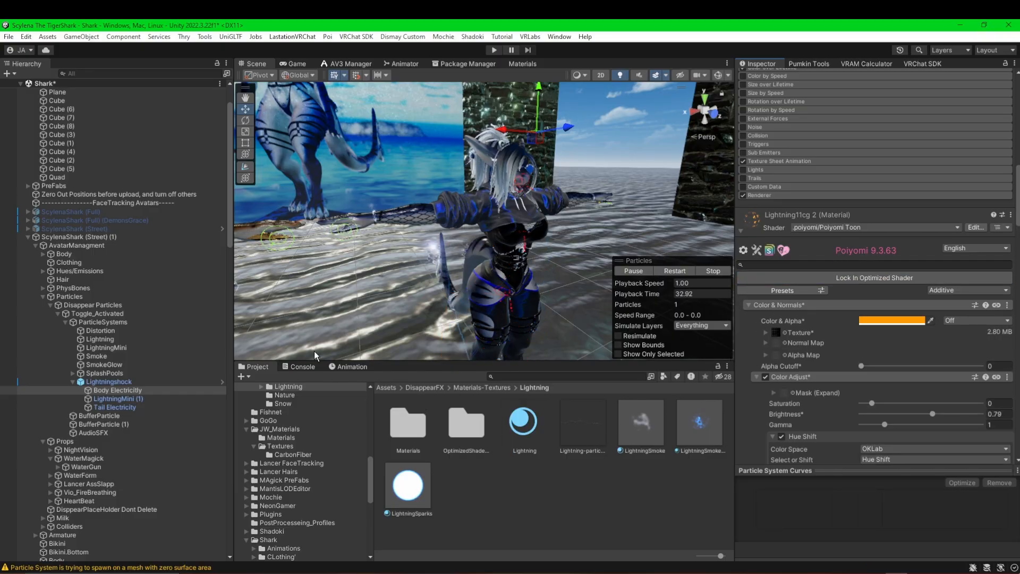
- Locate Body Electricity's Lightning11cg 2 material in the Leopard Shark folder and duplicate it
left_click(797, 194)
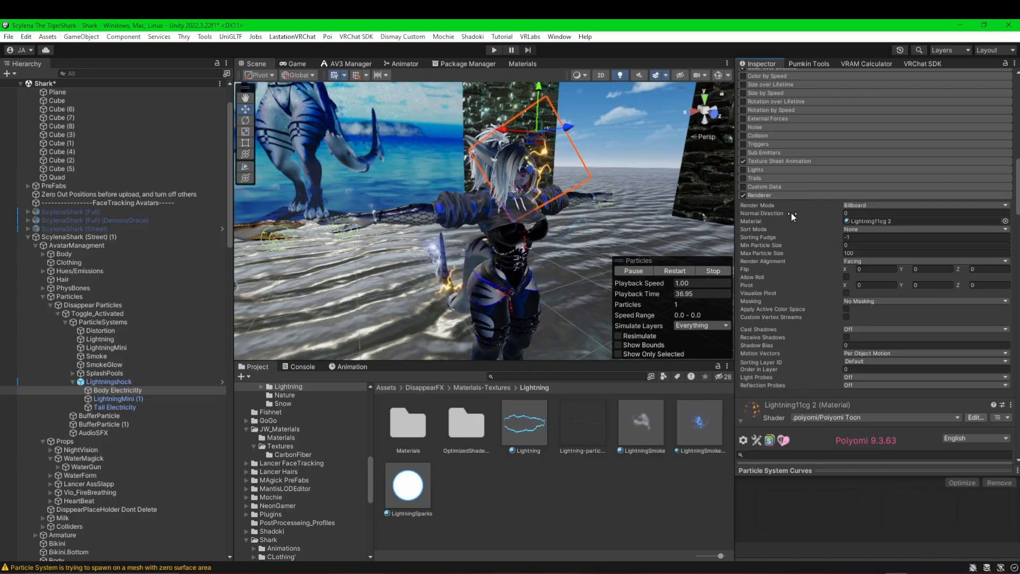
right_click(786, 399)
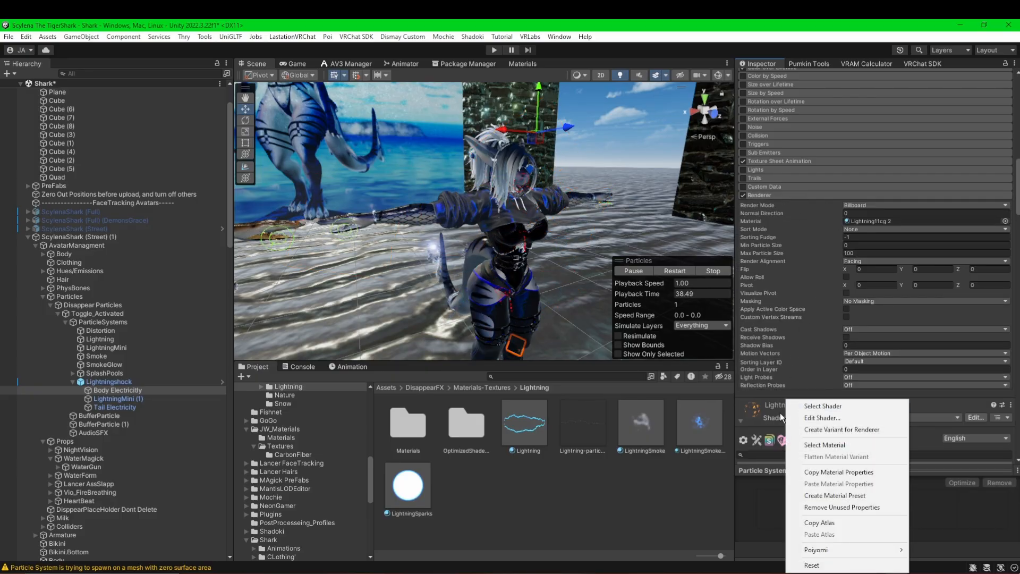
left_click(829, 444)
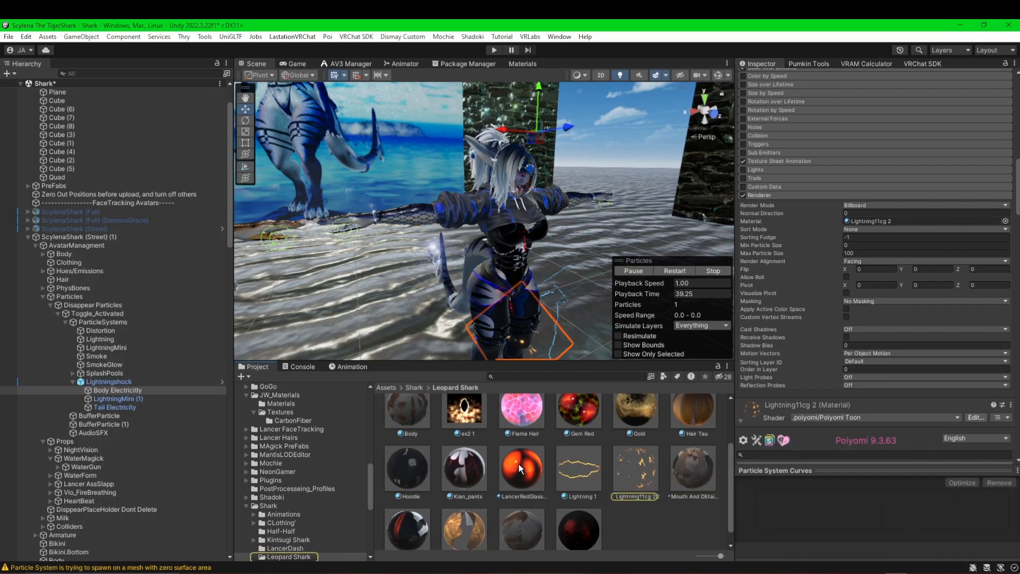
left_click(642, 479)
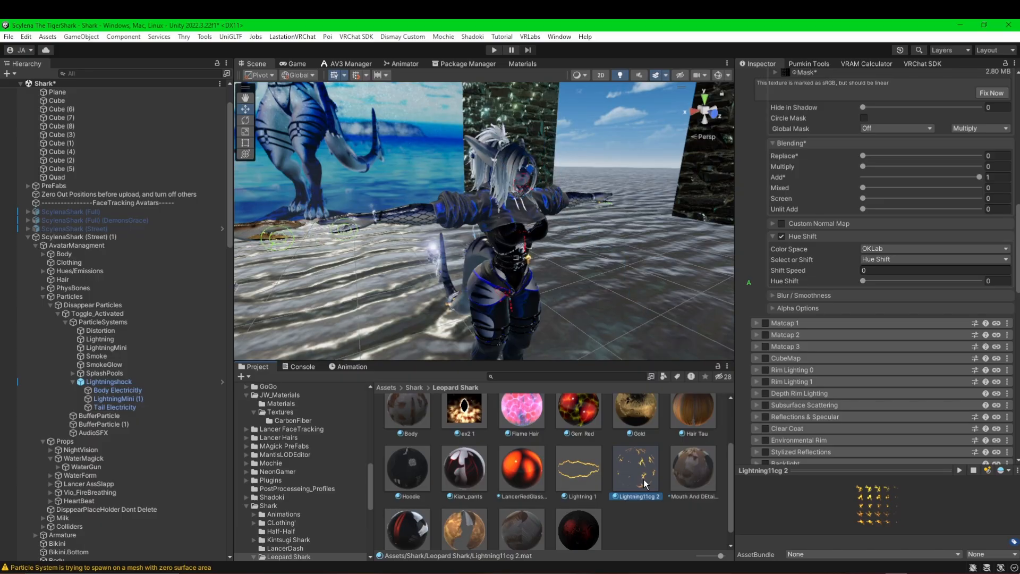
key("ctrl+d")
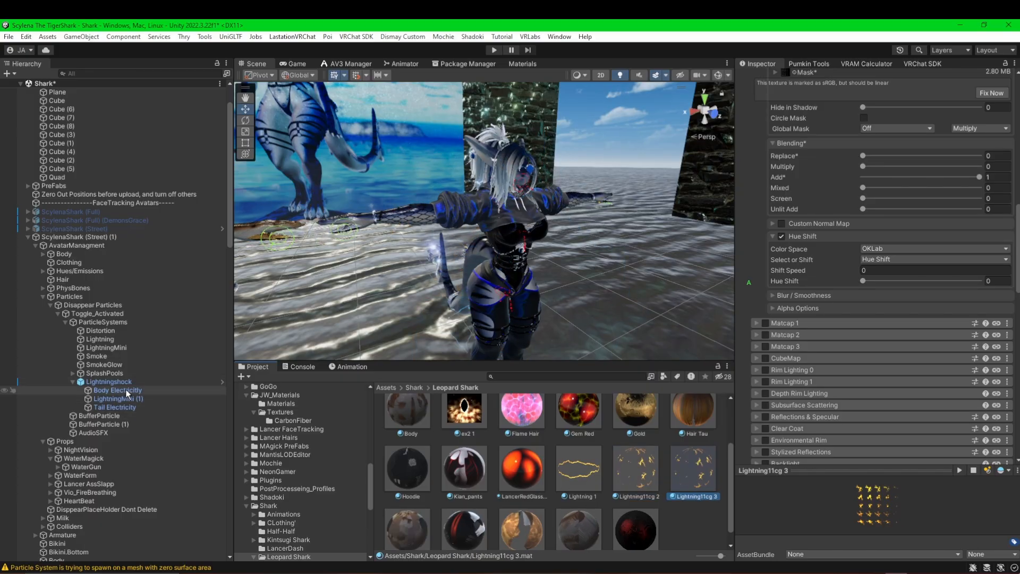
- Assign the duplicated material Lightning11cg 3 as the renderer material of both Body Electricity and Tail Electricity
left_click(151, 390)
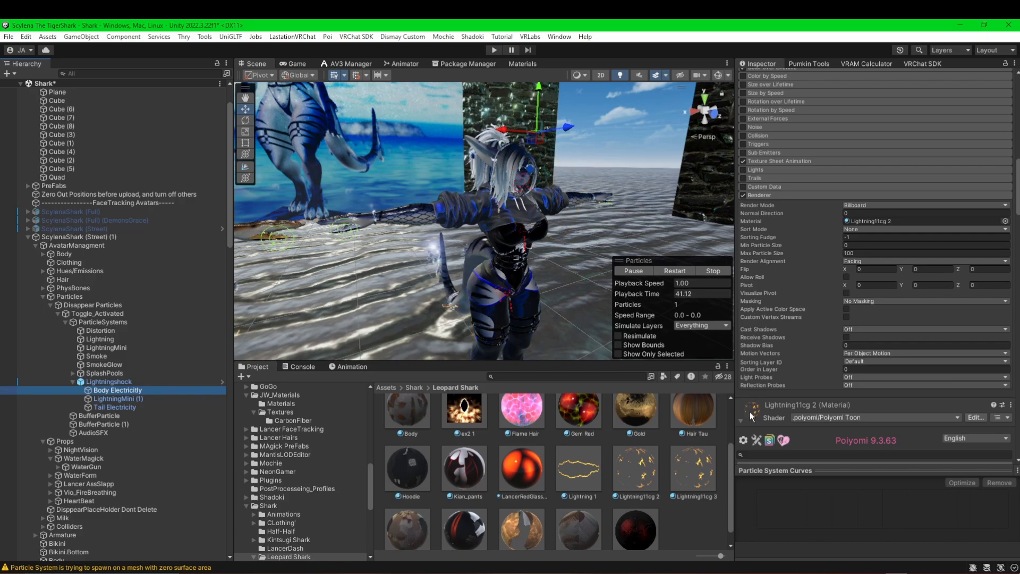
left_click_drag(700, 469, 883, 219)
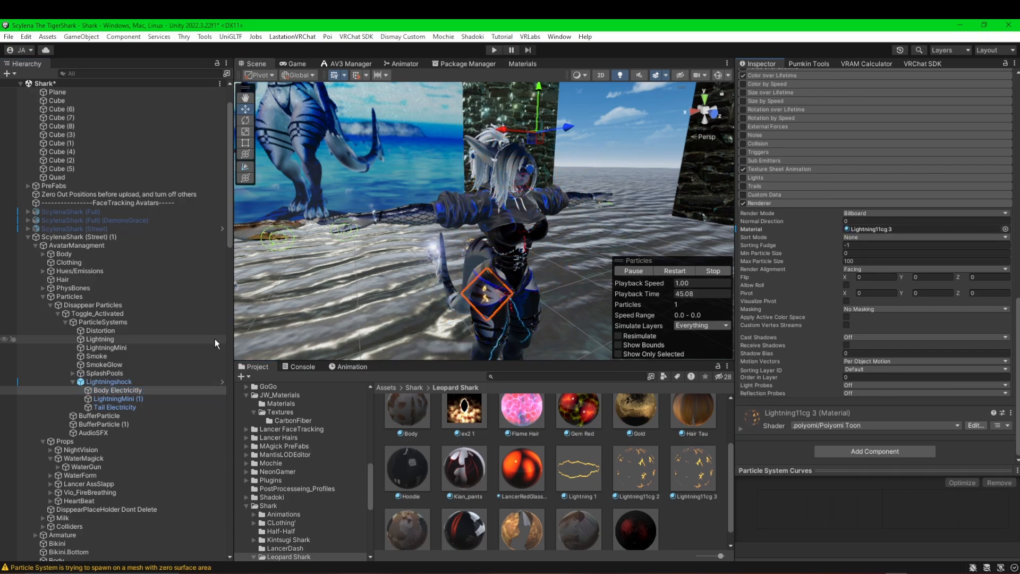
left_click(148, 406)
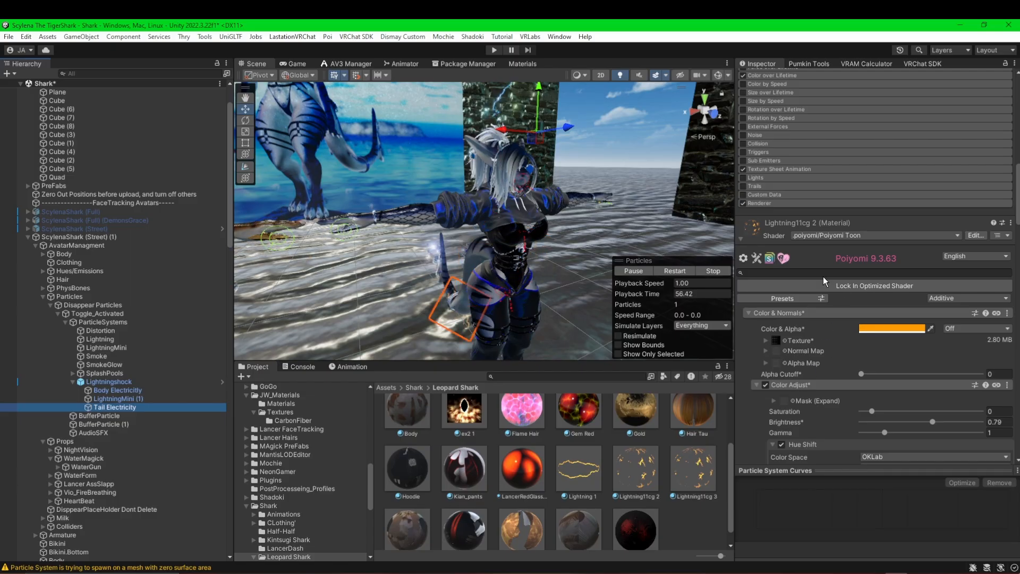
left_click(792, 203)
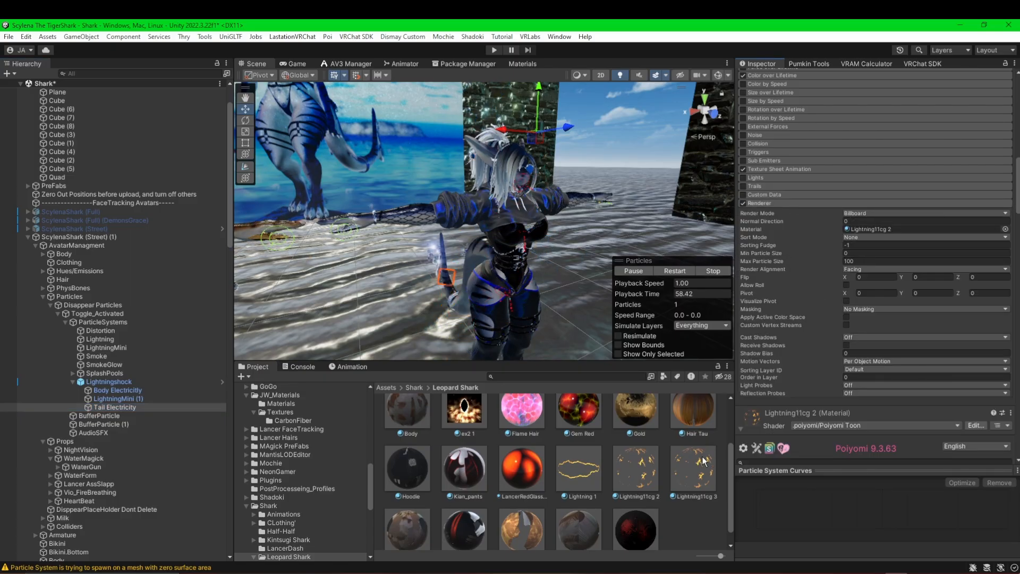
left_click_drag(872, 228, 872, 228)
left_click_drag(467, 192, 521, 218, "alt")
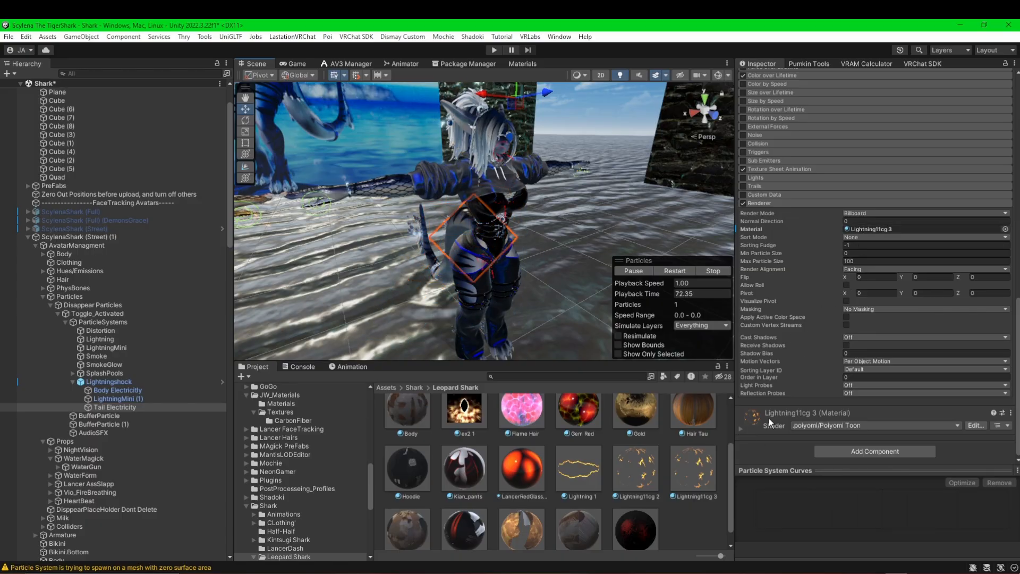
- Set the Color & Alpha of the Lightning11cg 3 material to blue 009FFF
left_click(745, 431)
scroll(882, 361, "down", 3)
scroll(897, 390, "down", 3)
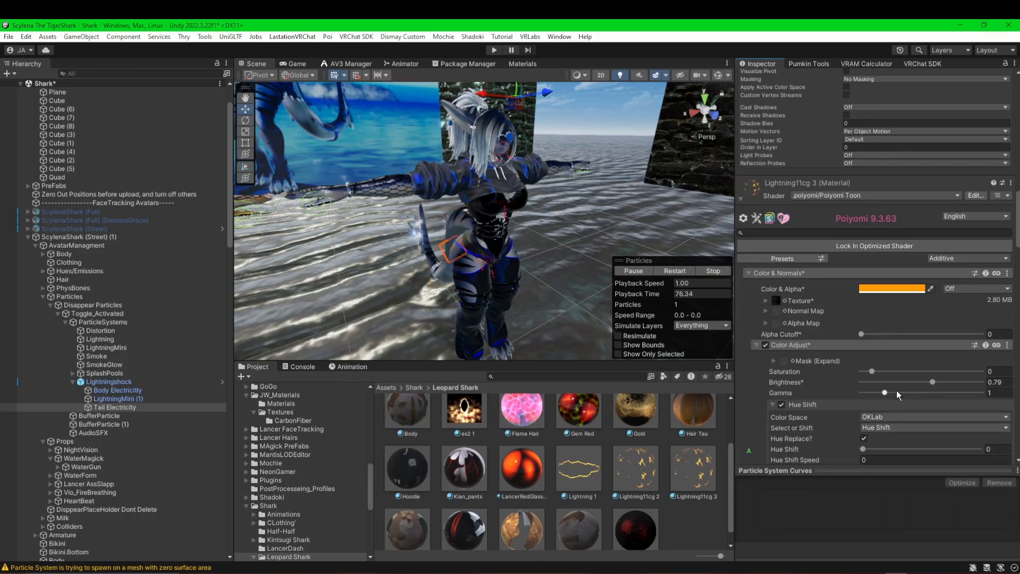
left_click(888, 290)
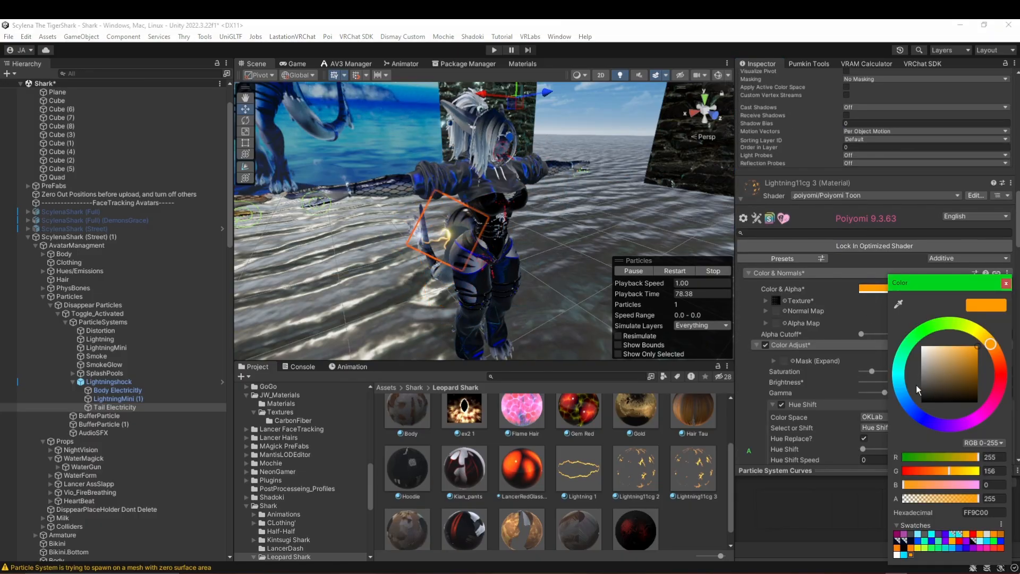
left_click(901, 394)
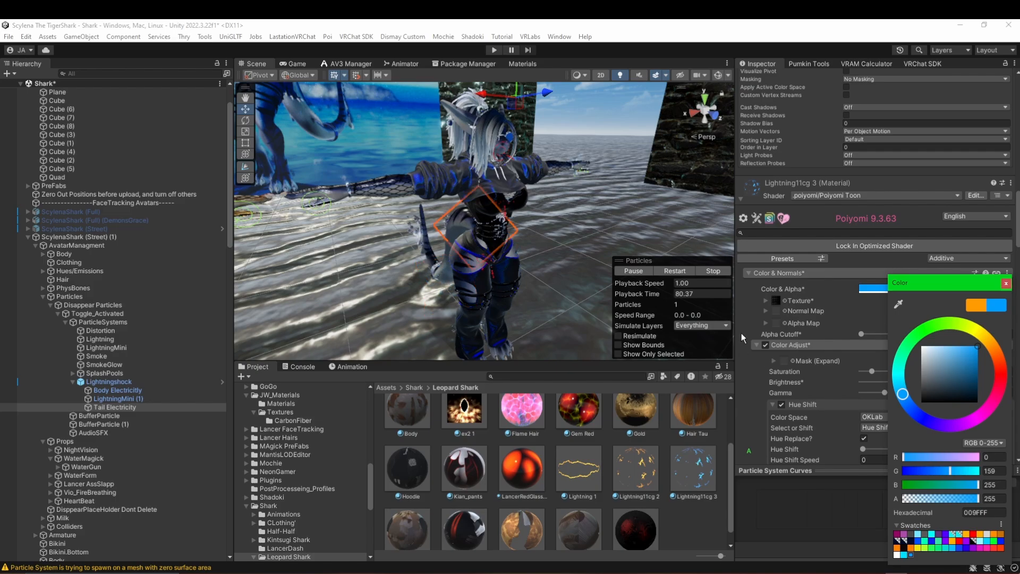
left_click(735, 316)
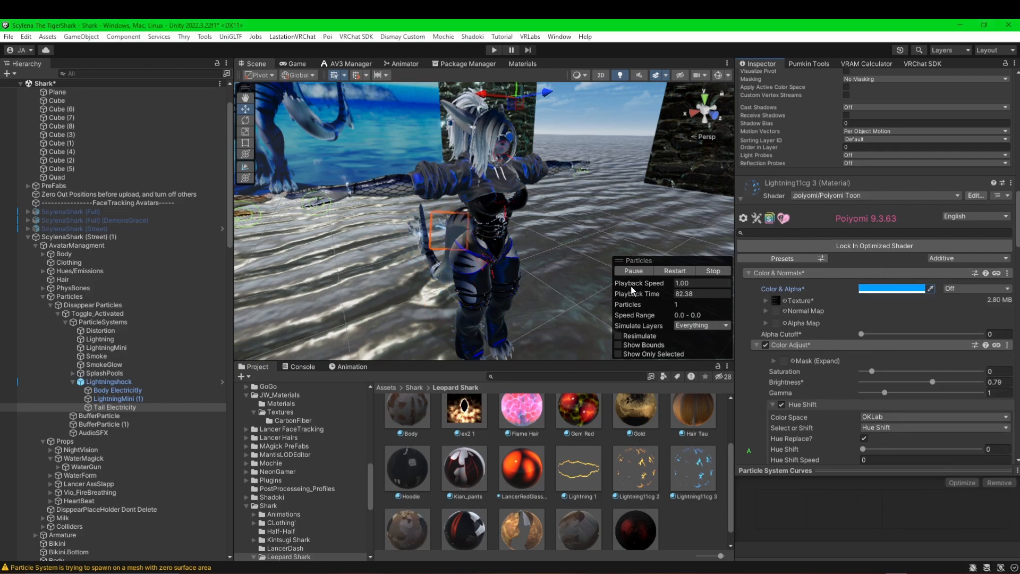
- Change the Matcap 0 color of the Lightning11cg 3 material from yellow to cyan
scroll(846, 346, "down", 10)
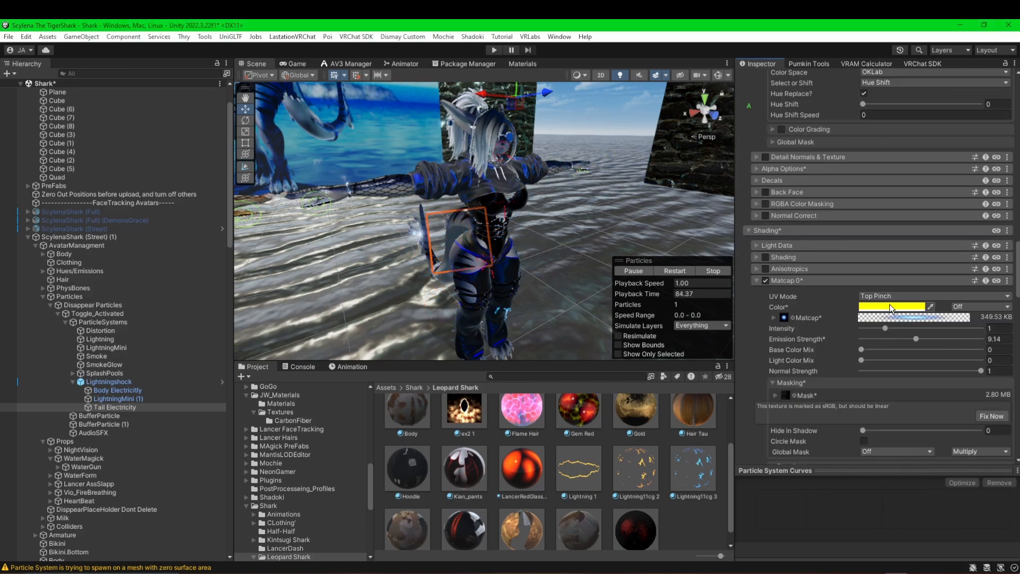
left_click(886, 306)
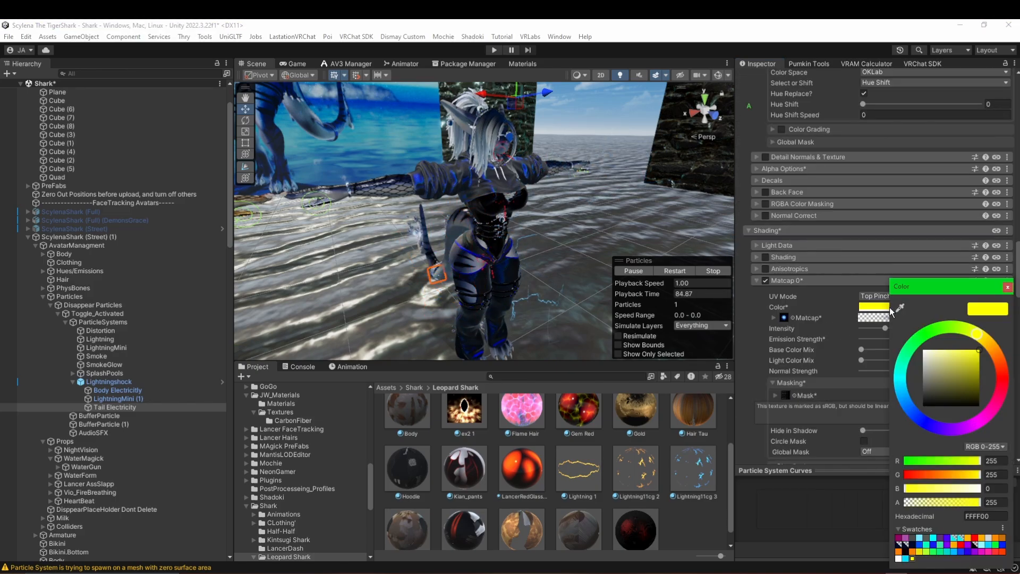
left_click(905, 386)
left_click(749, 342)
- Try out the Emission 0 hue shift of the Lightning11cg 3 material while watching the tail electricity up close
scroll(783, 328, "down", 8)
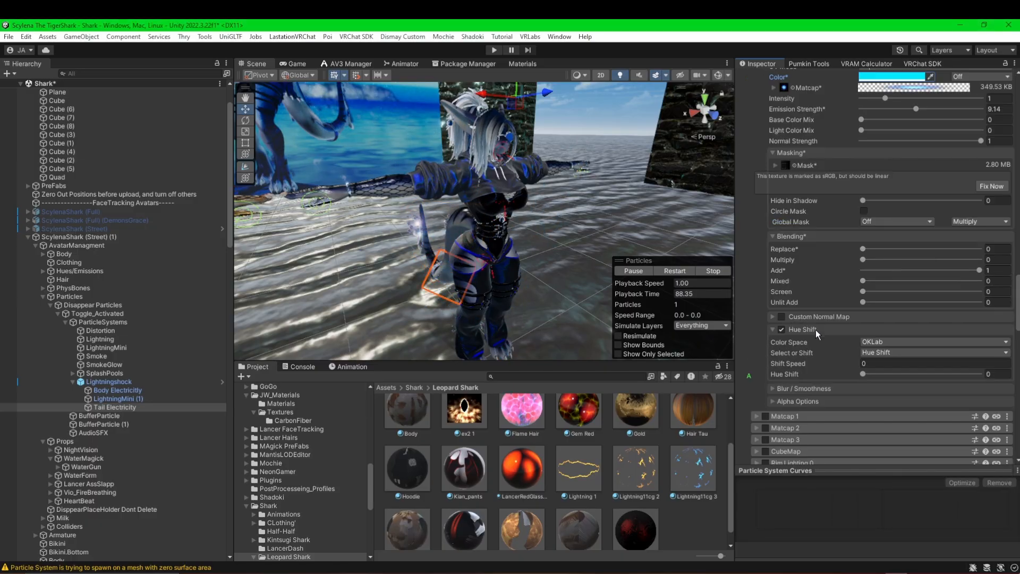
scroll(816, 327, "down", 15)
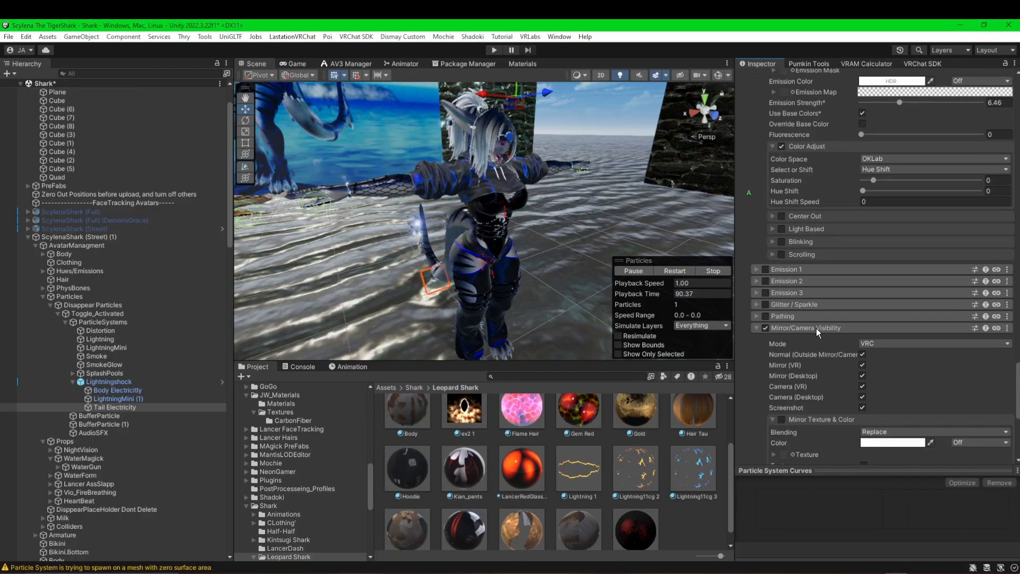
scroll(816, 327, "down", 10)
scroll(770, 346, "up", 8)
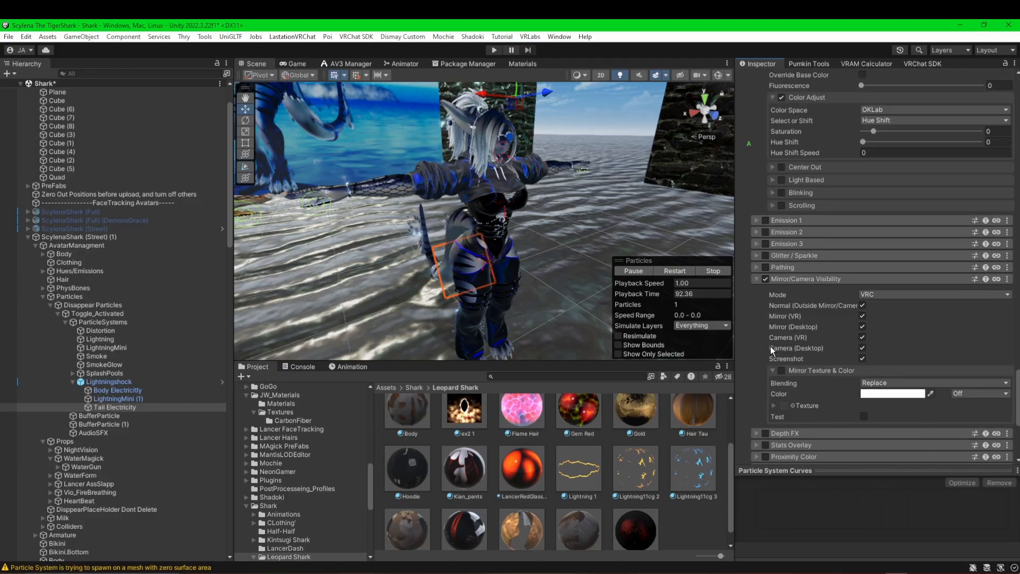
scroll(771, 346, "up", 6)
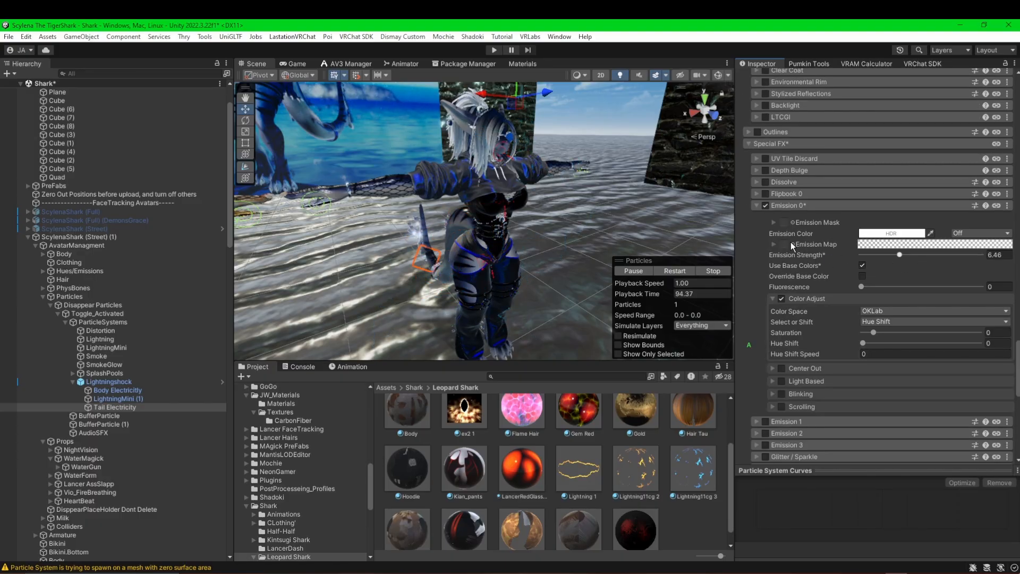
left_click_drag(568, 273, 603, 298, "alt")
scroll(584, 287, "up", 3)
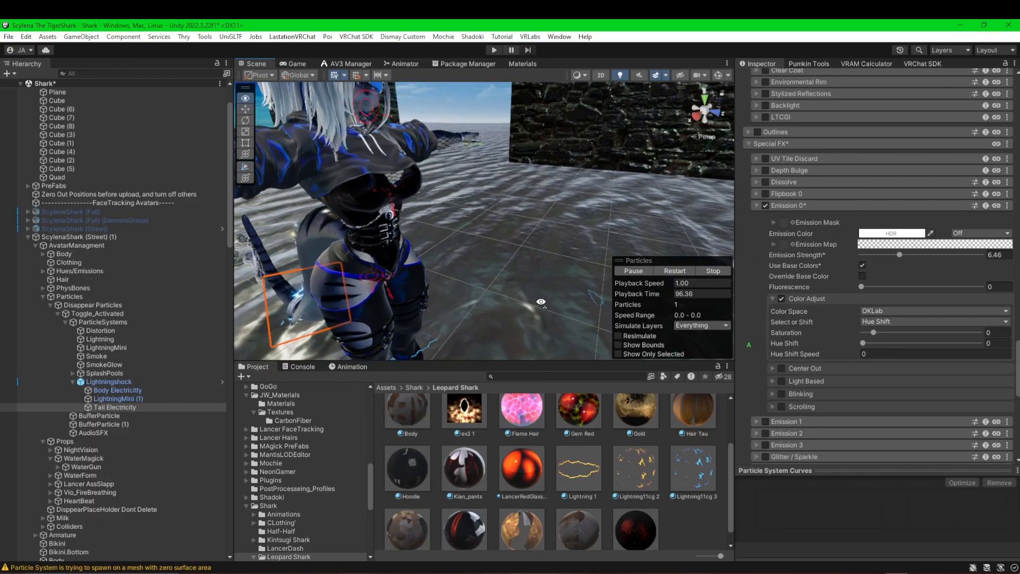
middle_click_drag(579, 276, 538, 253)
scroll(538, 253, "up", 3)
middle_click_drag(465, 239, 459, 269)
mouse_move(863, 342)
left_mouse_down()
mouse_move(962, 352)
mouse_move(857, 348)
left_mouse_up()
left_click_drag(426, 228, 498, 202, "alt")
scroll(498, 202, "down", 3)
middle_click_drag(498, 202, 394, 181)
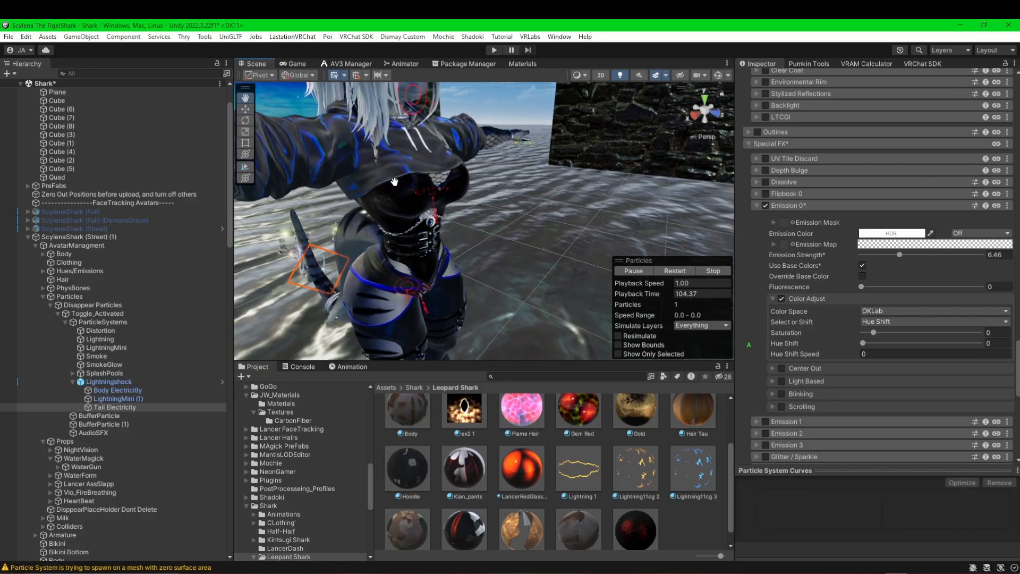
left_click_drag(394, 182, 531, 348, "alt")
- Try different Color Adjust hue shift values on the Lightning material of LightningMini (1)
left_click(95, 398)
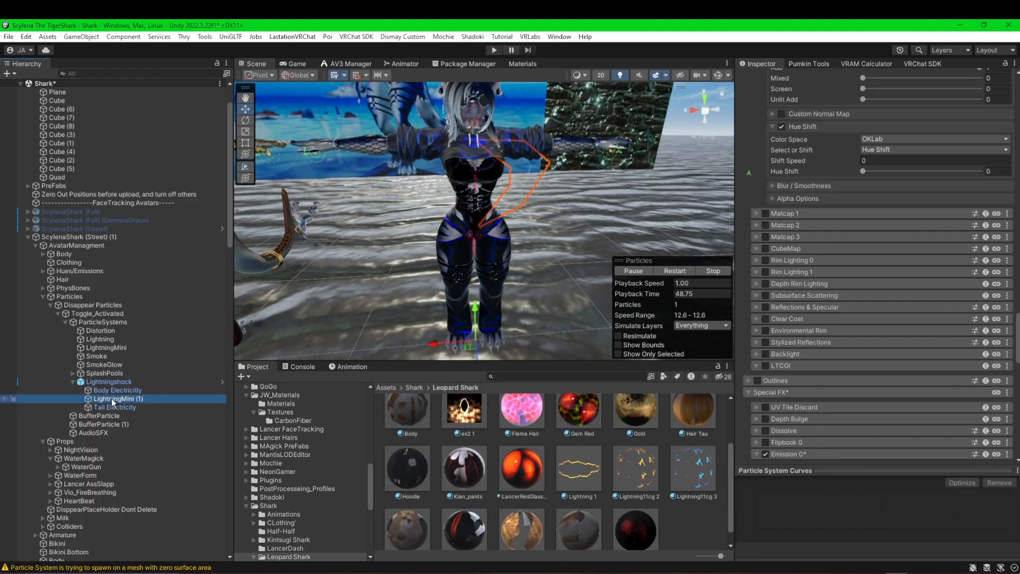
scroll(836, 270, "up", 5)
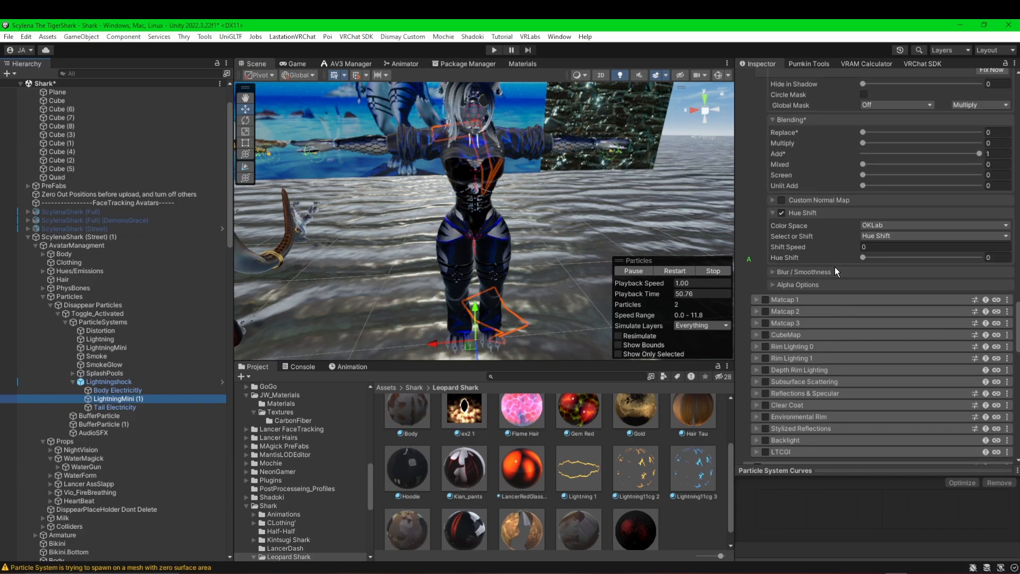
scroll(828, 323, "up", 2)
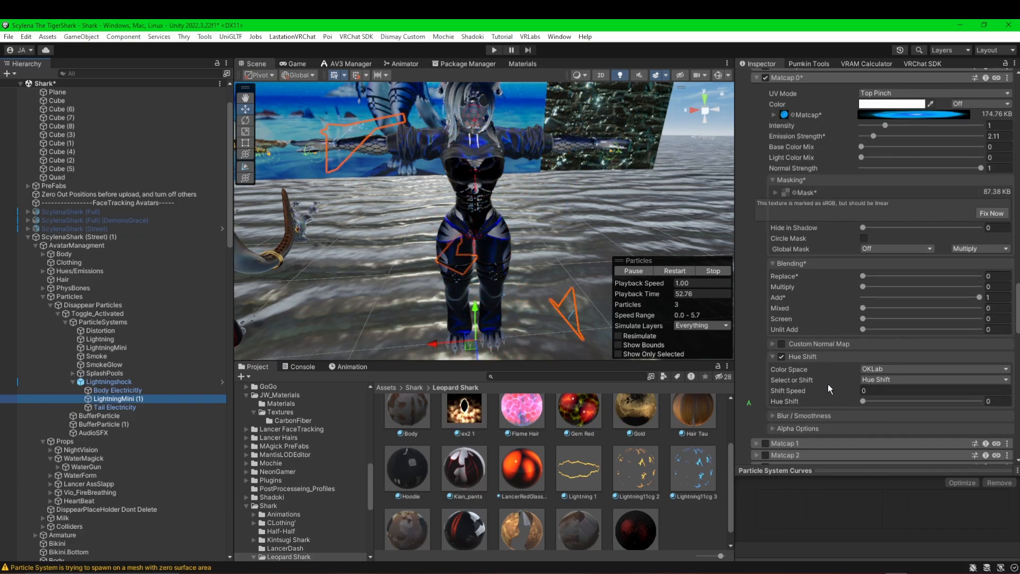
scroll(829, 304, "up", 20)
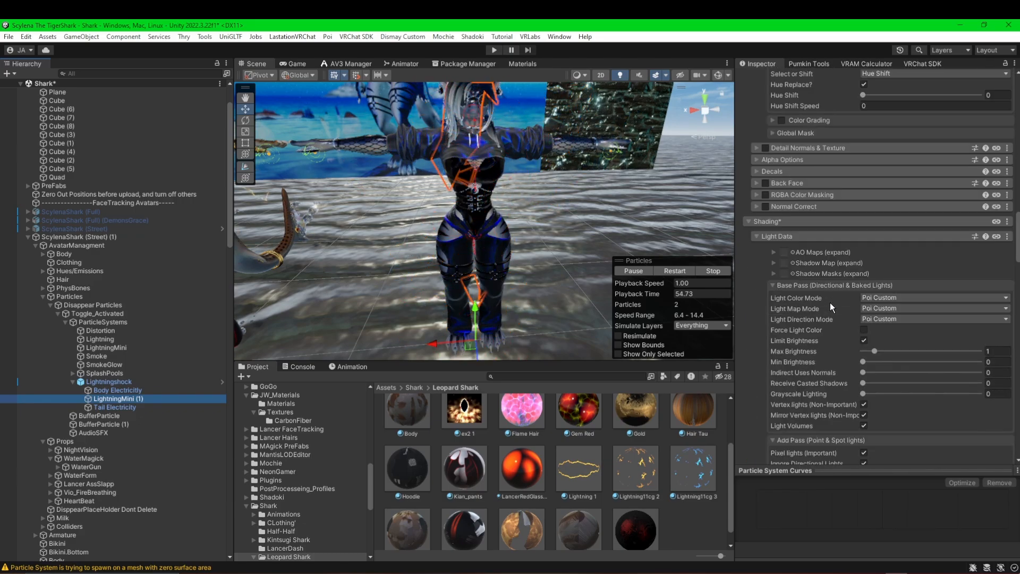
scroll(830, 301, "up", 5)
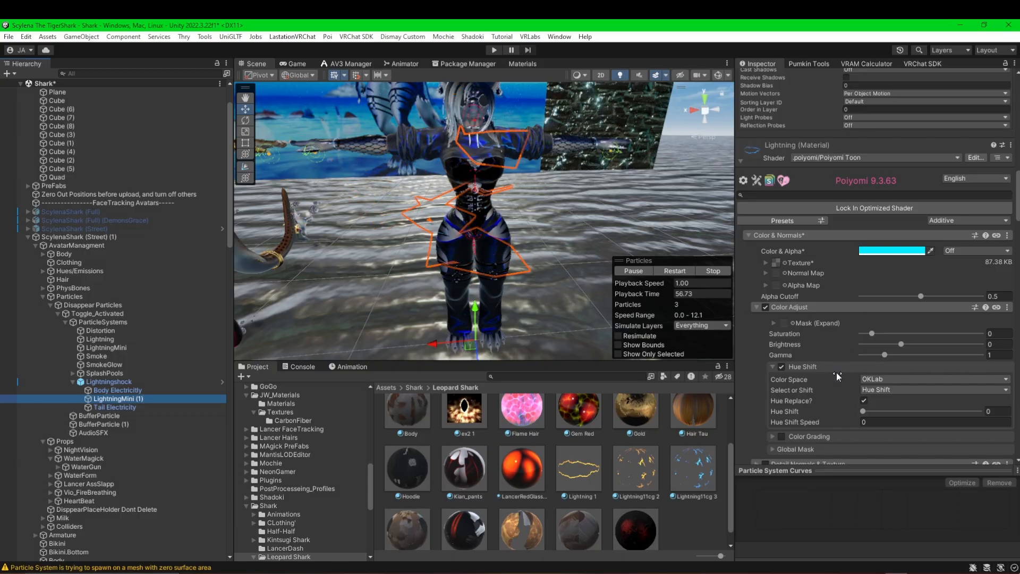
left_click_drag(863, 410, 944, 421)
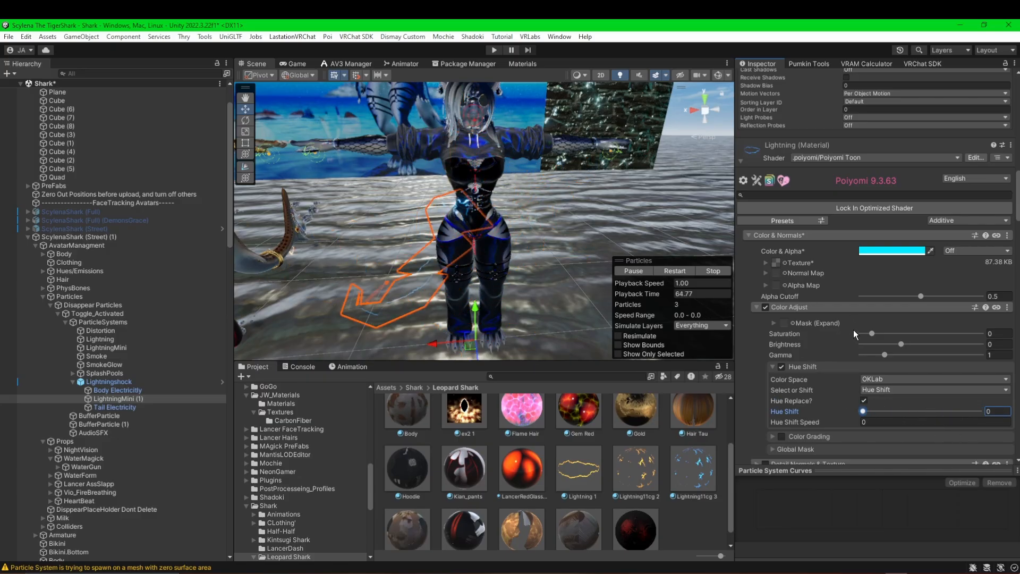
- Try different Matcap 0 hue shift values on LightningMini (1)'s Lightning material
scroll(854, 332, "down", 15)
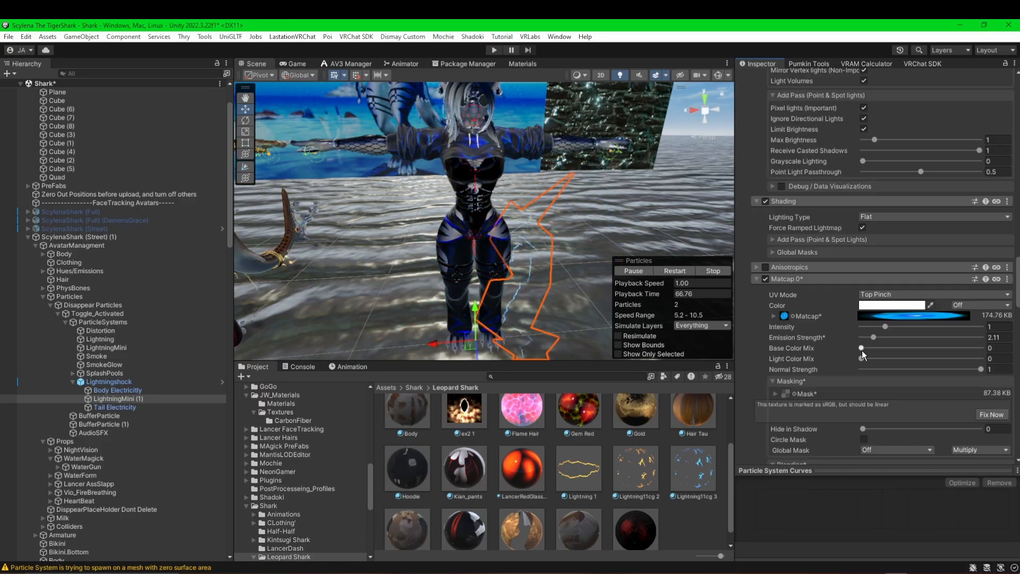
scroll(865, 403, "down", 8)
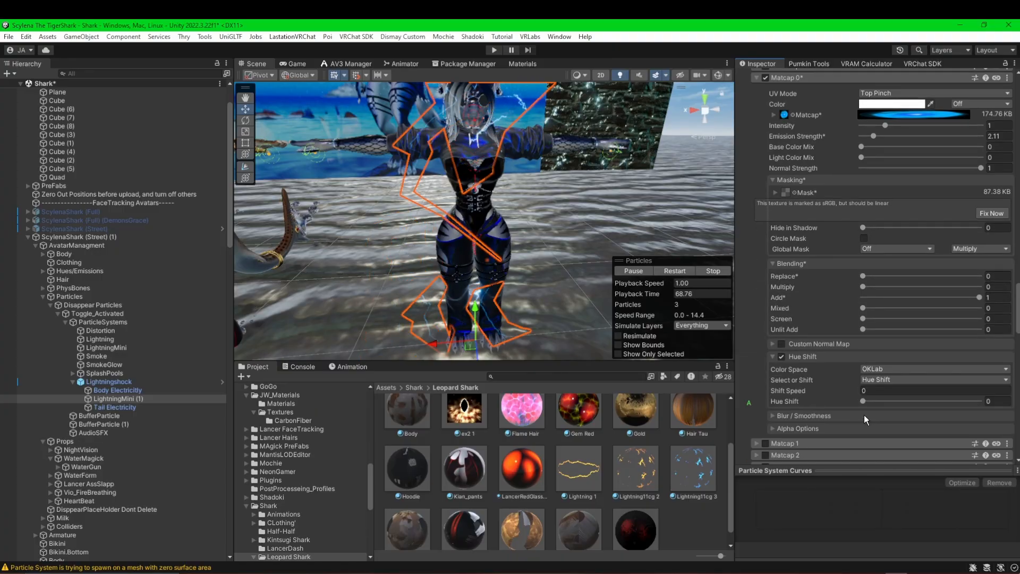
left_click_drag(874, 403, 831, 279)
- Set the Emission 0 hue shift of LightningMini (1)'s Lightning material to about 0.798
scroll(831, 295, "down", 12)
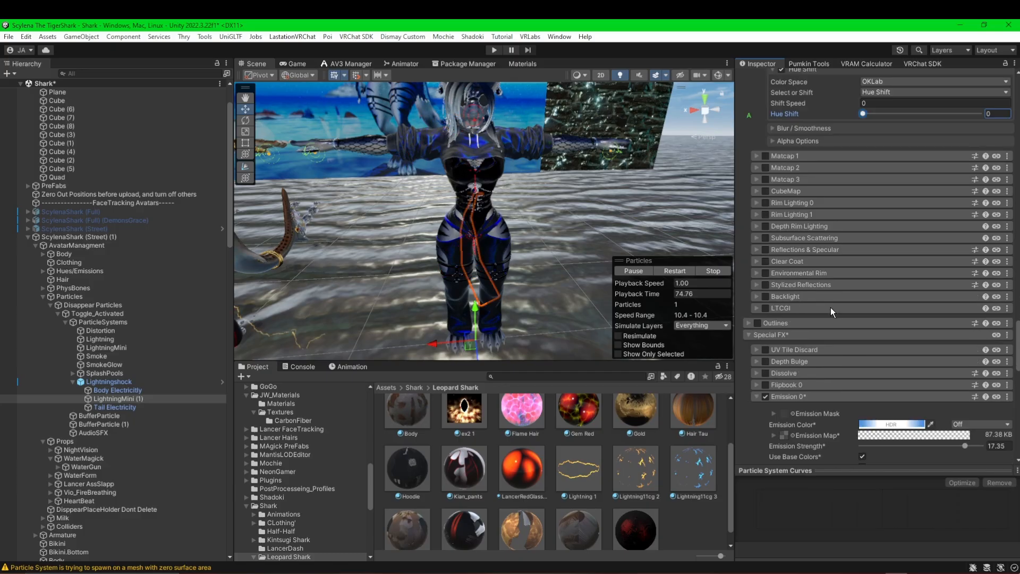
scroll(871, 392, "down", 3)
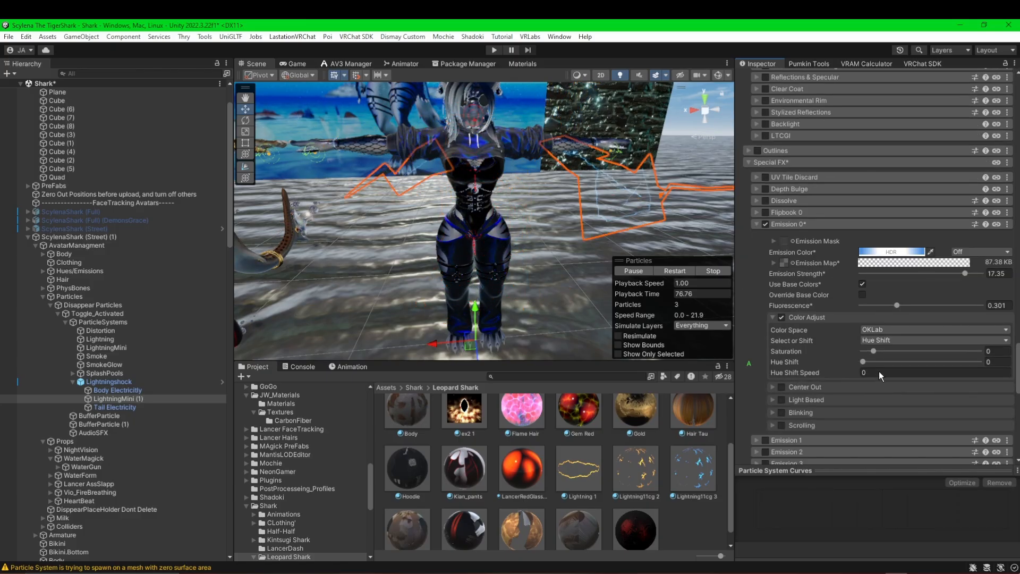
left_click(864, 362)
left_click_drag(867, 363, 955, 366)
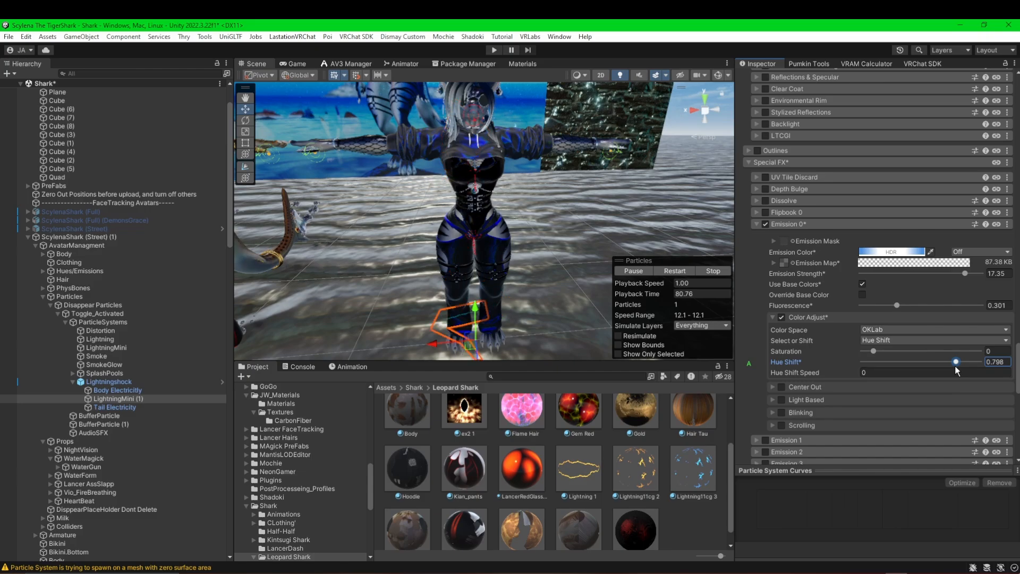
- Mark the Hue Shift property under Color Adjust of the Lightning material as animated
scroll(852, 280, "up", 10)
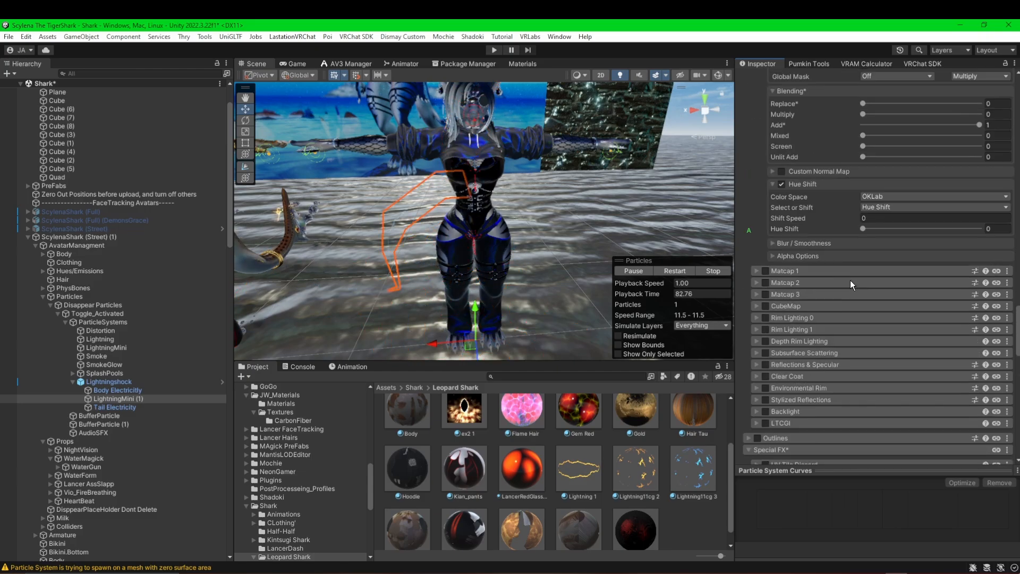
scroll(849, 280, "up", 15)
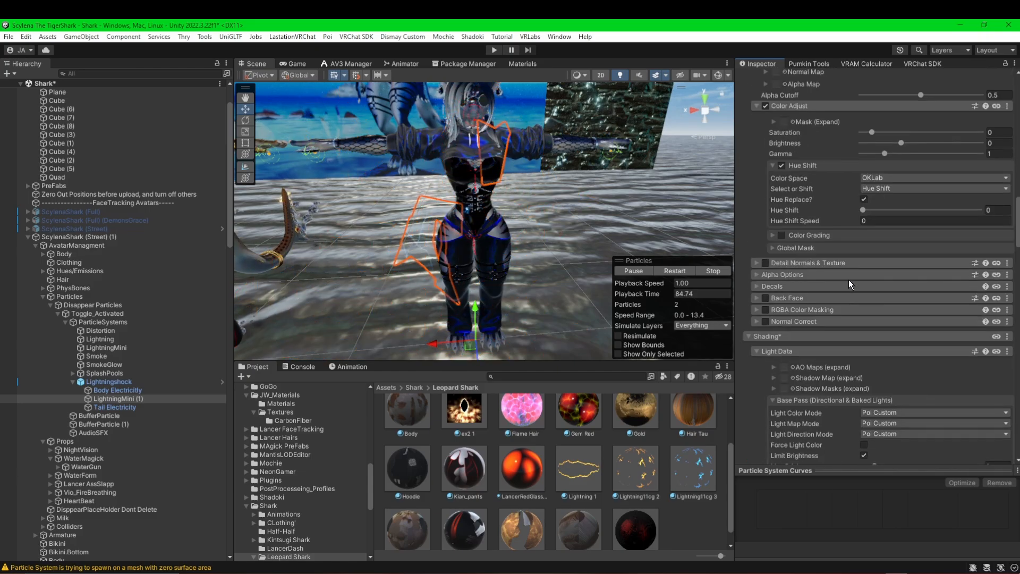
scroll(849, 280, "up", 5)
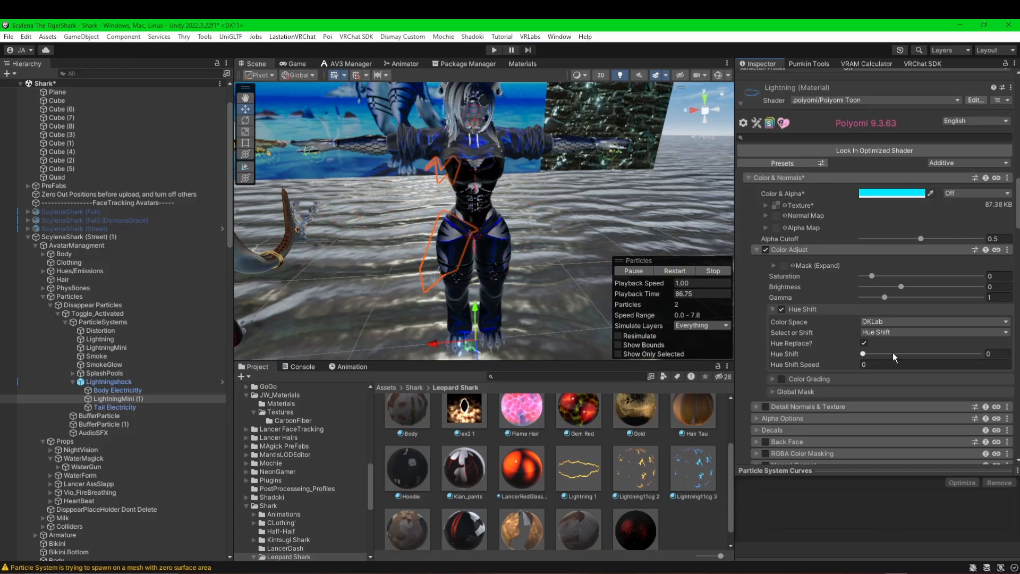
right_click(786, 355)
left_click(814, 363)
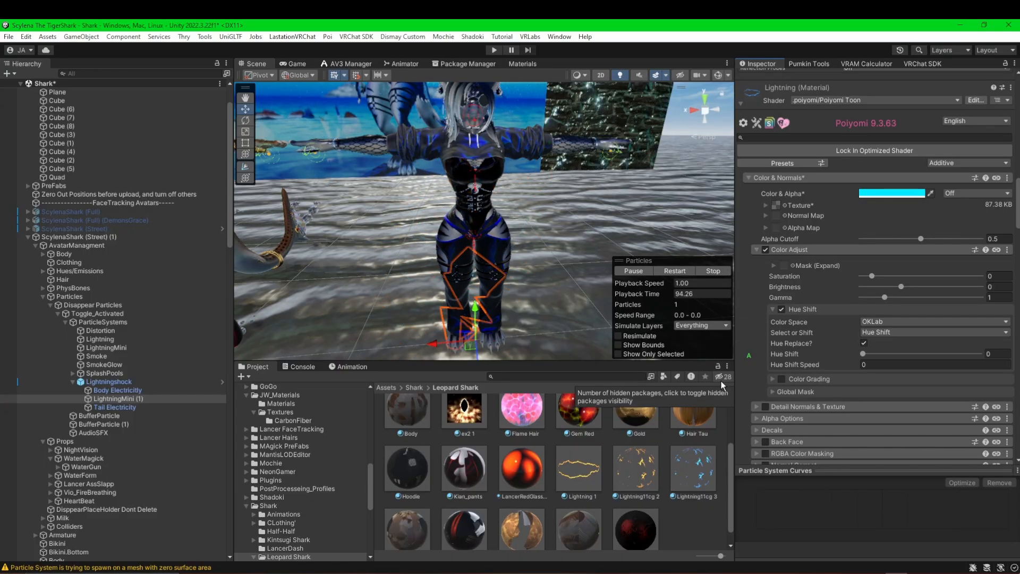
- Check the Emission 0 HDR color of the Lightning material without changing it
scroll(850, 284, "down", 10)
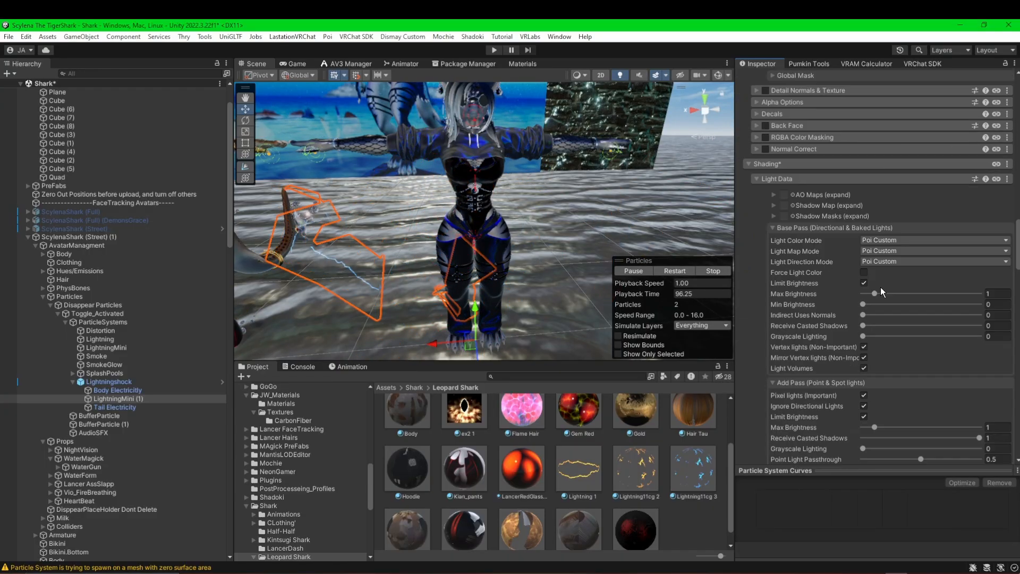
scroll(879, 295, "down", 10)
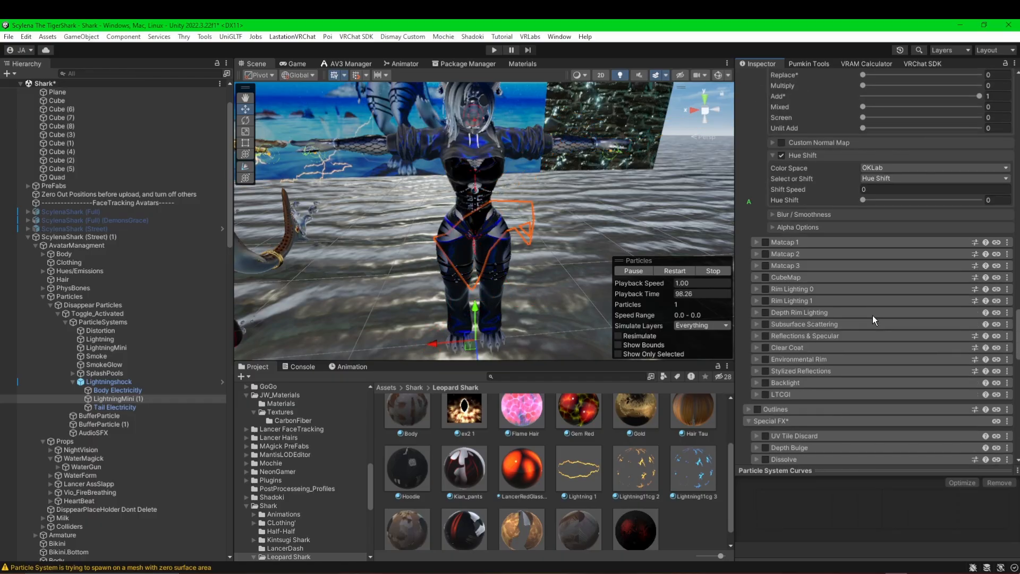
scroll(871, 319, "down", 3)
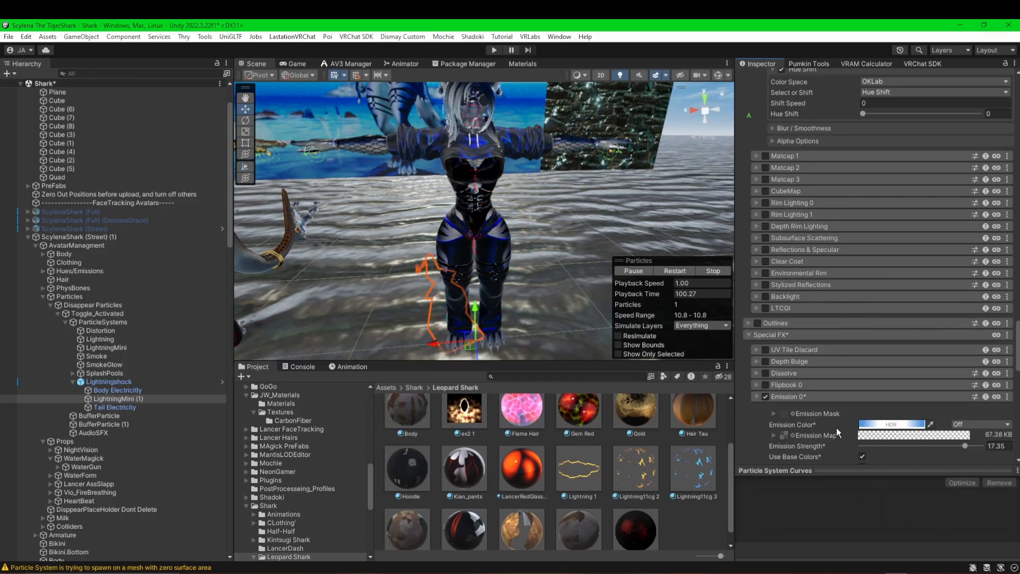
left_click(886, 424)
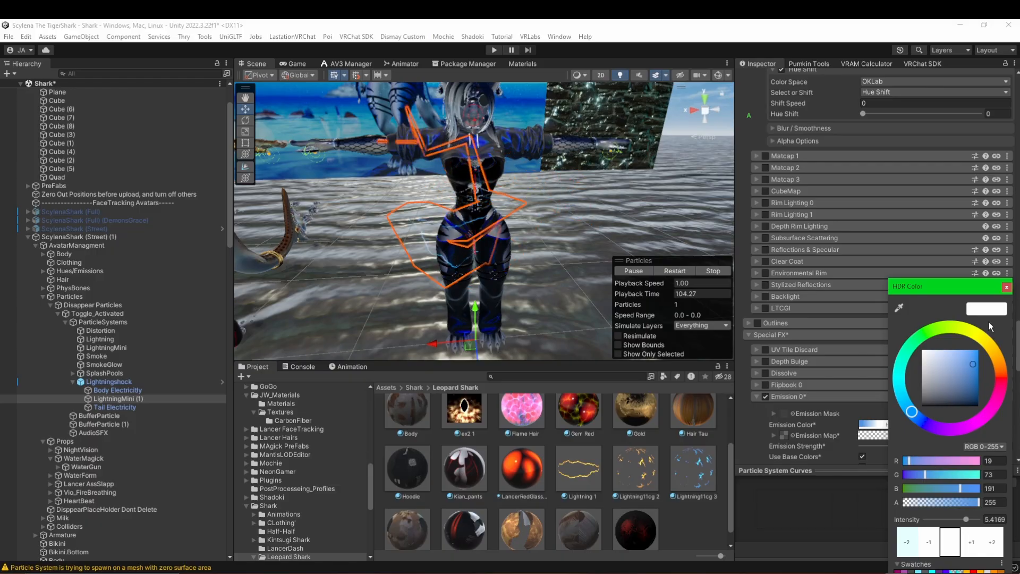
left_click(1006, 287)
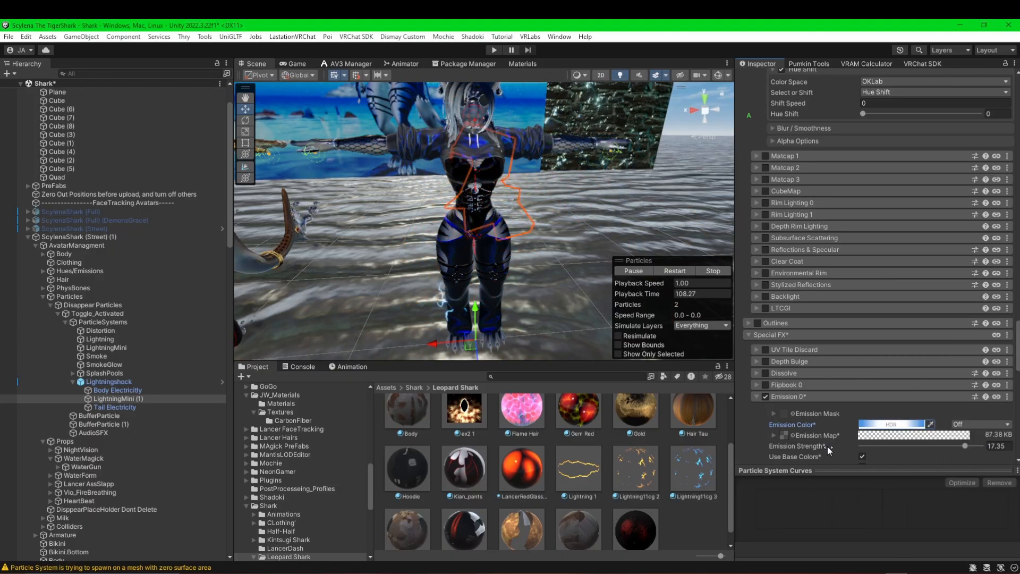
- Compare the lightning effects on the orange and blue shark avatars and look over the materials in the Leopard Shark folder
middle_click_drag(398, 230, 491, 227)
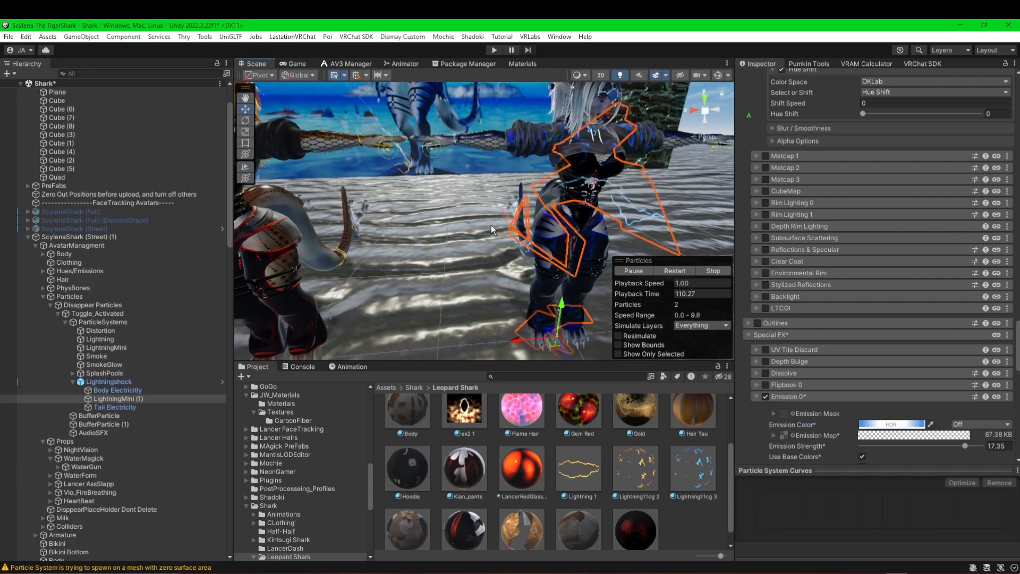
right_click_drag(491, 225, 546, 222)
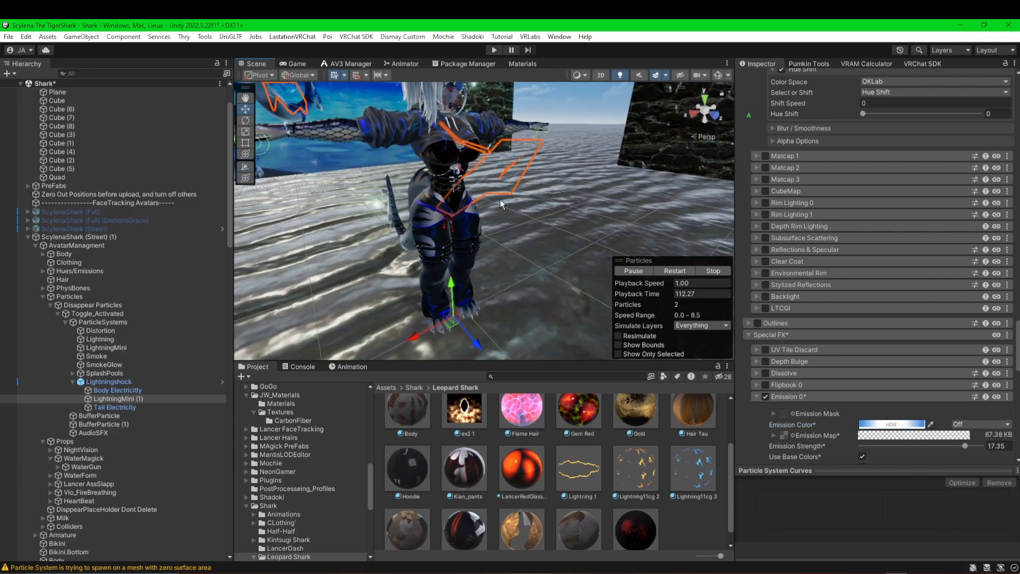
middle_click_drag(460, 204, 518, 213)
scroll(518, 213, "down", 5)
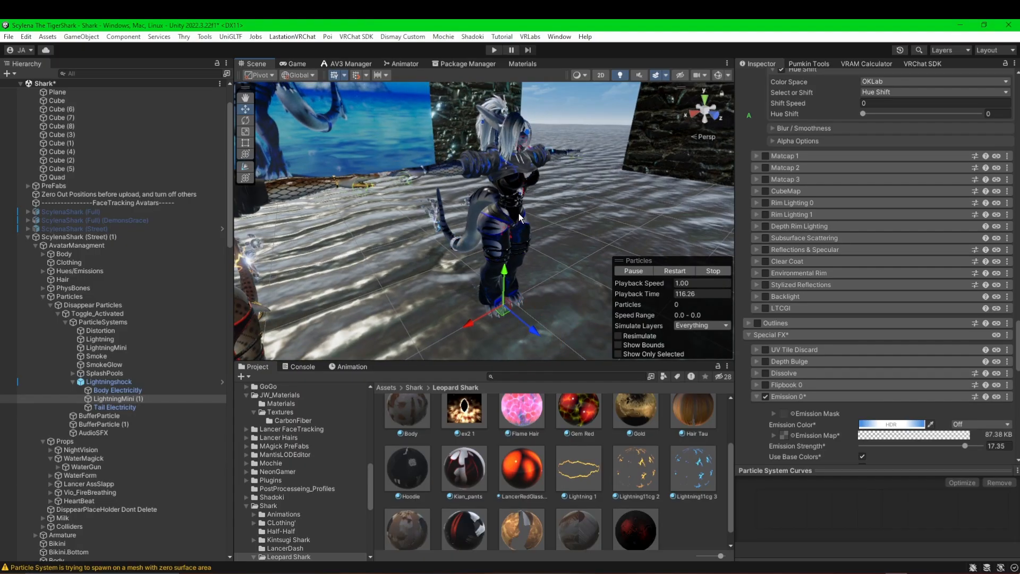
right_click_drag(518, 222, 431, 150)
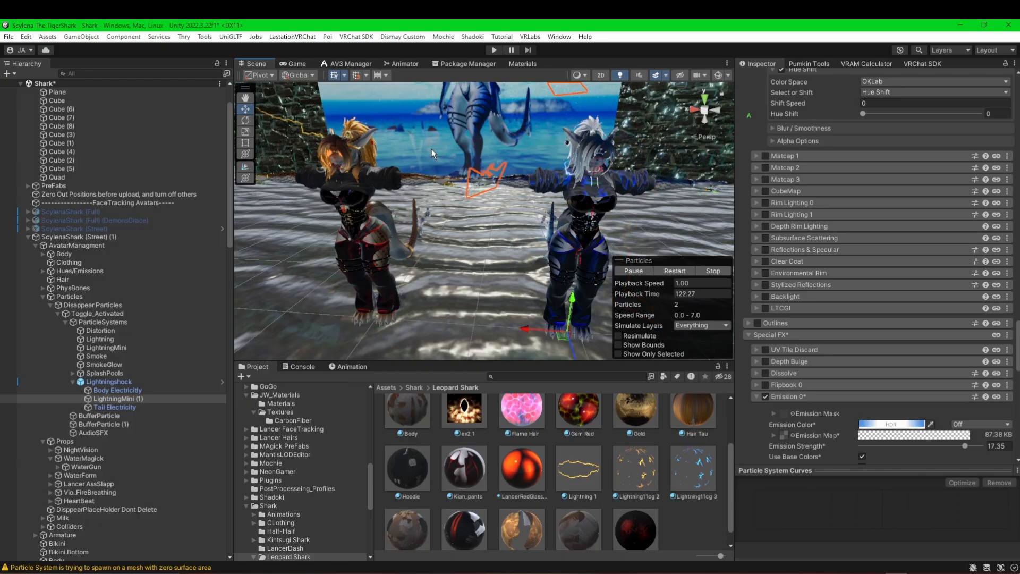
right_click_drag(428, 196, 442, 194)
middle_click_drag(441, 195, 488, 177)
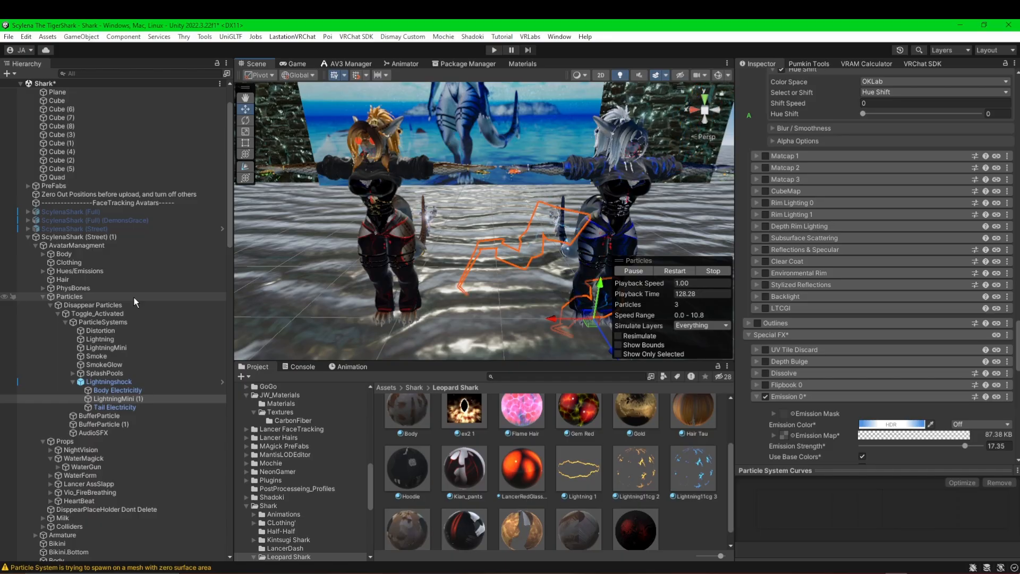
scroll(452, 477, "down", 1)
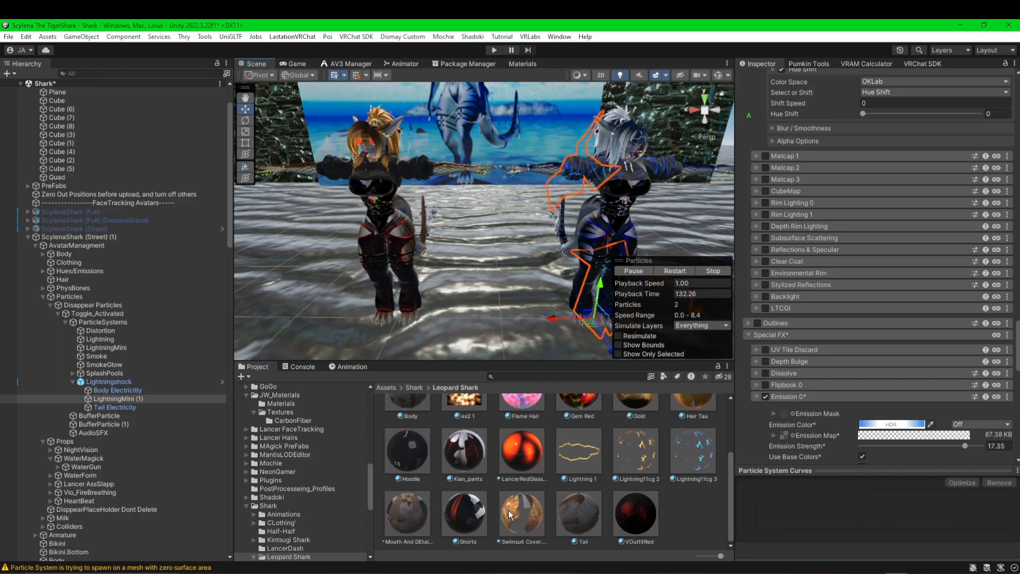
scroll(473, 500, "up", 2)
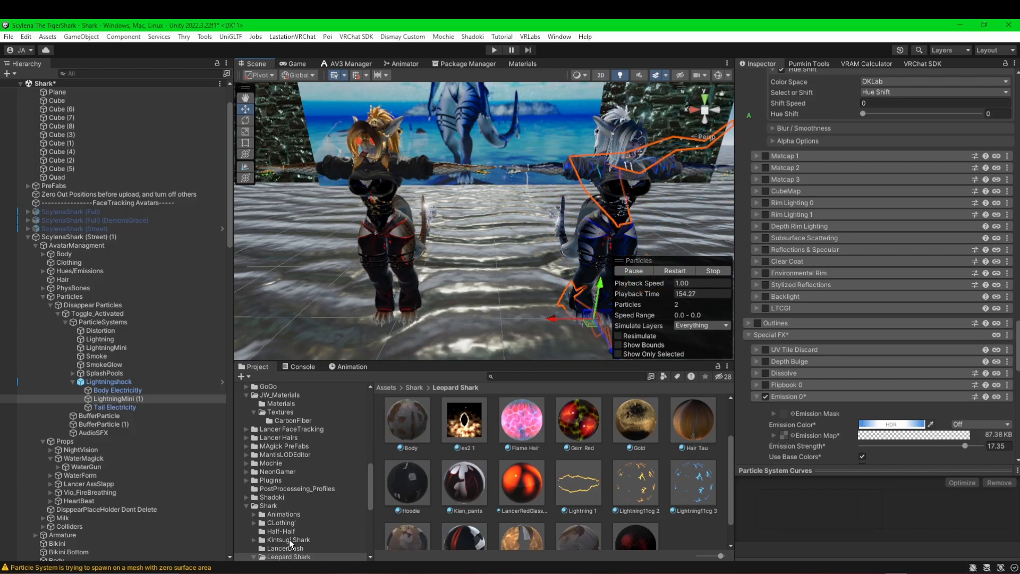
- Look through the materials in the Shark project's main Materials folder and view both shark avatars in the scene
scroll(292, 495, "down", 3)
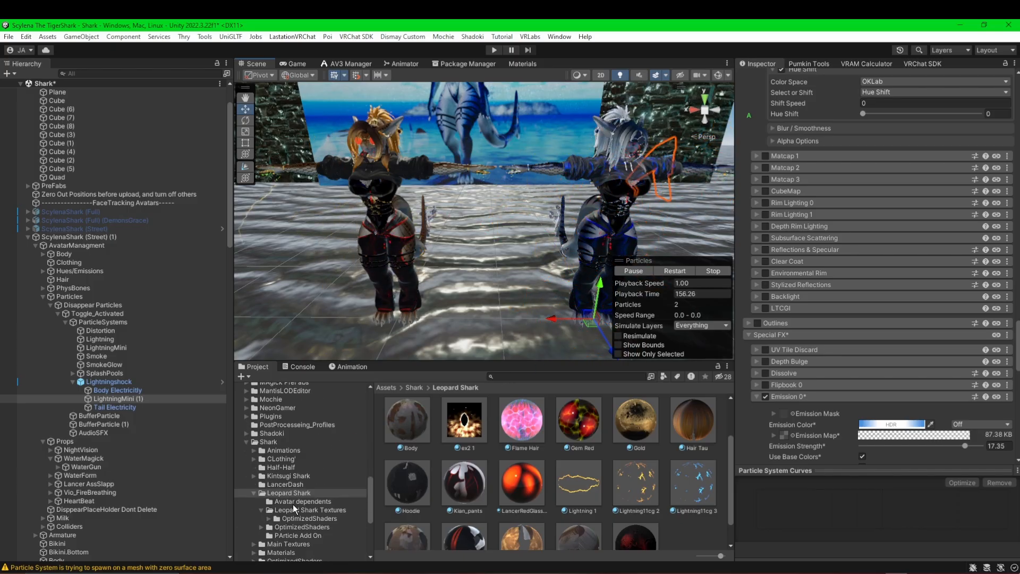
left_click(293, 511)
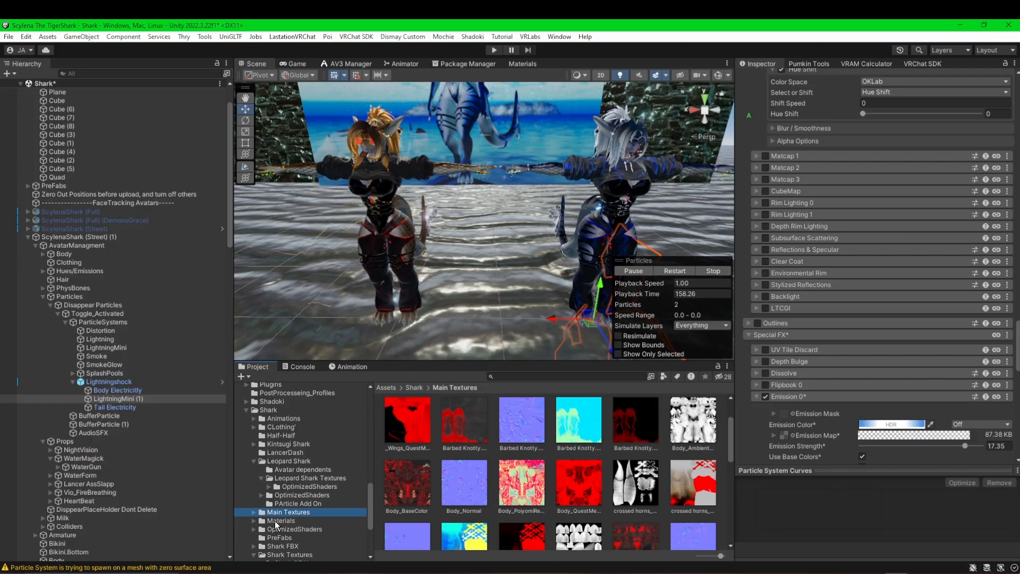
left_click(276, 521)
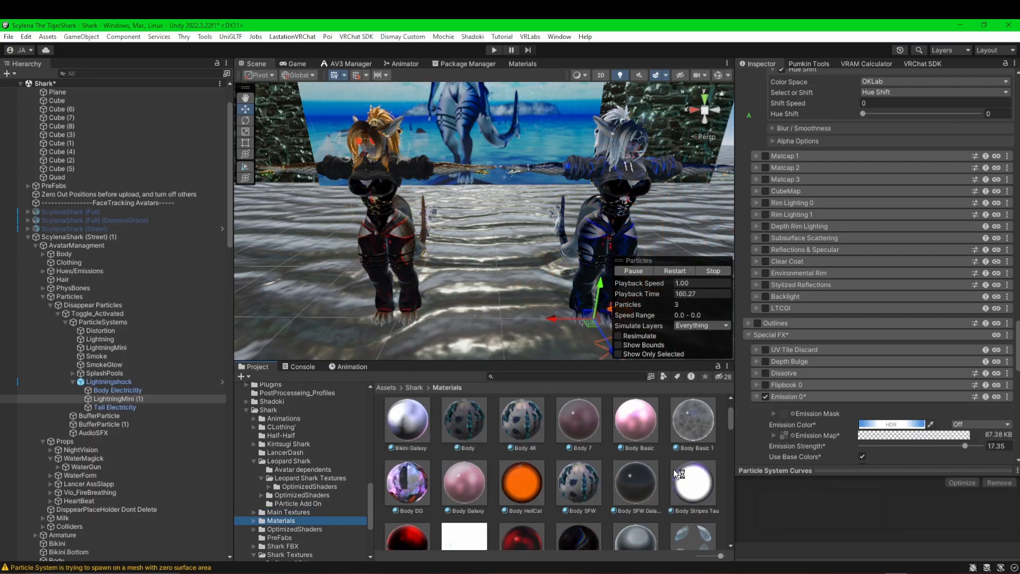
scroll(566, 495, "down", 1)
scroll(565, 495, "down", 8)
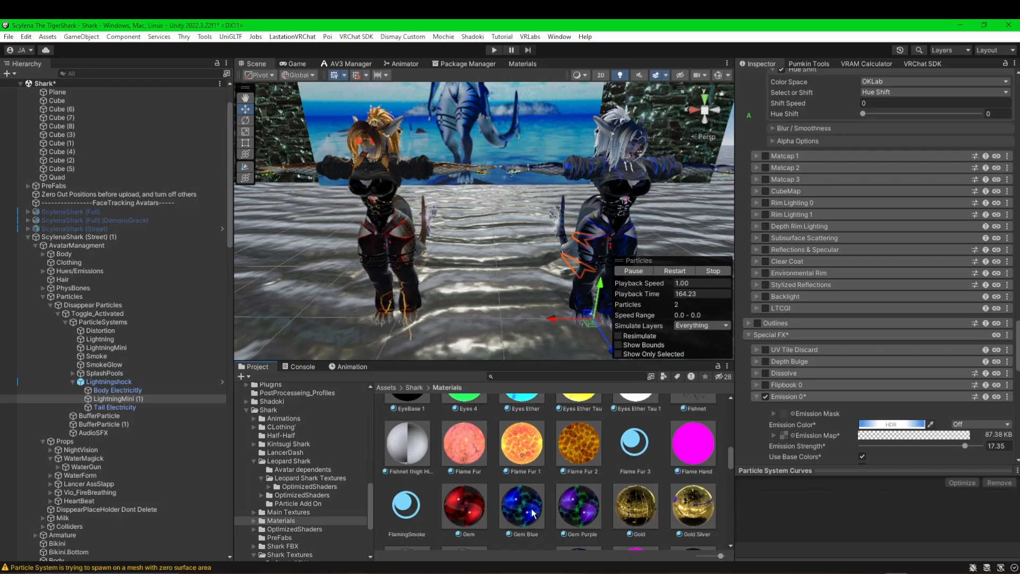
scroll(570, 478, "down", 2)
scroll(588, 479, "up", 2)
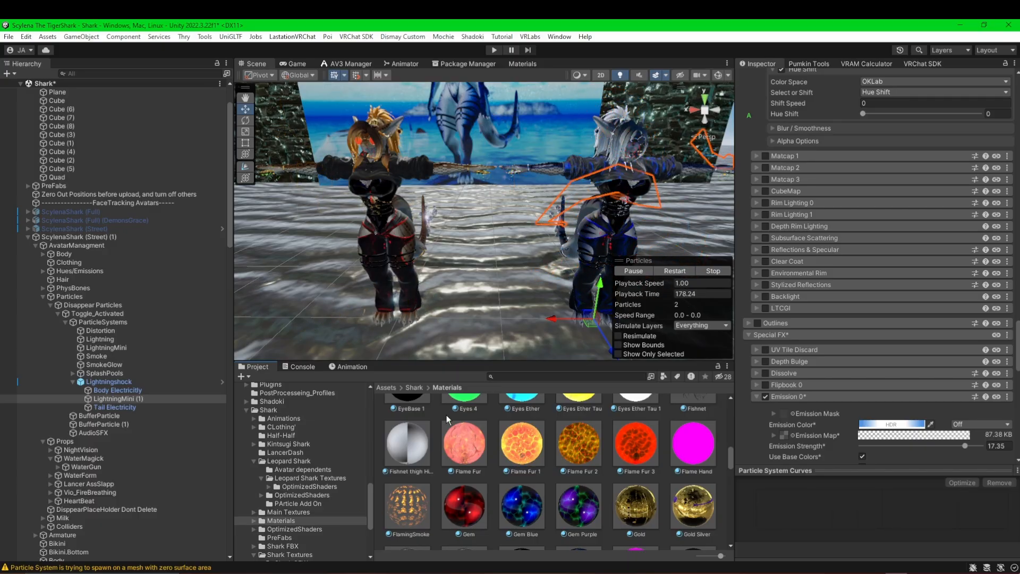
scroll(575, 484, "up", 5)
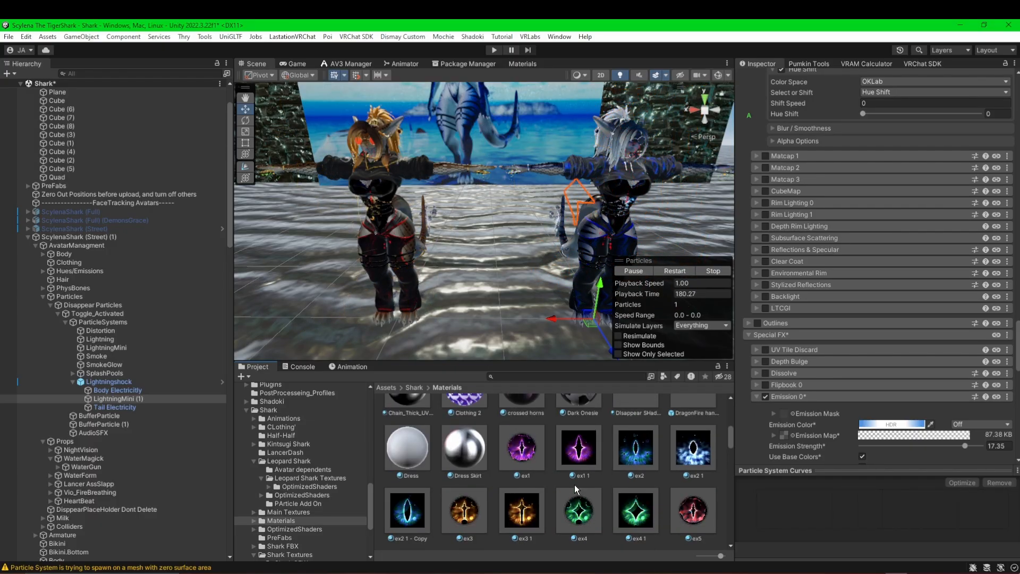
scroll(586, 482, "up", 1)
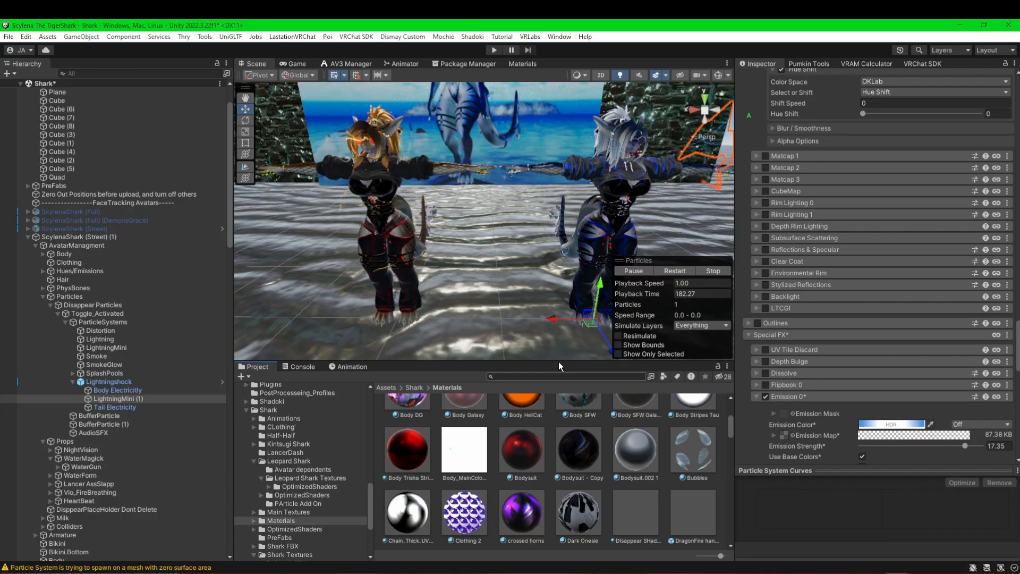
scroll(530, 541, "up", 3)
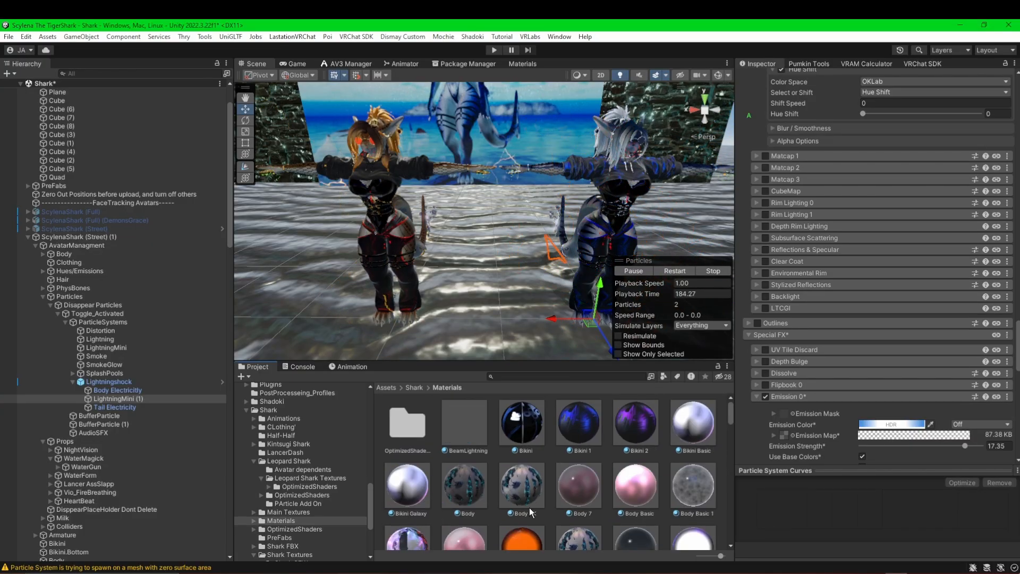
right_click_drag(445, 252, 420, 261)
scroll(547, 220, "down", 1)
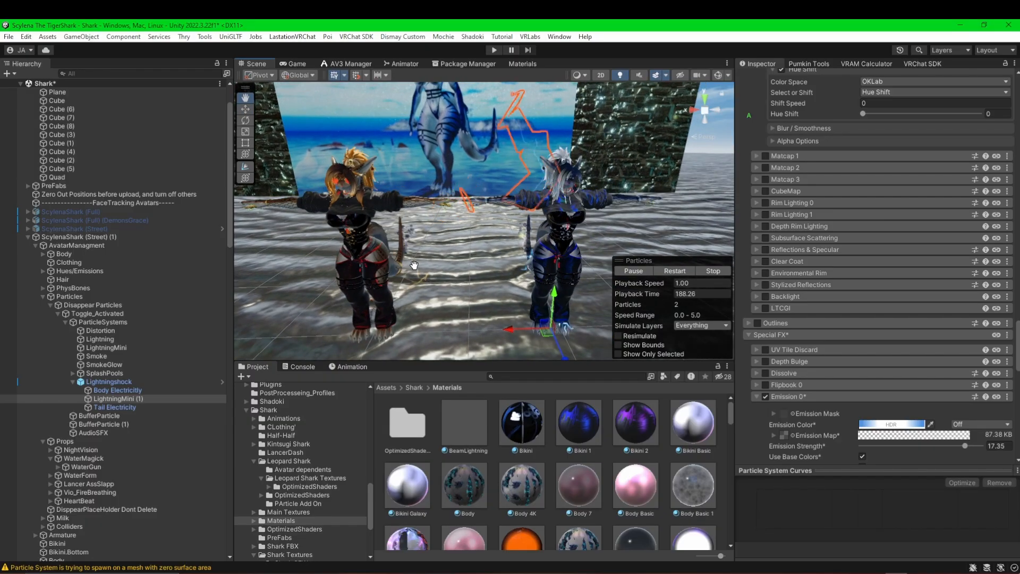